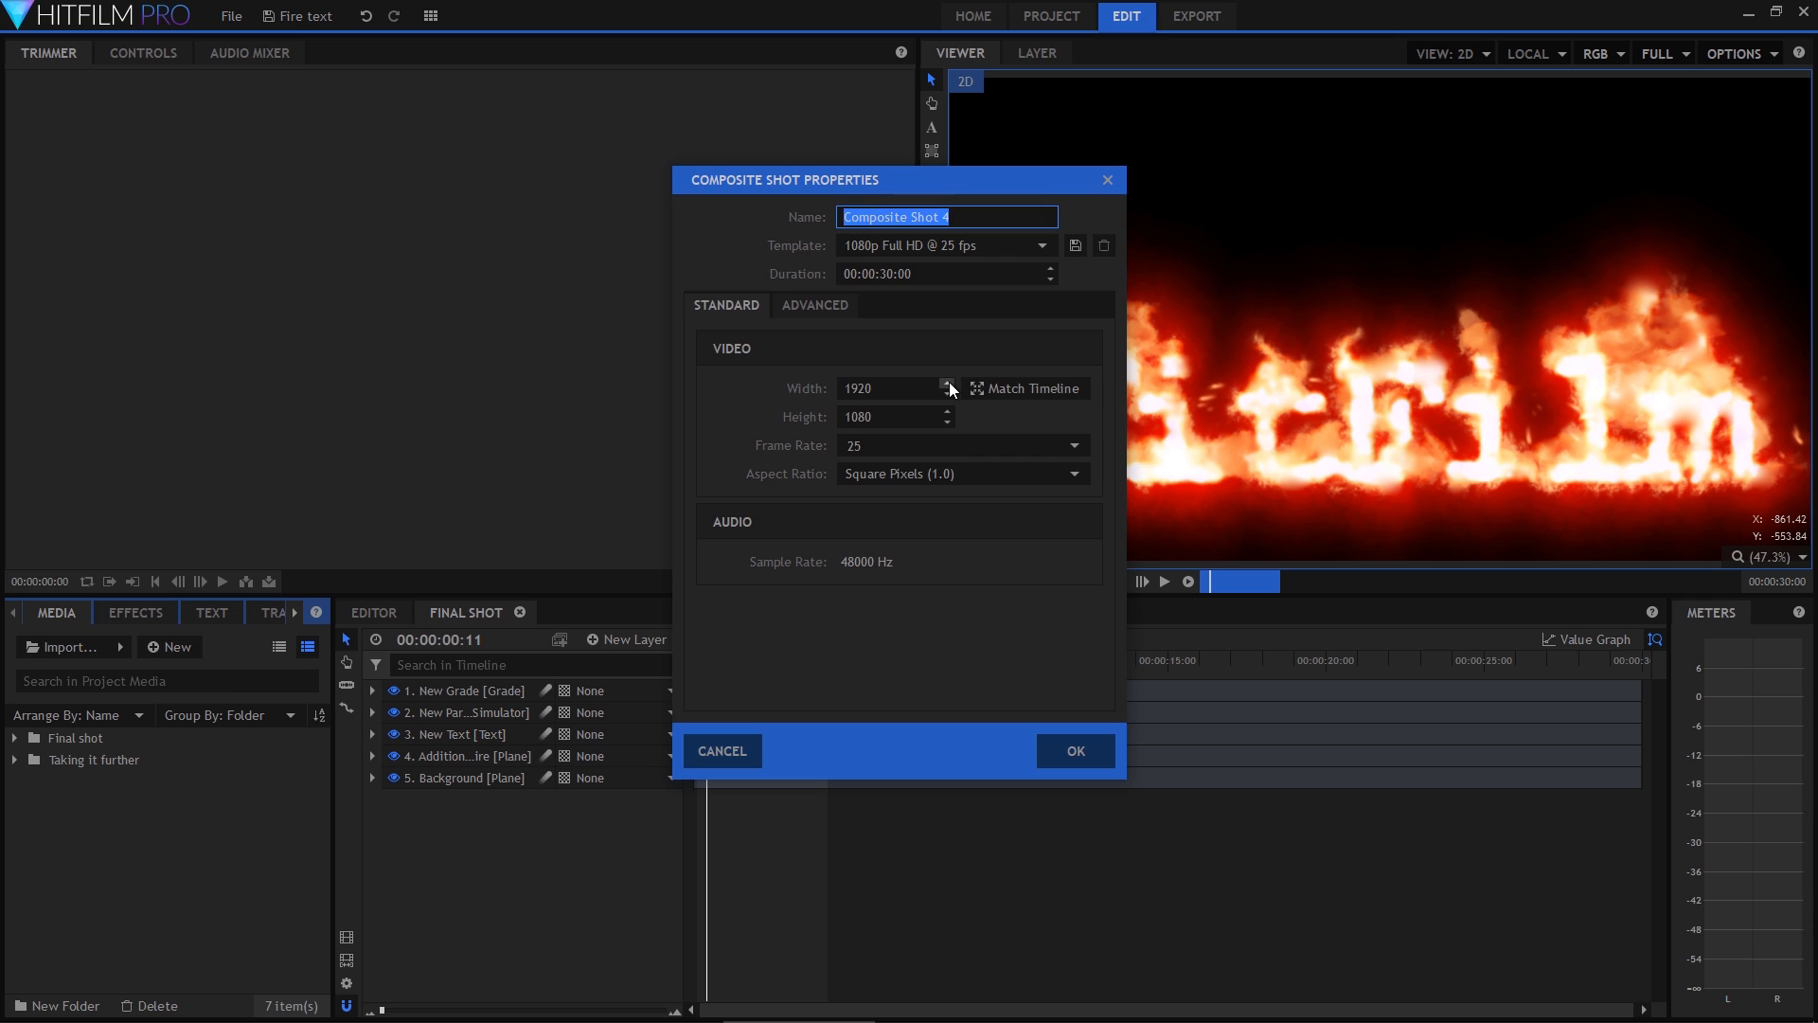
# Create a 1080p Full HD composite shot at 25 fps named Tute version and add a nearly frame-wide text box reading HitFilm.
pyautogui.write('Tute version')
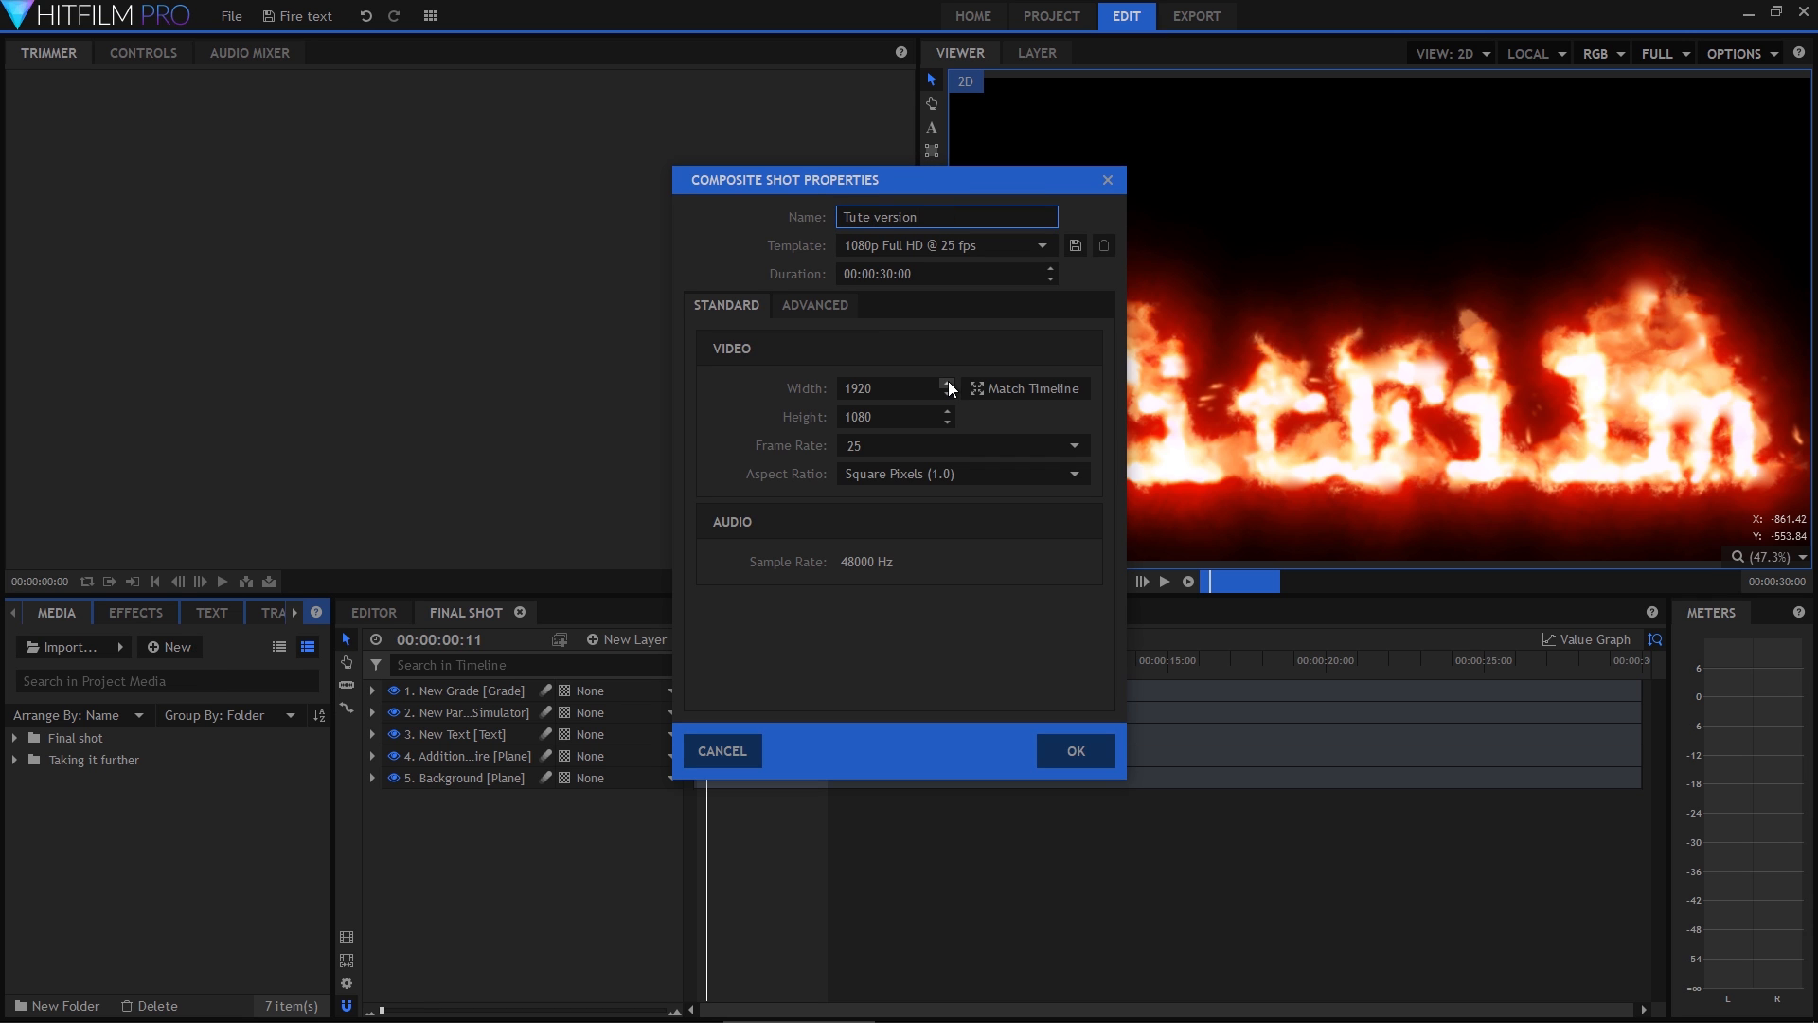
pyautogui.click(1078, 747)
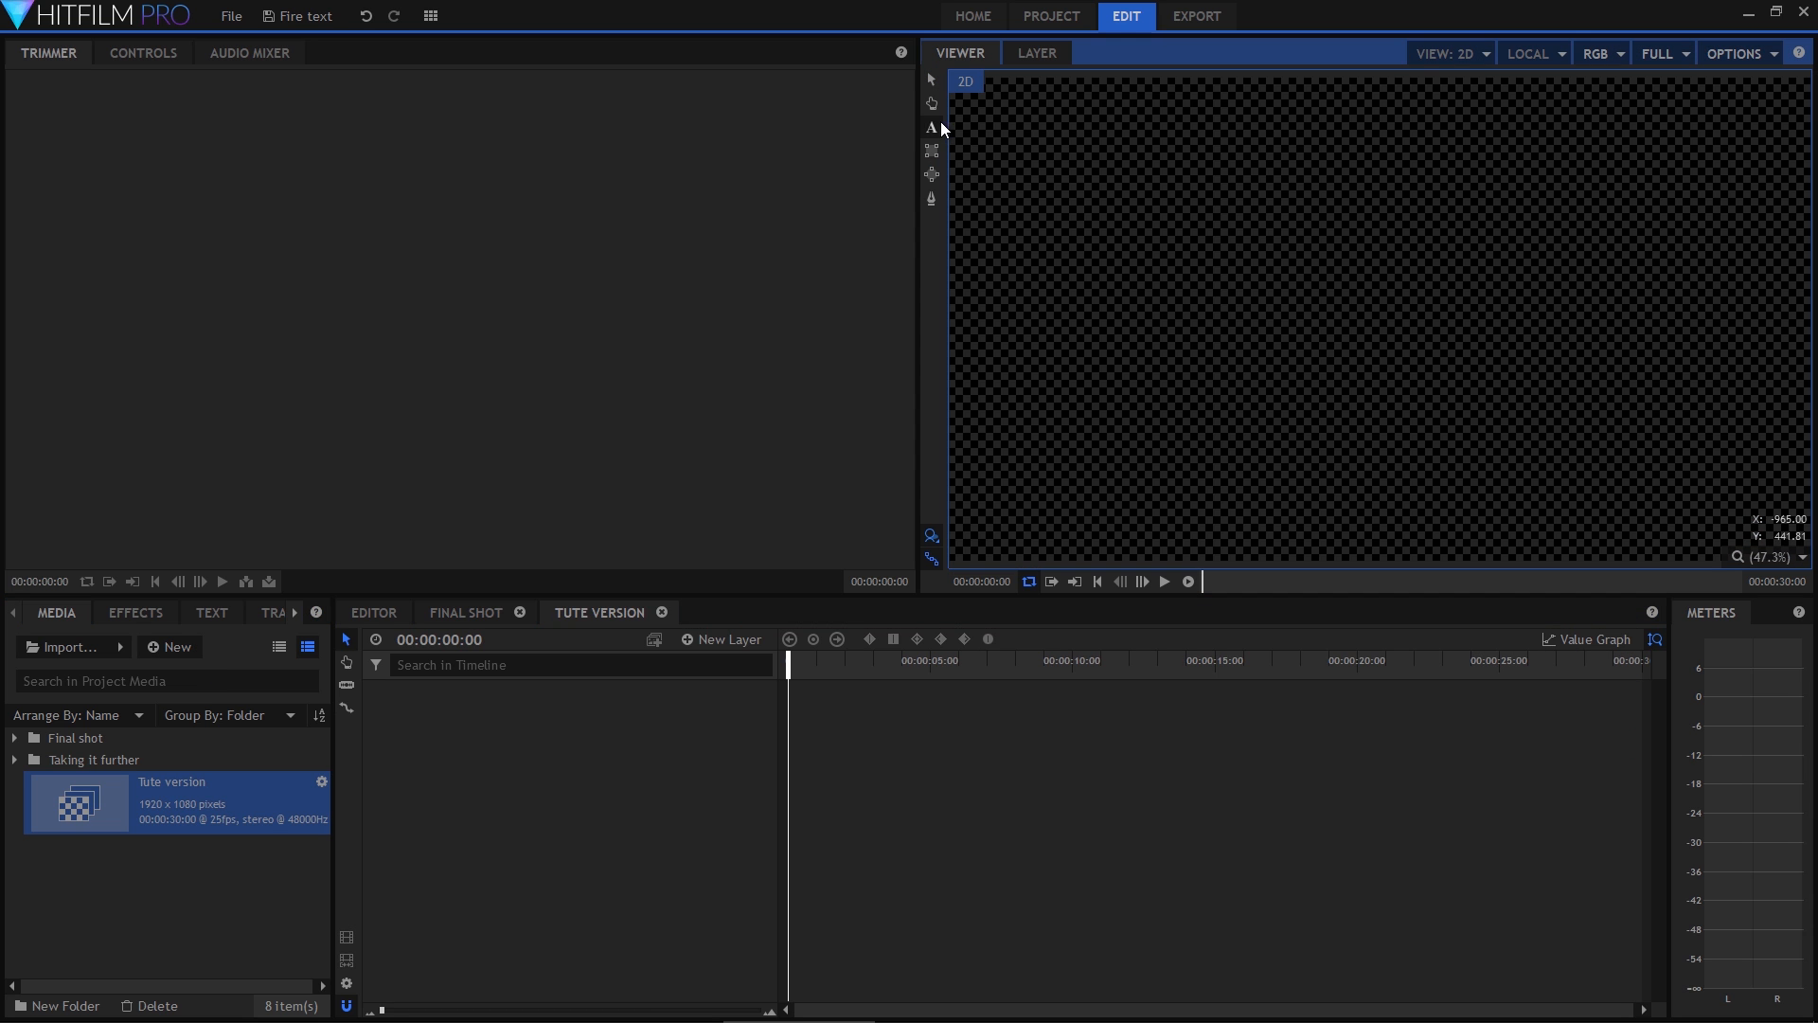
pyautogui.moveTo(950, 159); pyautogui.dragTo(1793, 477)
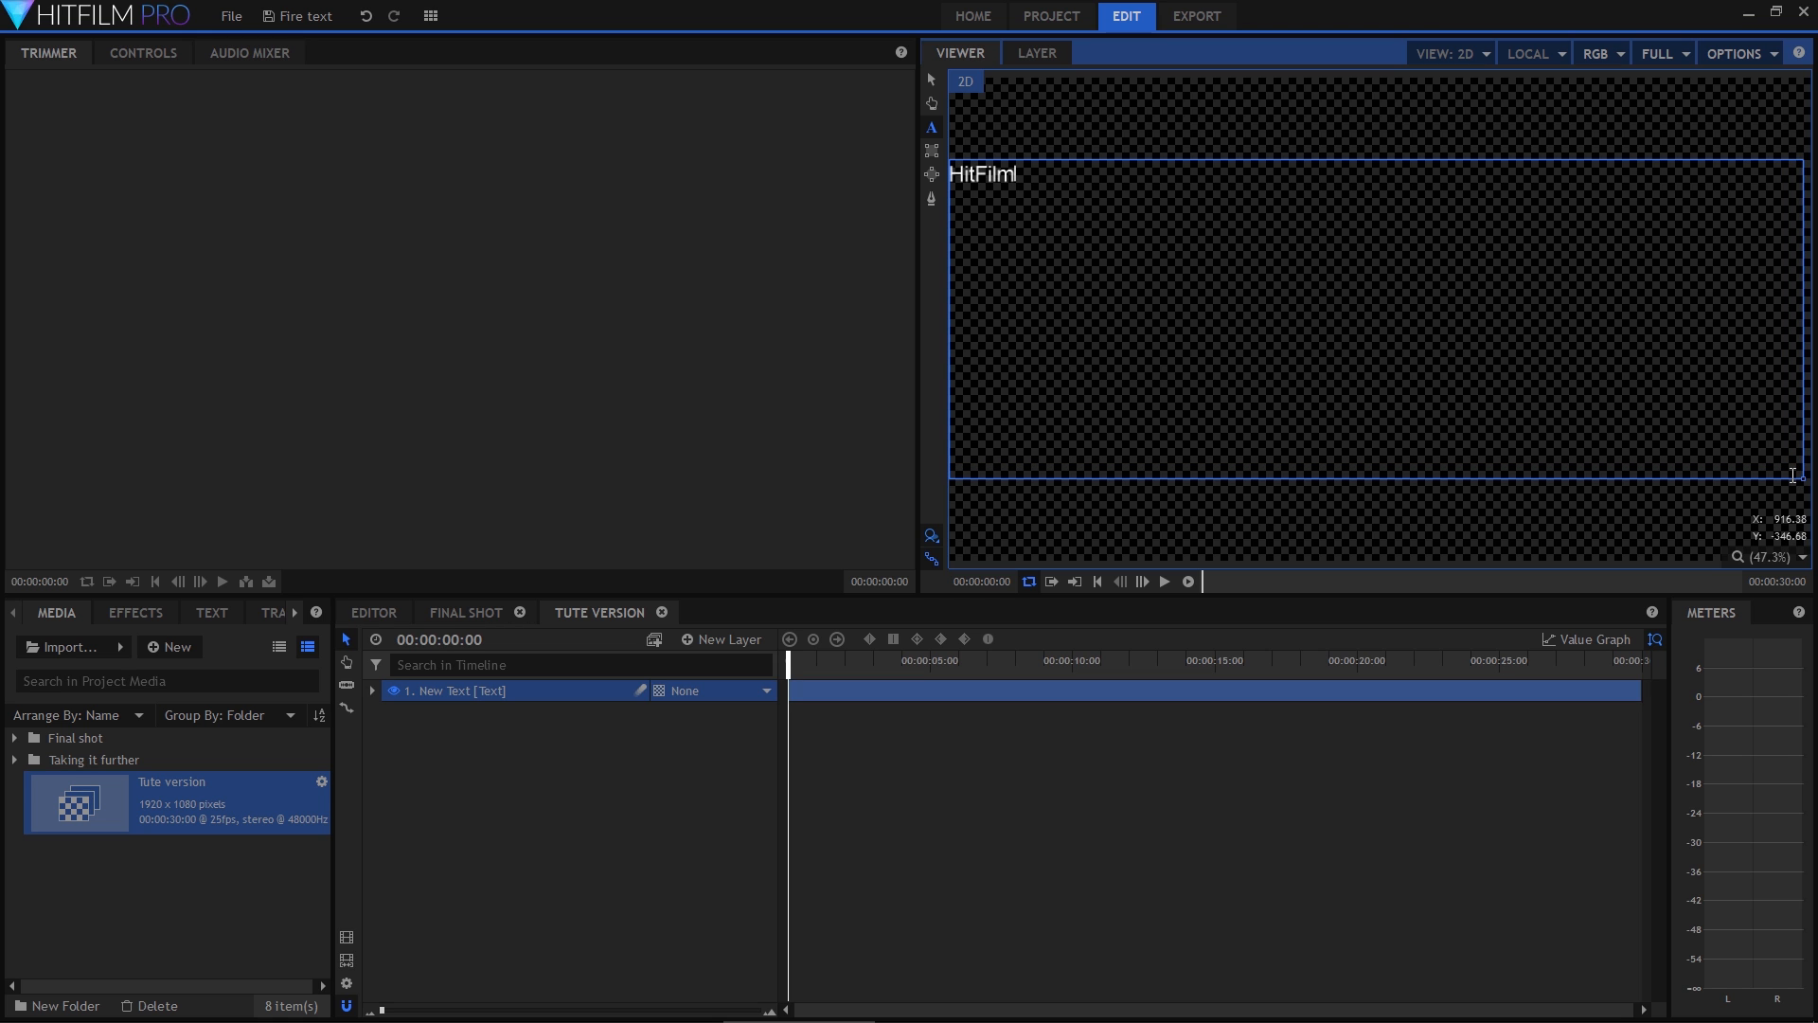
# Change the font of the HitFilm text to Courier New.
pyautogui.click(211, 612)
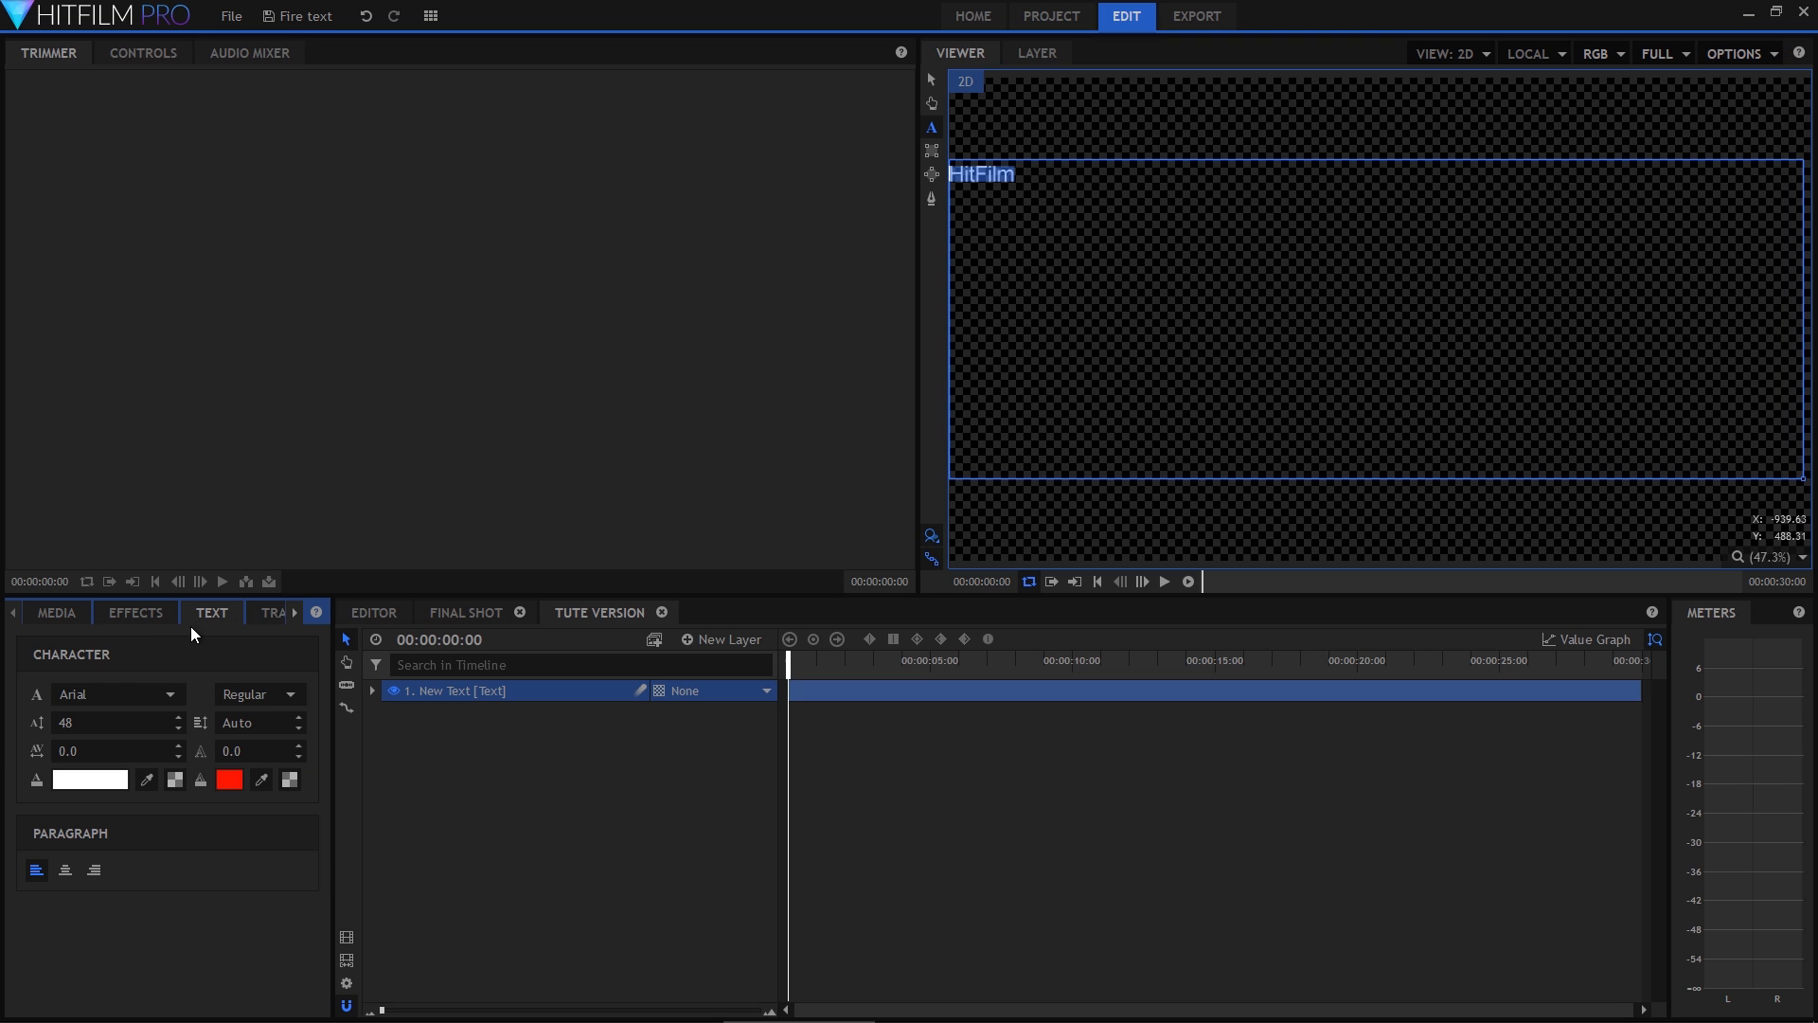
pyautogui.click(143, 691)
pyautogui.scroll(-5, 115, 618)
pyautogui.scroll(-1, 115, 643)
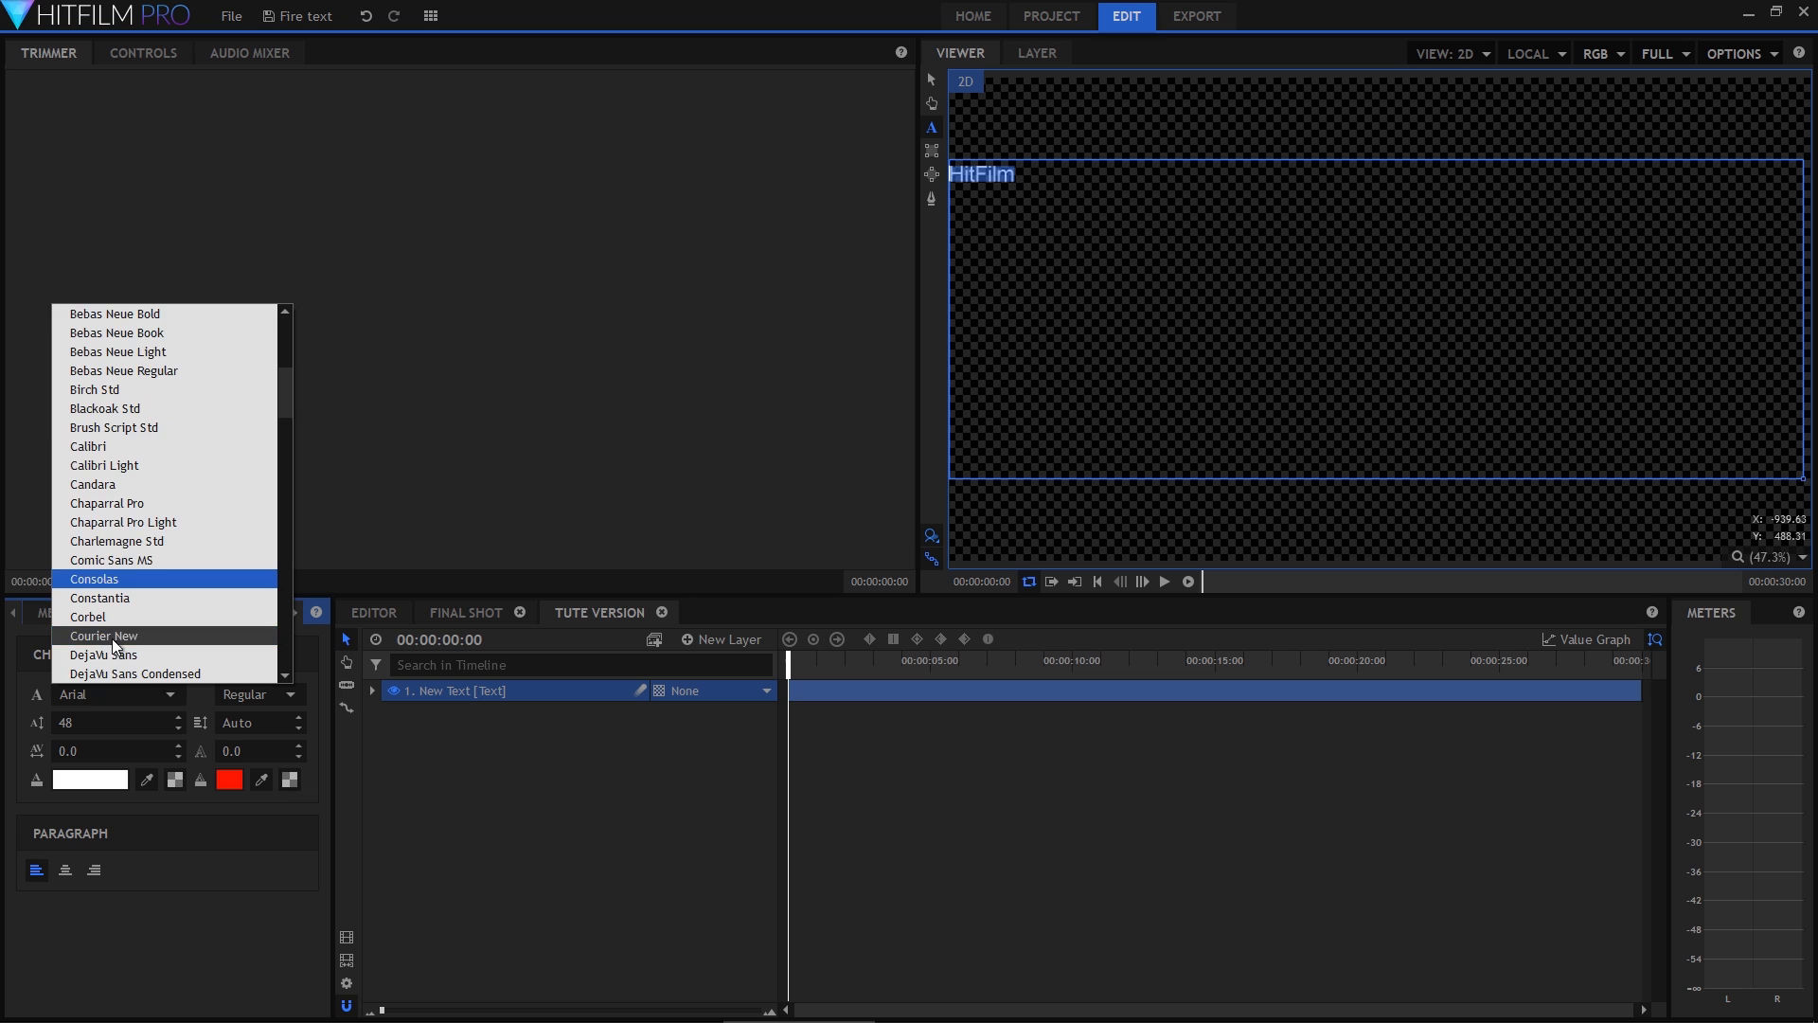
pyautogui.click(106, 633)
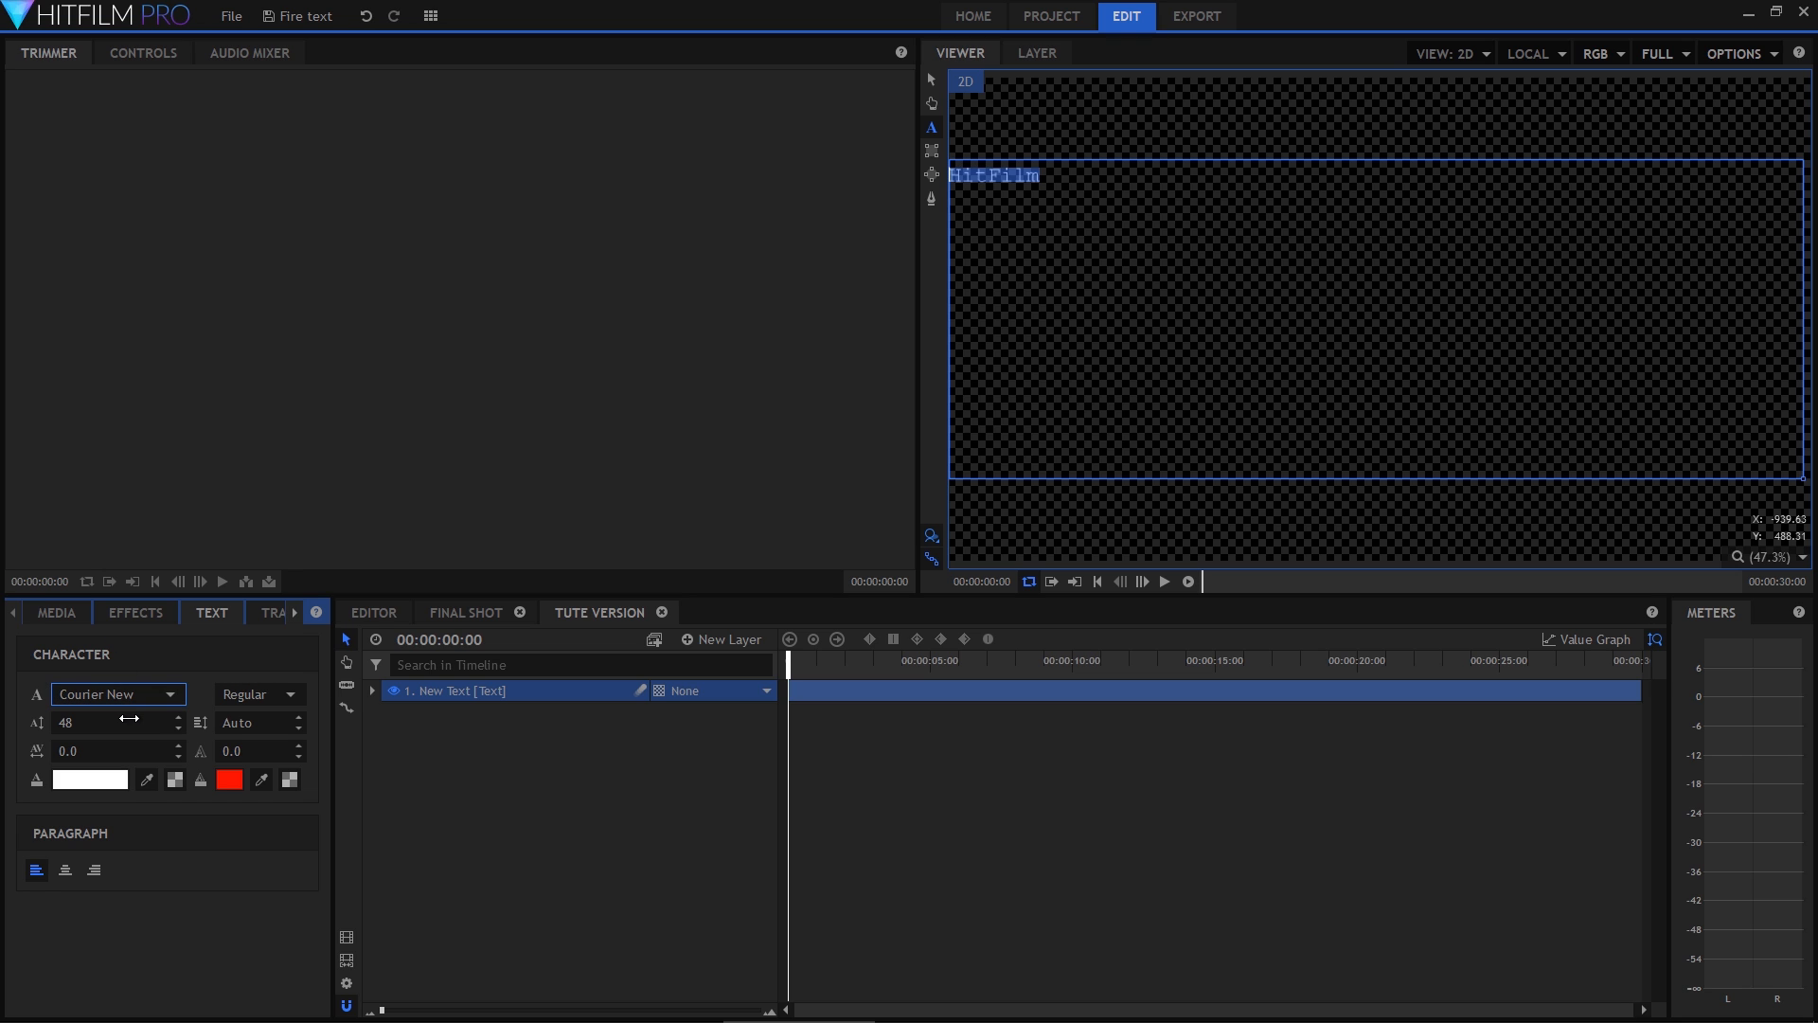
# Set the HitFilm text's font size to 500.
pyautogui.scroll(7, 131, 720)
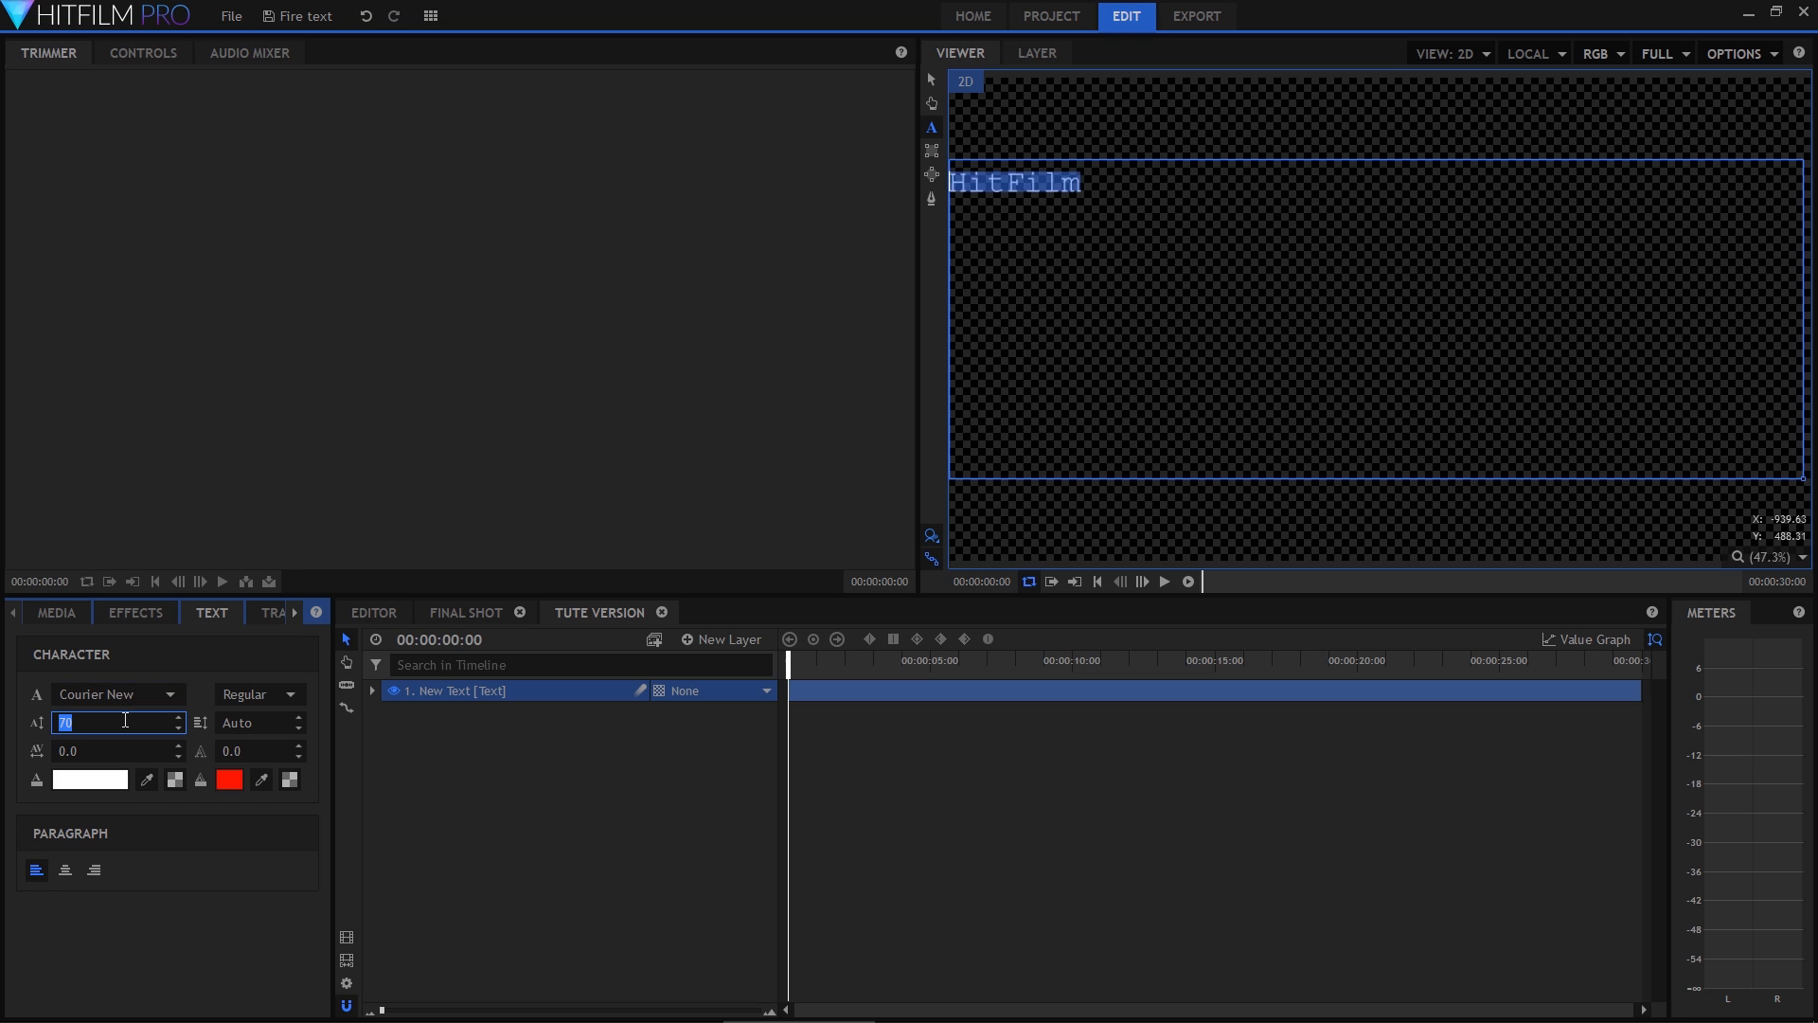
pyautogui.scroll(20, 125, 719)
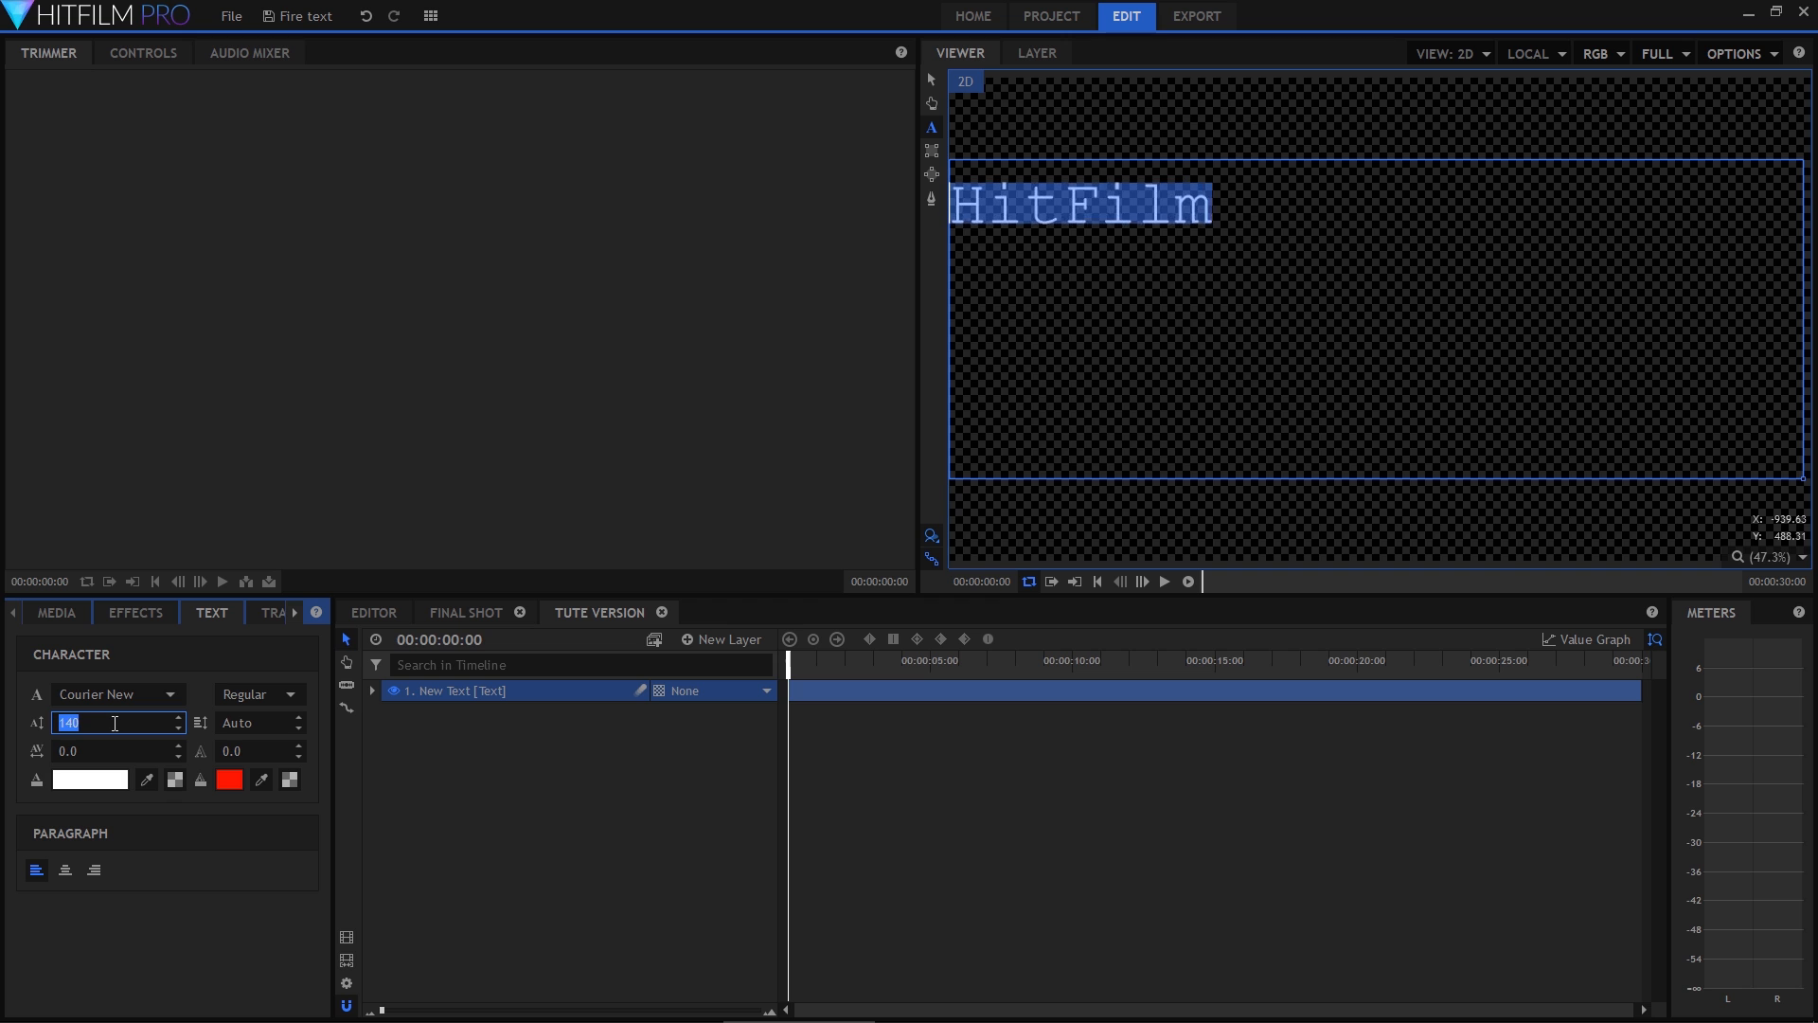
pyautogui.scroll(20, 115, 723)
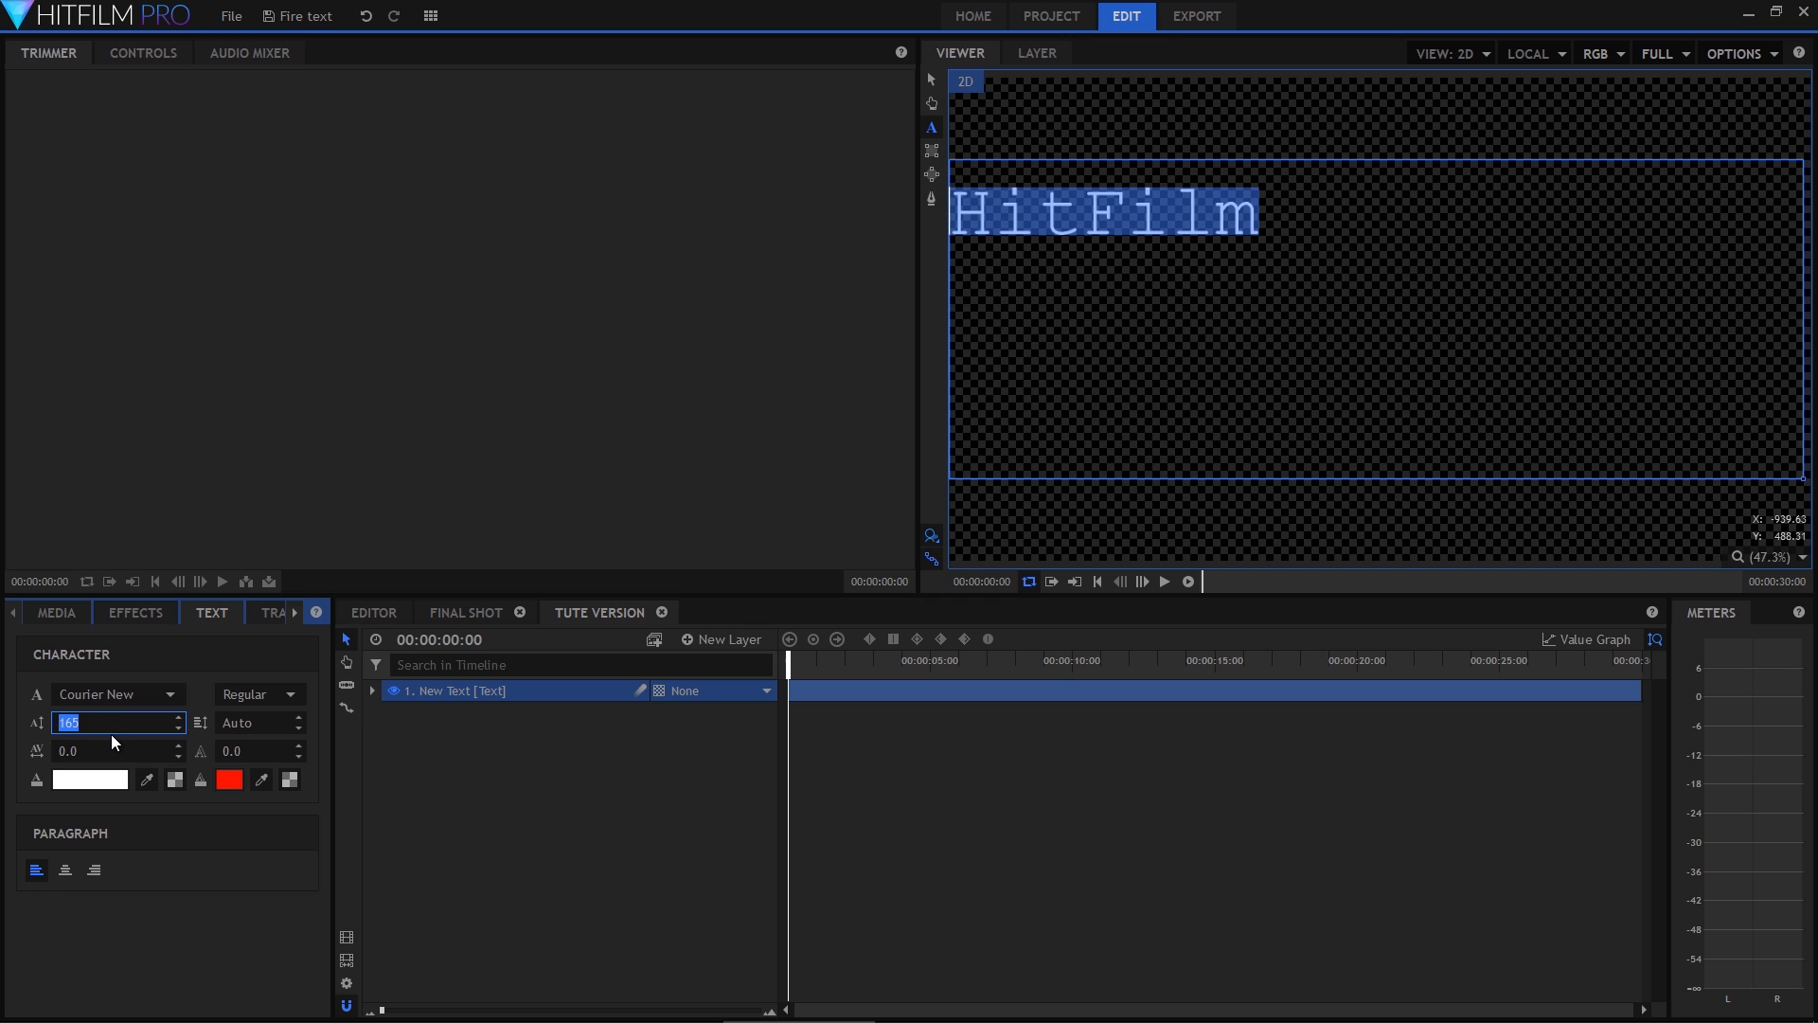
pyautogui.write('500')
pyautogui.press('Return')
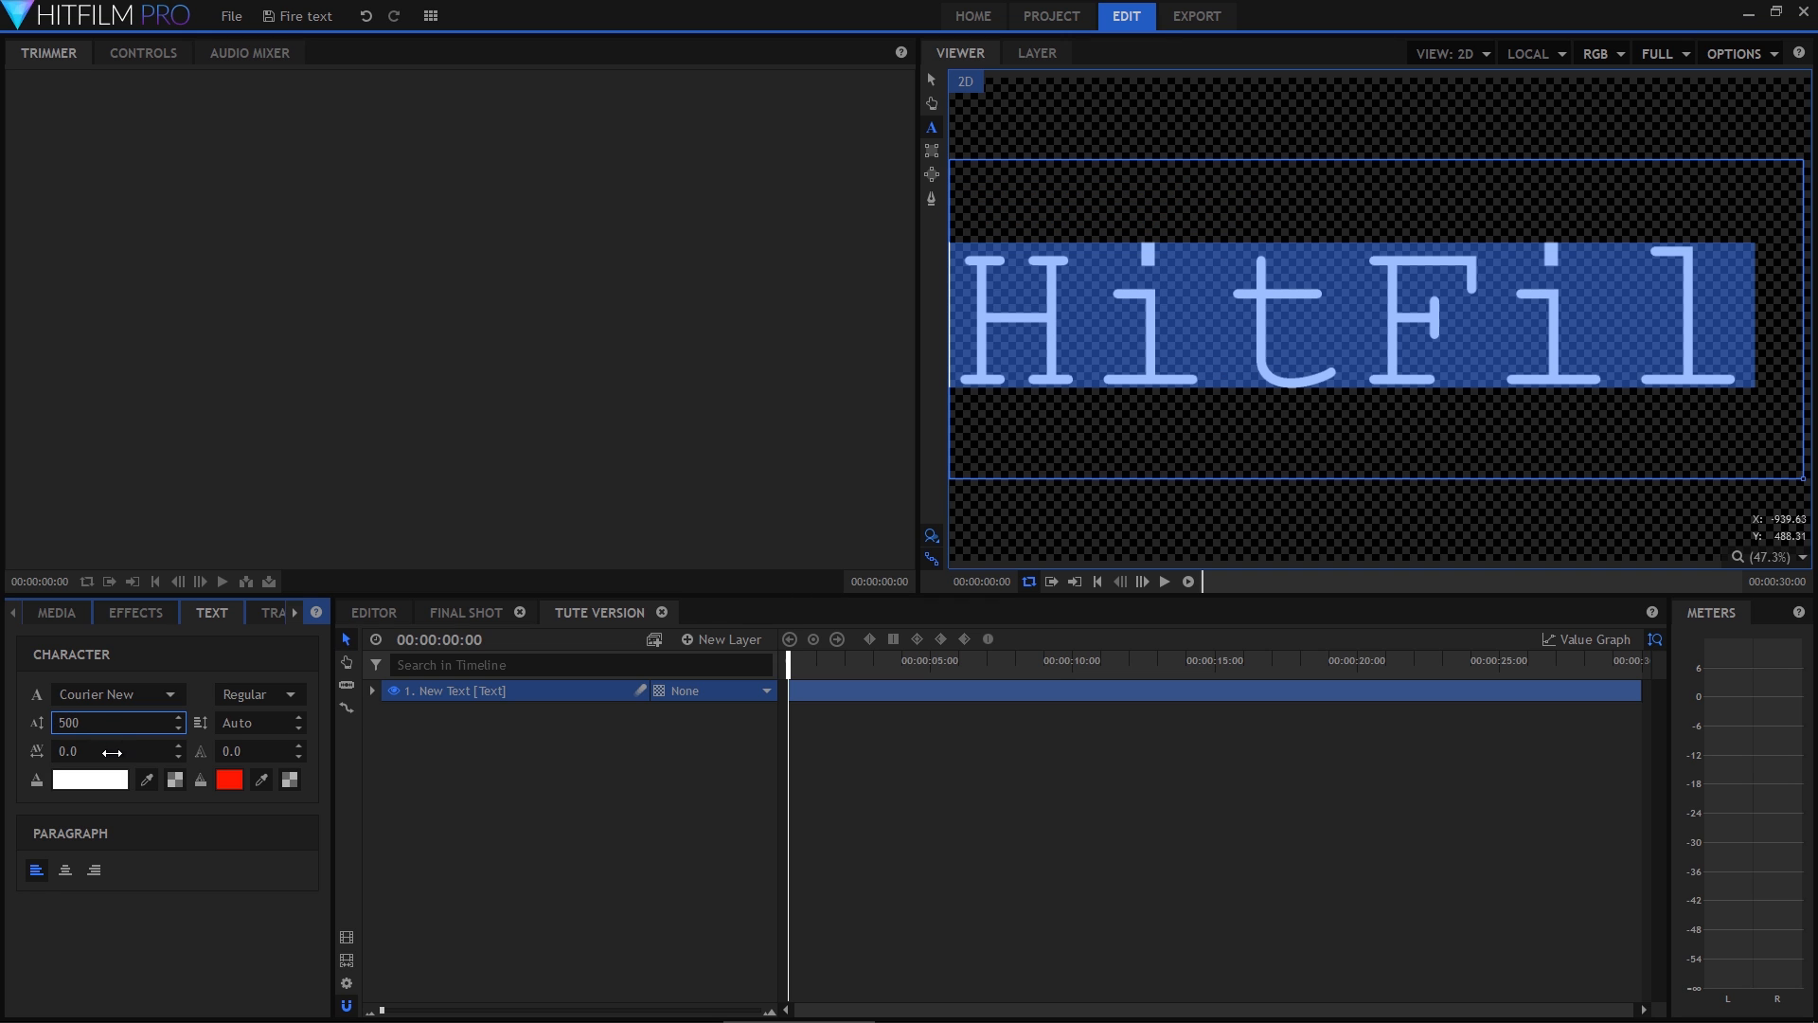
# Tighten the HitFilm text's letter spacing to -34.0 and set its style to Bold.
pyautogui.click(108, 751)
pyautogui.scroll(-20, 107, 753)
pyautogui.scroll(-10, 108, 753)
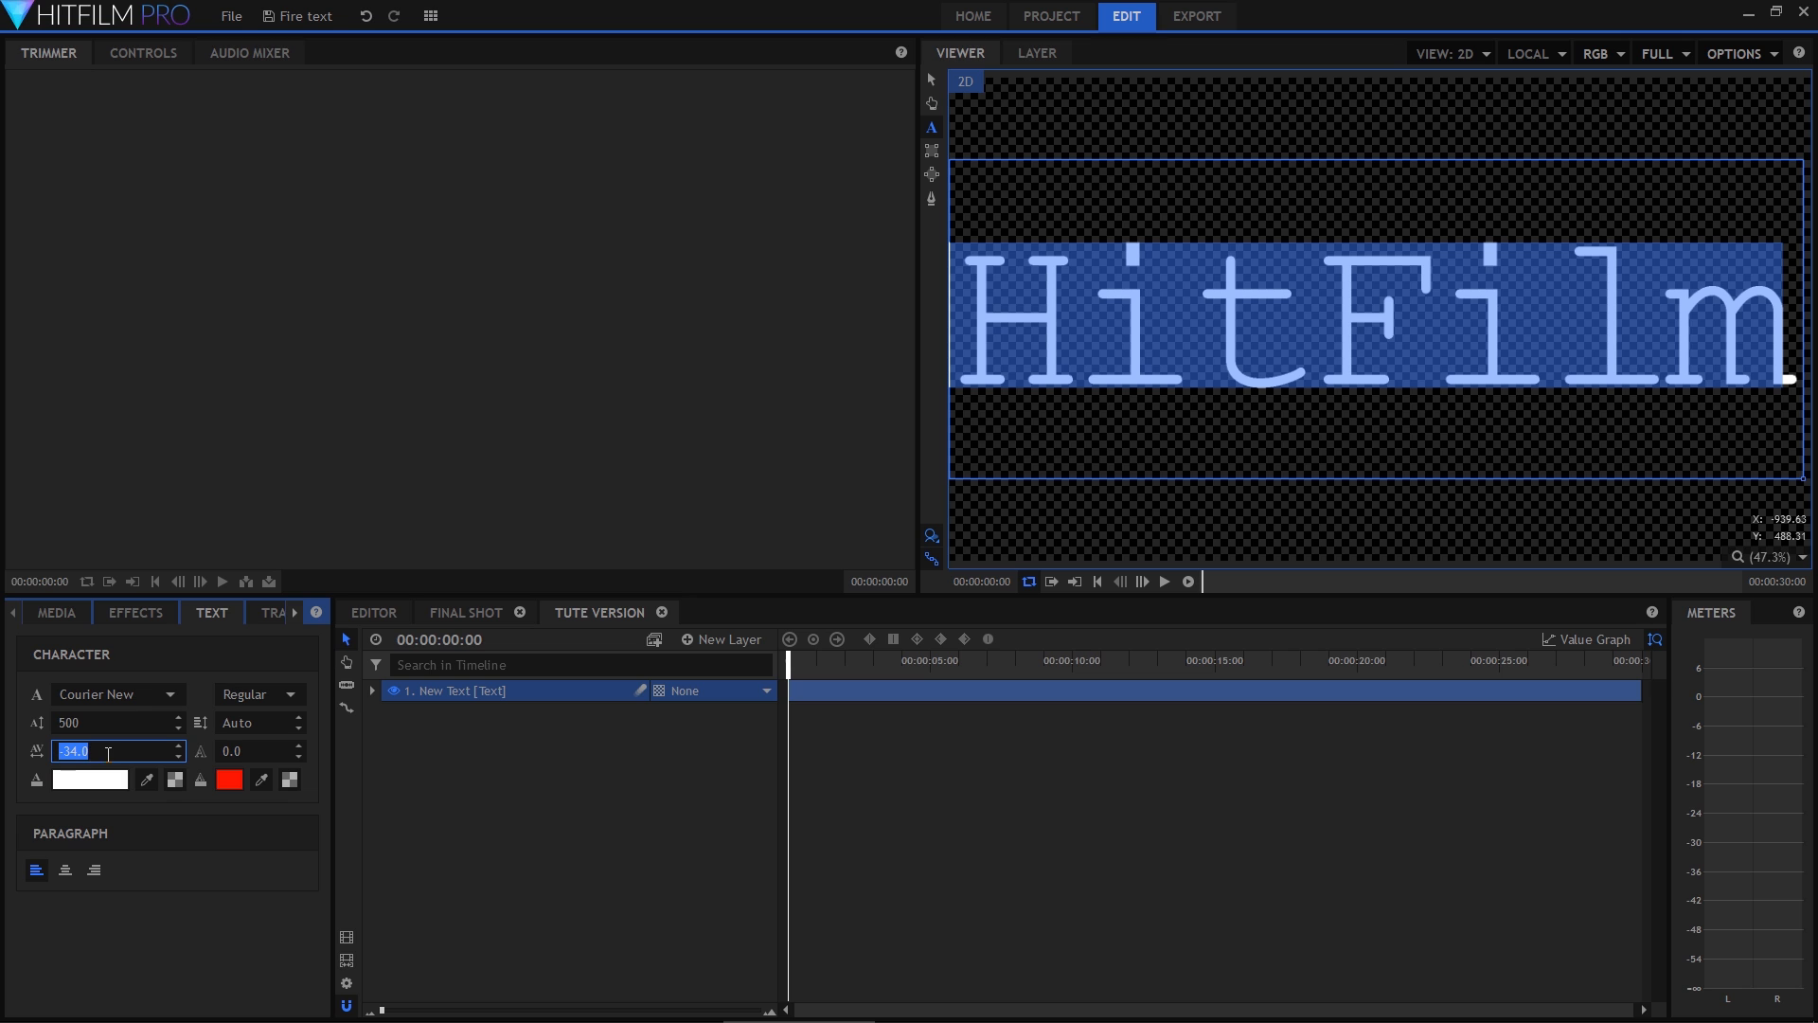
pyautogui.click(265, 705)
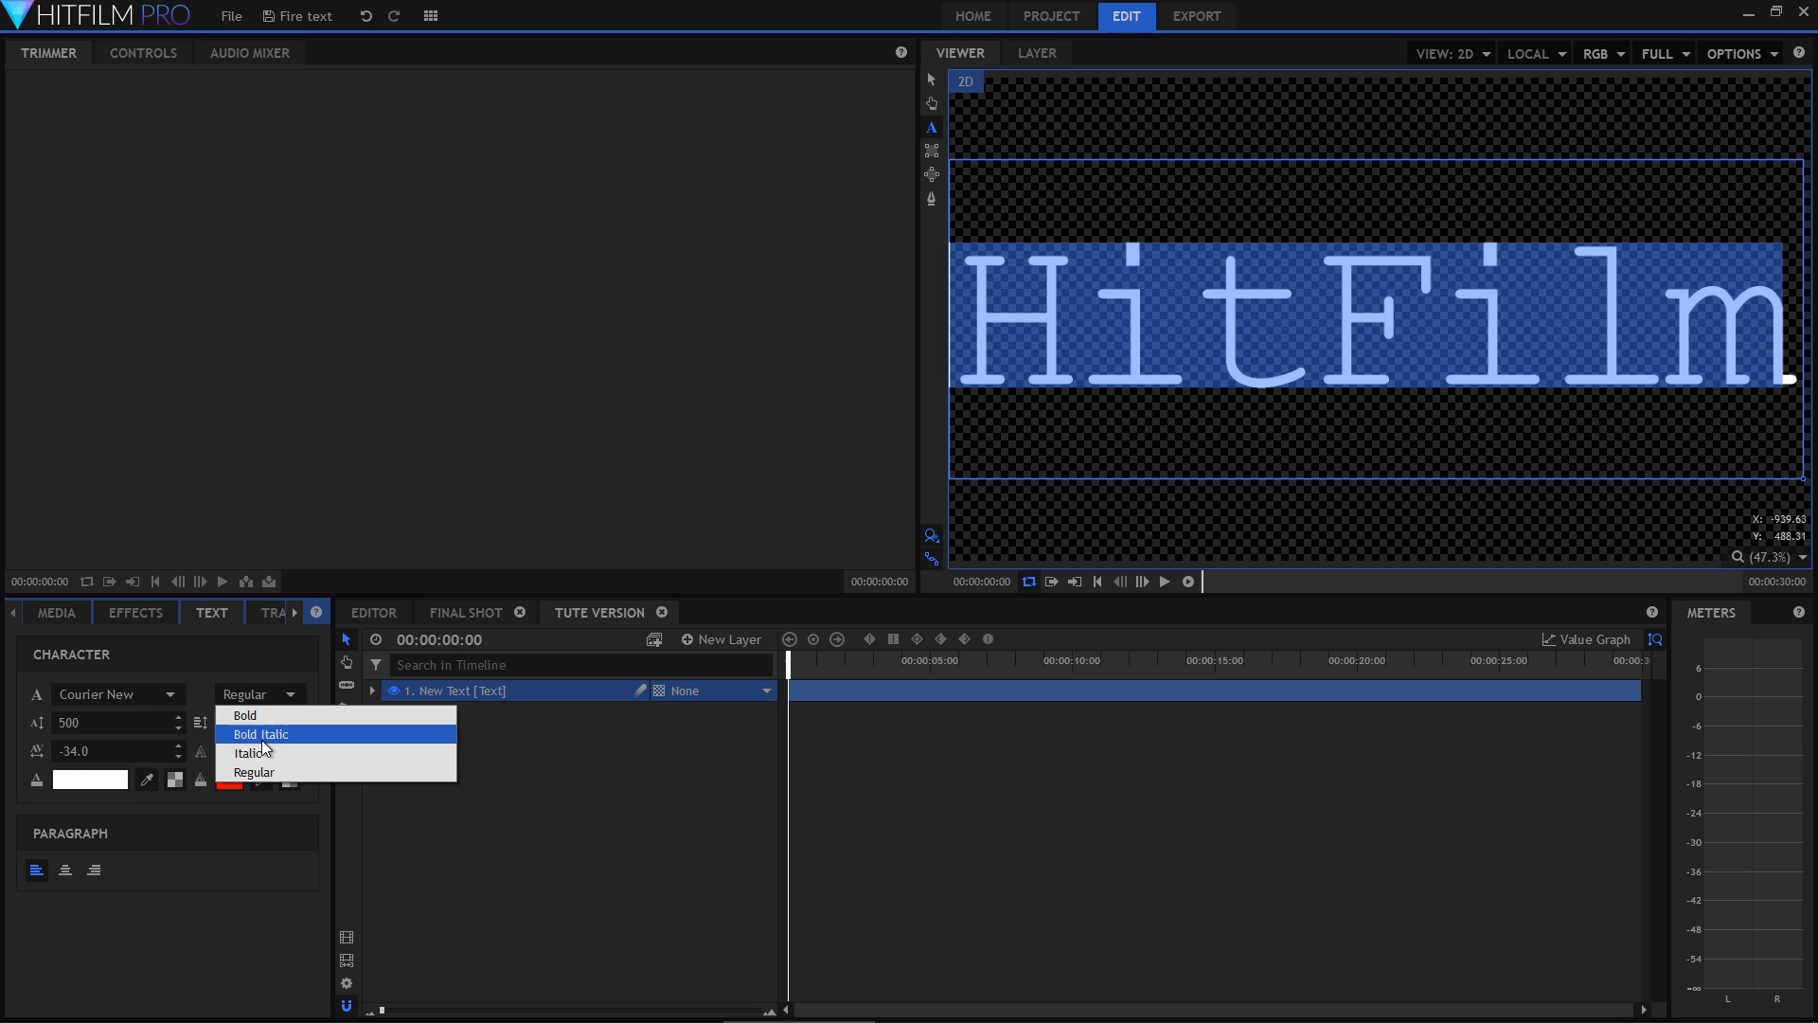
pyautogui.click(251, 717)
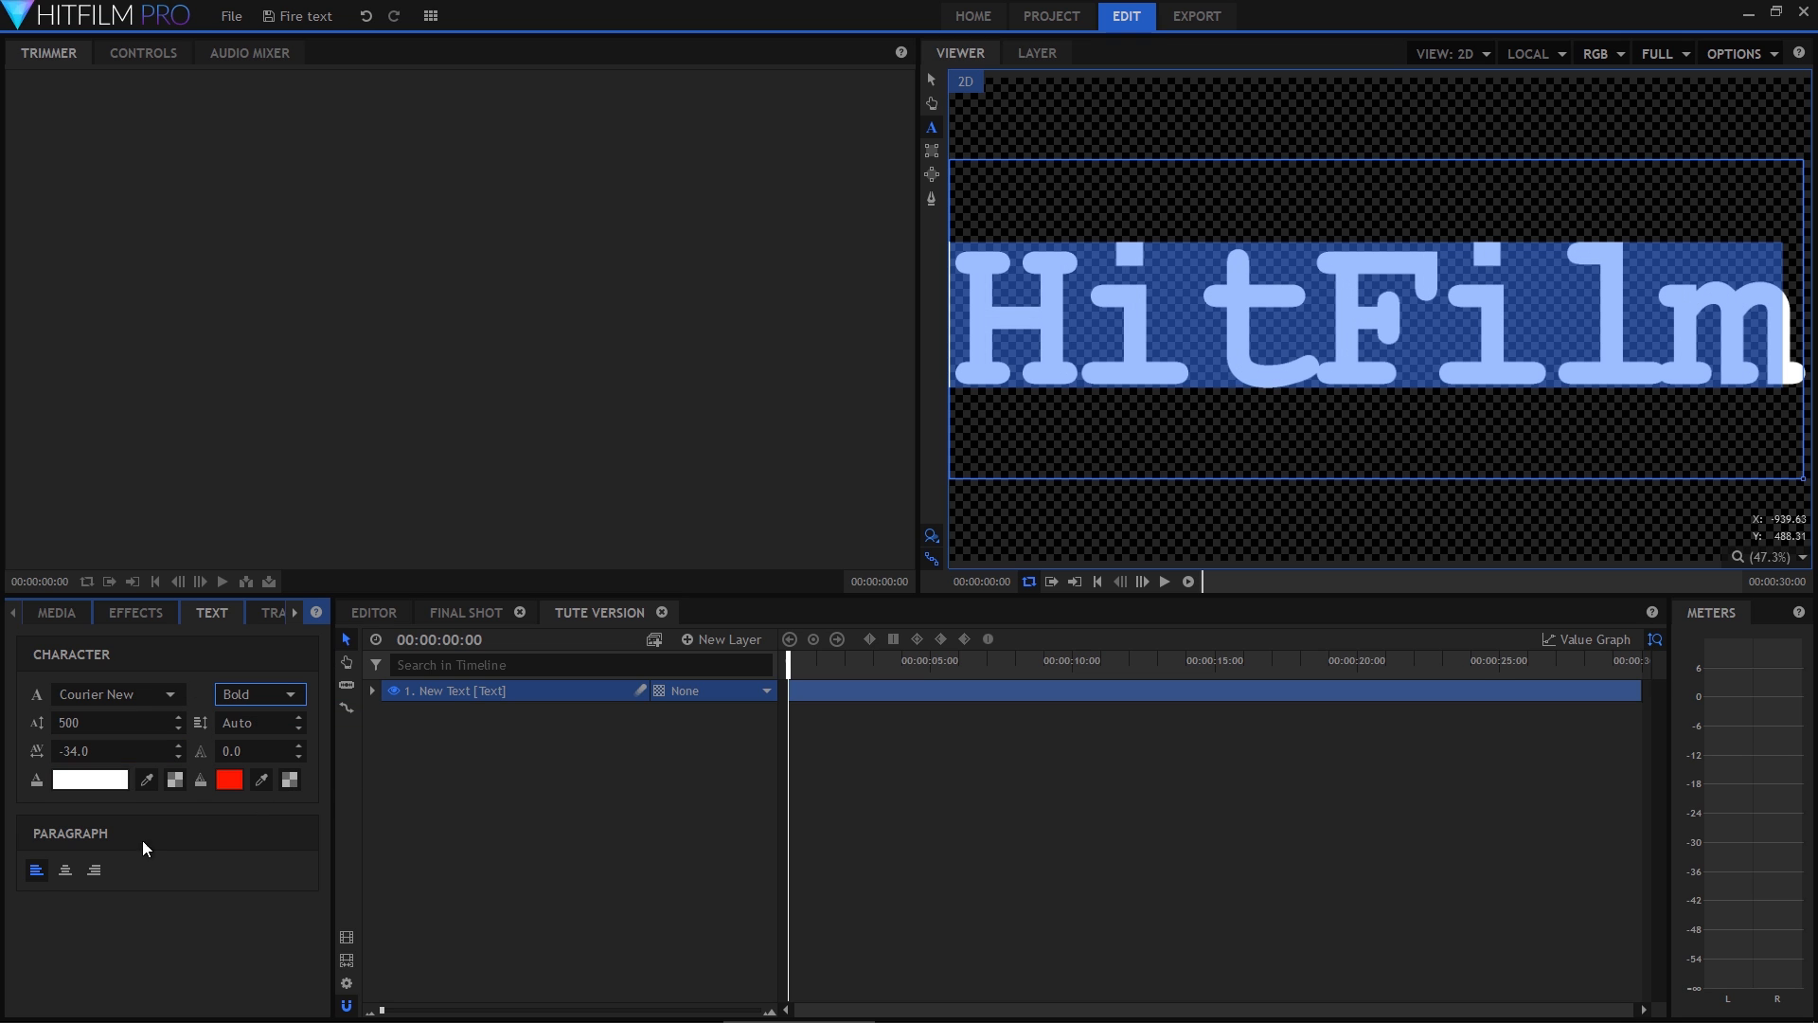
# Apply the Fire effect to the text layer and preview the flames with the playhead at 00:00:01:15.
pyautogui.click(135, 612)
pyautogui.write('fire')
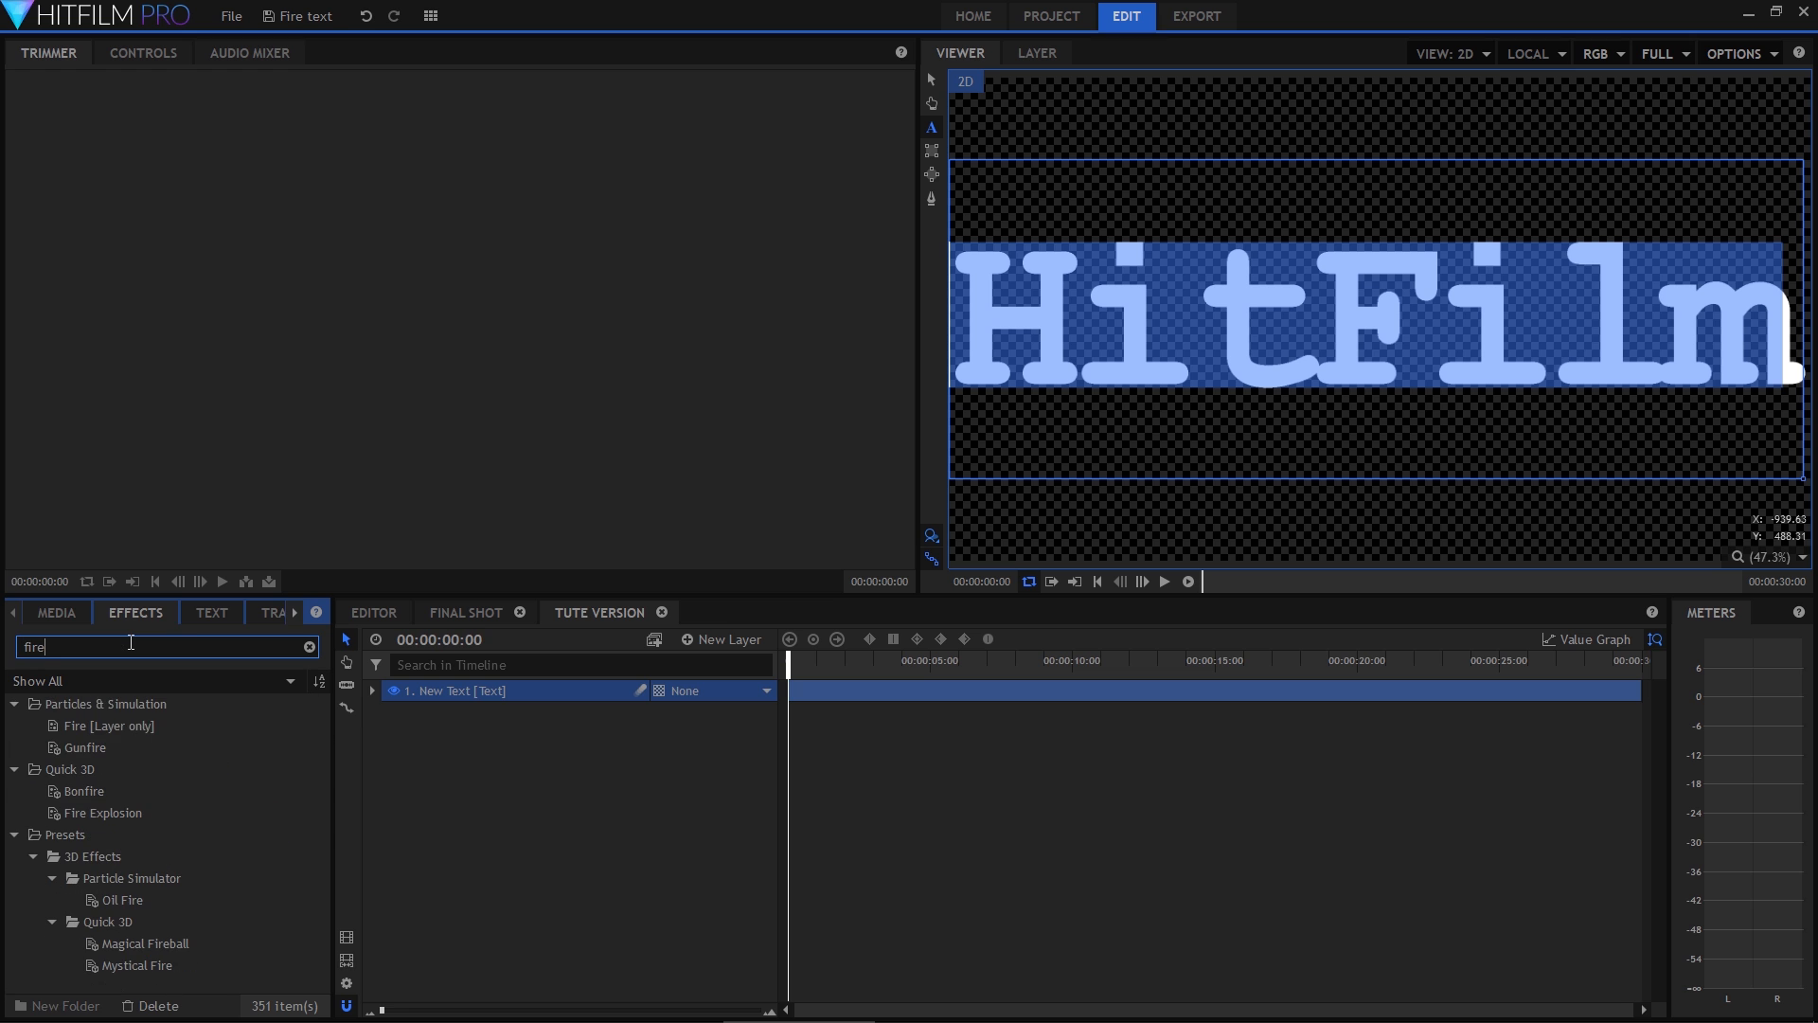
pyautogui.moveTo(108, 725); pyautogui.dragTo(500, 691)
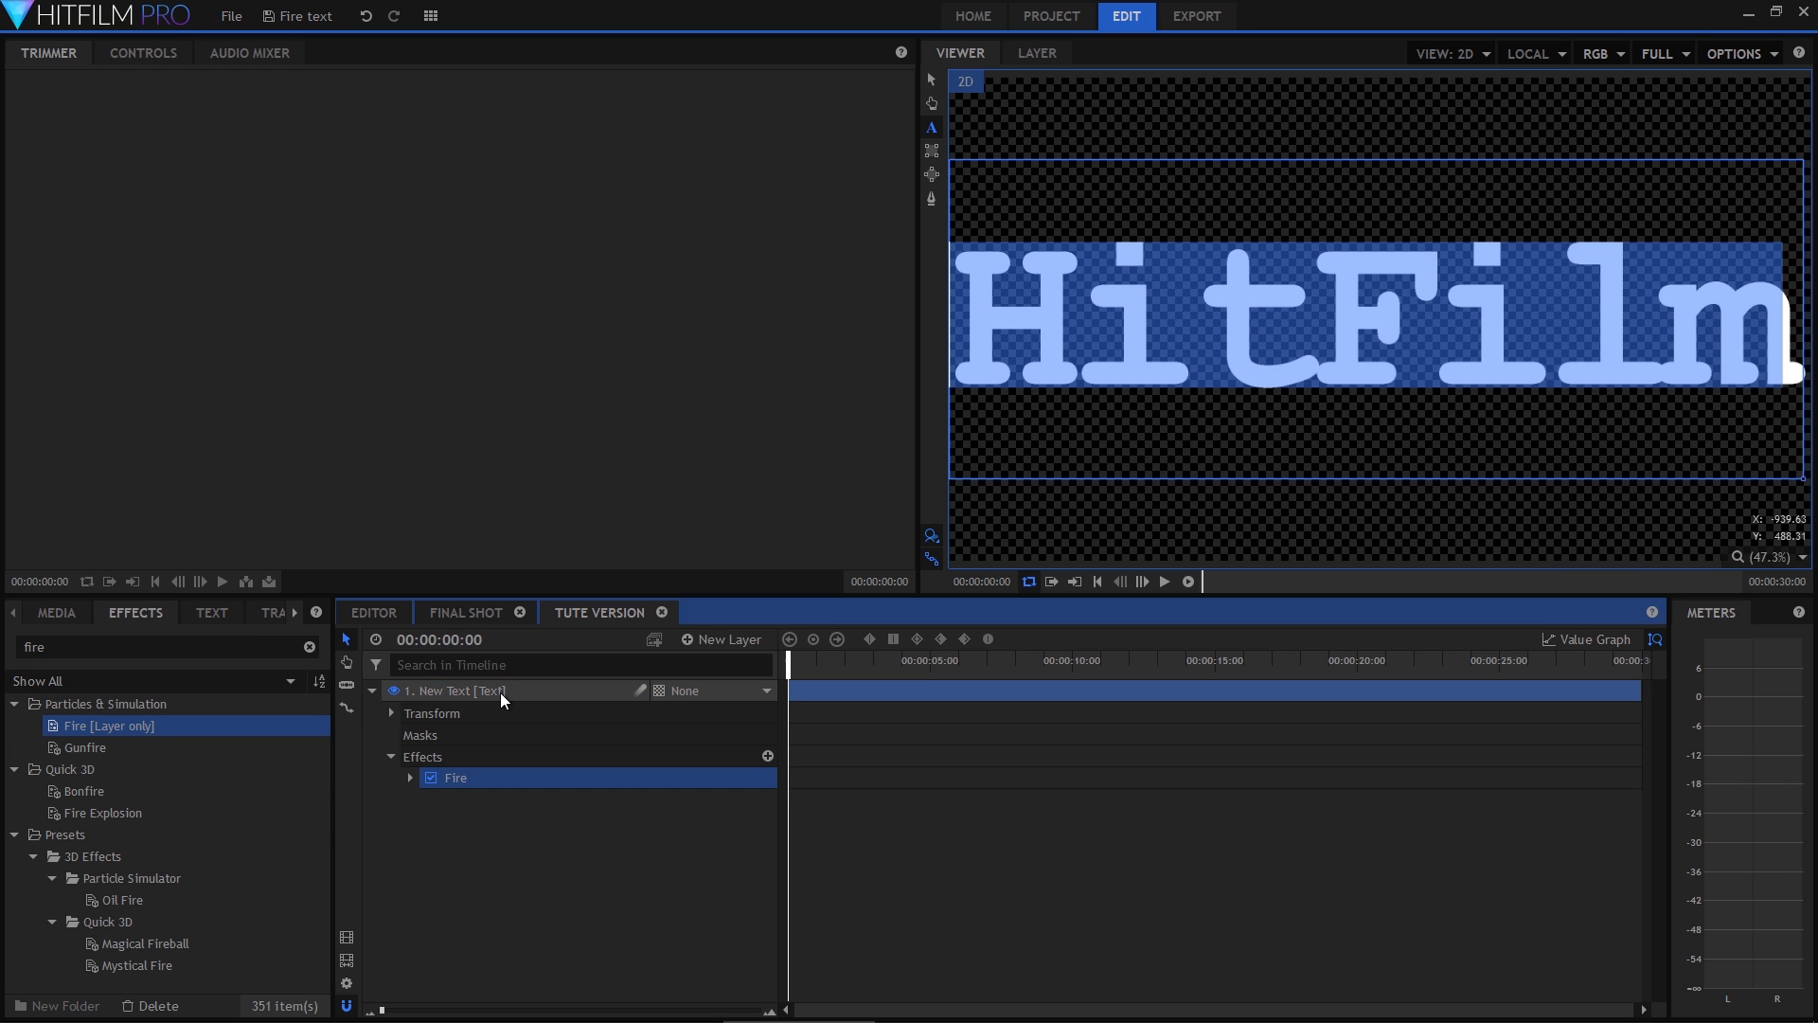
pyautogui.moveTo(801, 667); pyautogui.dragTo(831, 671)
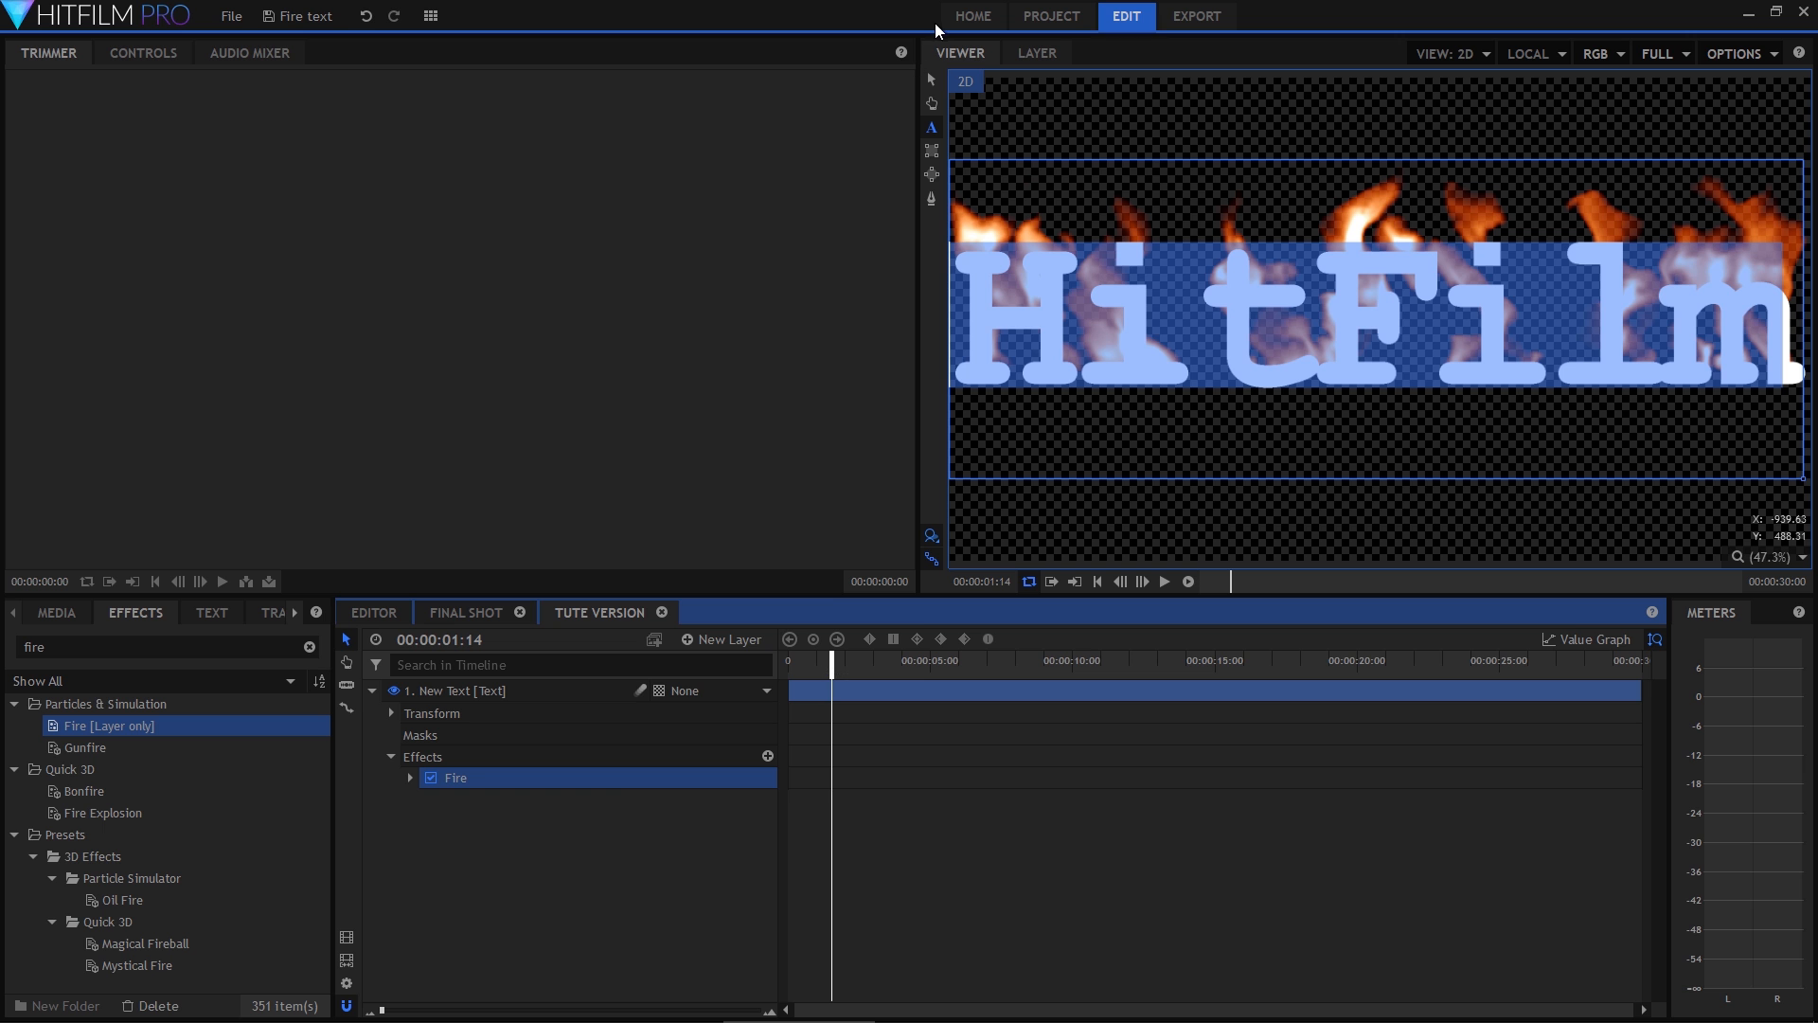
pyautogui.click(932, 80)
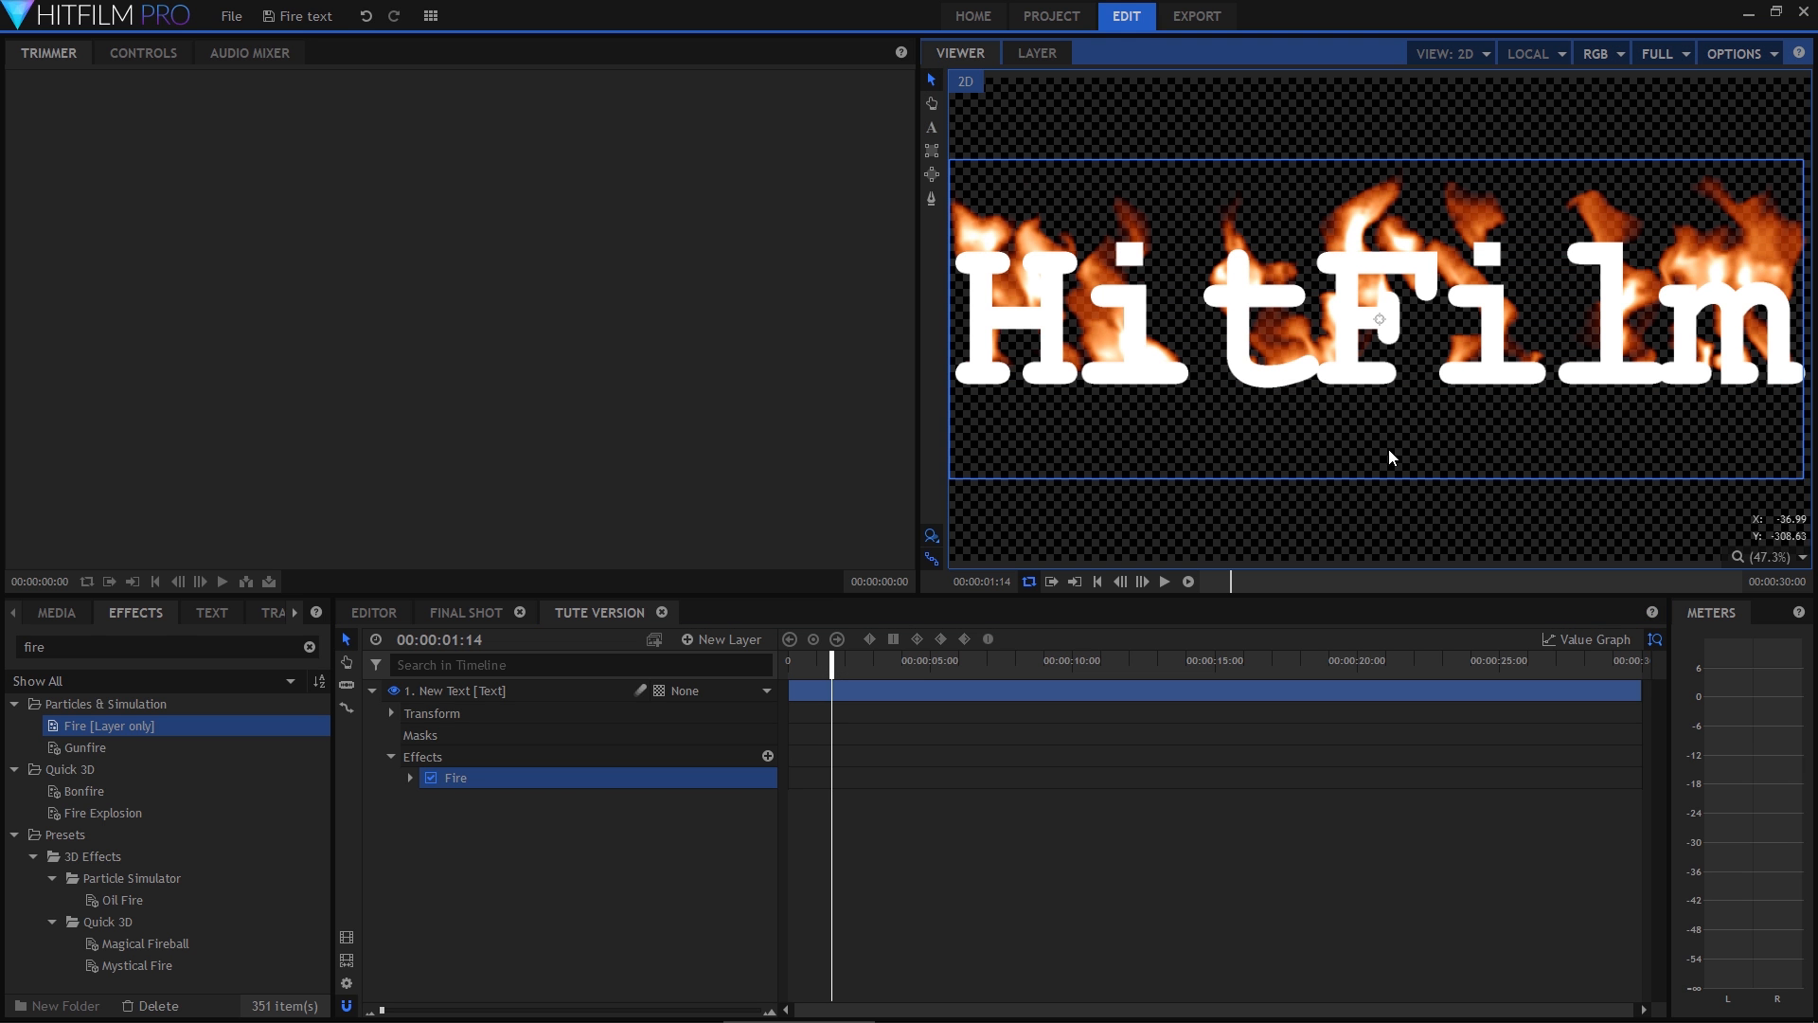
pyautogui.moveTo(845, 689)
pyautogui.mouseDown()
pyautogui.moveTo(937, 677)
pyautogui.moveTo(788, 676)
pyautogui.moveTo(835, 688)
pyautogui.mouseUp()
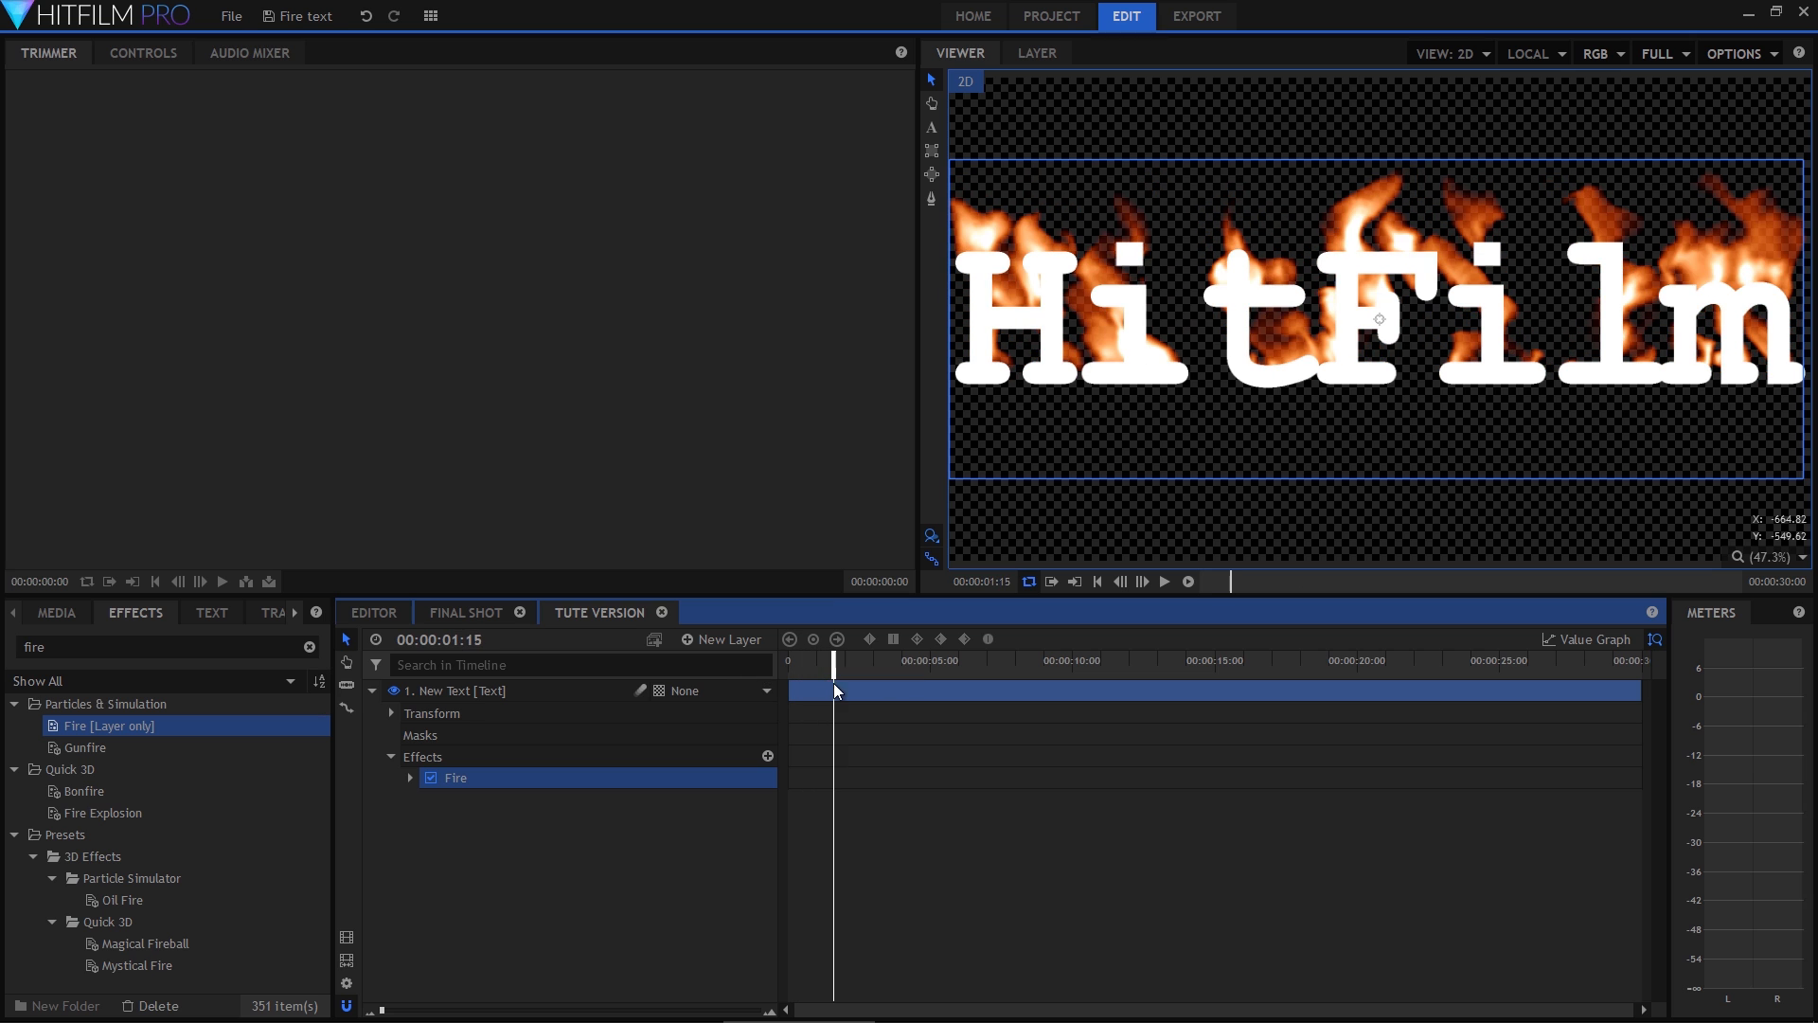
# Set the Fire effect's appearance Blend to None so only the flames render, and play back the result.
pyautogui.doubleClick(464, 780)
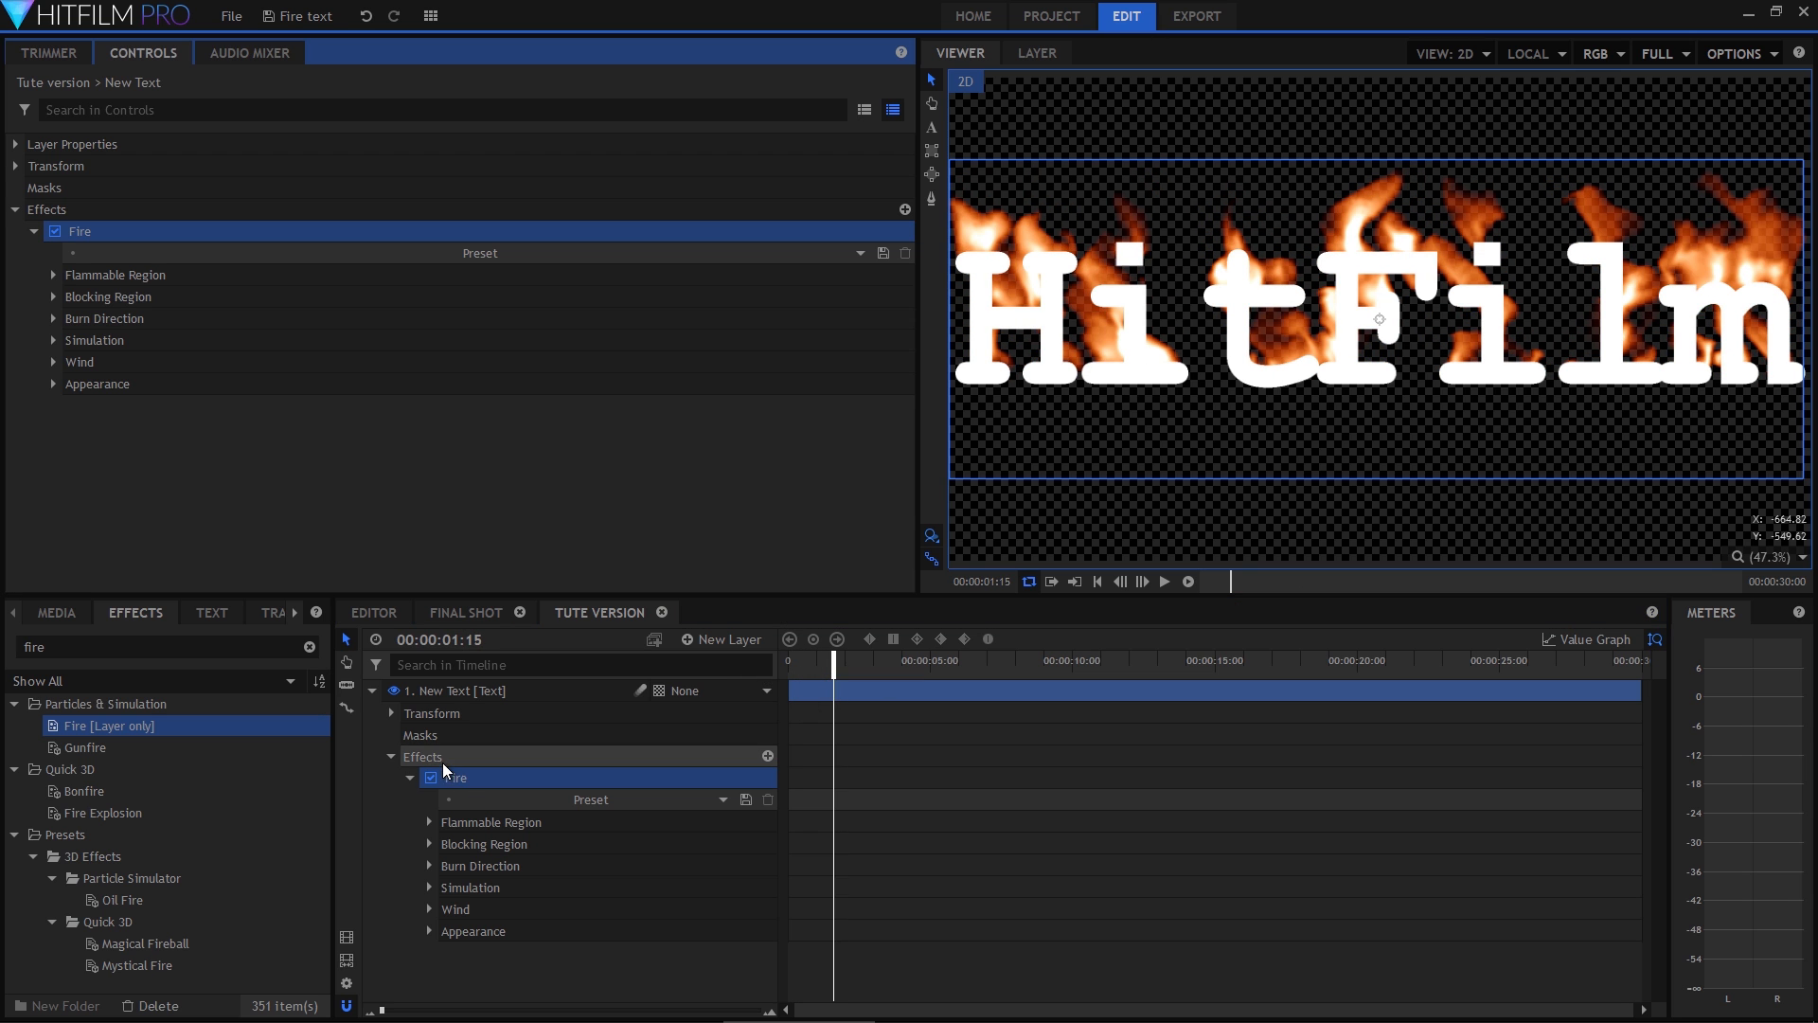
pyautogui.click(53, 384)
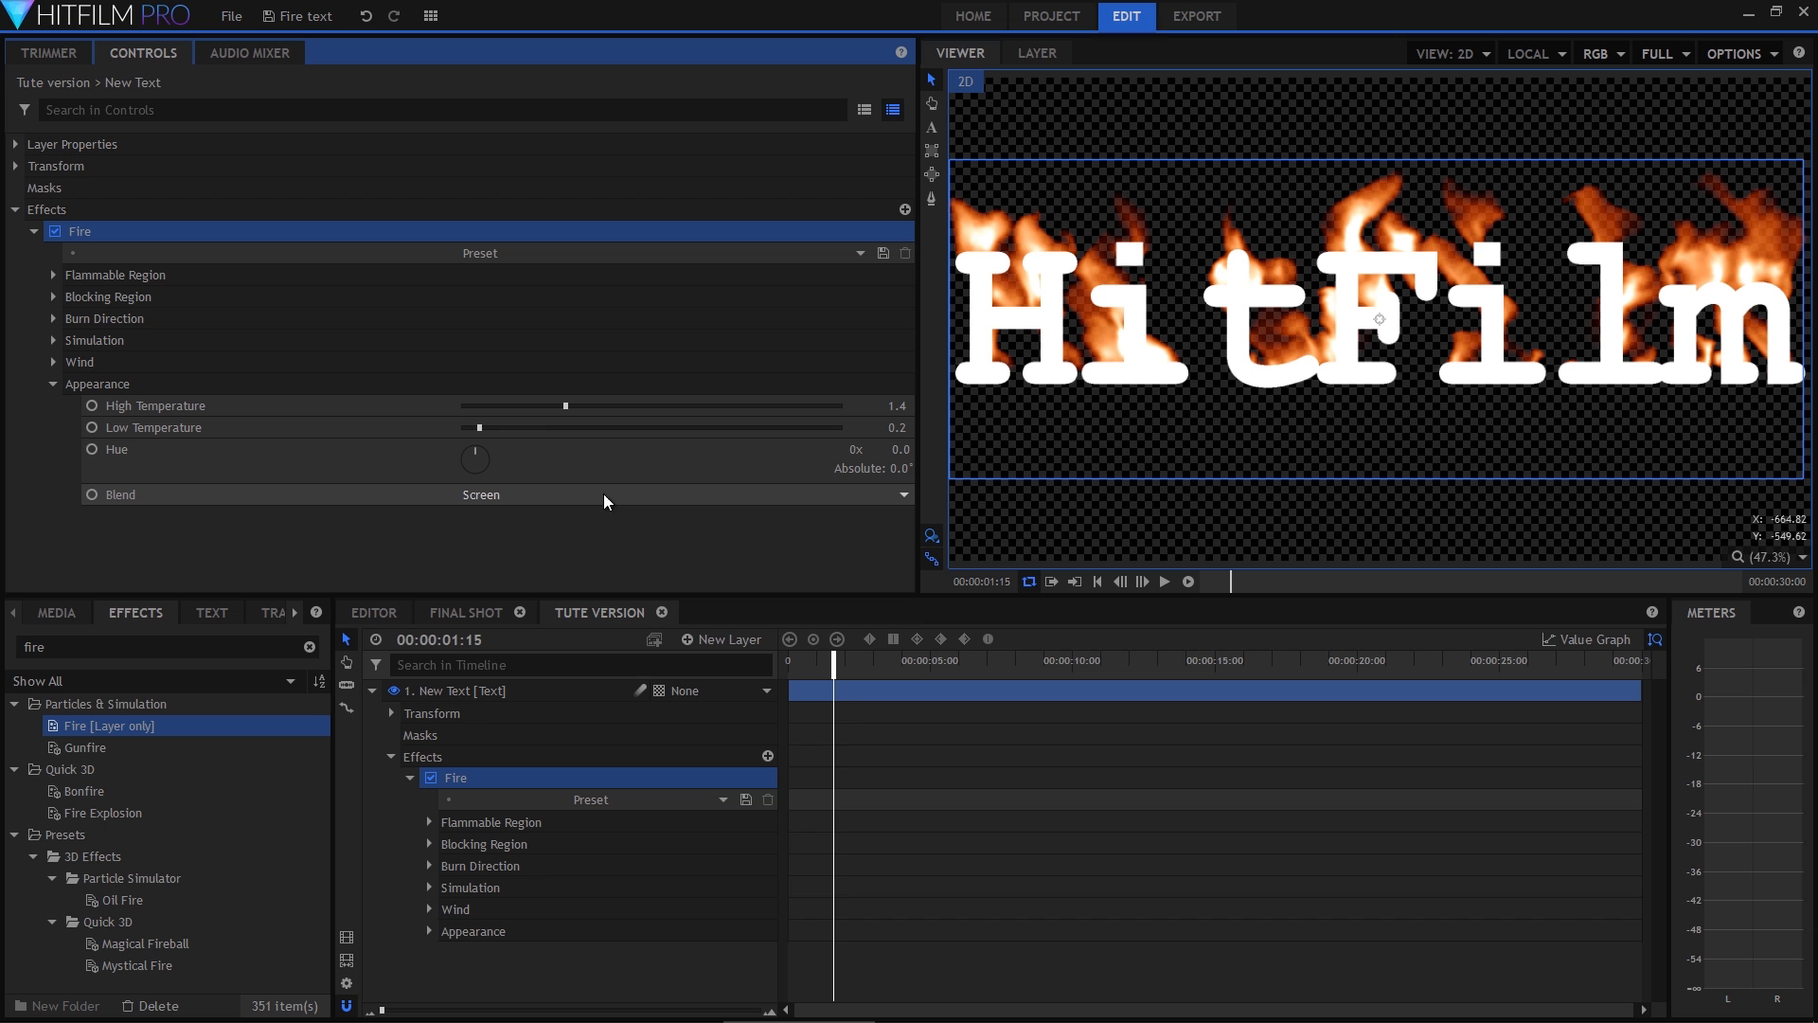
pyautogui.press('space')
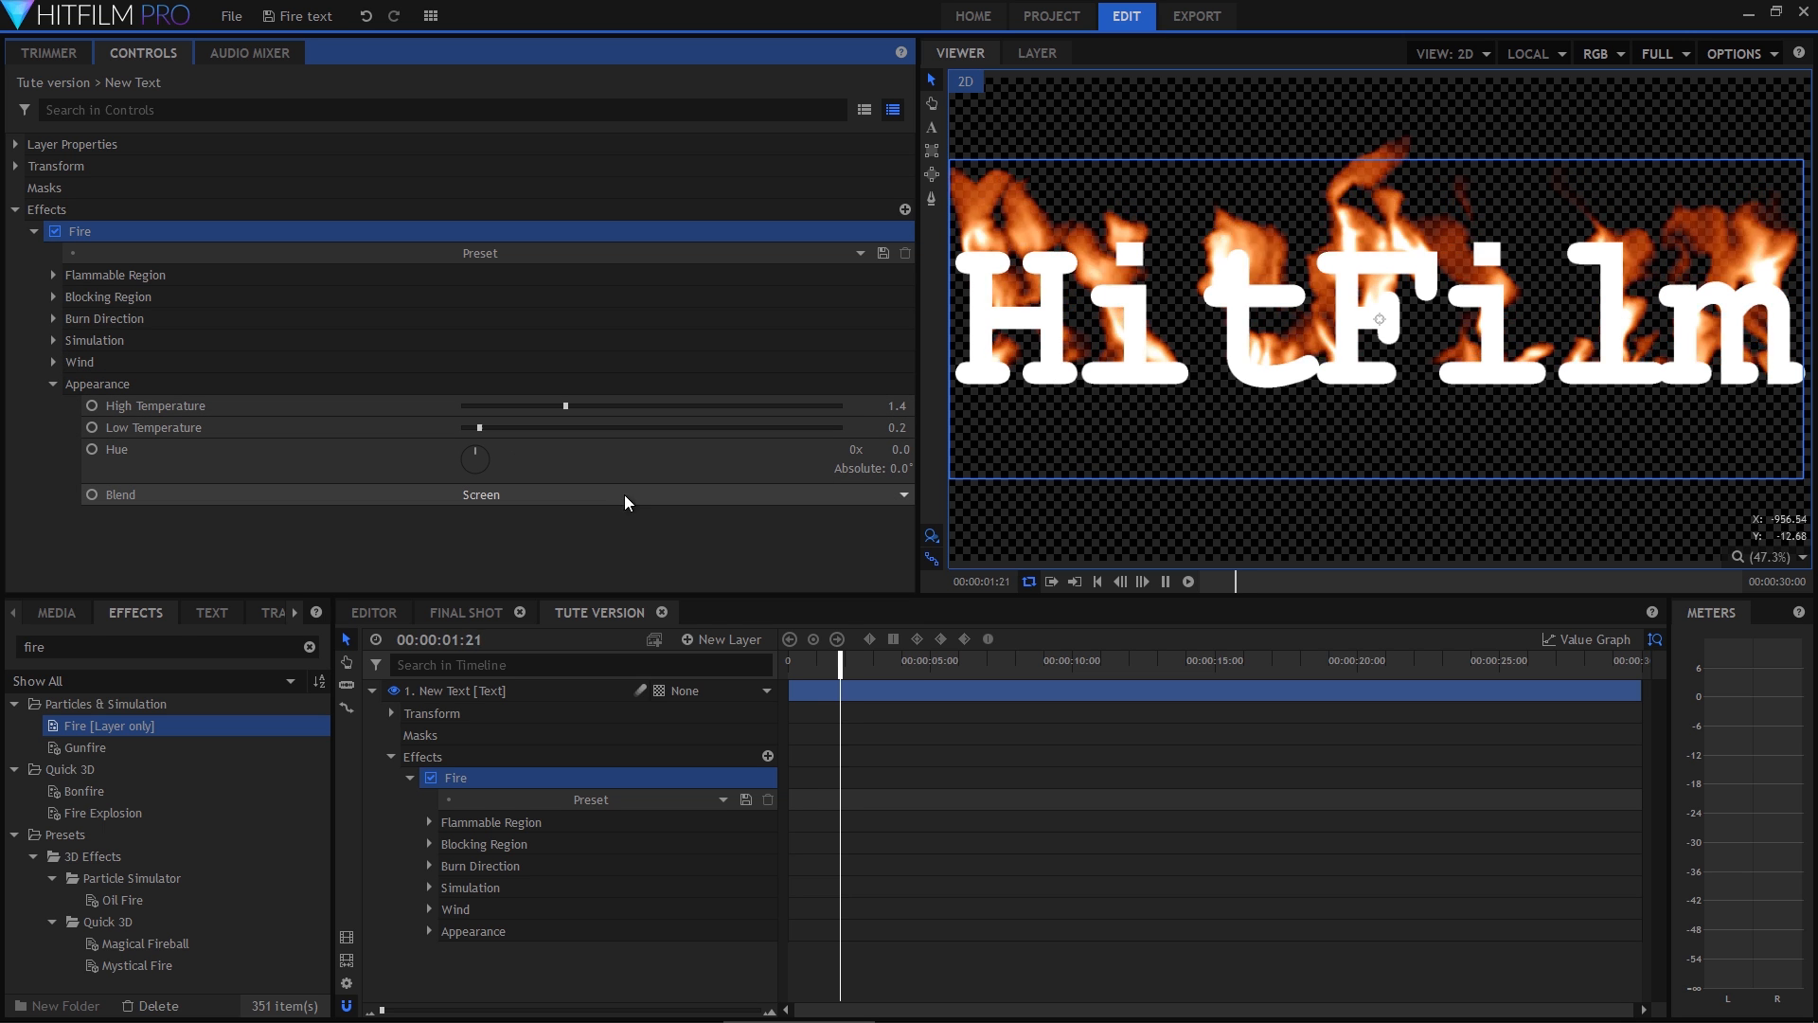
pyautogui.click(543, 496)
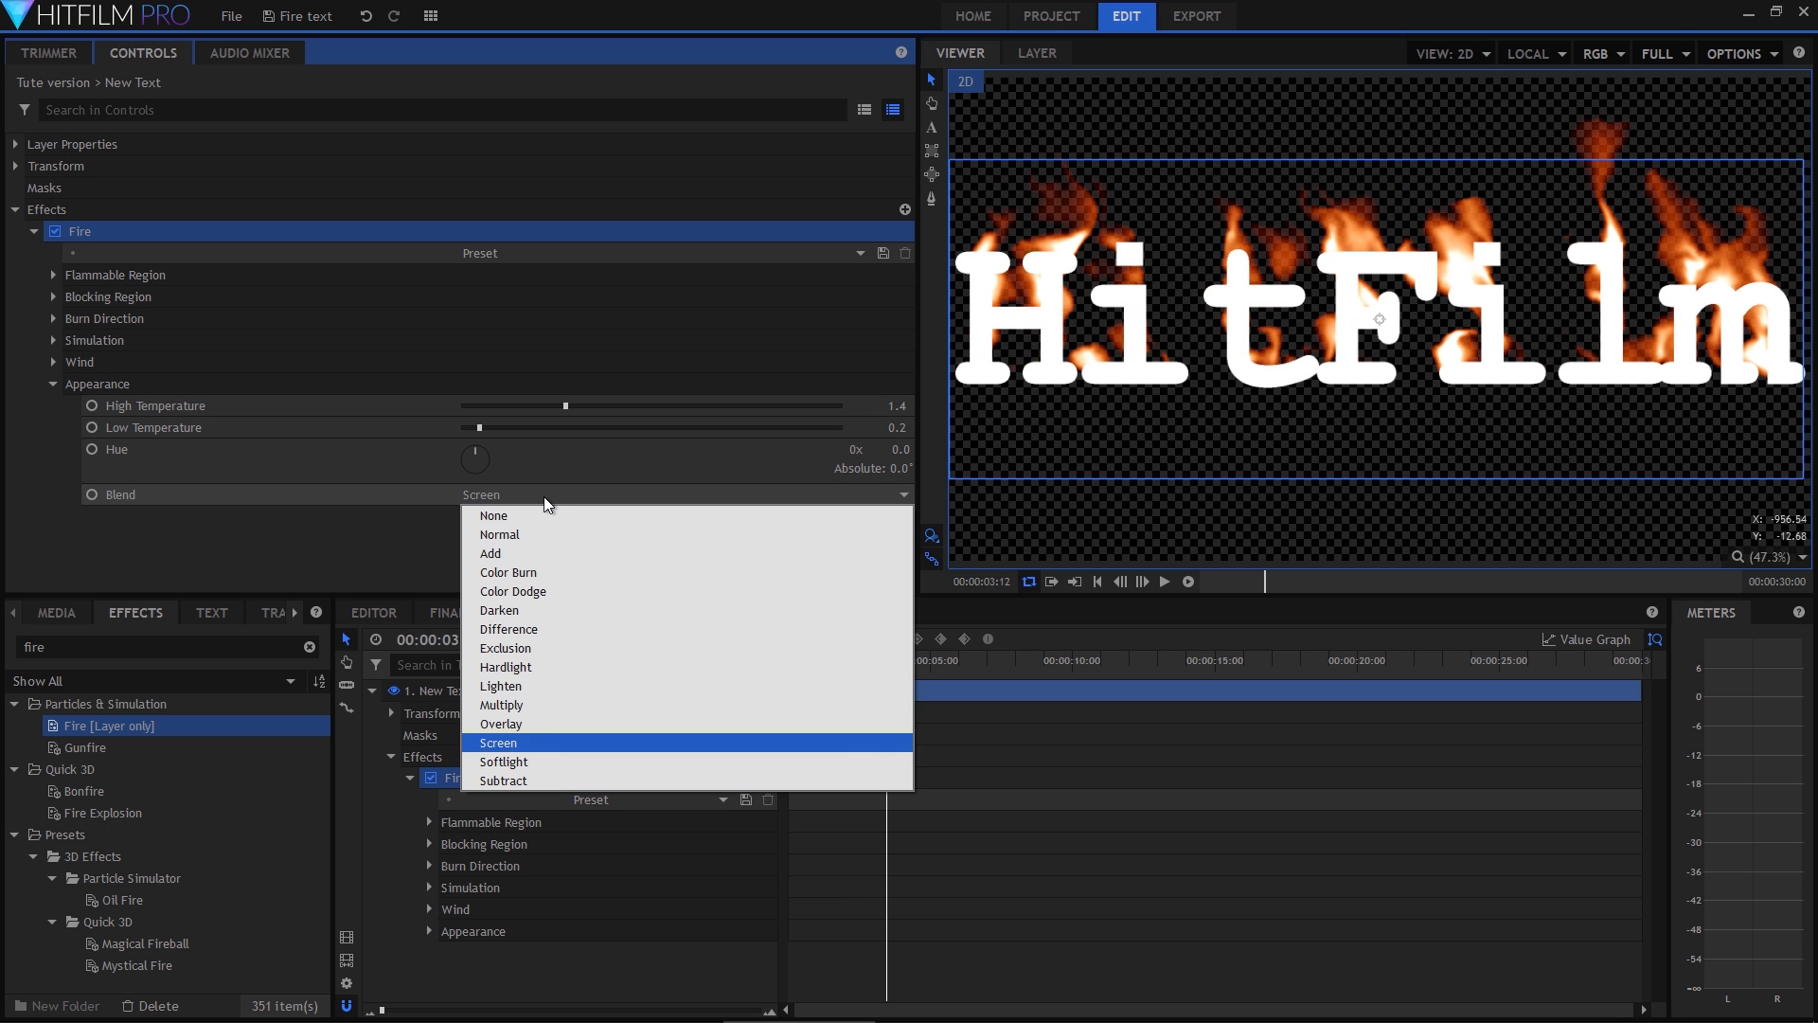
pyautogui.click(551, 523)
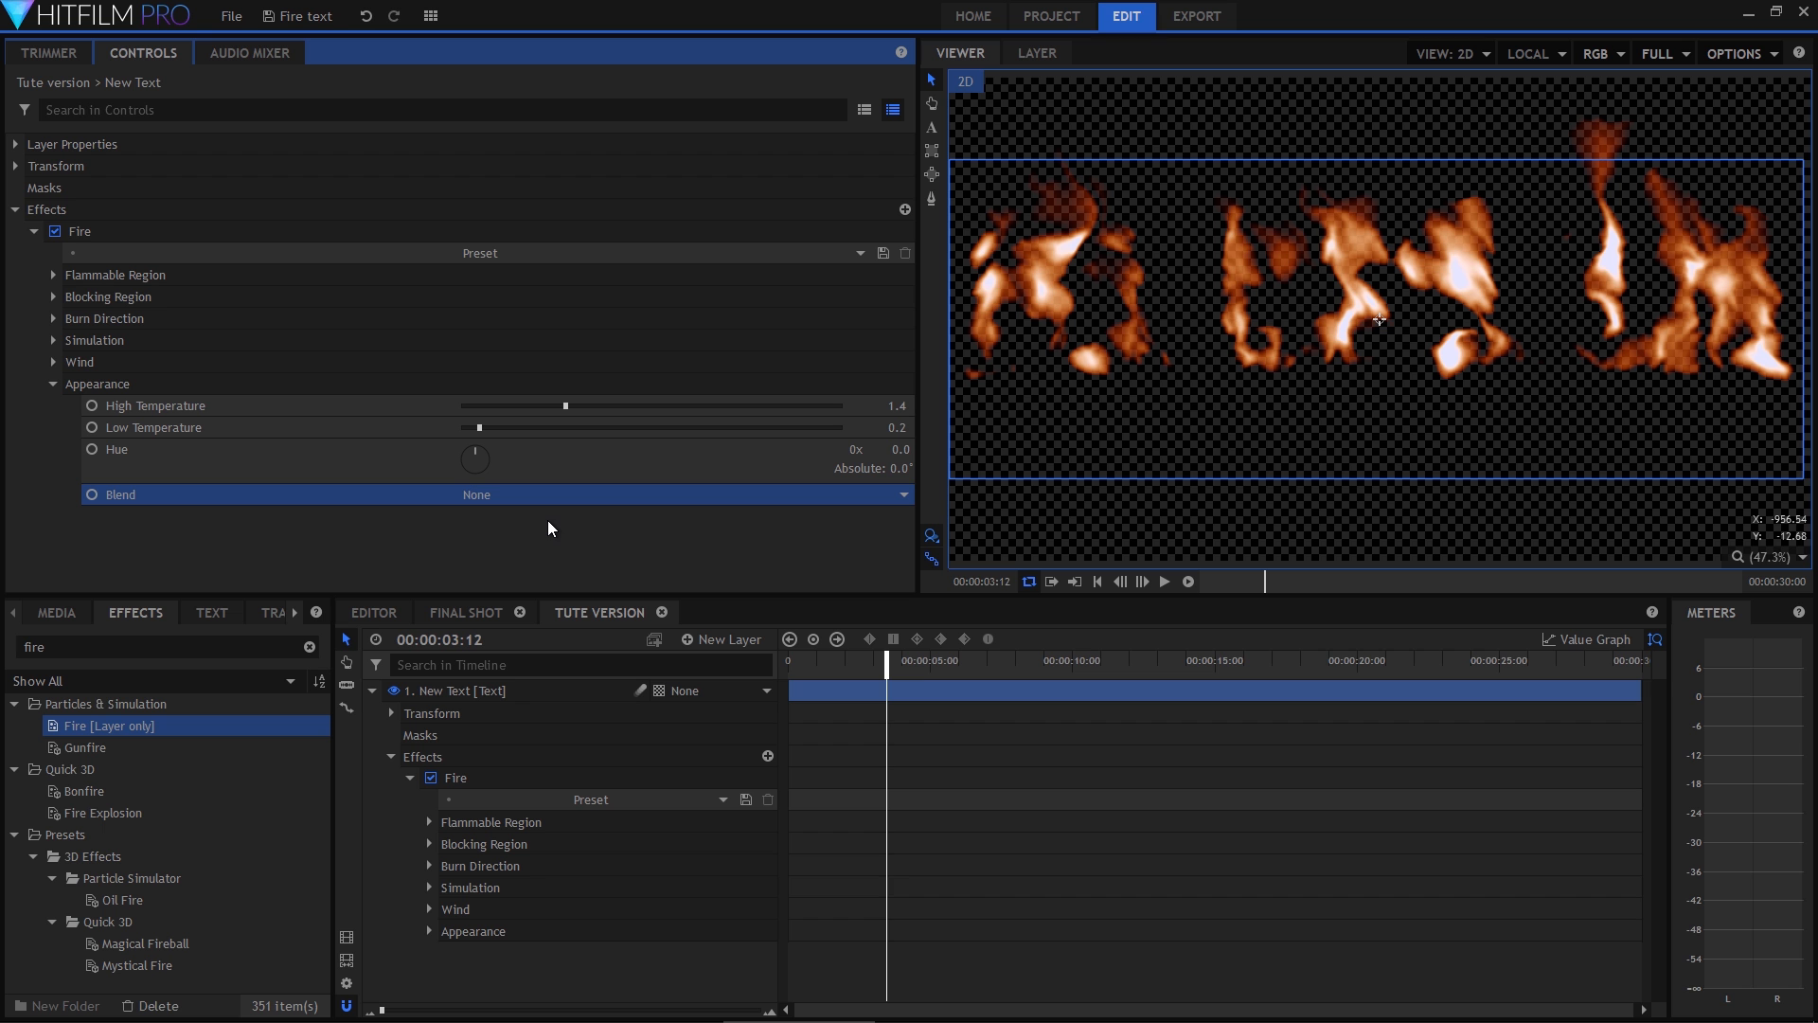
pyautogui.press('space')
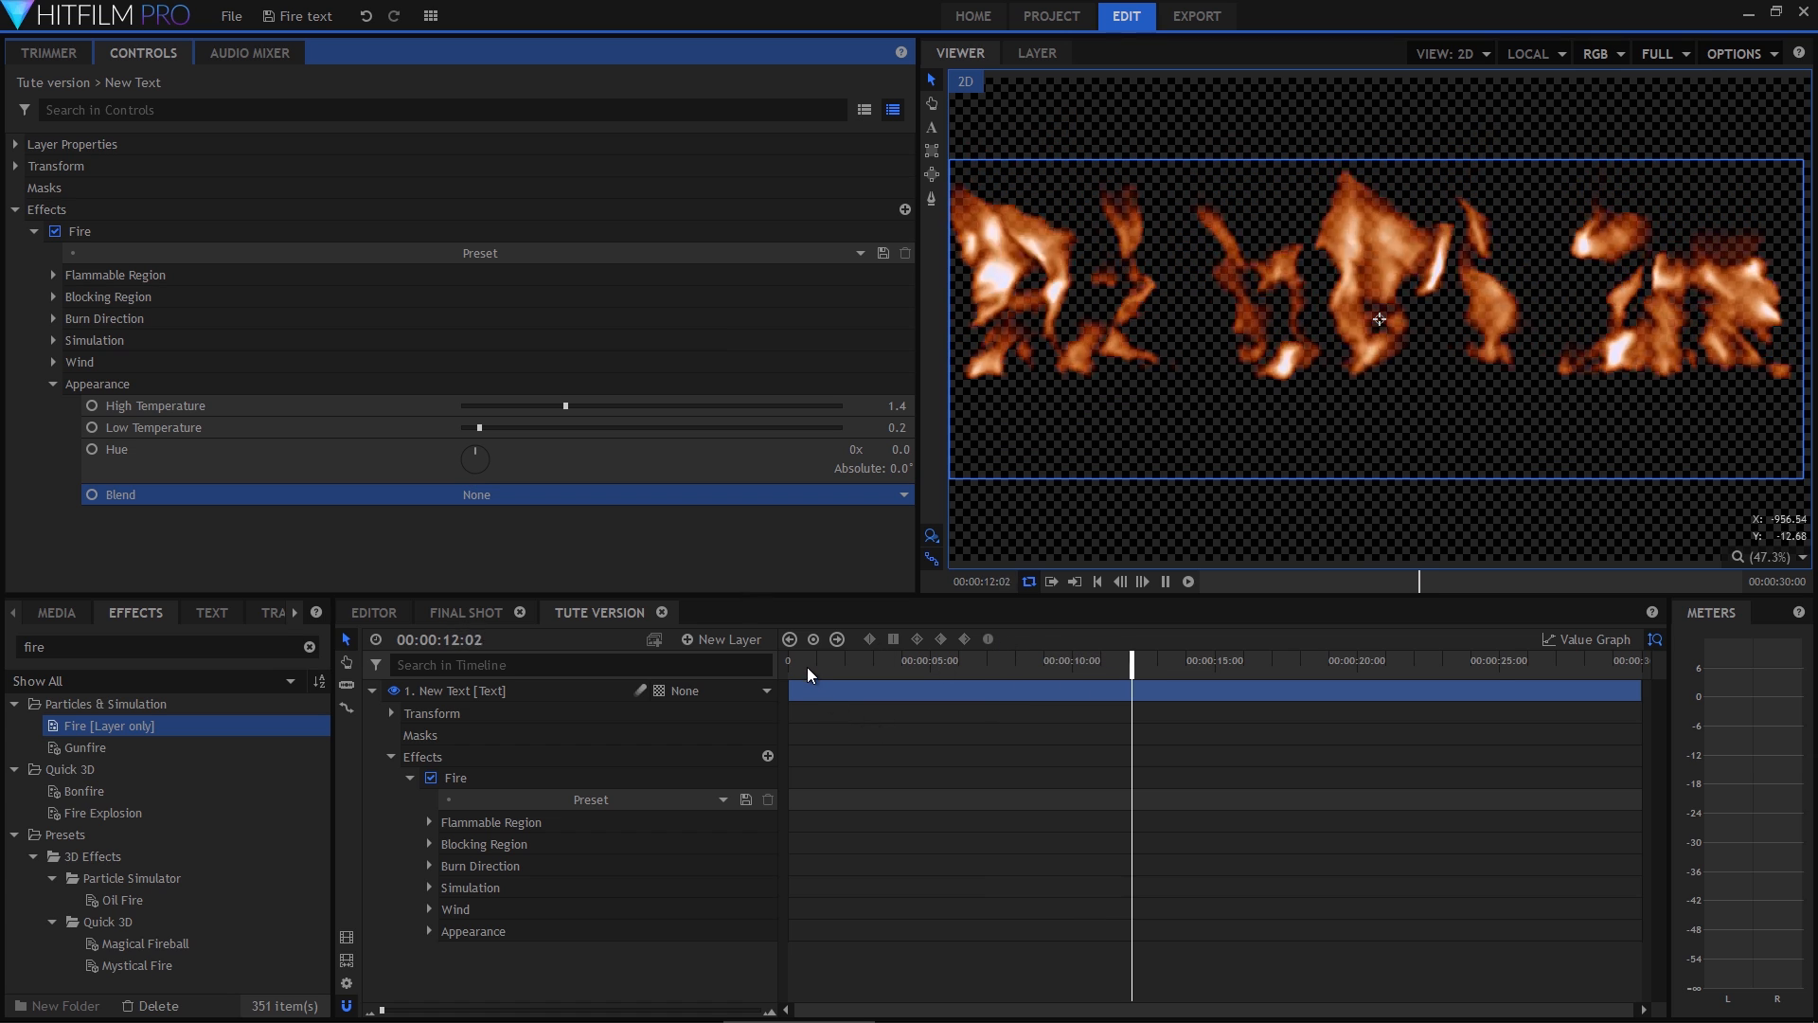
# With the playhead at 00:00:02:00, reduce the fire simulation's Movement to 0.02 and play back the result.
pyautogui.moveTo(839, 663); pyautogui.dragTo(845, 667)
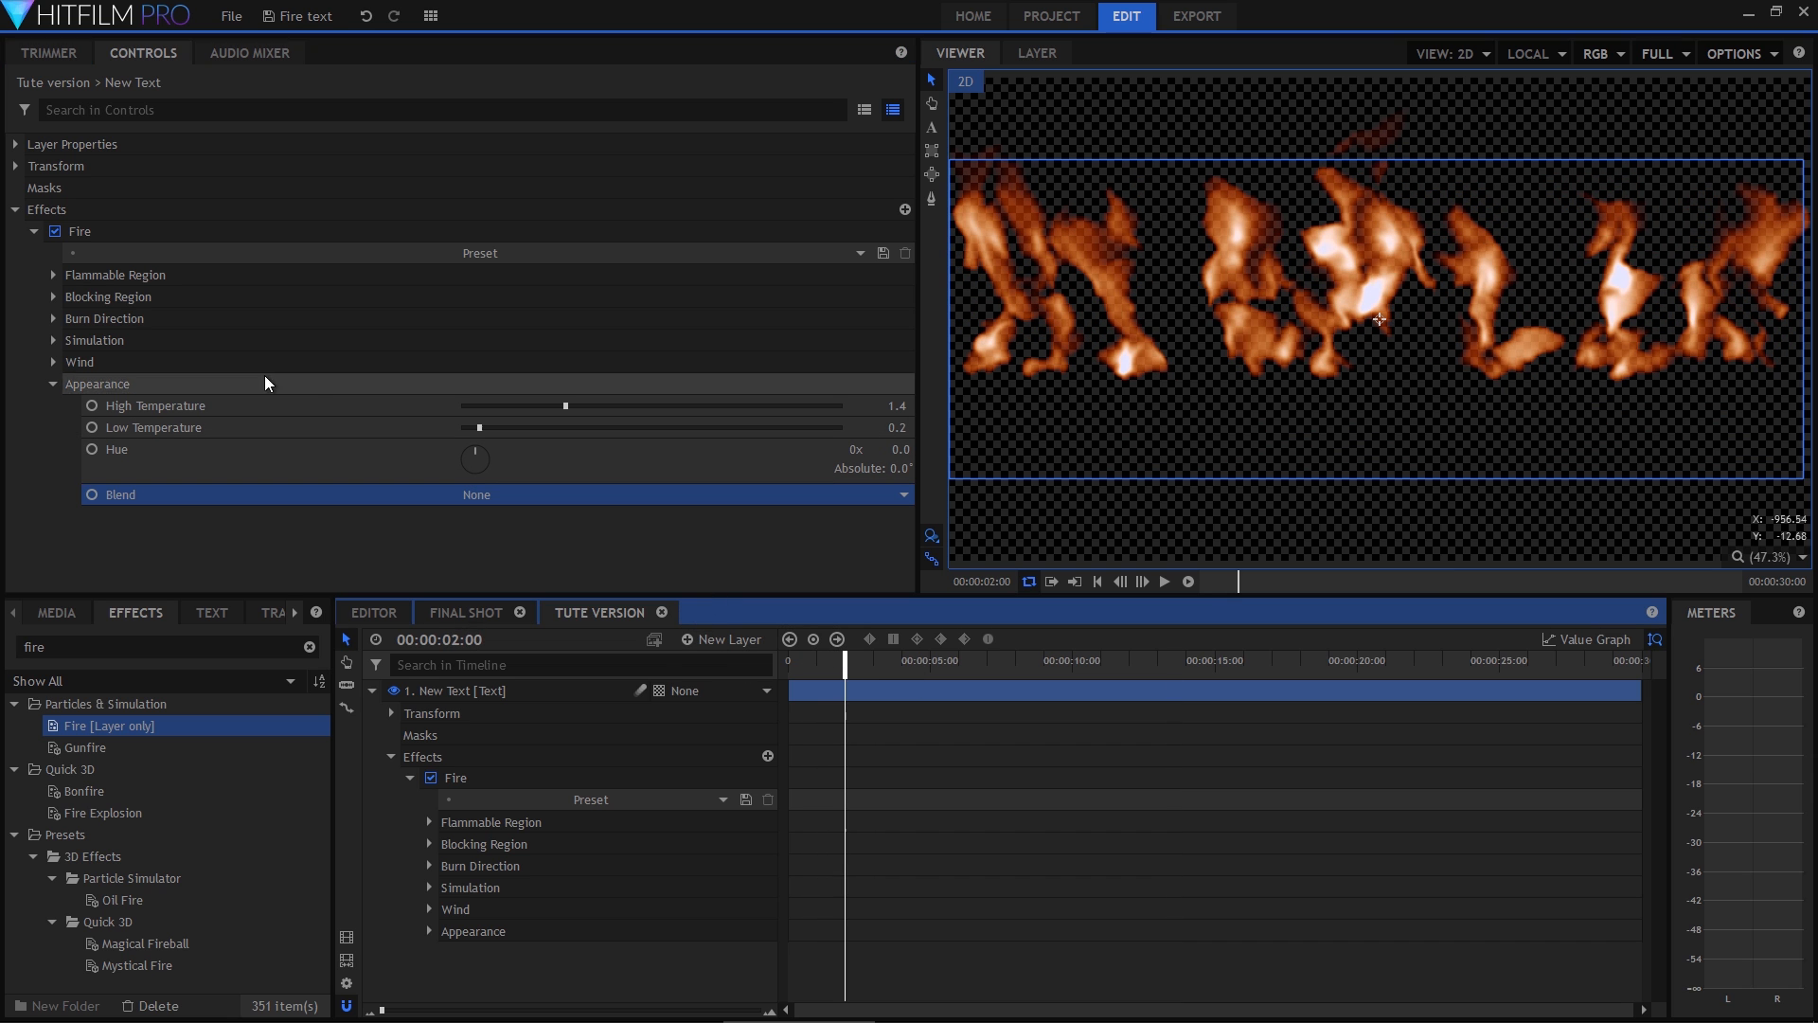
pyautogui.click(52, 340)
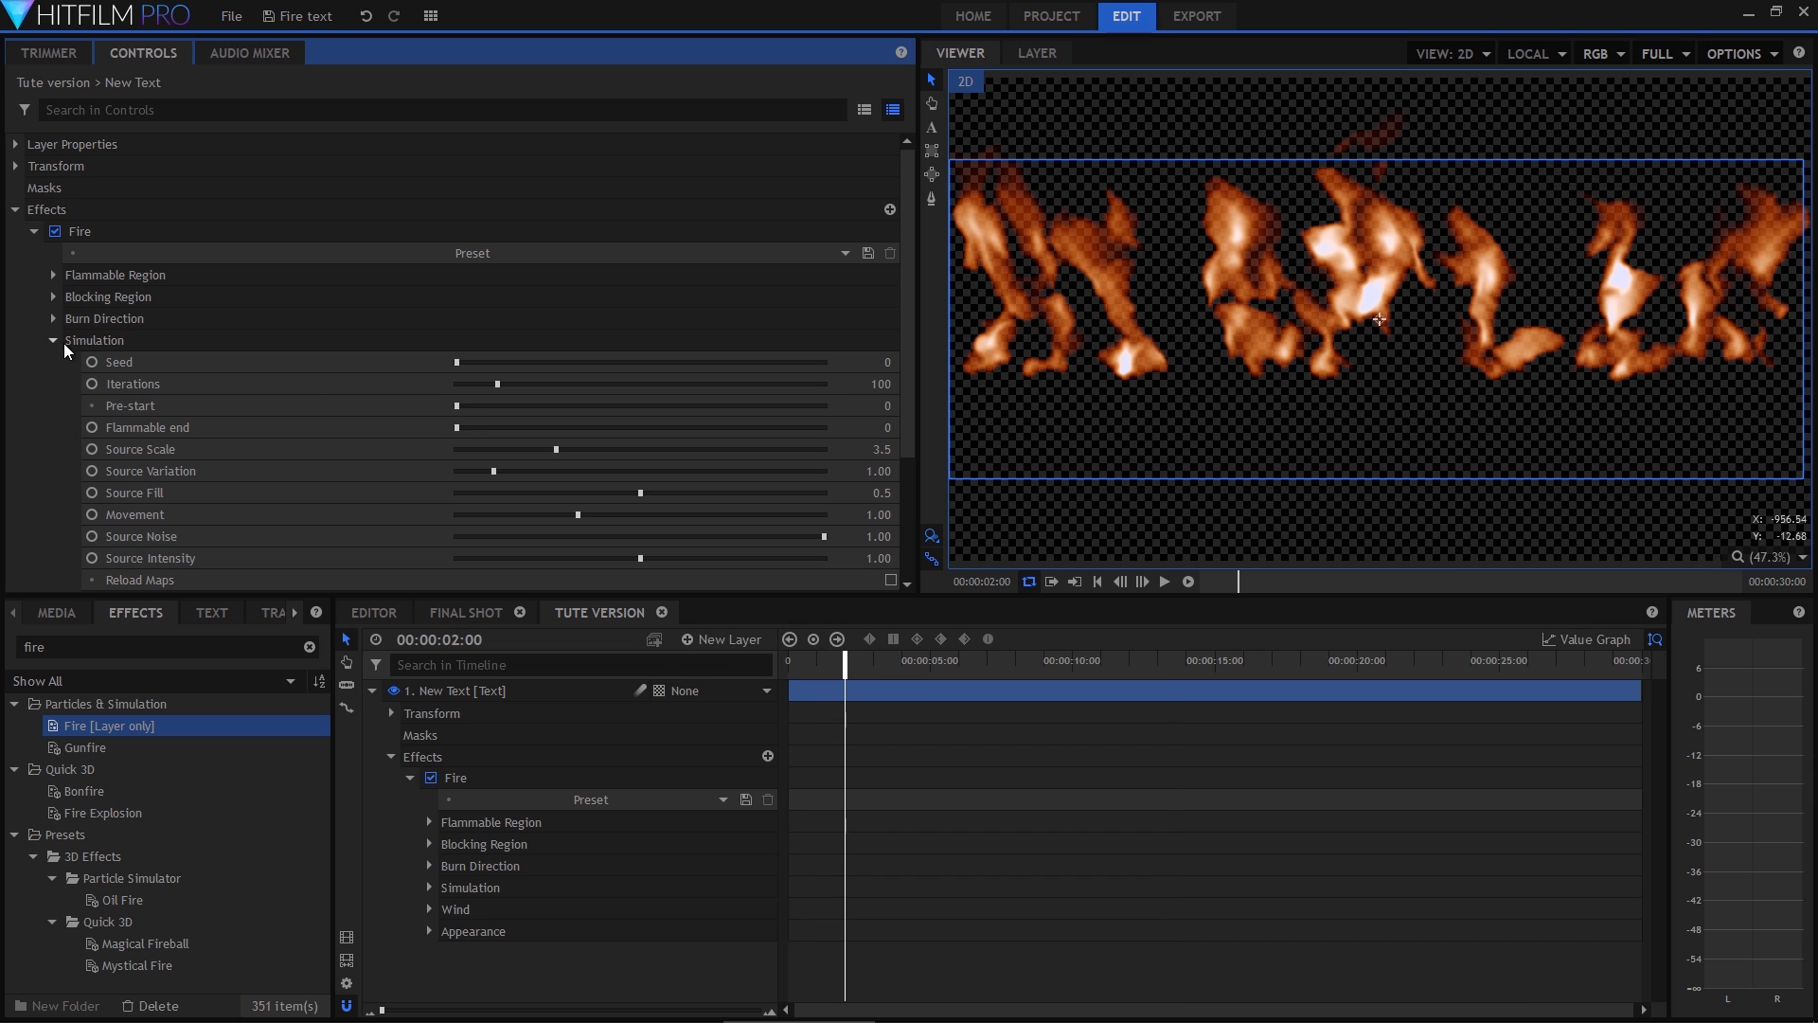
pyautogui.scroll(-1, 372, 337)
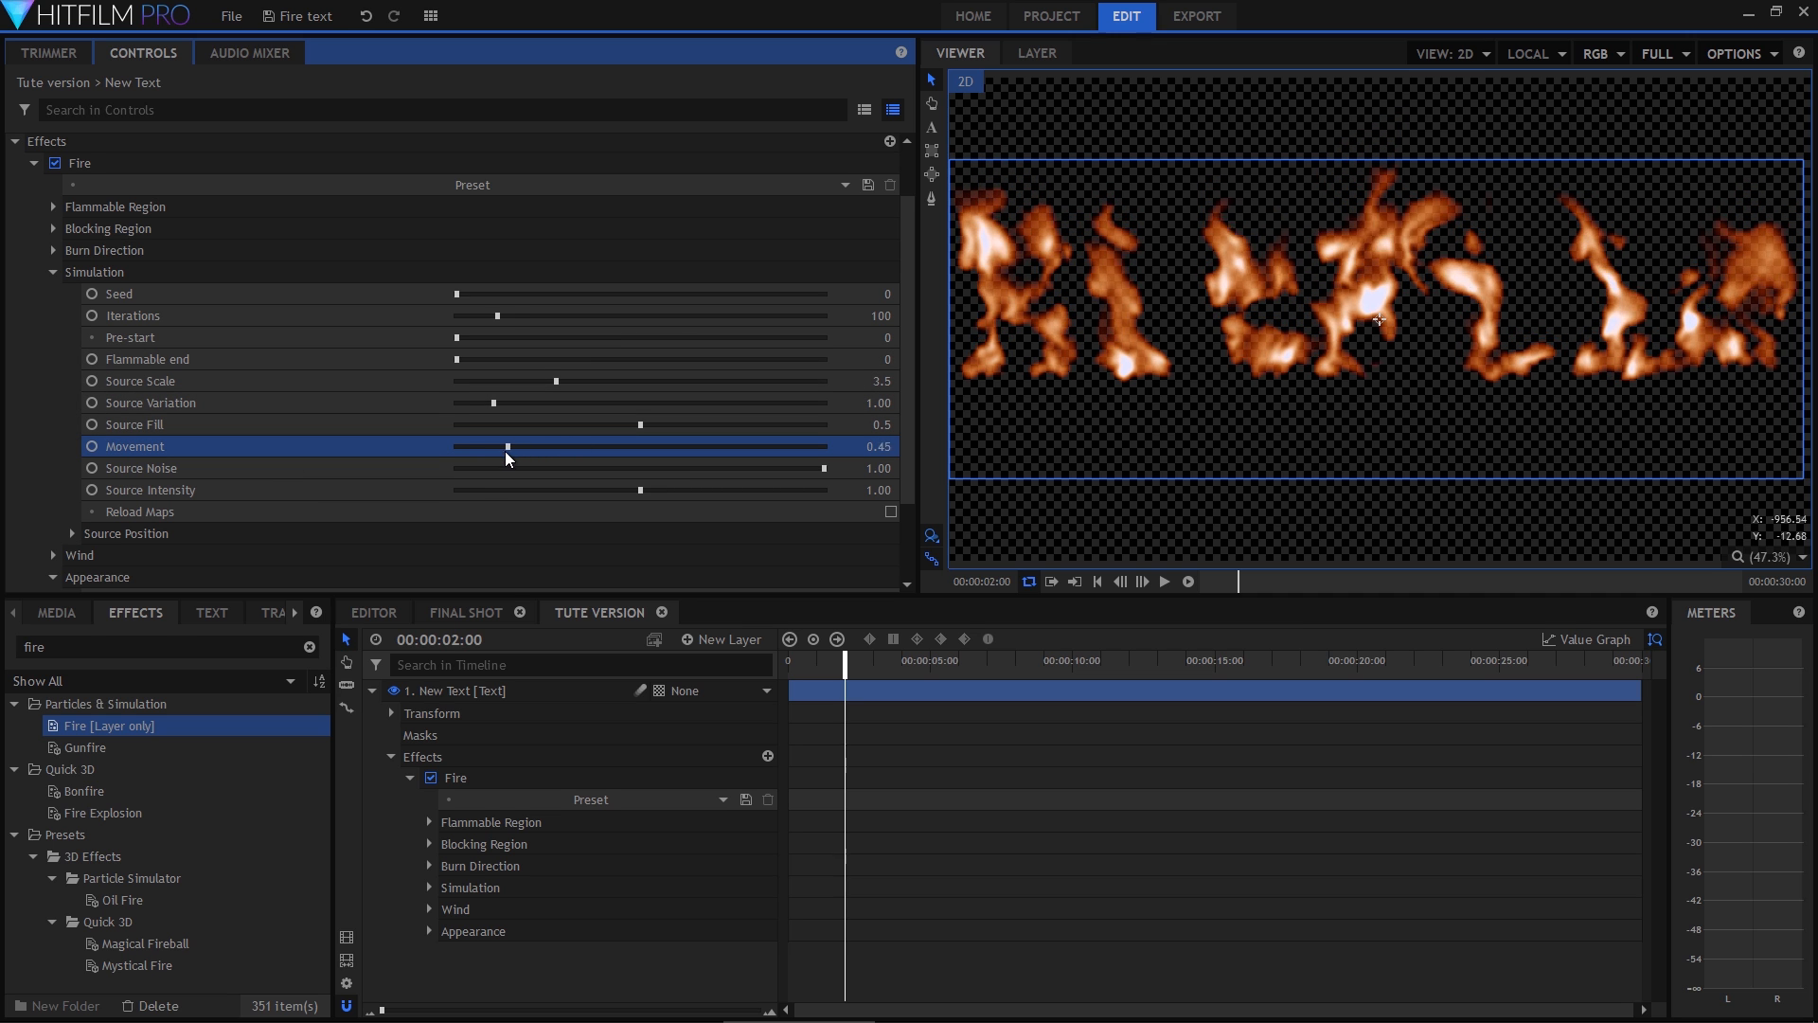
pyautogui.moveTo(480, 459); pyautogui.dragTo(465, 460)
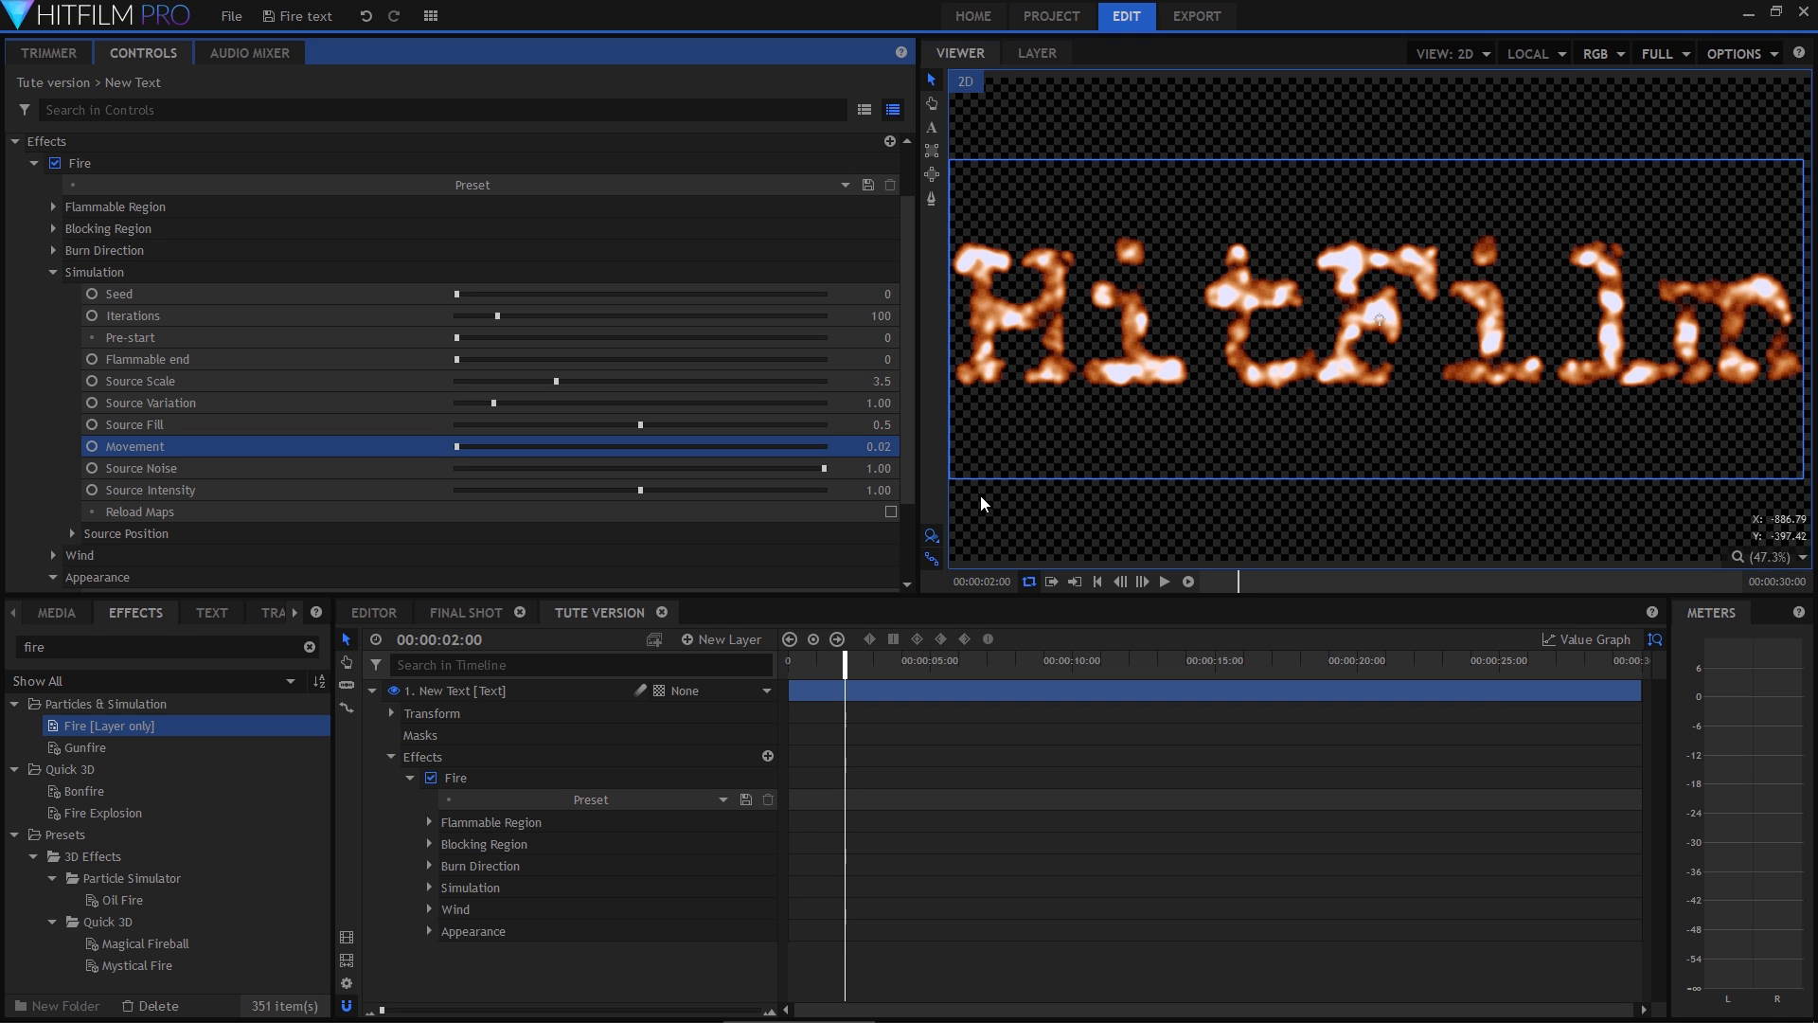
pyautogui.press('space')
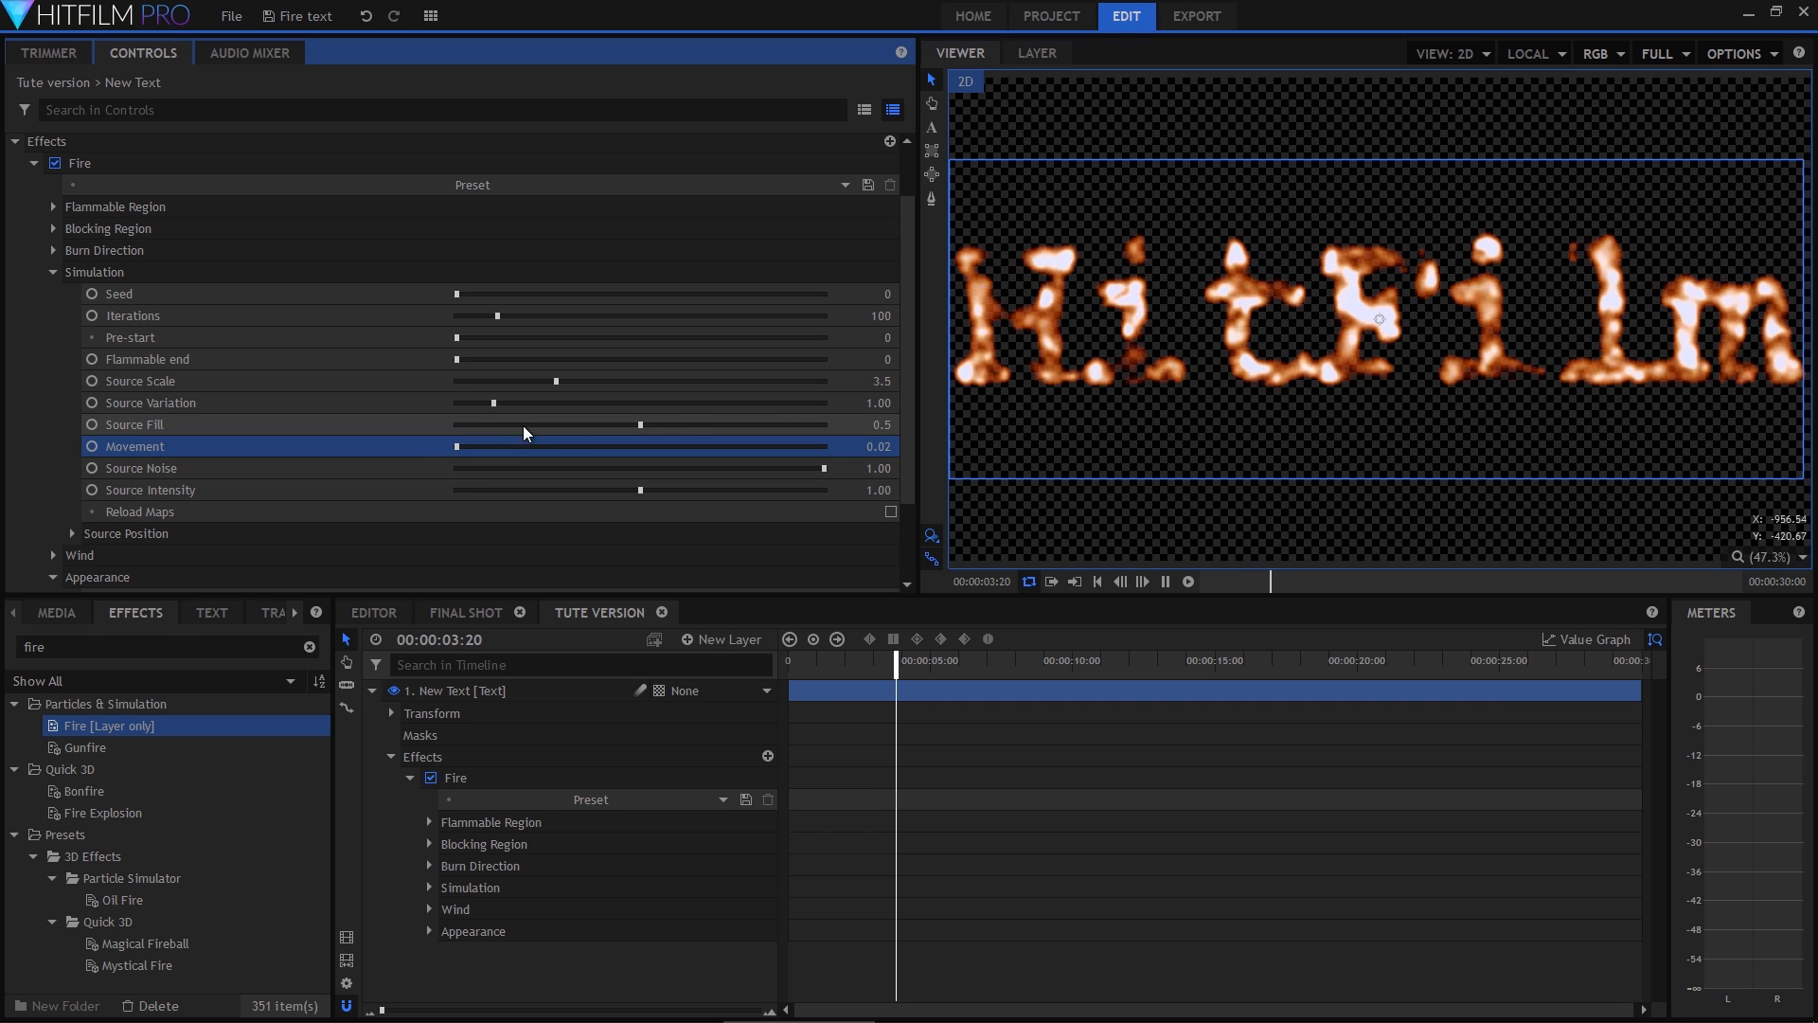
# Set the fire simulation's Source Fill to 1.00 and Source Variation to 6.00, previewing the burning text in playback.
pyautogui.moveTo(640, 423); pyautogui.dragTo(815, 434)
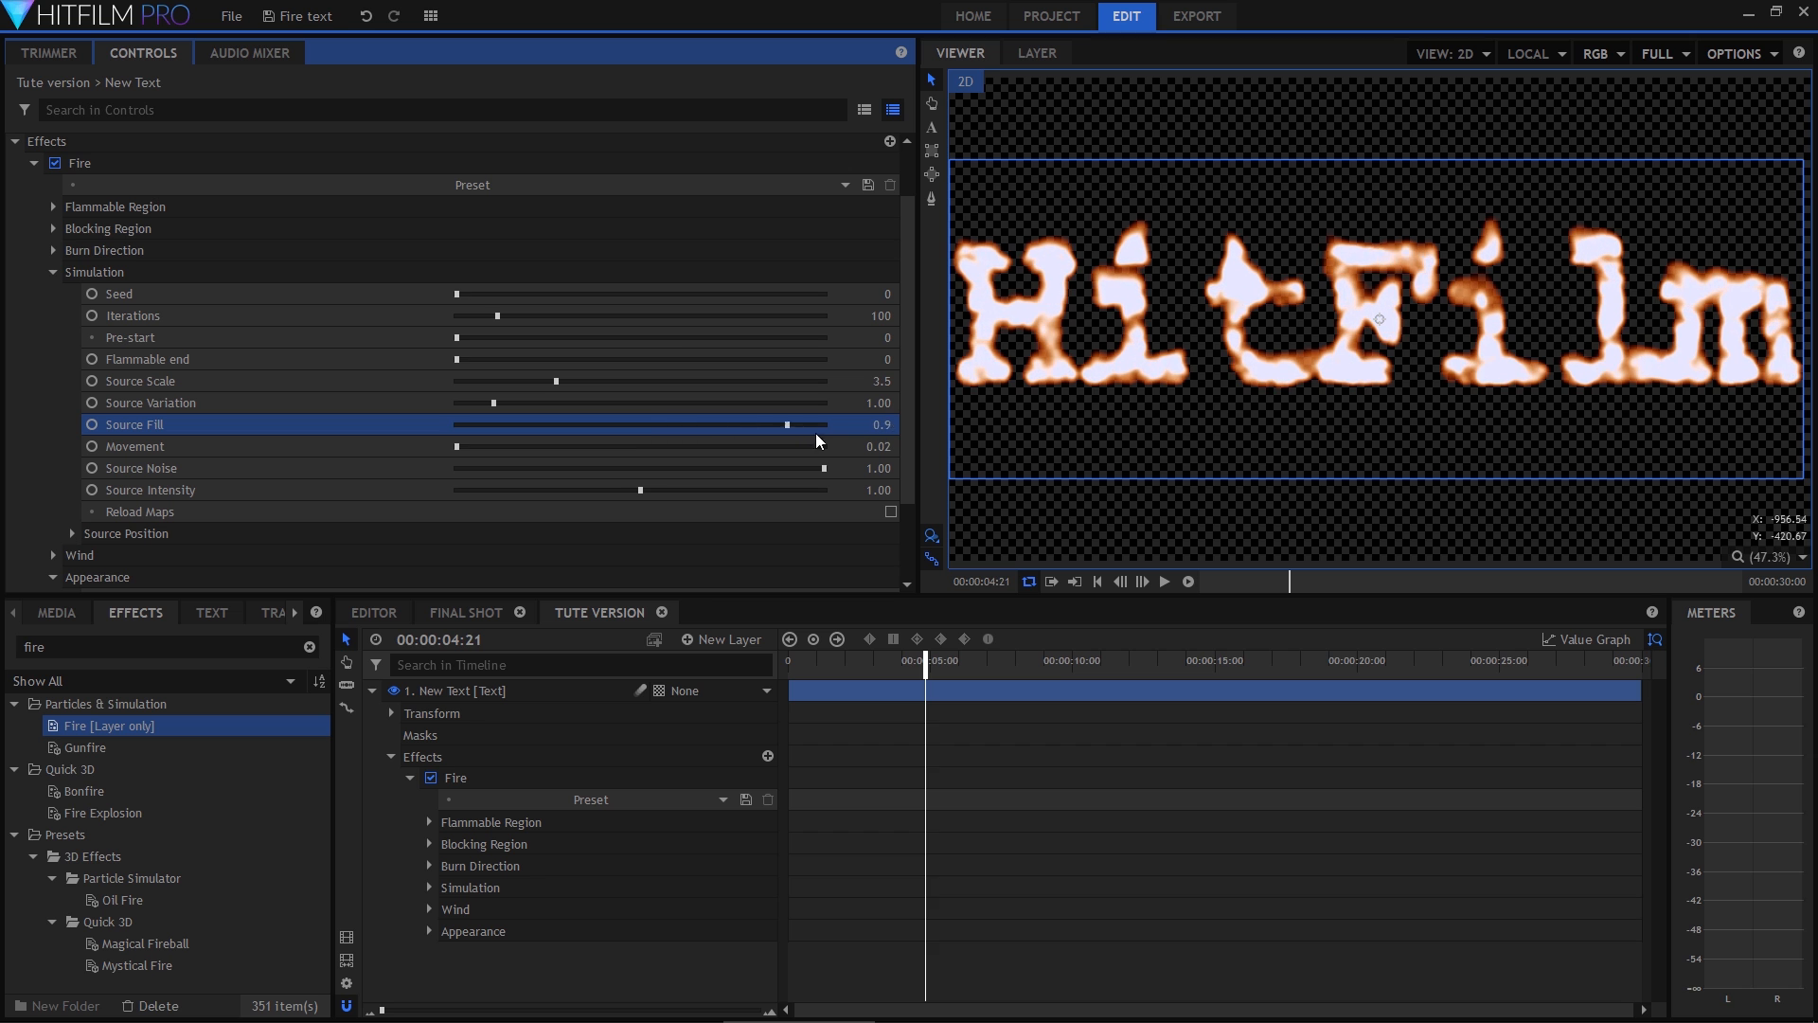
pyautogui.press('space')
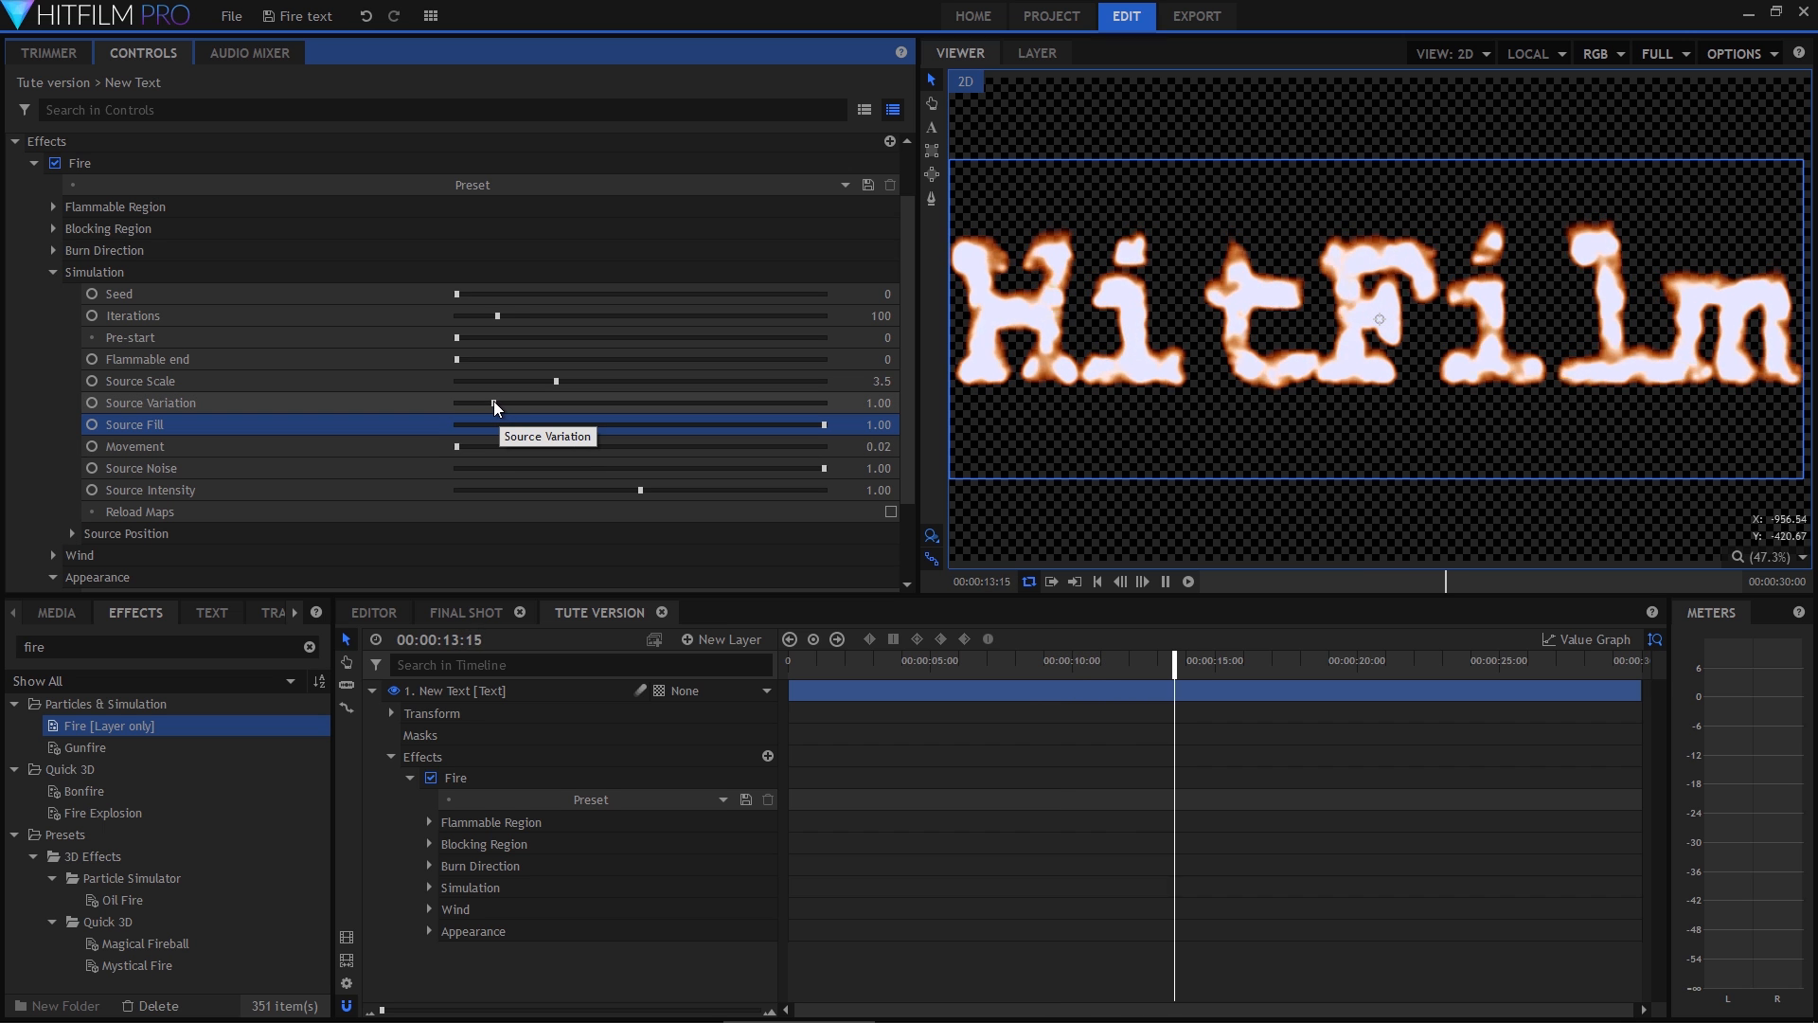
pyautogui.moveTo(492, 401); pyautogui.dragTo(453, 401)
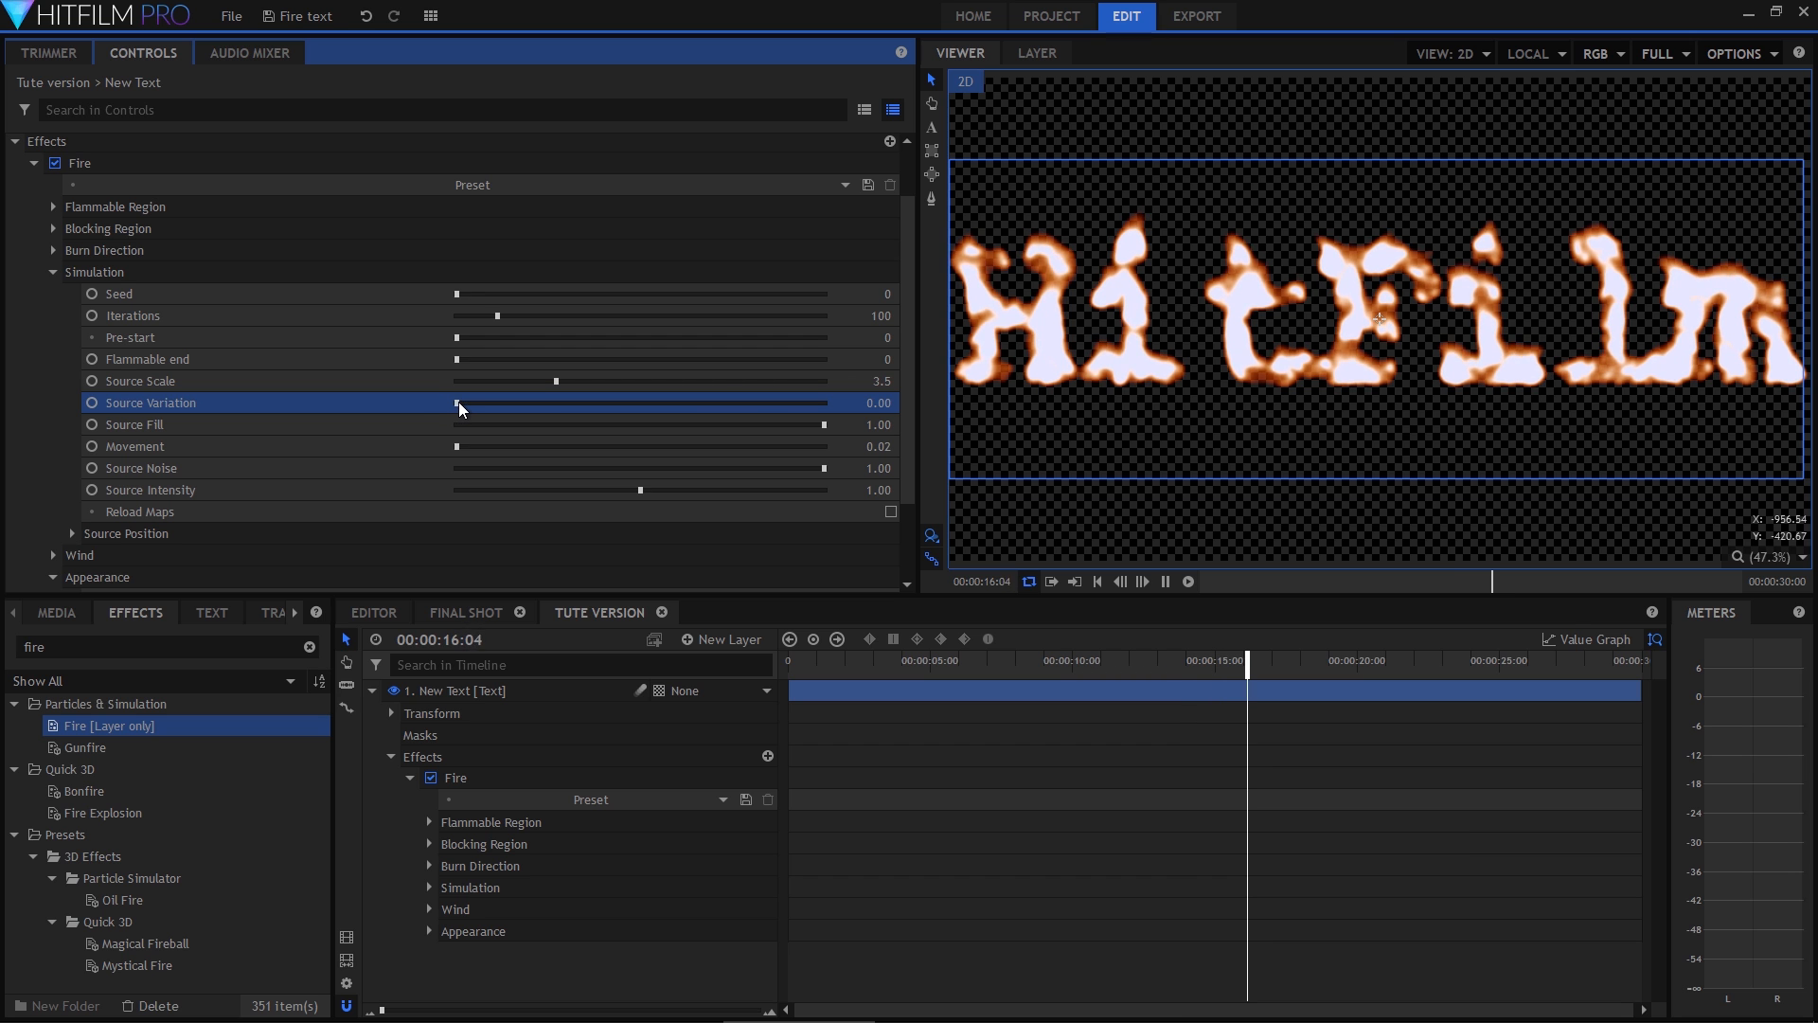
pyautogui.moveTo(458, 402); pyautogui.dragTo(842, 406)
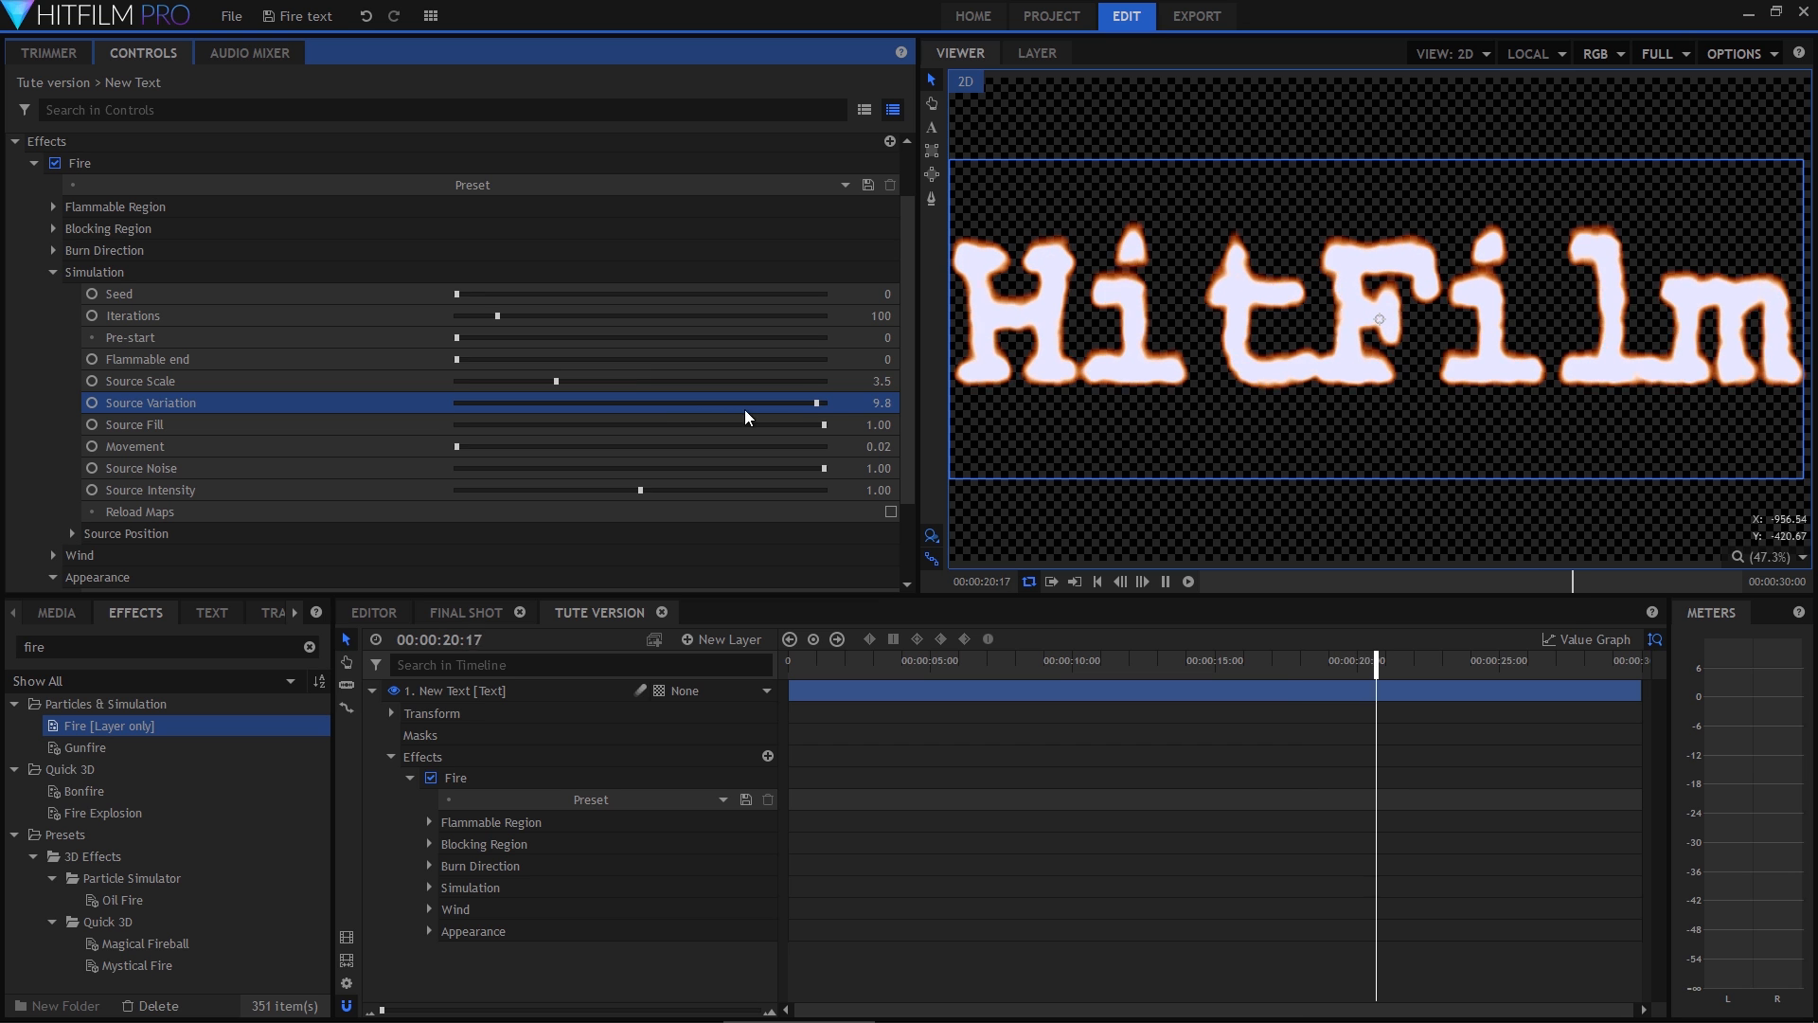
pyautogui.click(880, 406)
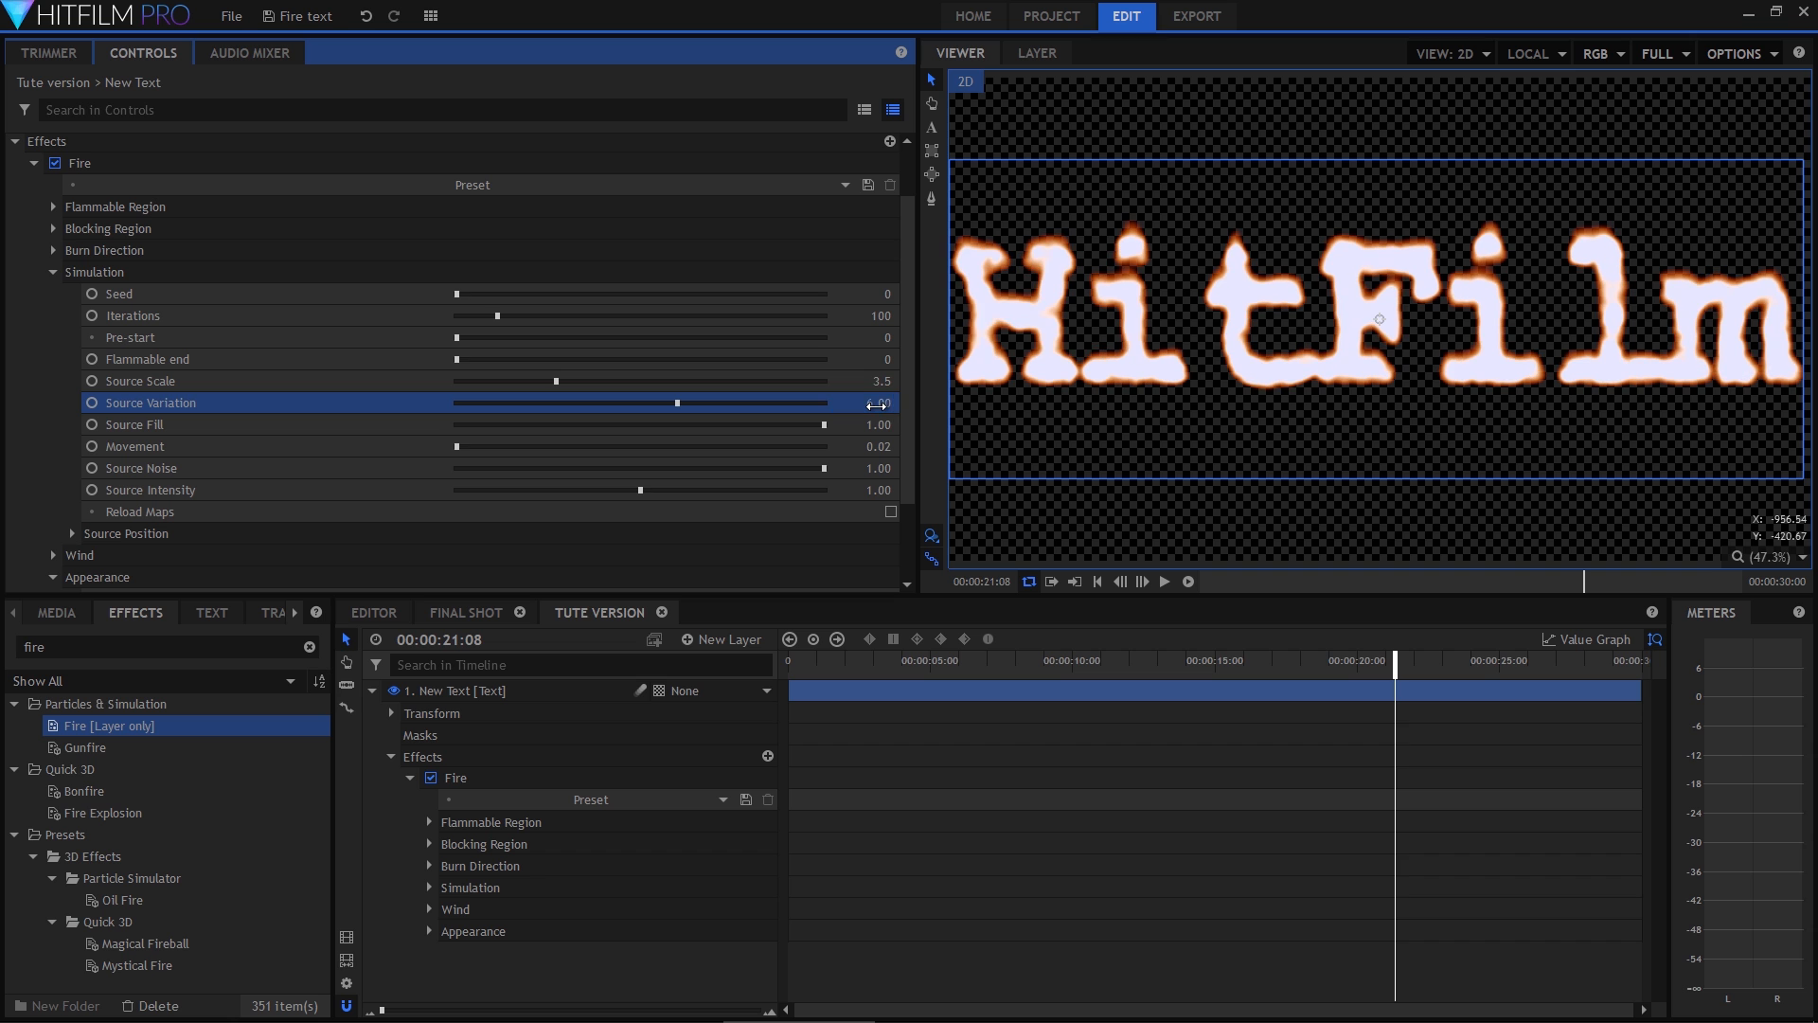
pyautogui.click(890, 660)
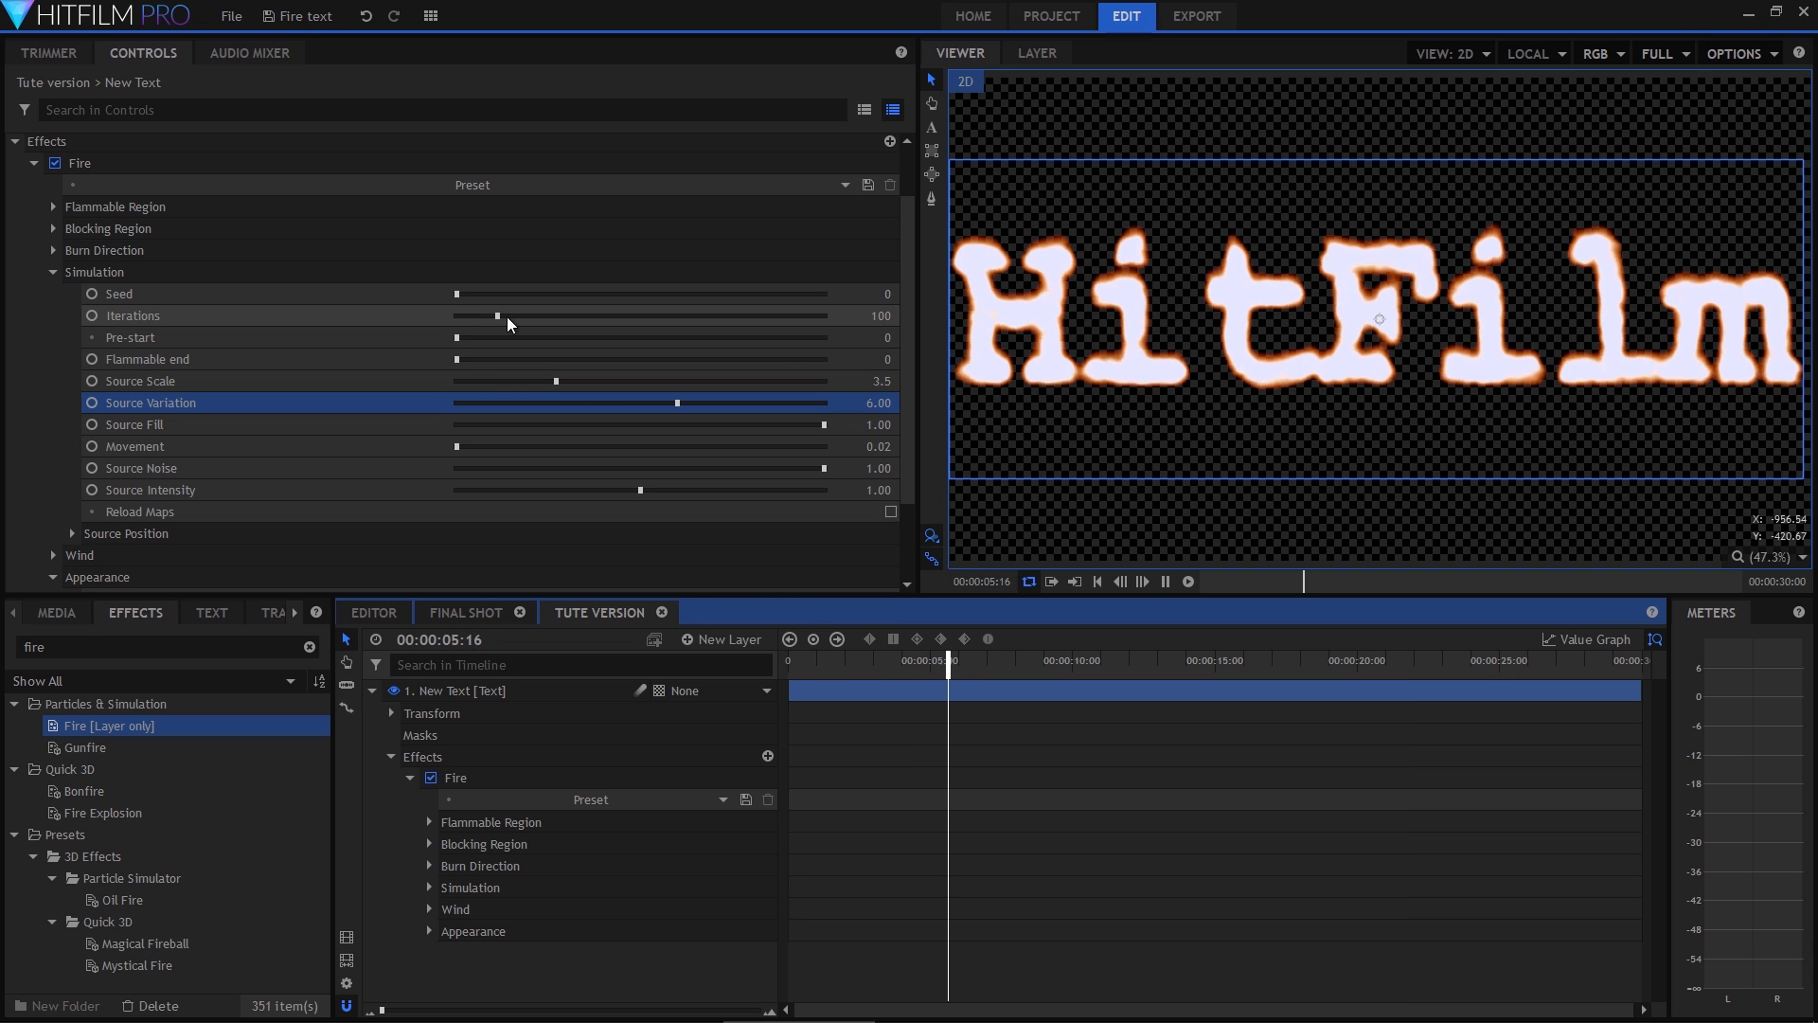
# Set the Fire effect's simulation Iterations to 900, preview the playback, and move the playhead to 00:00:03:18.
pyautogui.moveTo(508, 316); pyautogui.dragTo(693, 325)
pyautogui.moveTo(877, 318); pyautogui.dragTo(875, 320)
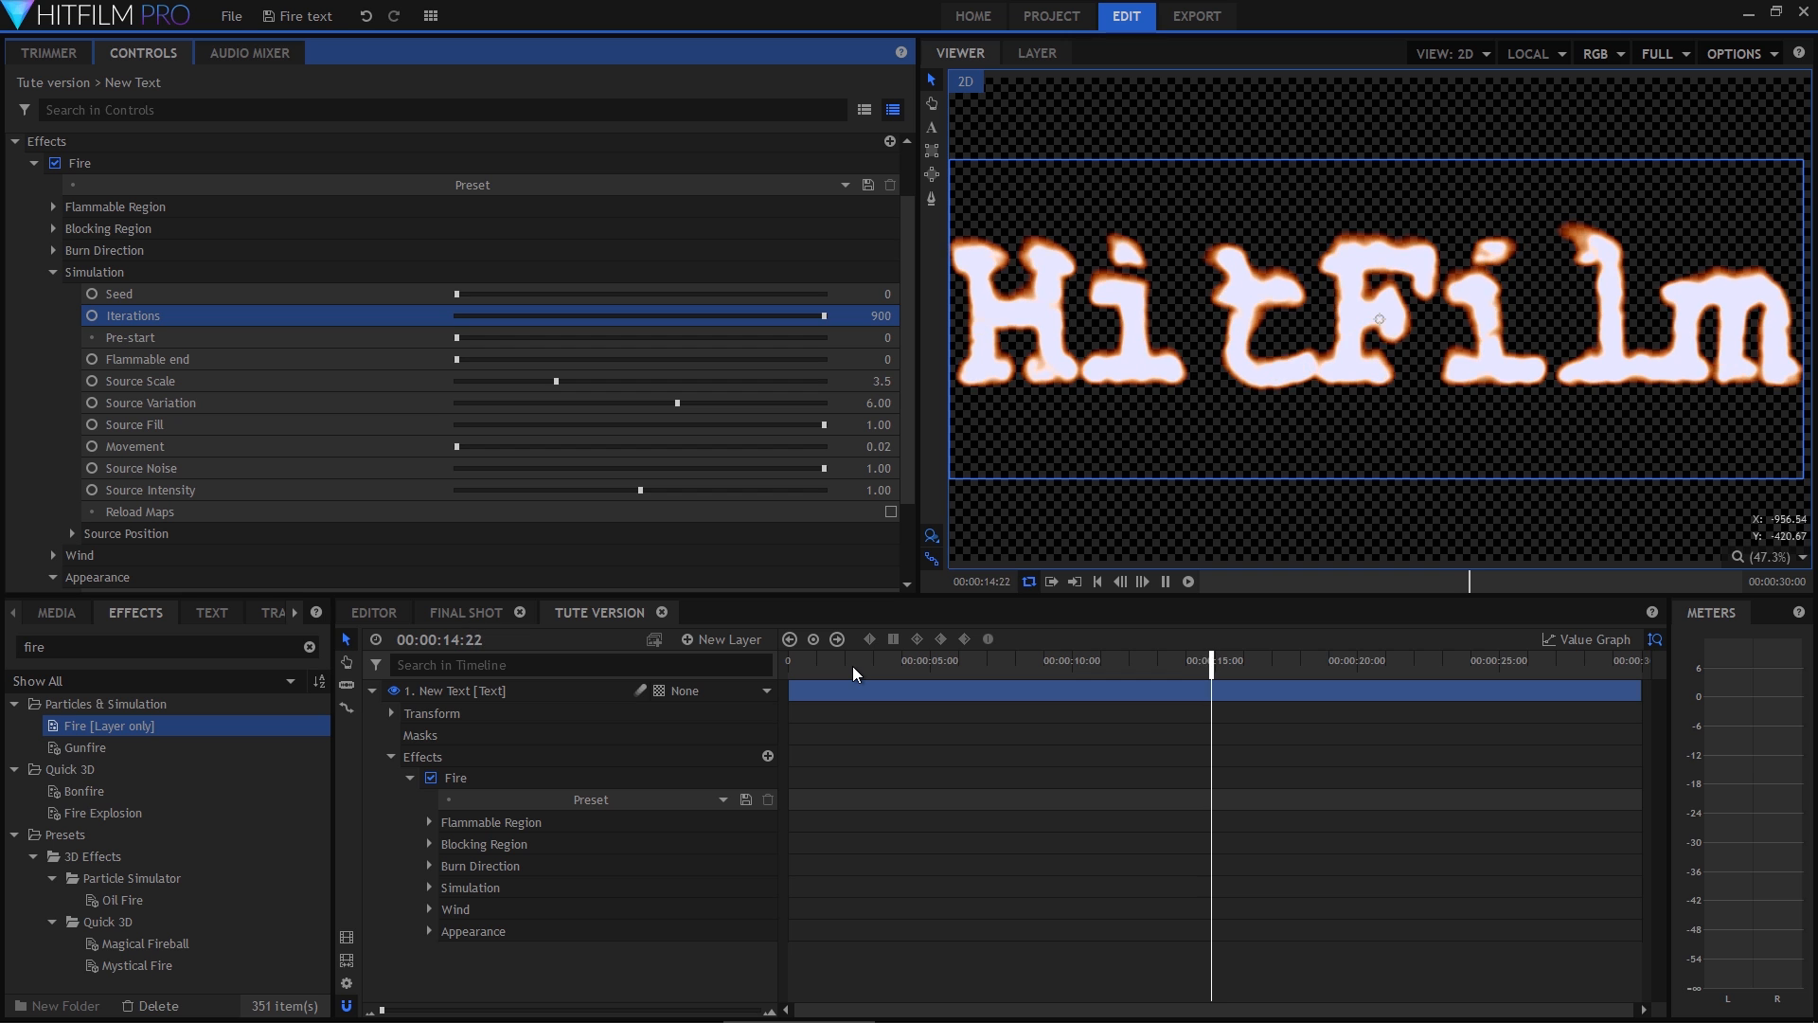
pyautogui.moveTo(852, 666); pyautogui.dragTo(893, 671)
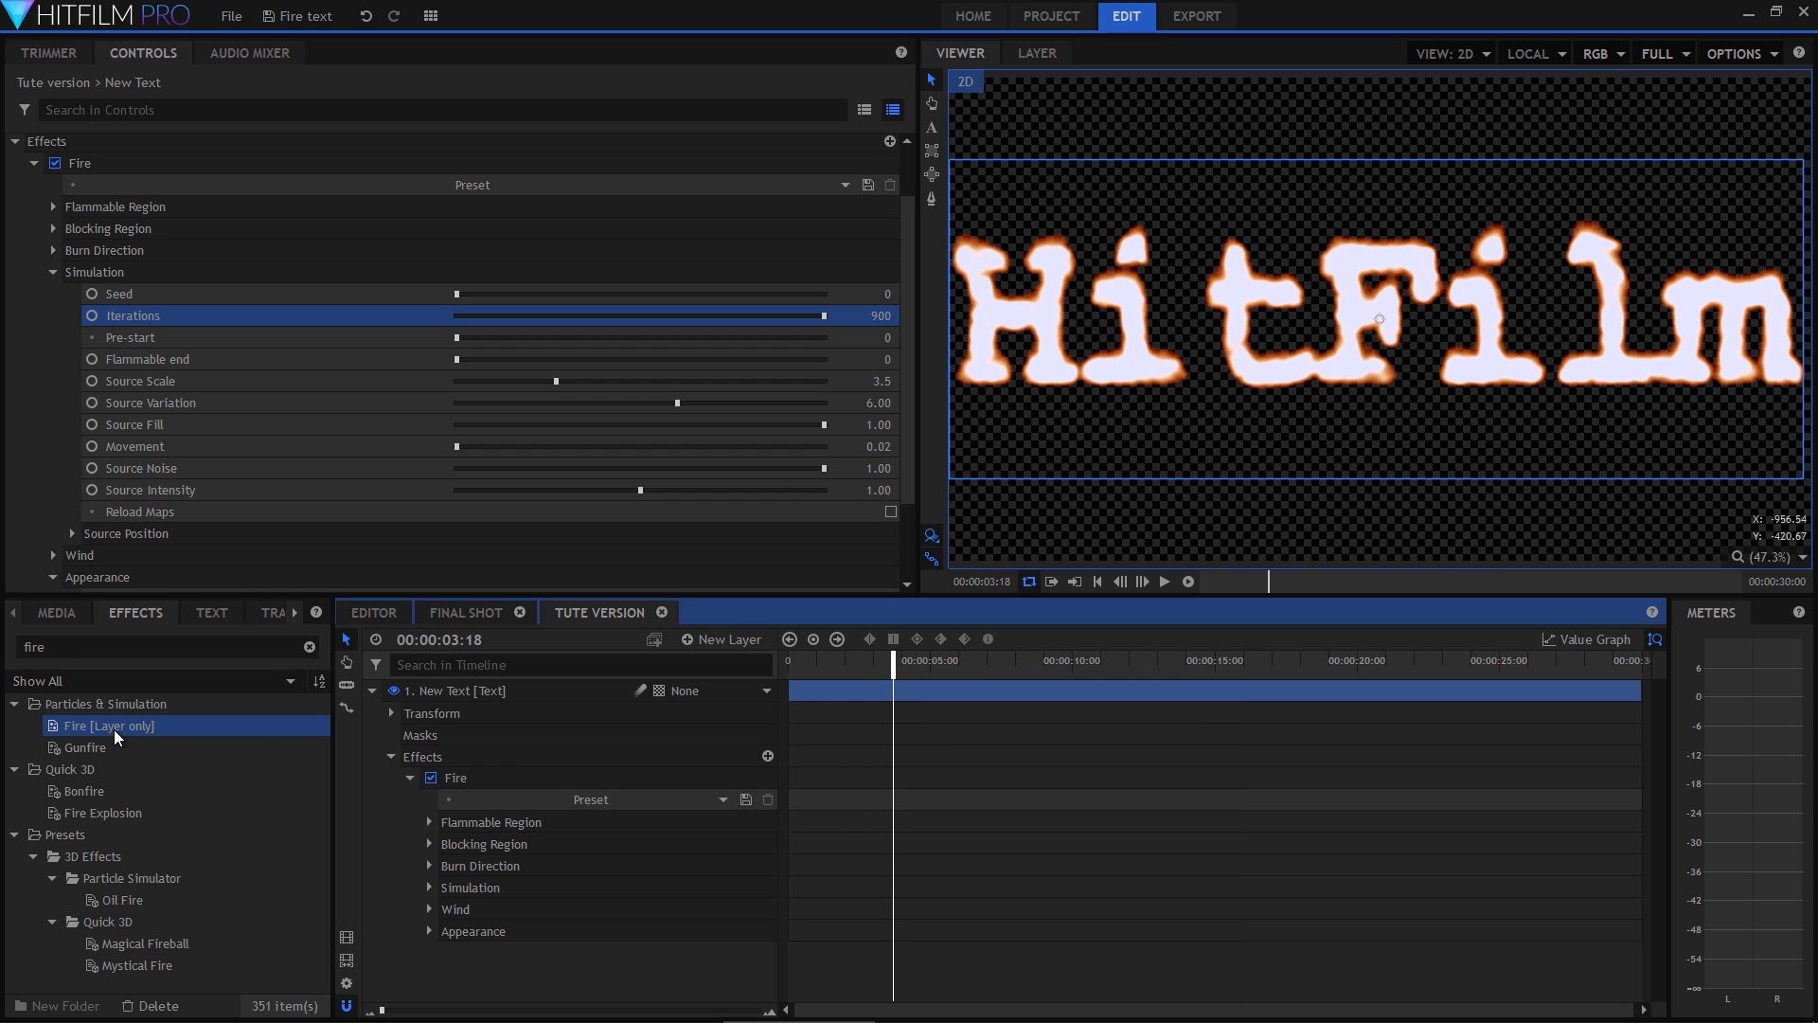
# Add a second Fire effect to the text layer, set its simulation Iterations to 900, and preview the doubled flames.
pyautogui.moveTo(113, 728); pyautogui.dragTo(534, 924)
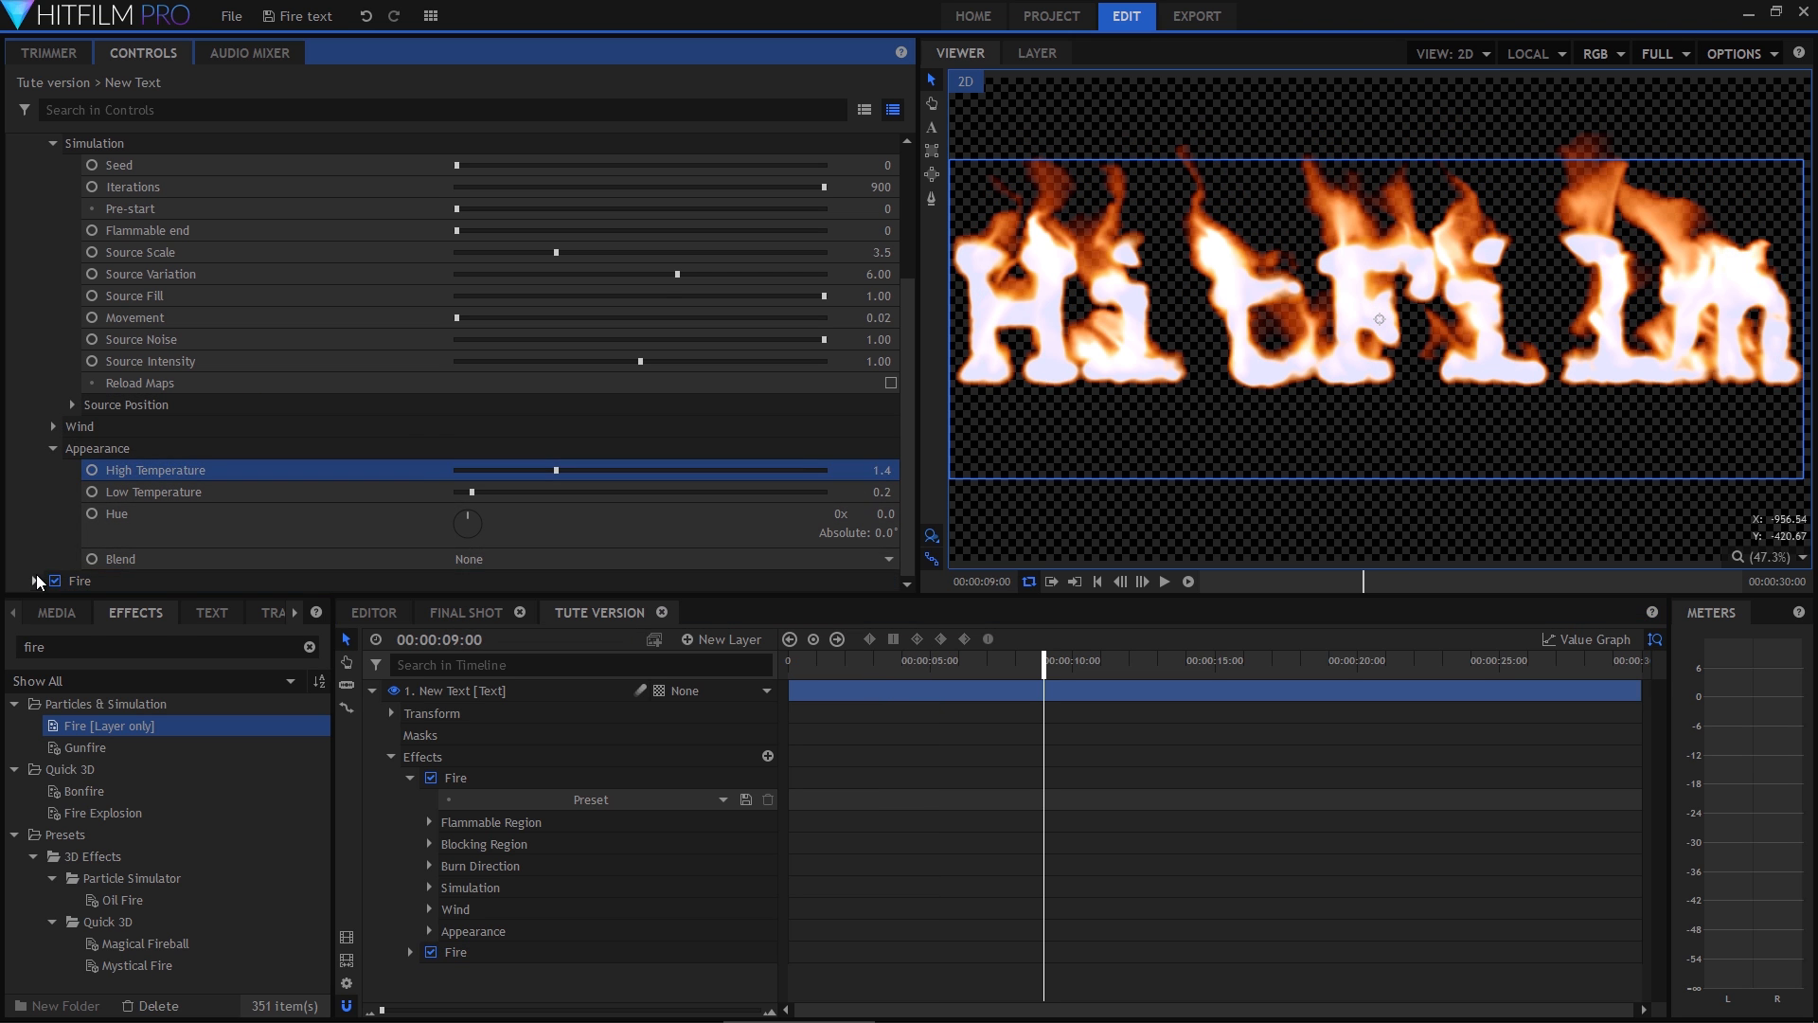
pyautogui.click(36, 578)
pyautogui.click(53, 542)
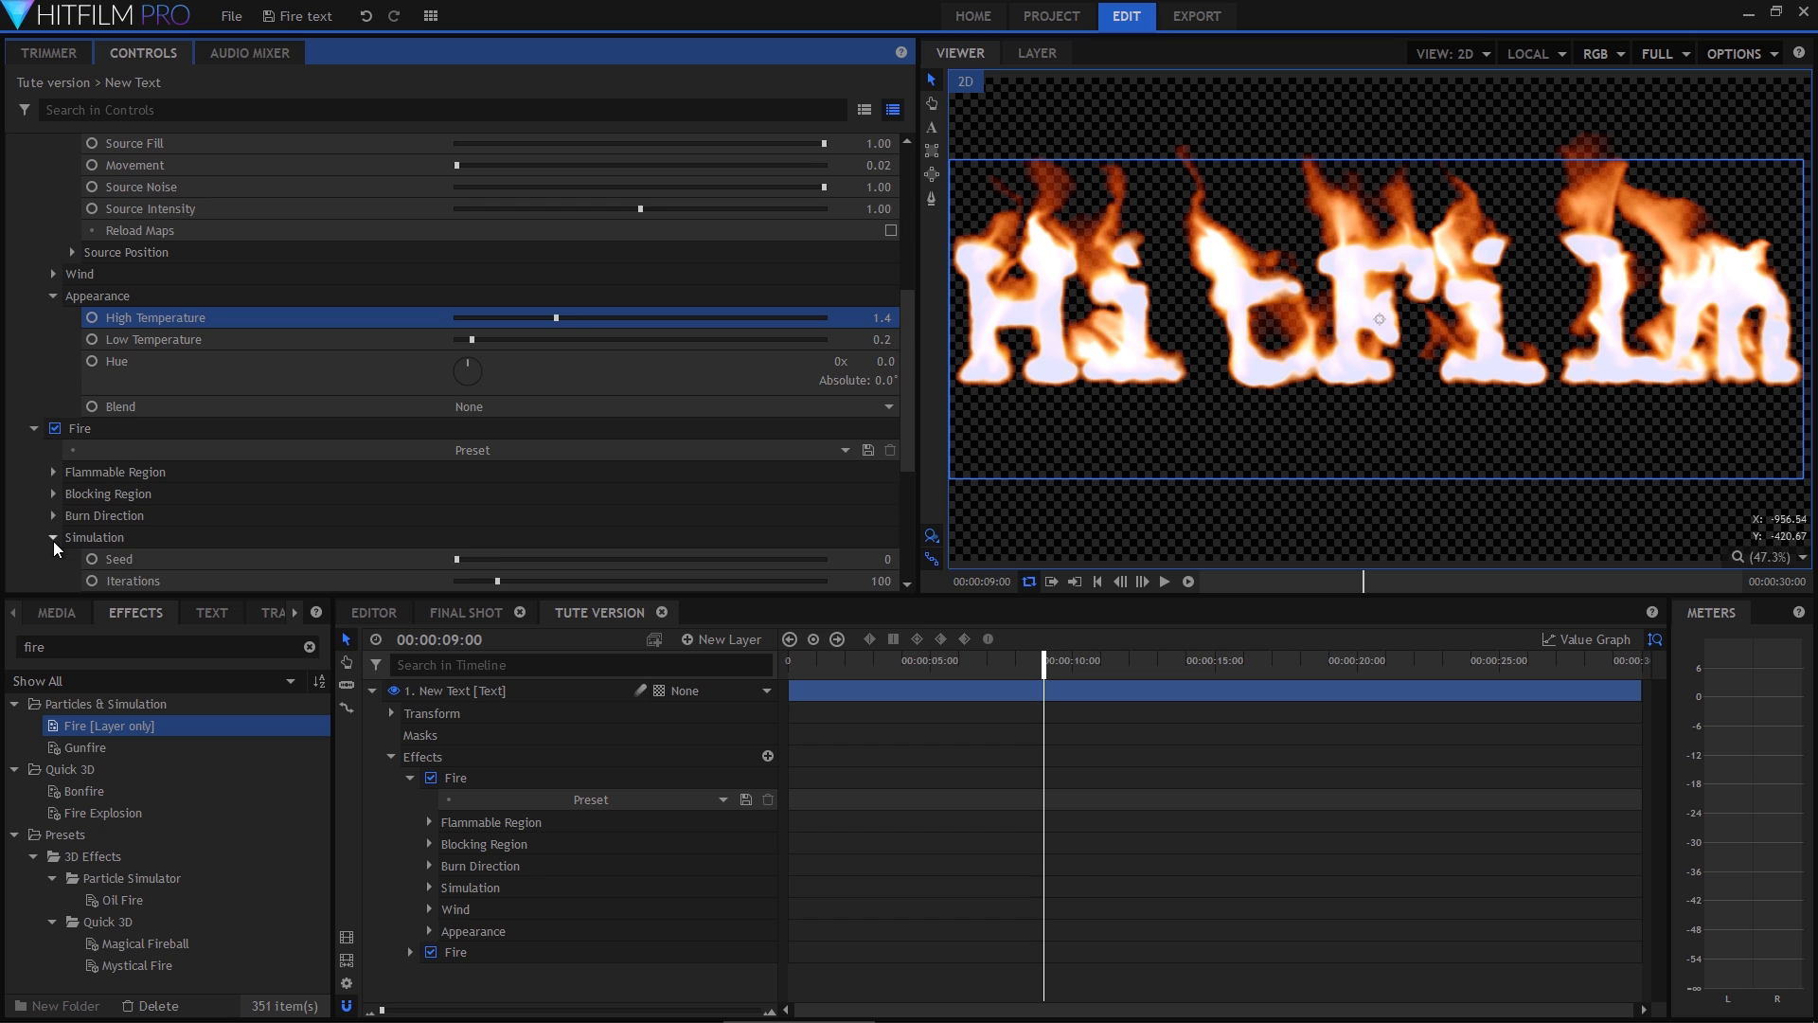
pyautogui.moveTo(497, 394); pyautogui.dragTo(1010, 394)
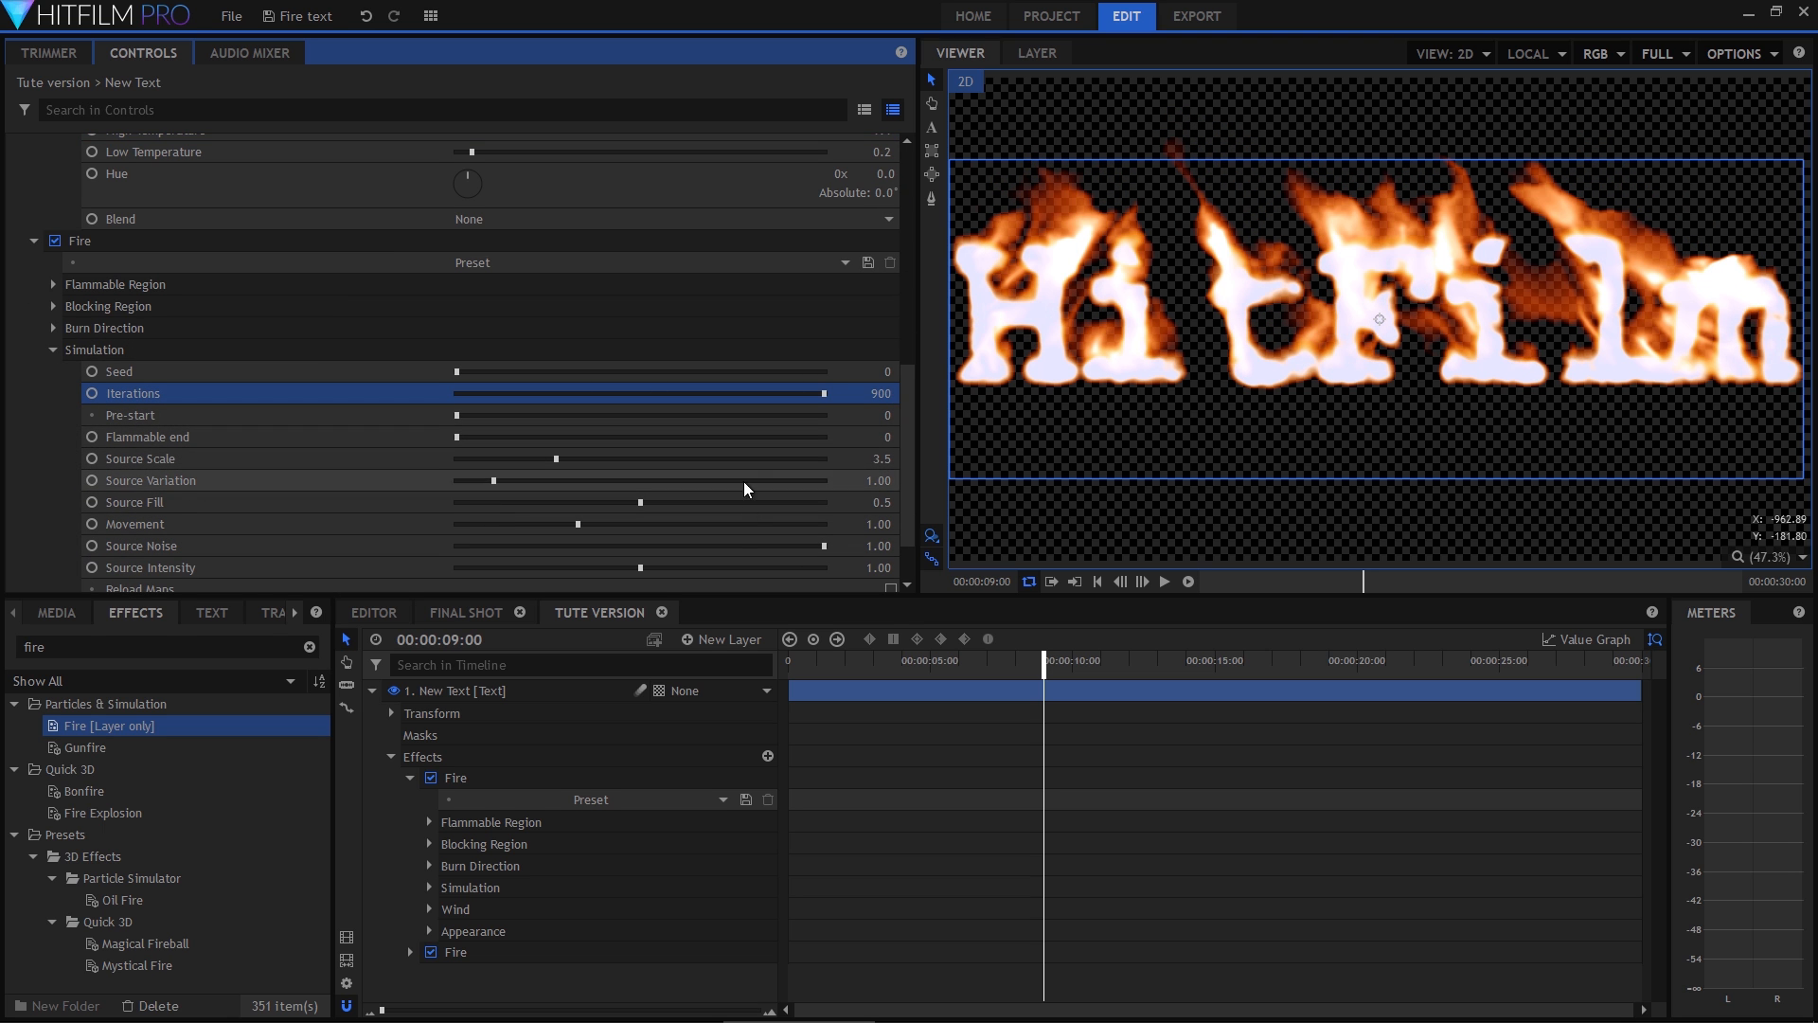
pyautogui.click(845, 657)
pyautogui.press('space')
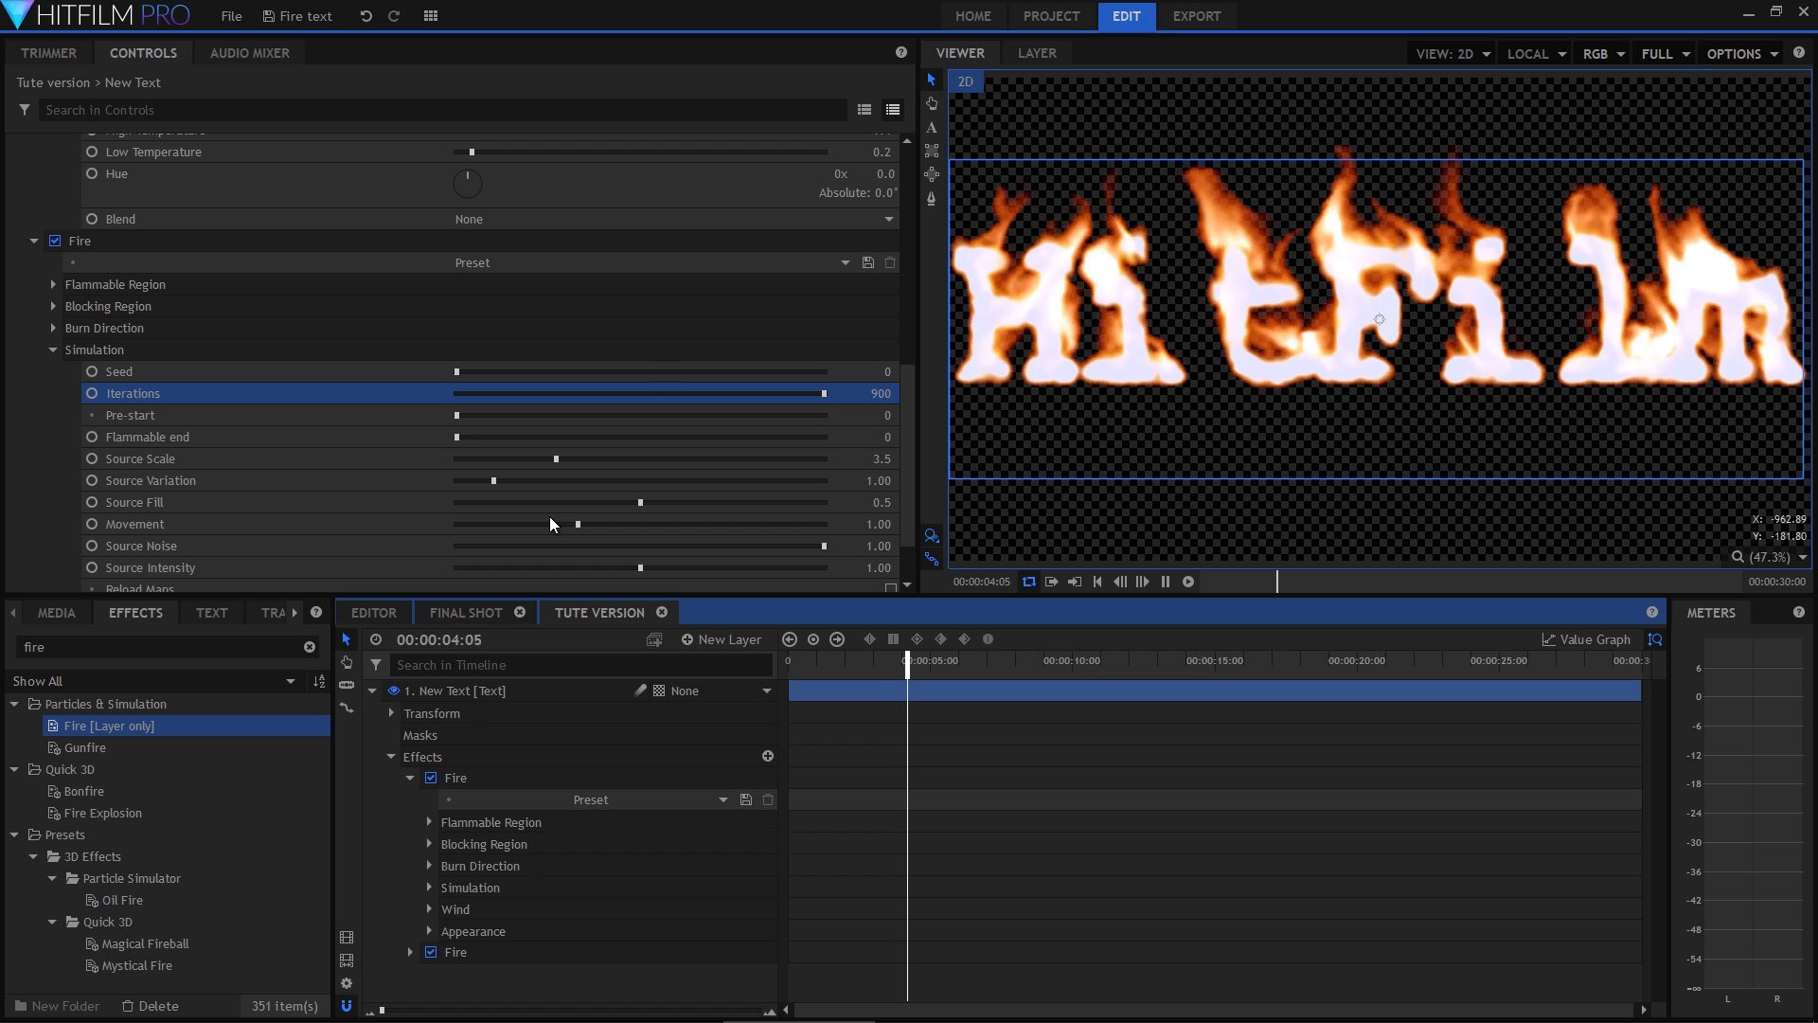
pyautogui.press('space')
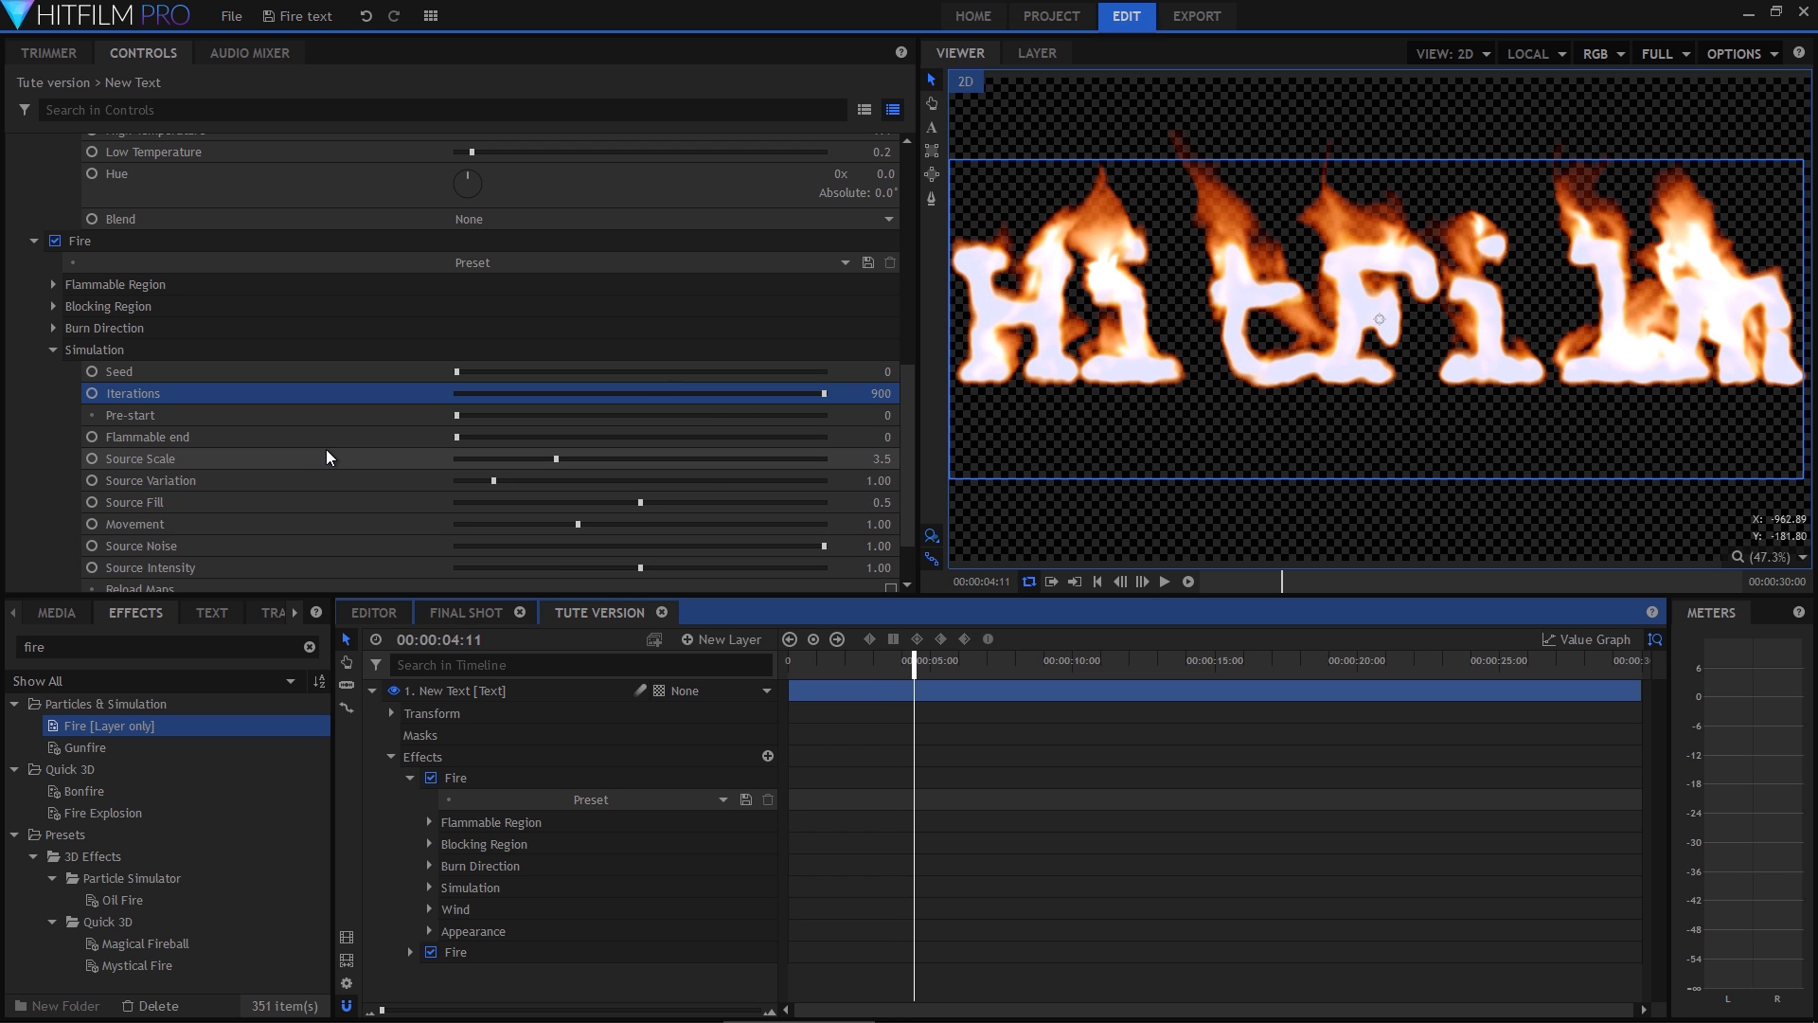
# Try the second Fire's Source Variation and Movement at 0.2 and 0.06, and at 9.3 and 2.76, during playback.
pyautogui.click(463, 480)
pyautogui.click(464, 523)
pyautogui.press('space')
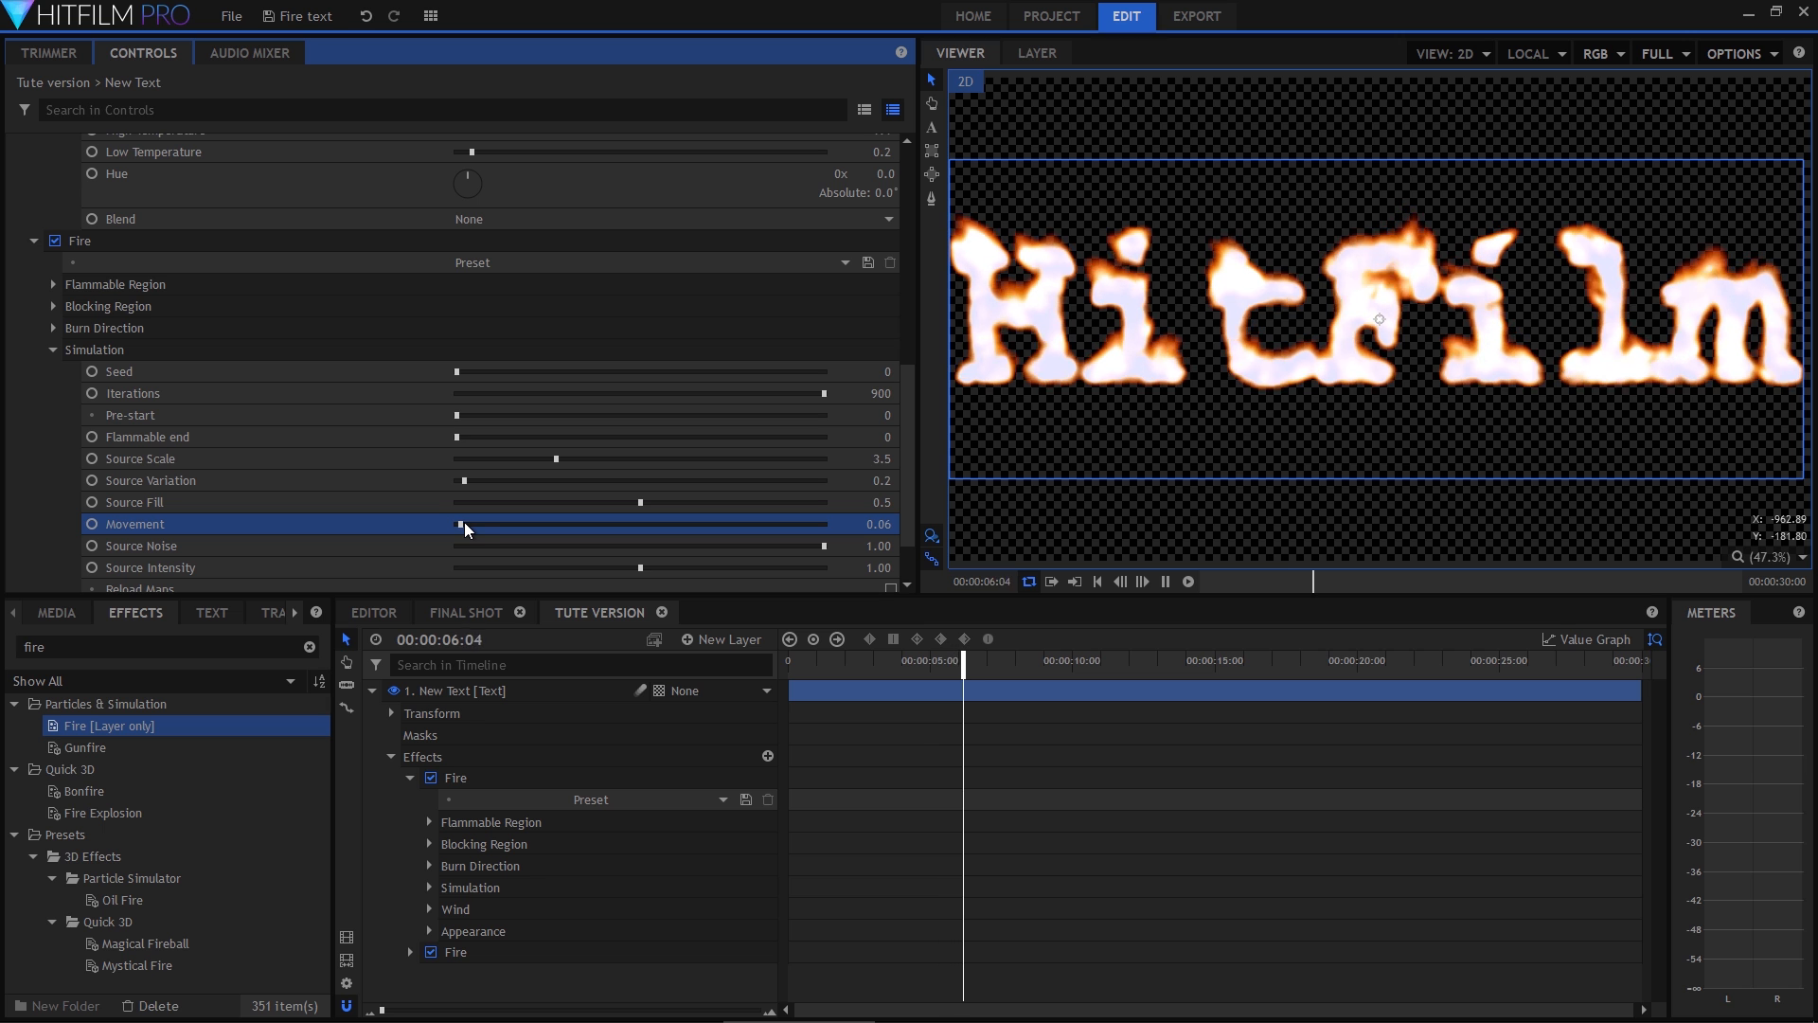
pyautogui.click(798, 480)
pyautogui.click(795, 527)
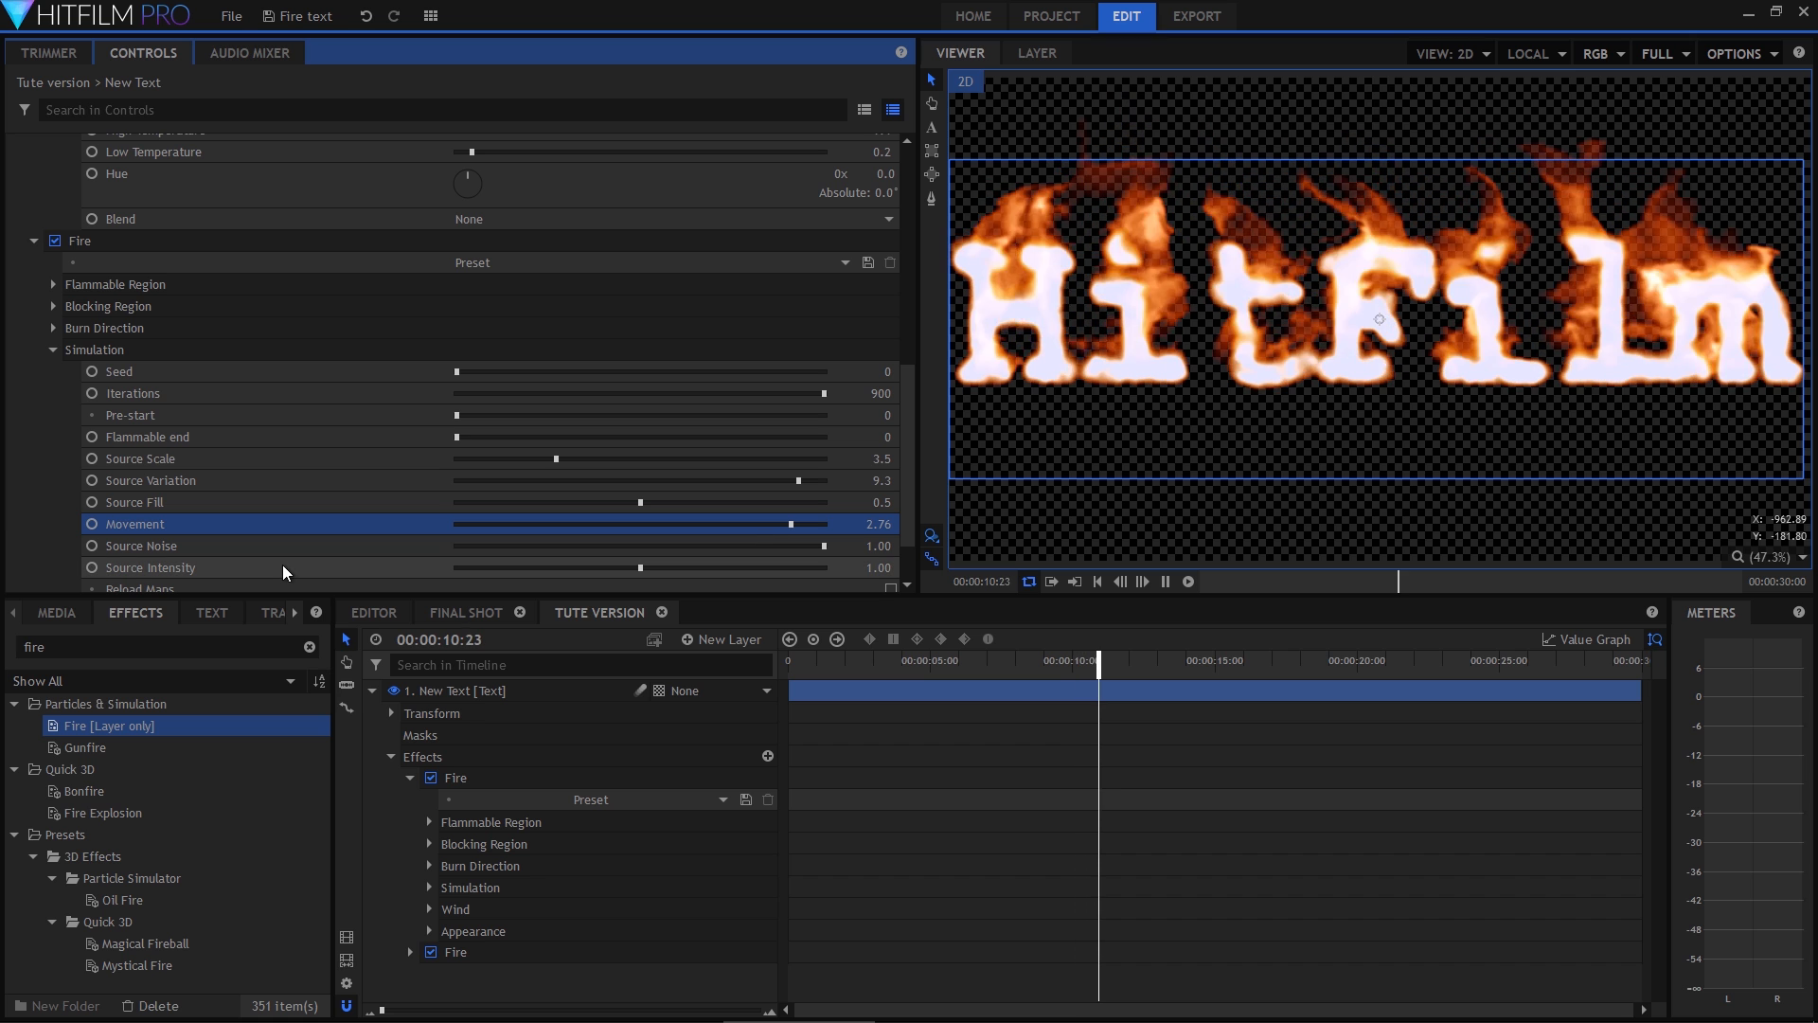
# Reset the second Fire effect's Source Variation and Movement to their default values.
pyautogui.rightClick(149, 482)
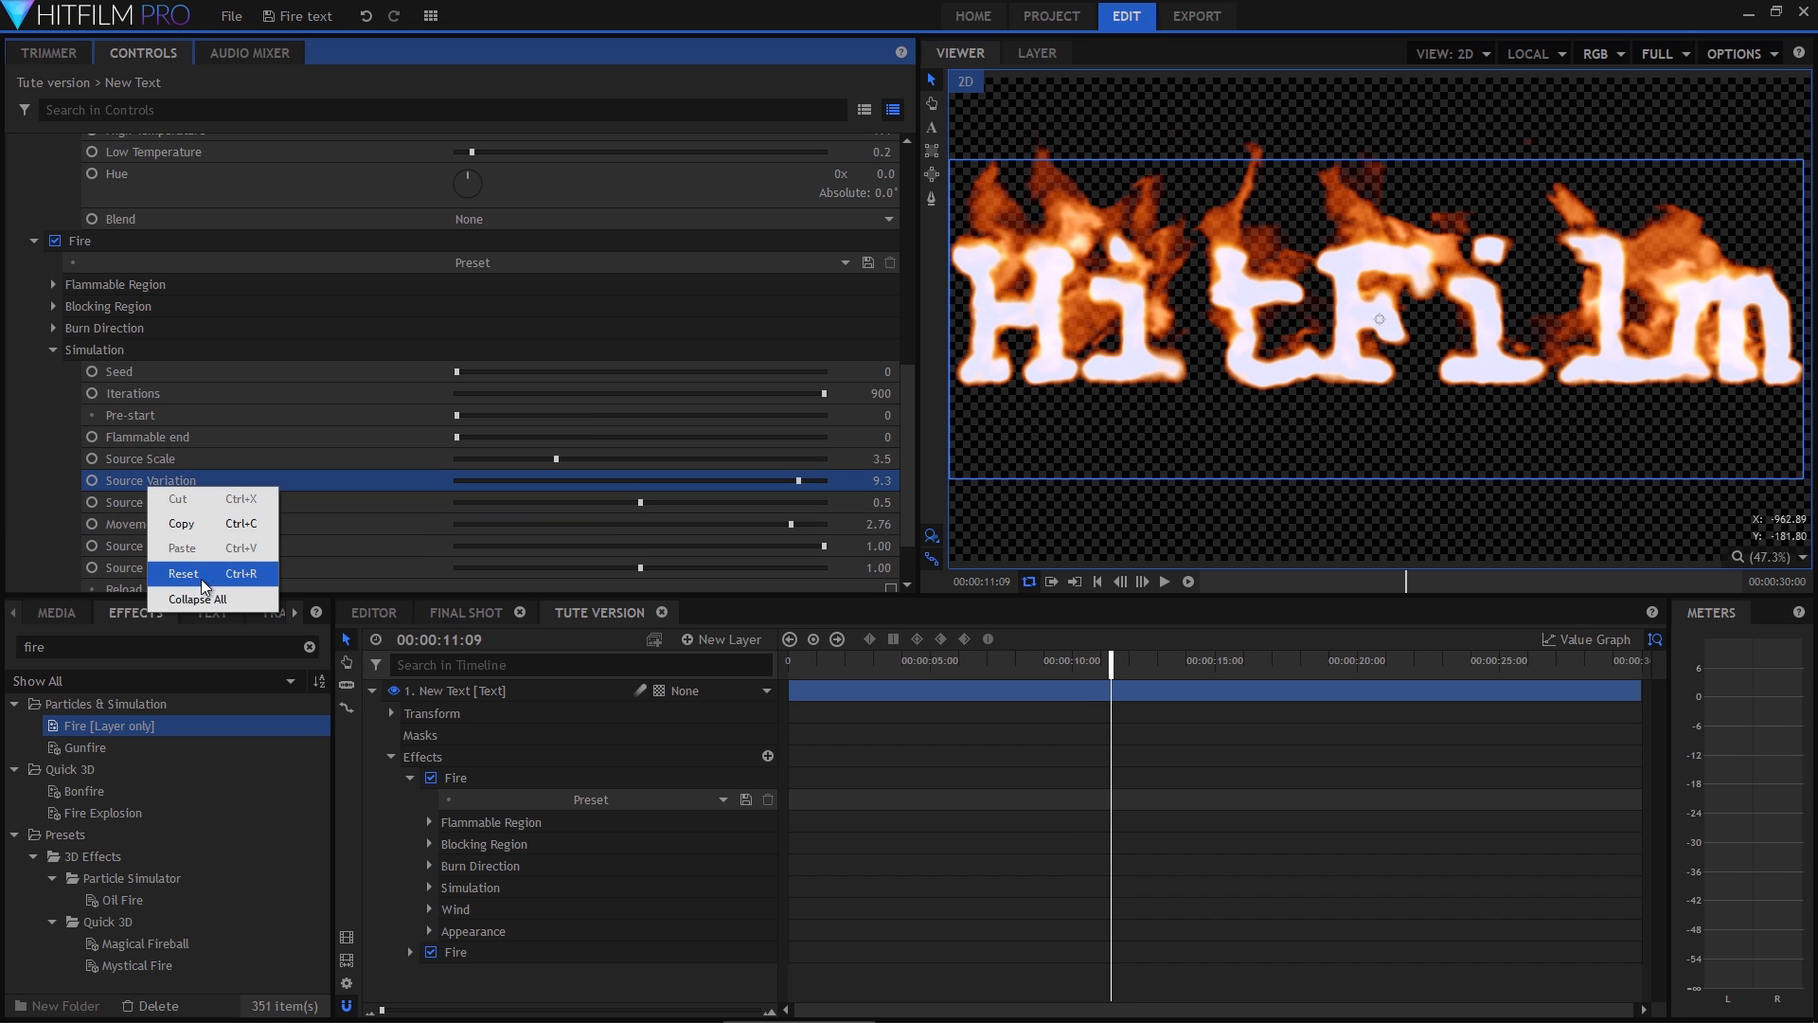
pyautogui.click(197, 574)
pyautogui.rightClick(150, 526)
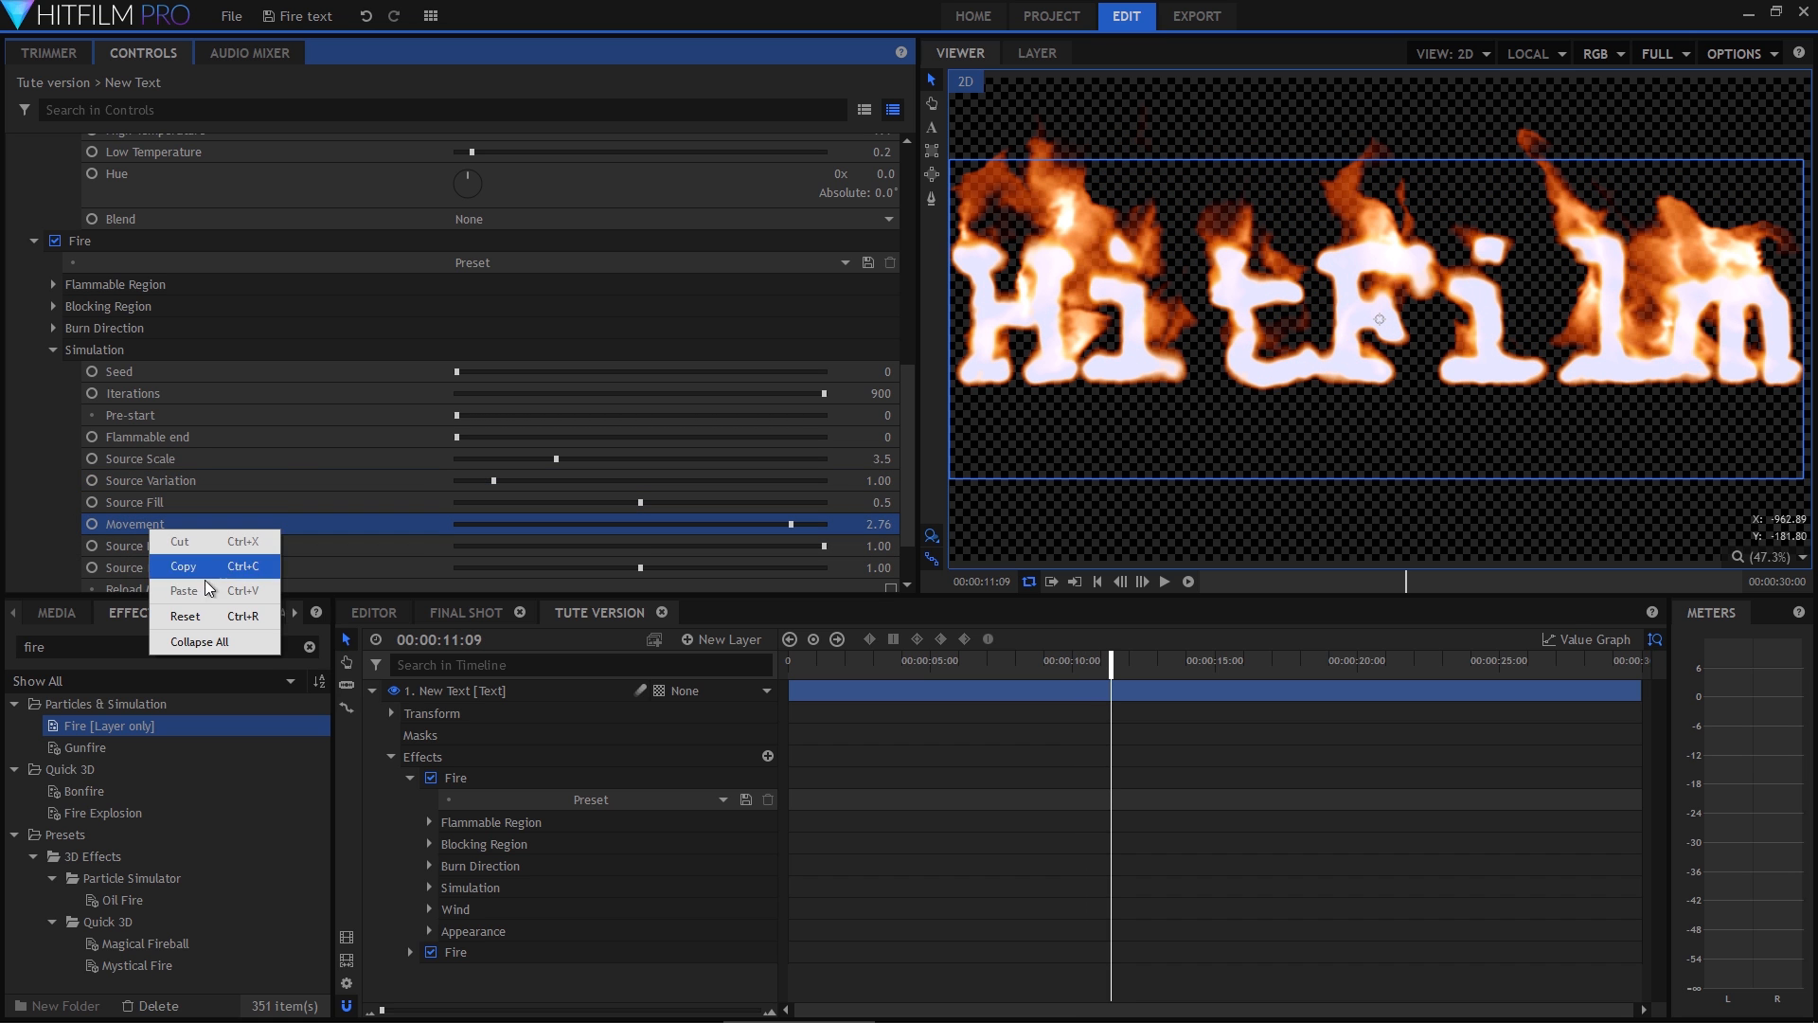
pyautogui.click(204, 579)
# Search the effects for "ultra" and apply Lightsword Ultra (Glow Only) below the second Fire on the text layer.
pyautogui.click(189, 646)
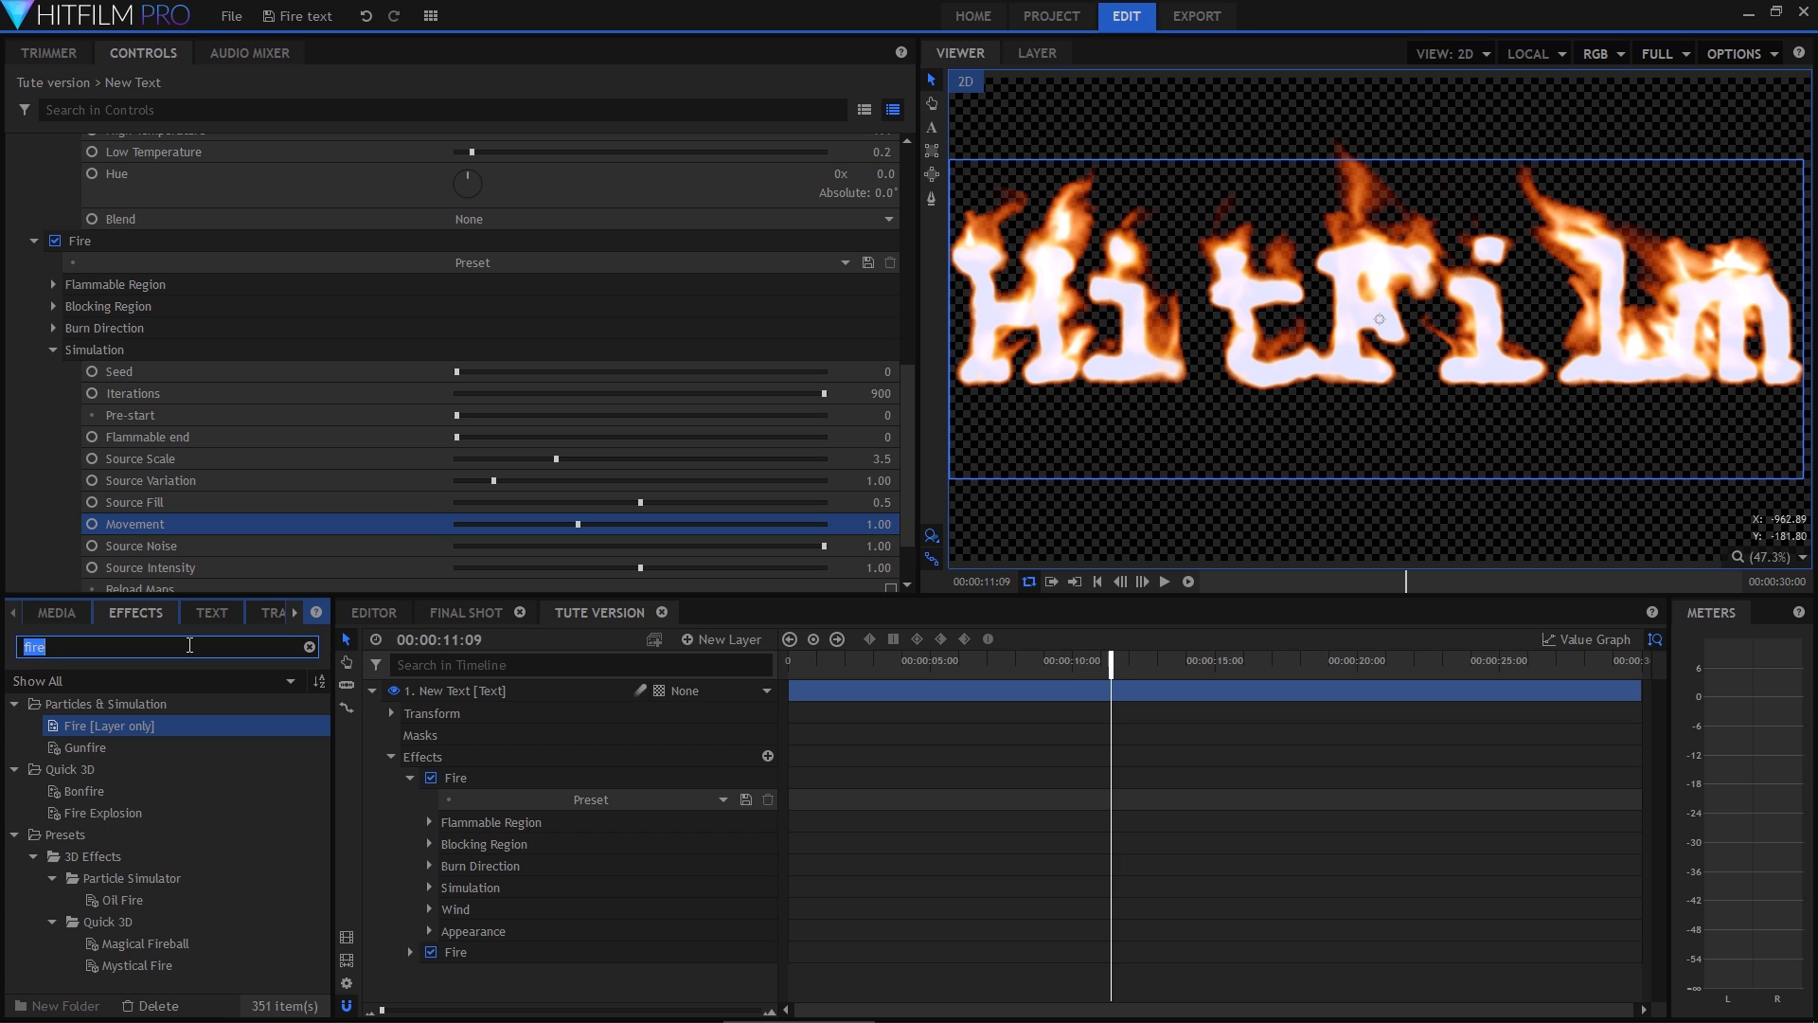
pyautogui.write('ultra')
pyautogui.click(144, 771)
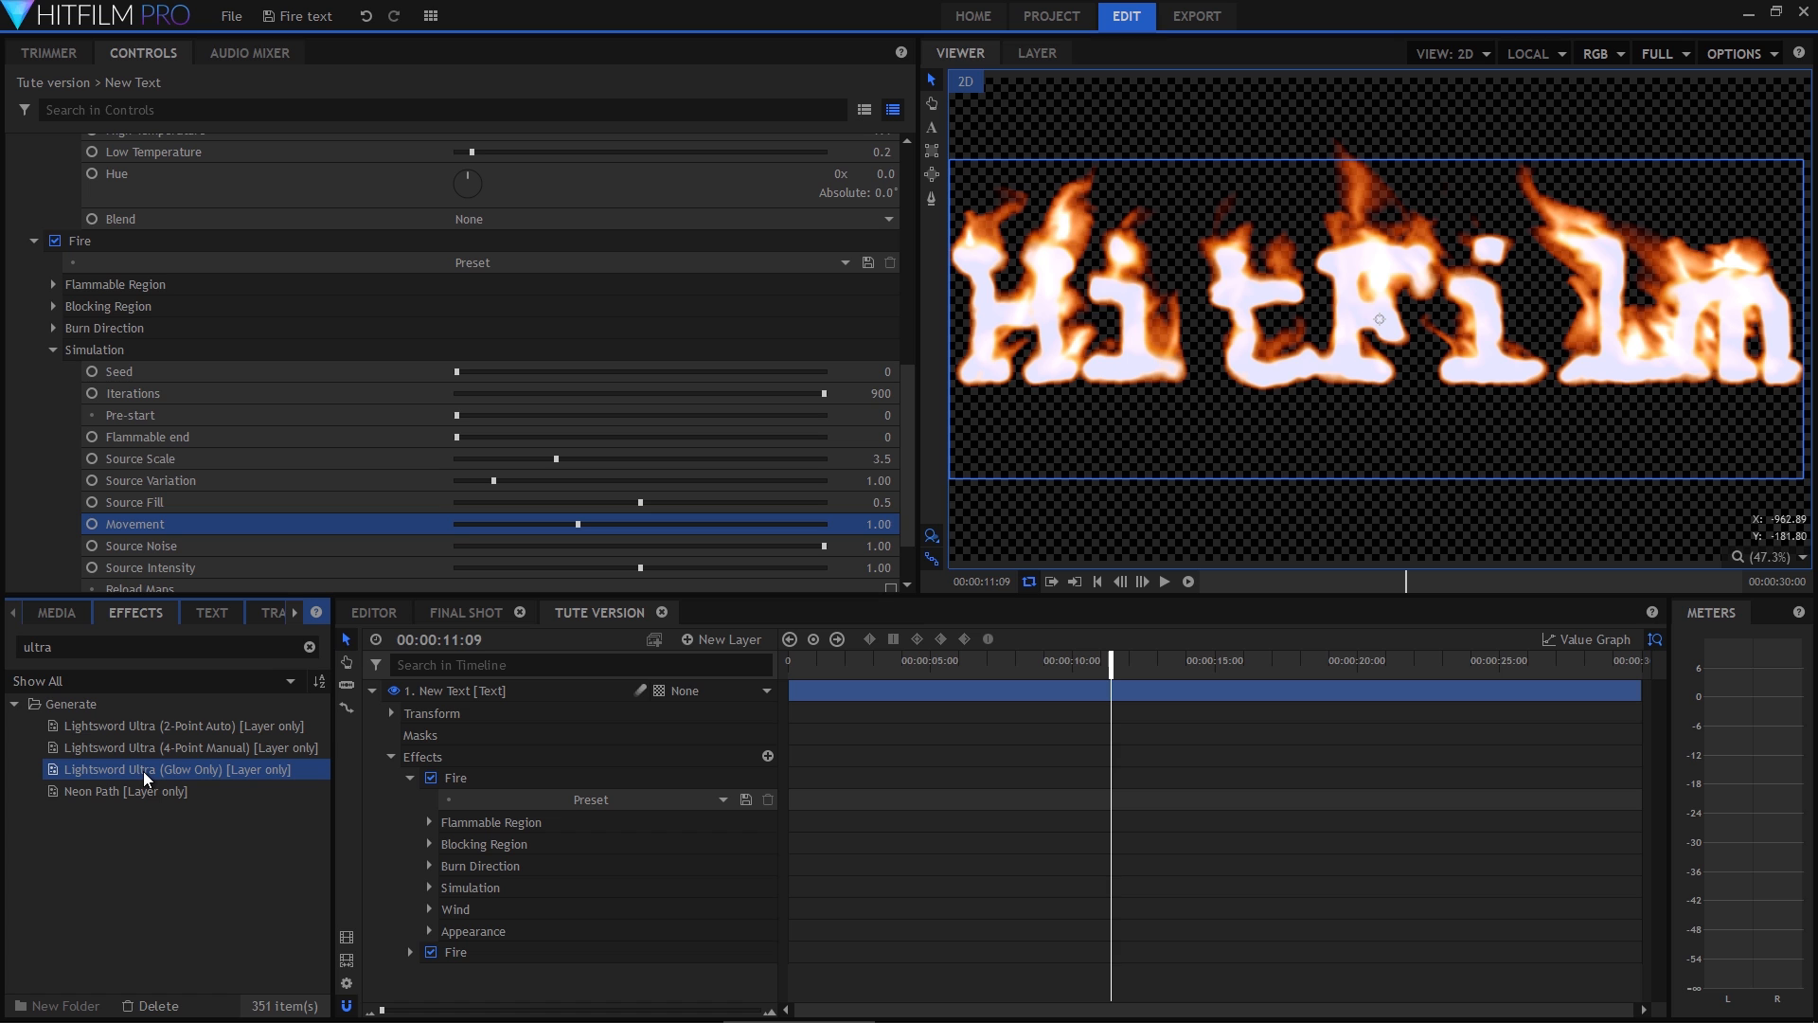
pyautogui.moveTo(144, 770); pyautogui.dragTo(558, 964)
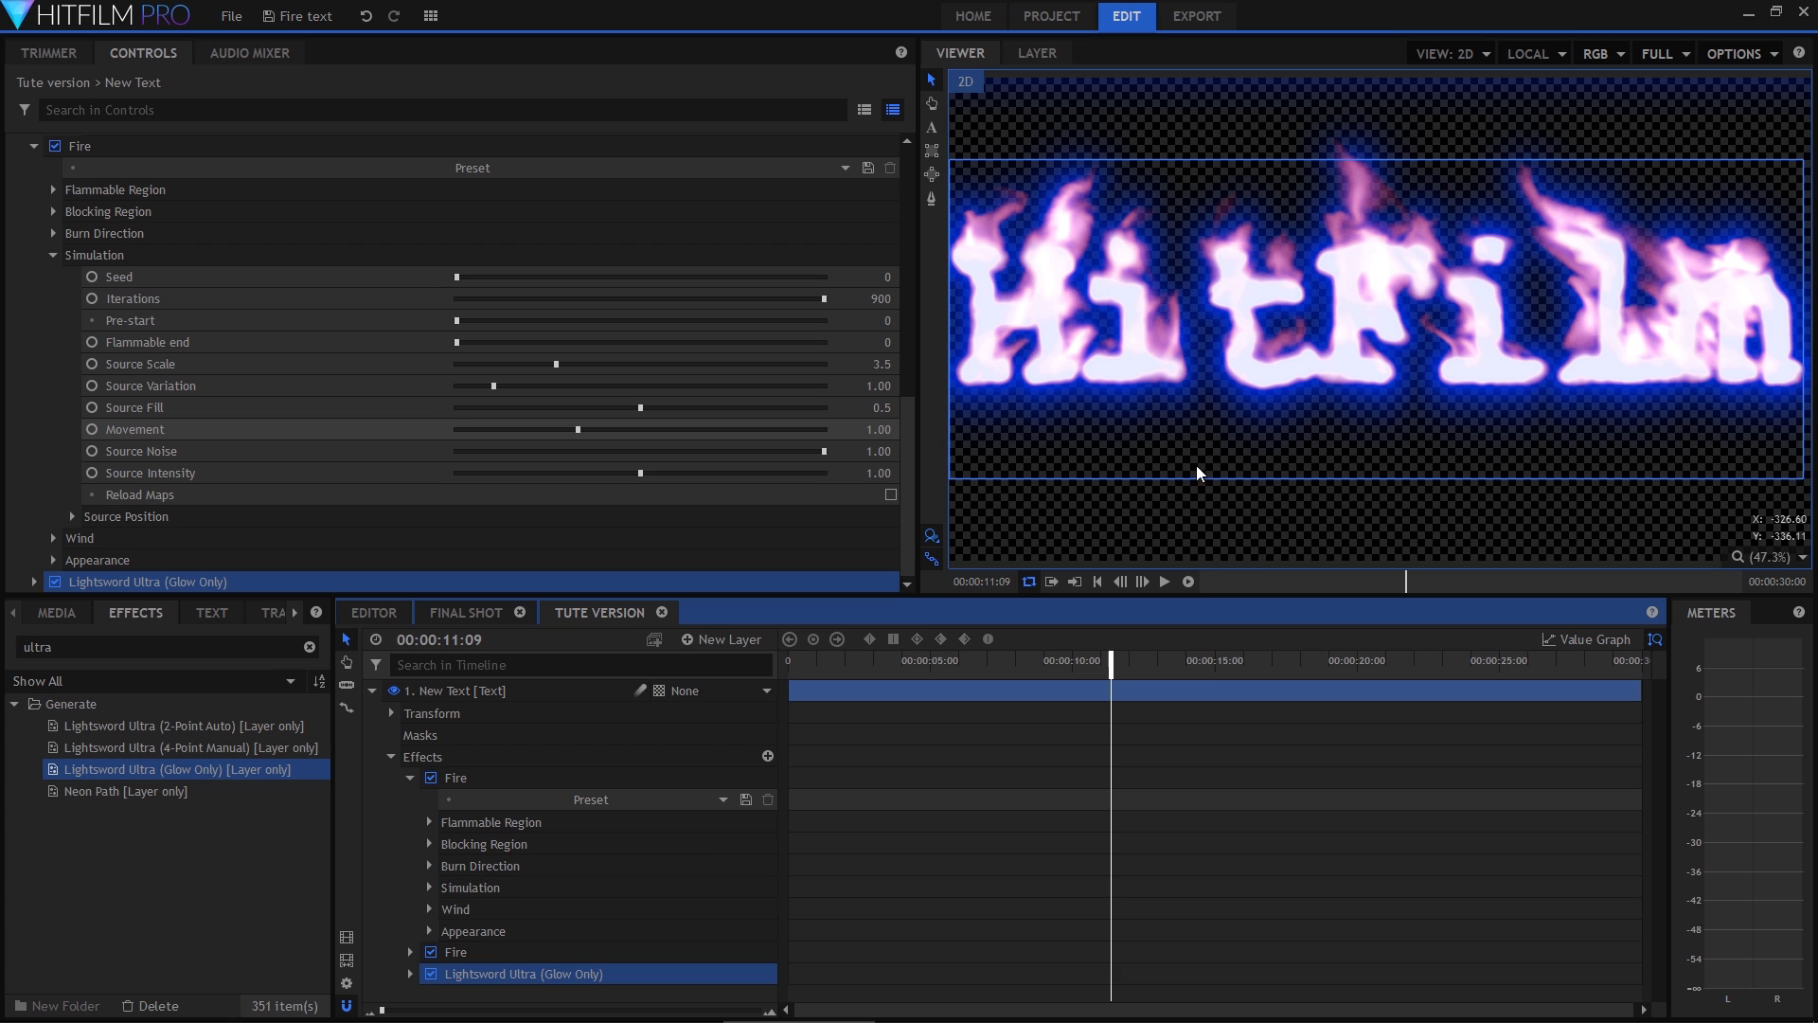
# Set the Lightsword Ultra (Glow Only) preset to Red Distortion and preview the glowing flames in playback.
pyautogui.click(35, 581)
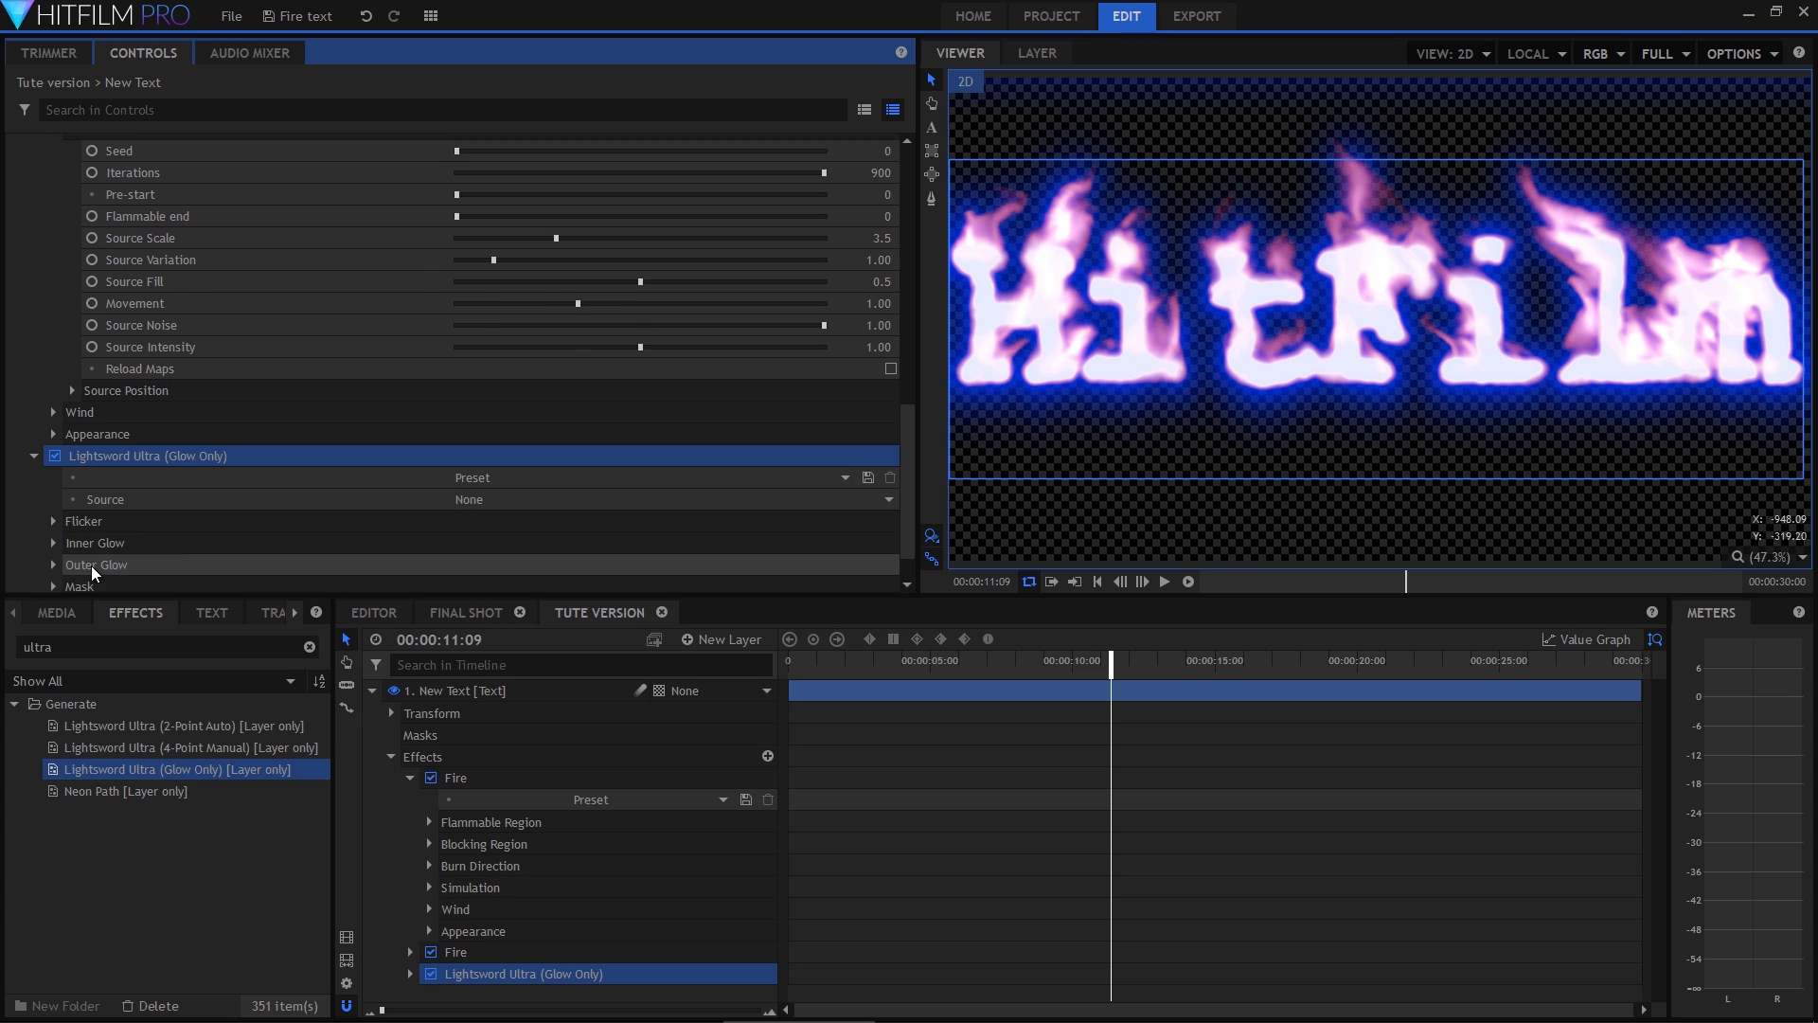
pyautogui.click(521, 430)
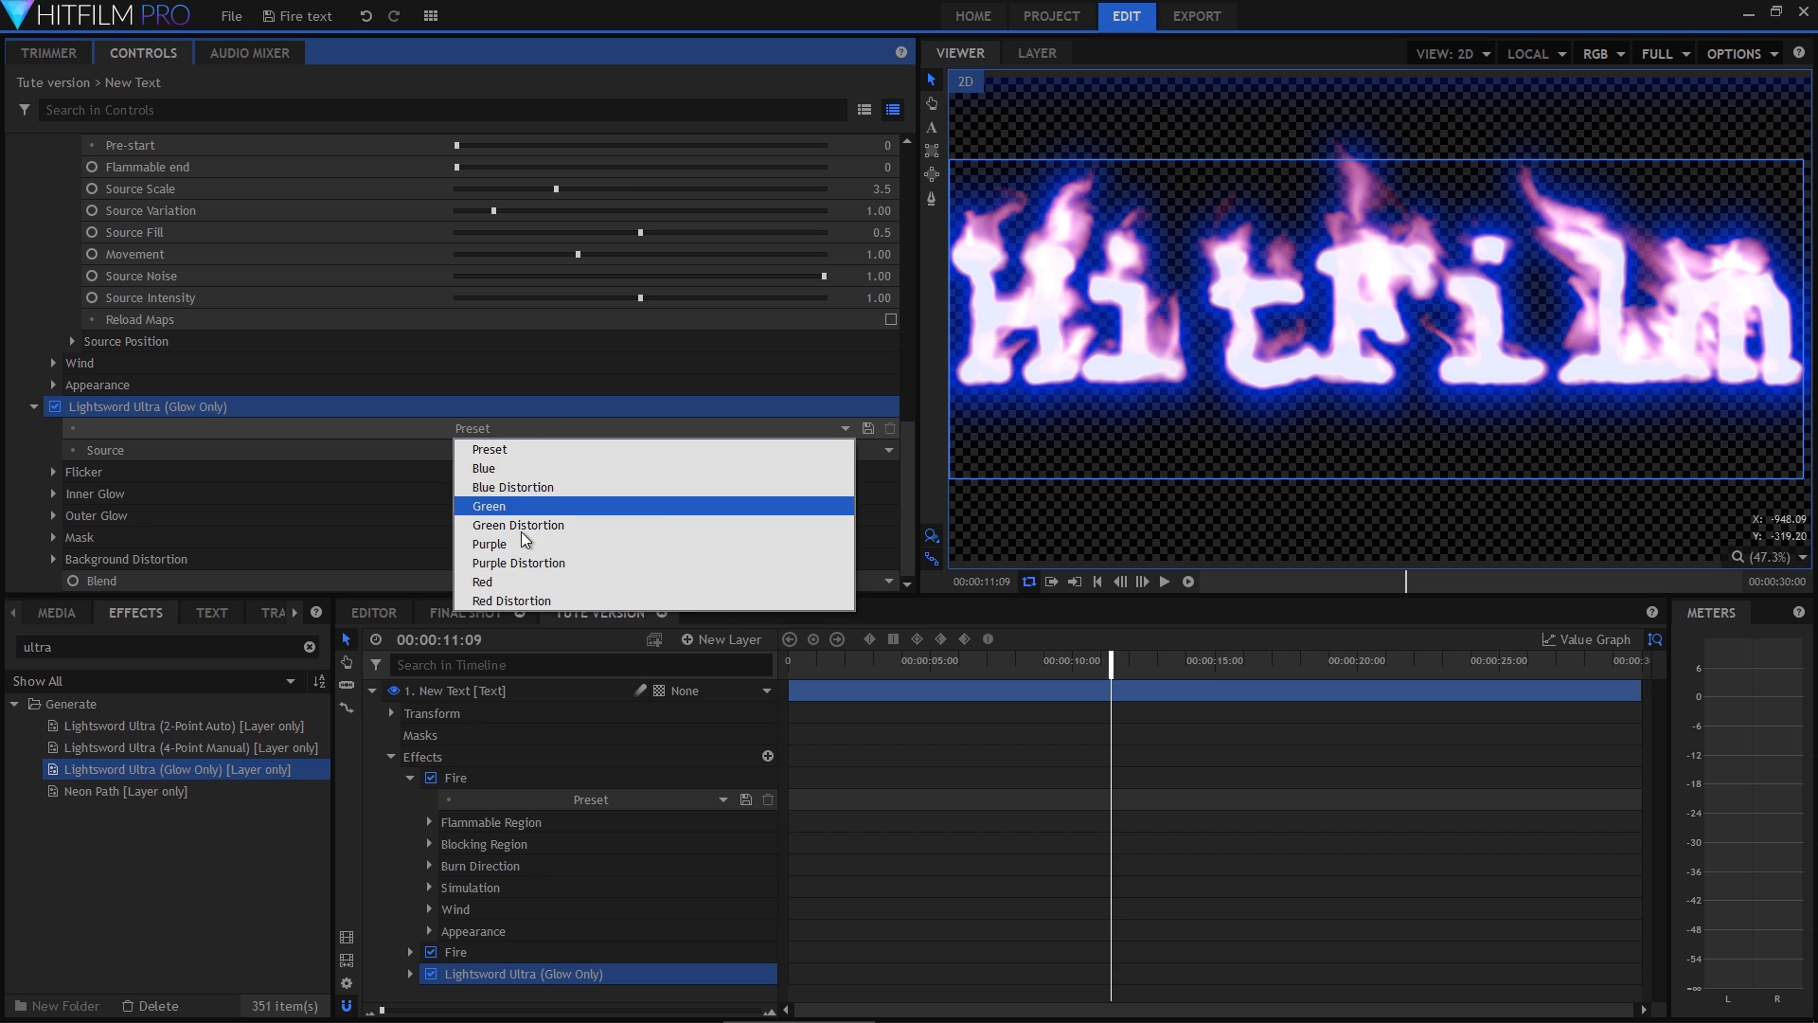
pyautogui.click(519, 600)
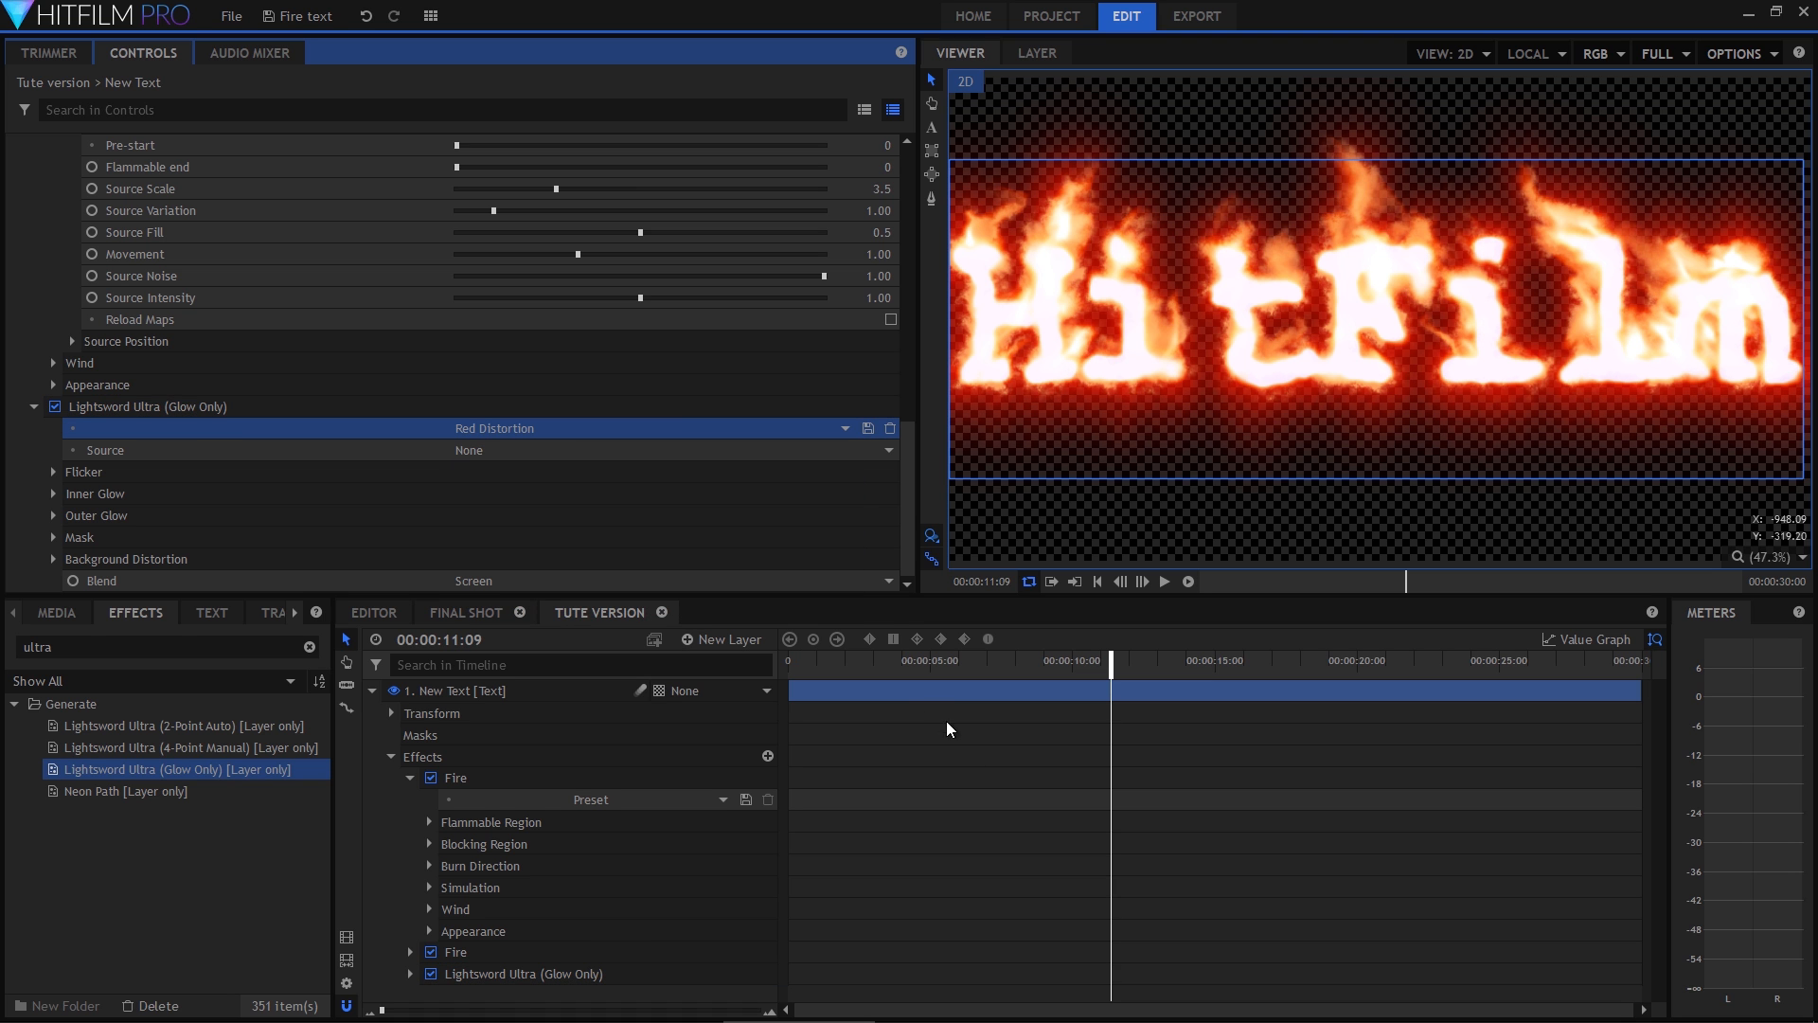
pyautogui.moveTo(837, 665); pyautogui.dragTo(848, 668)
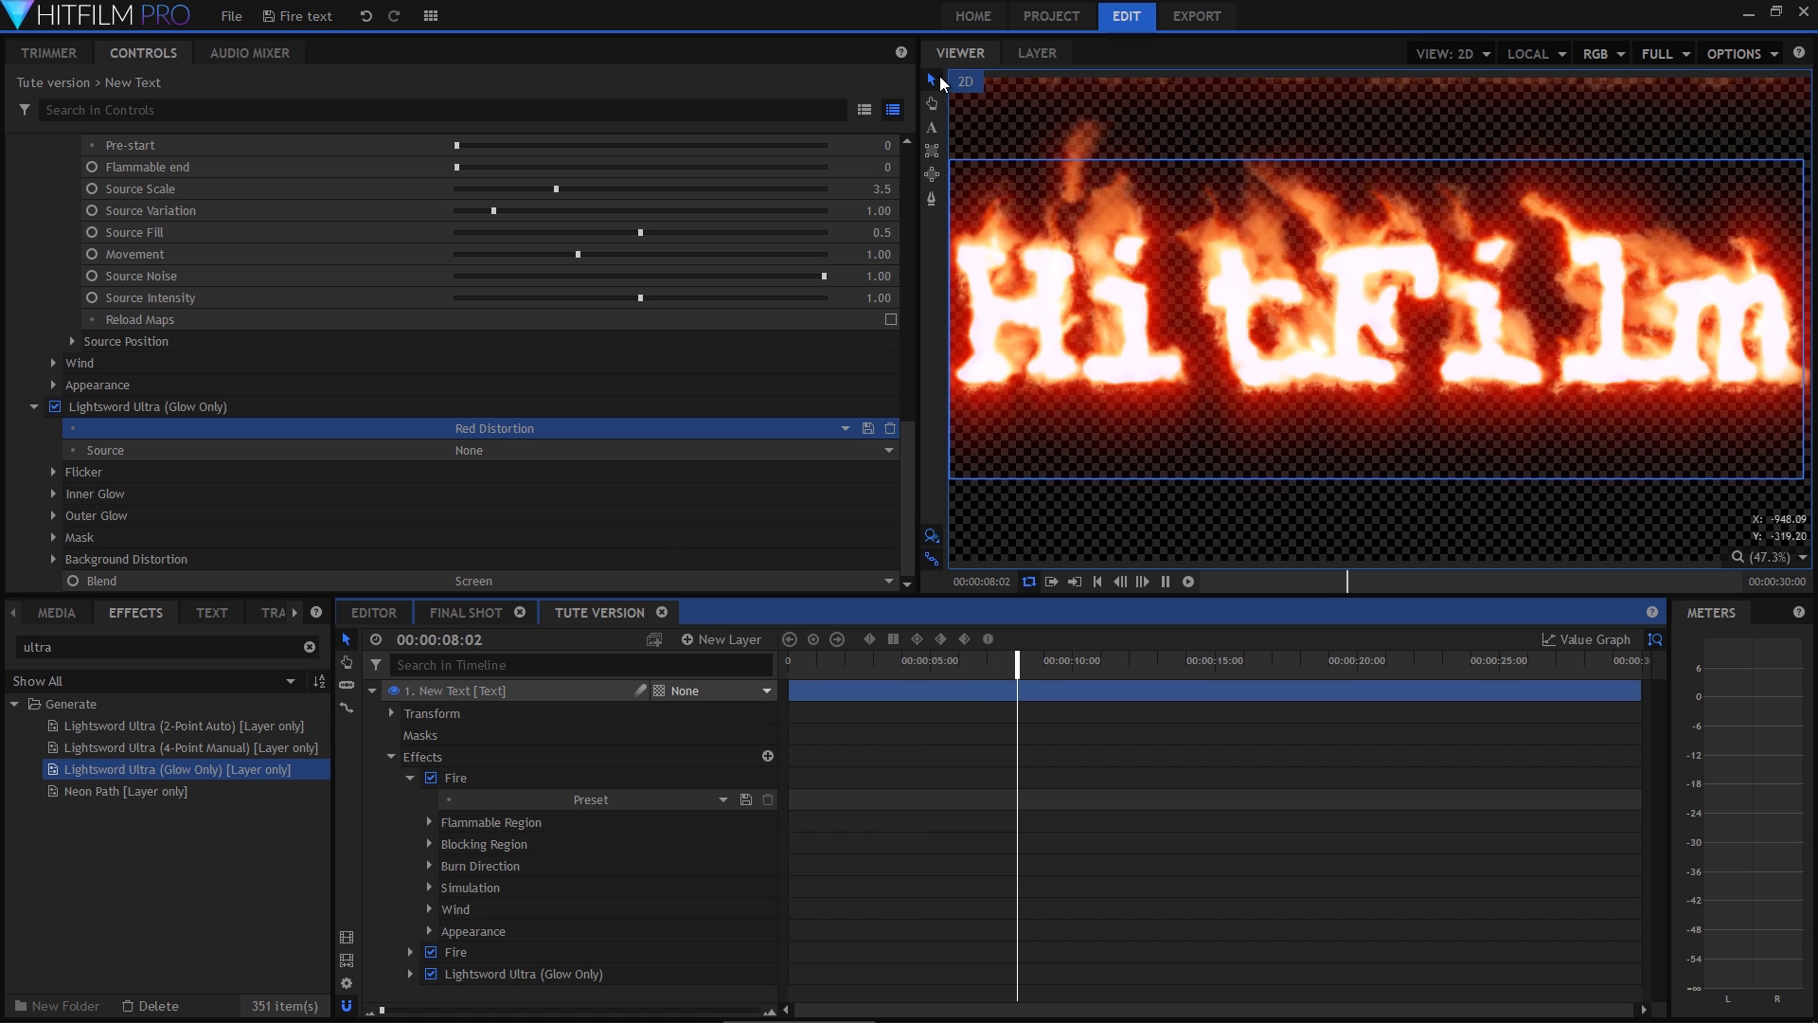
# Stop playback at 00:00:10:16 and move the text layer straight down toward the lower part of the frame.
pyautogui.click(522, 689)
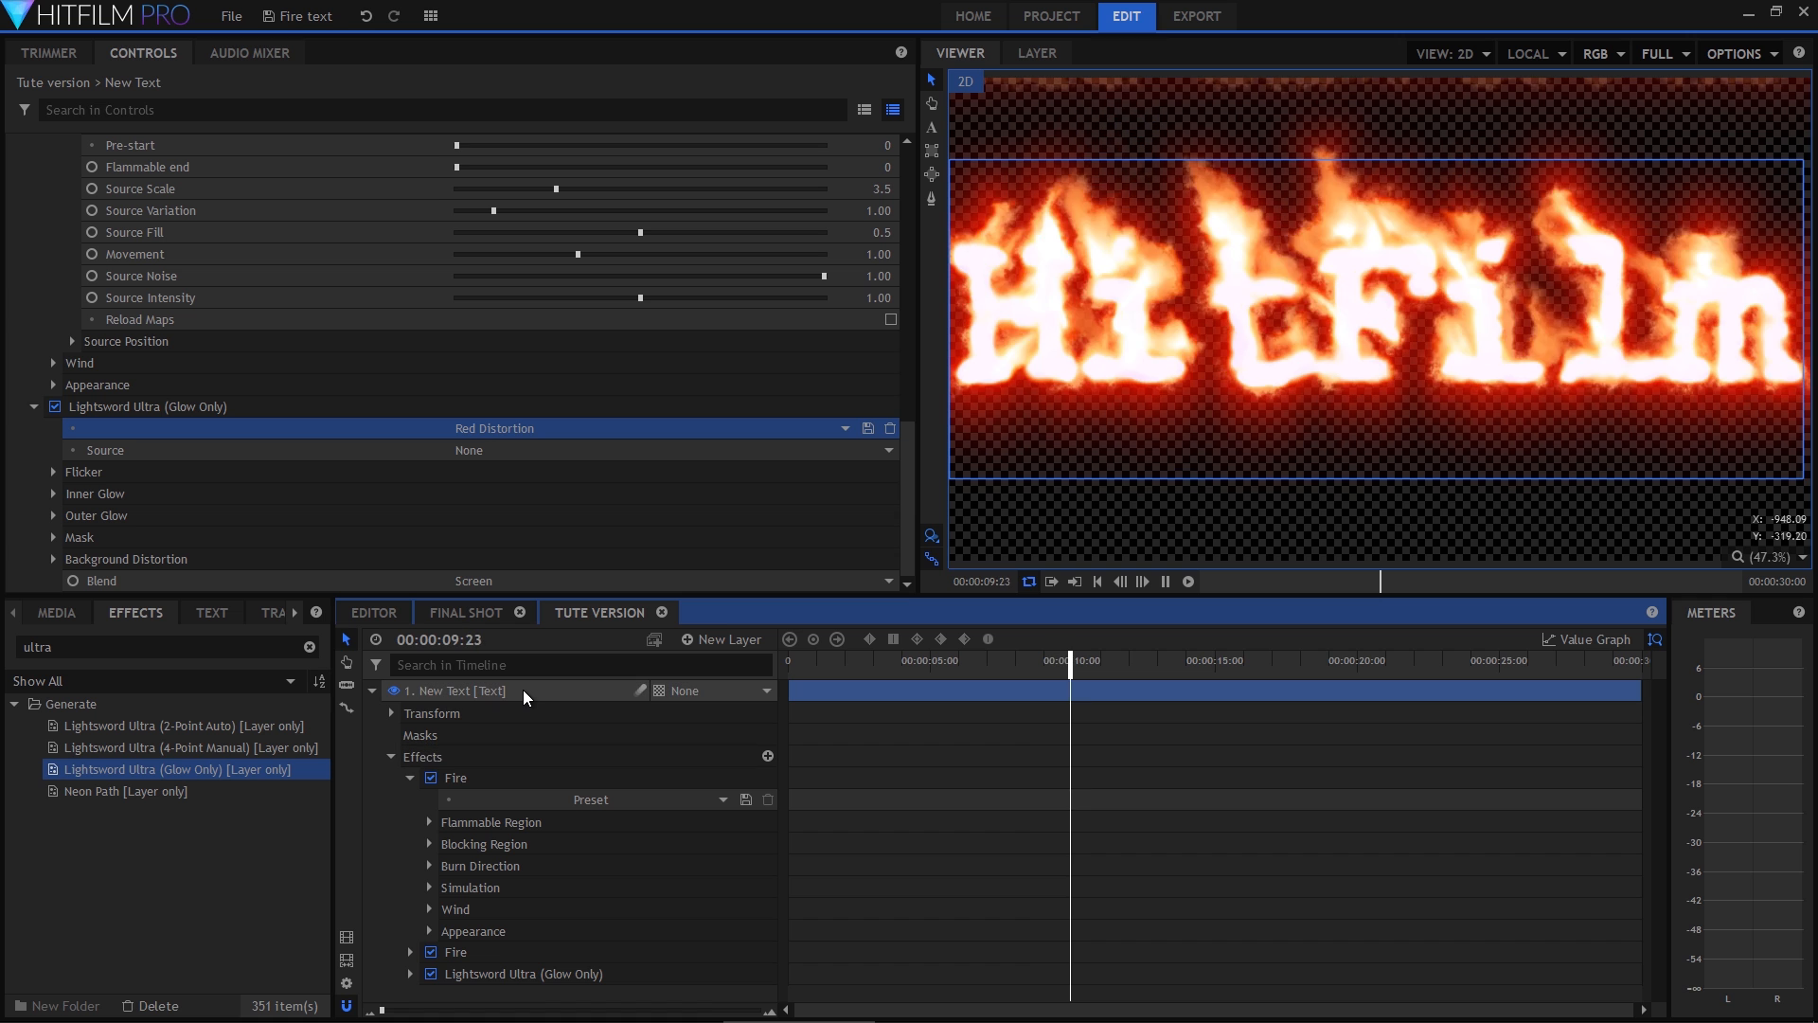
pyautogui.press('space')
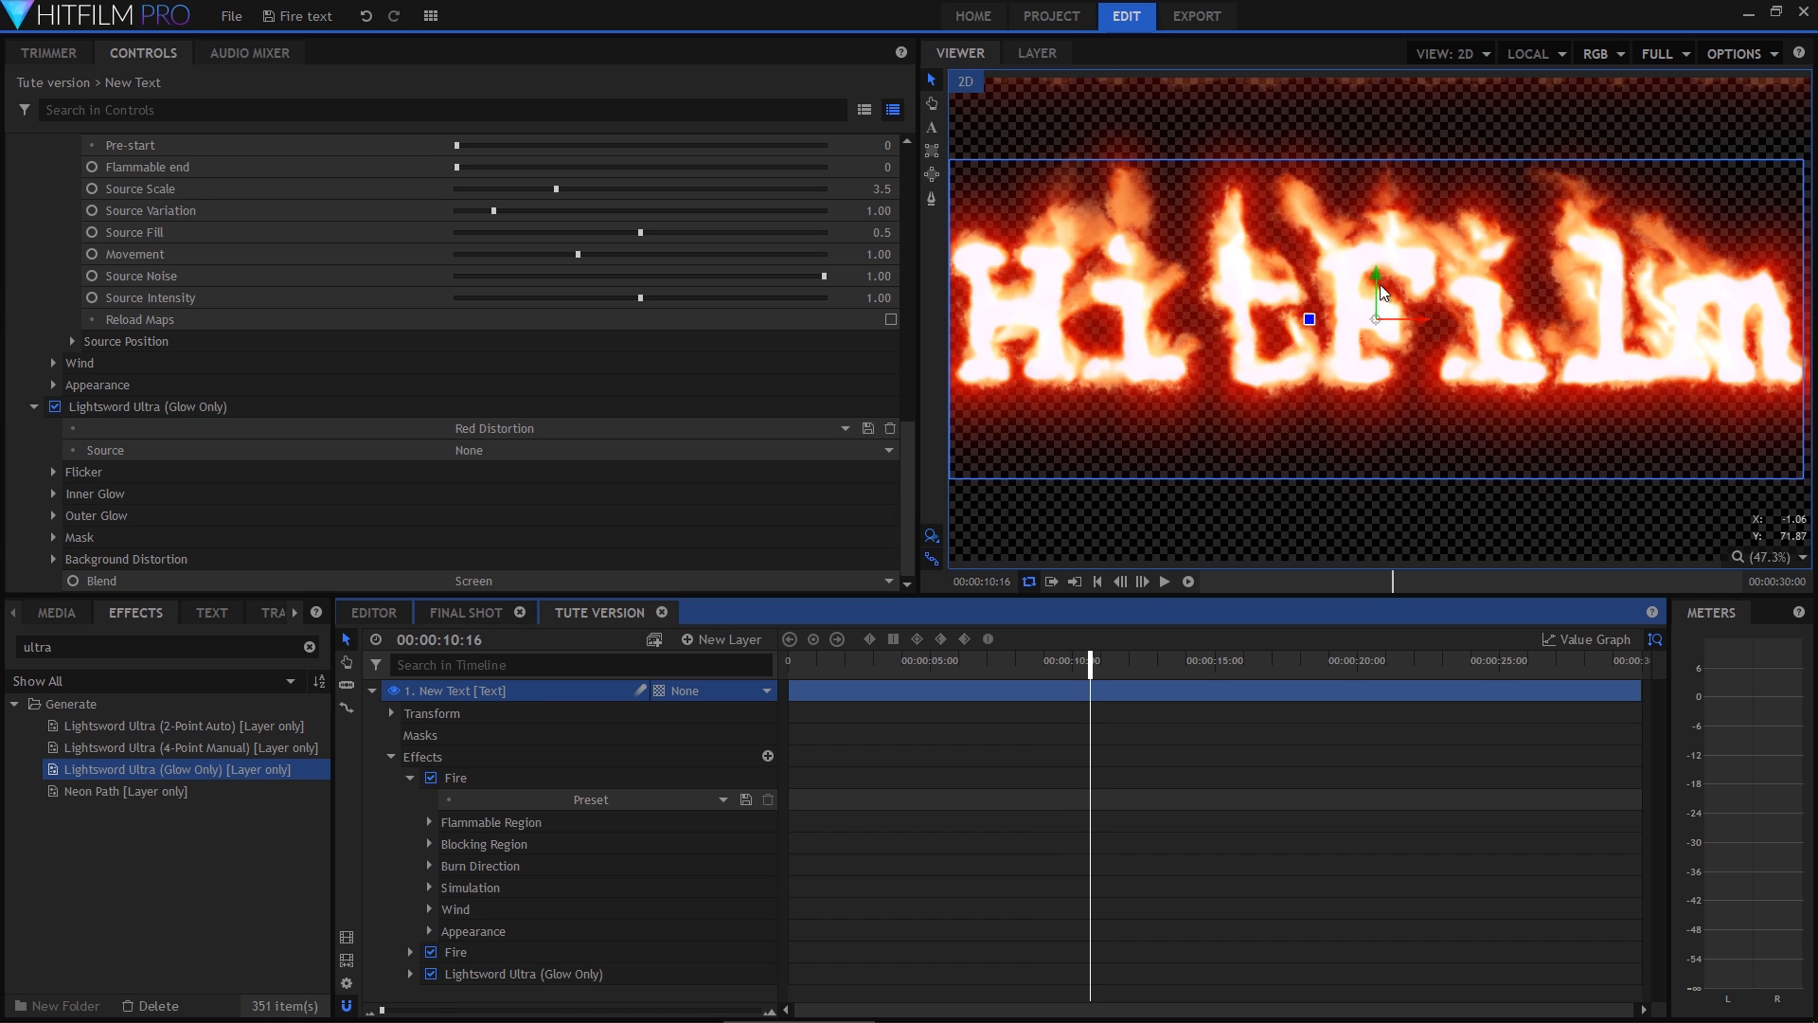
pyautogui.press('space')
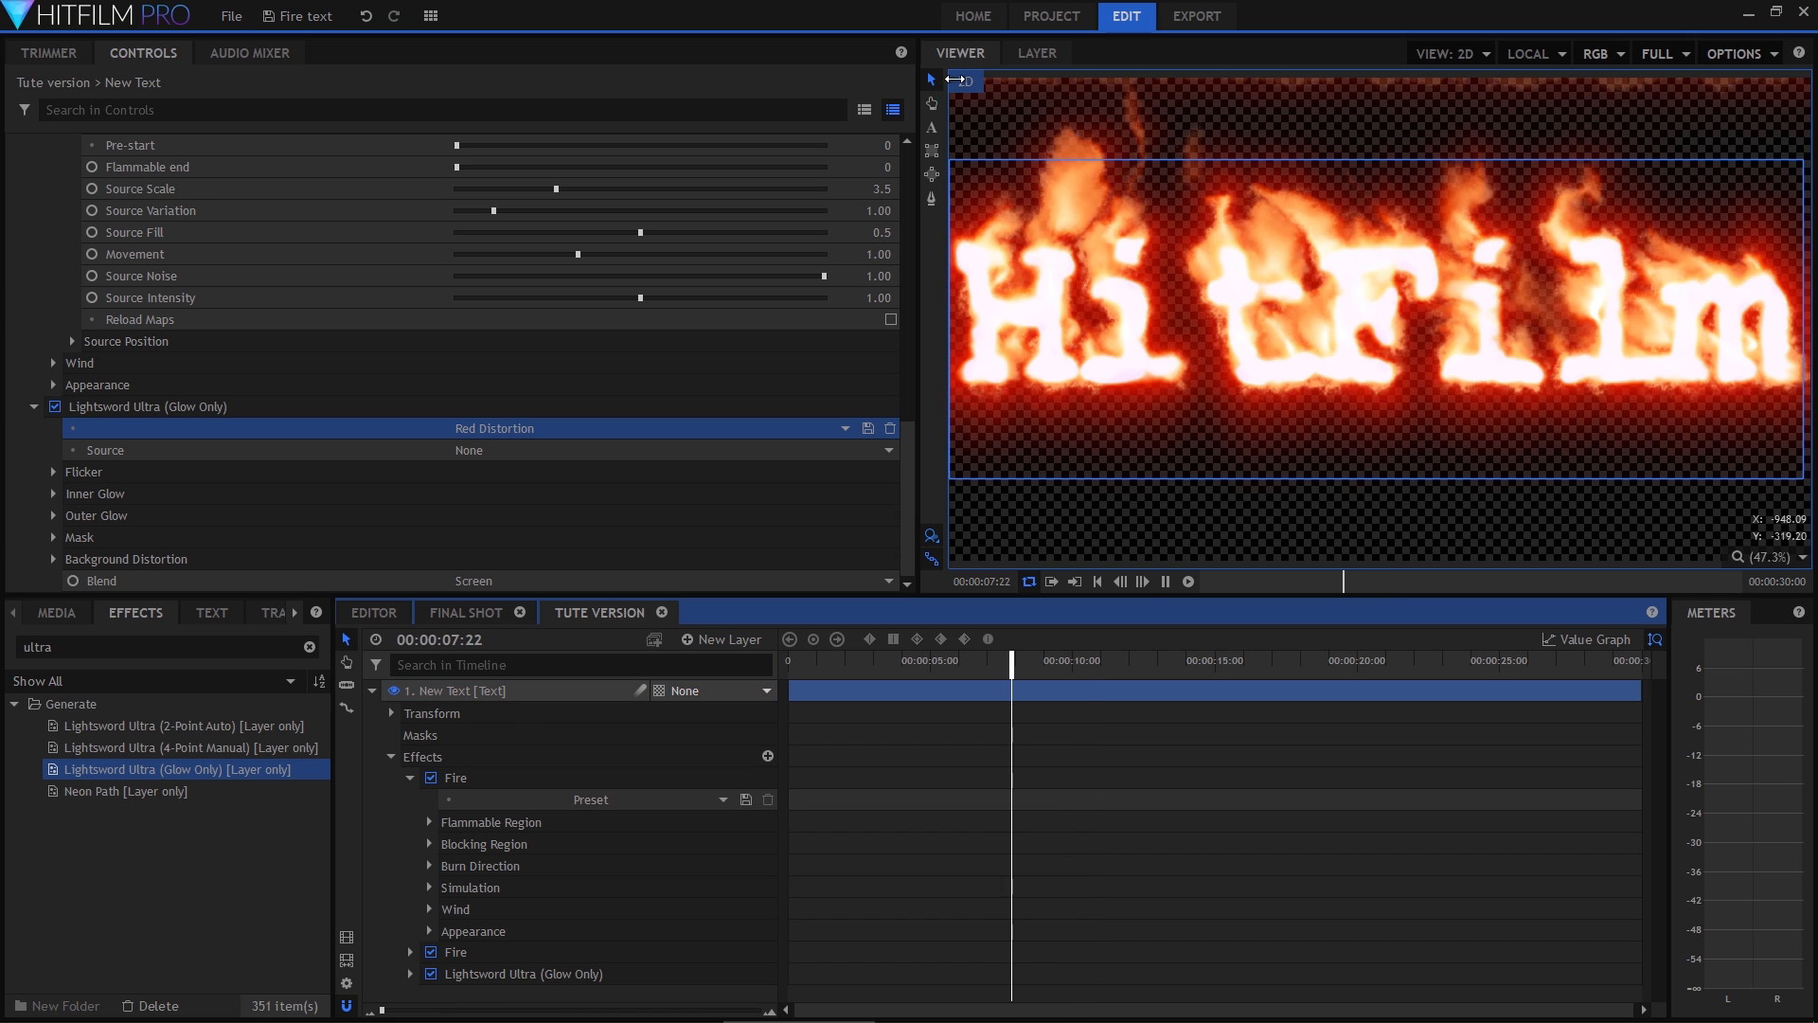
pyautogui.click(523, 689)
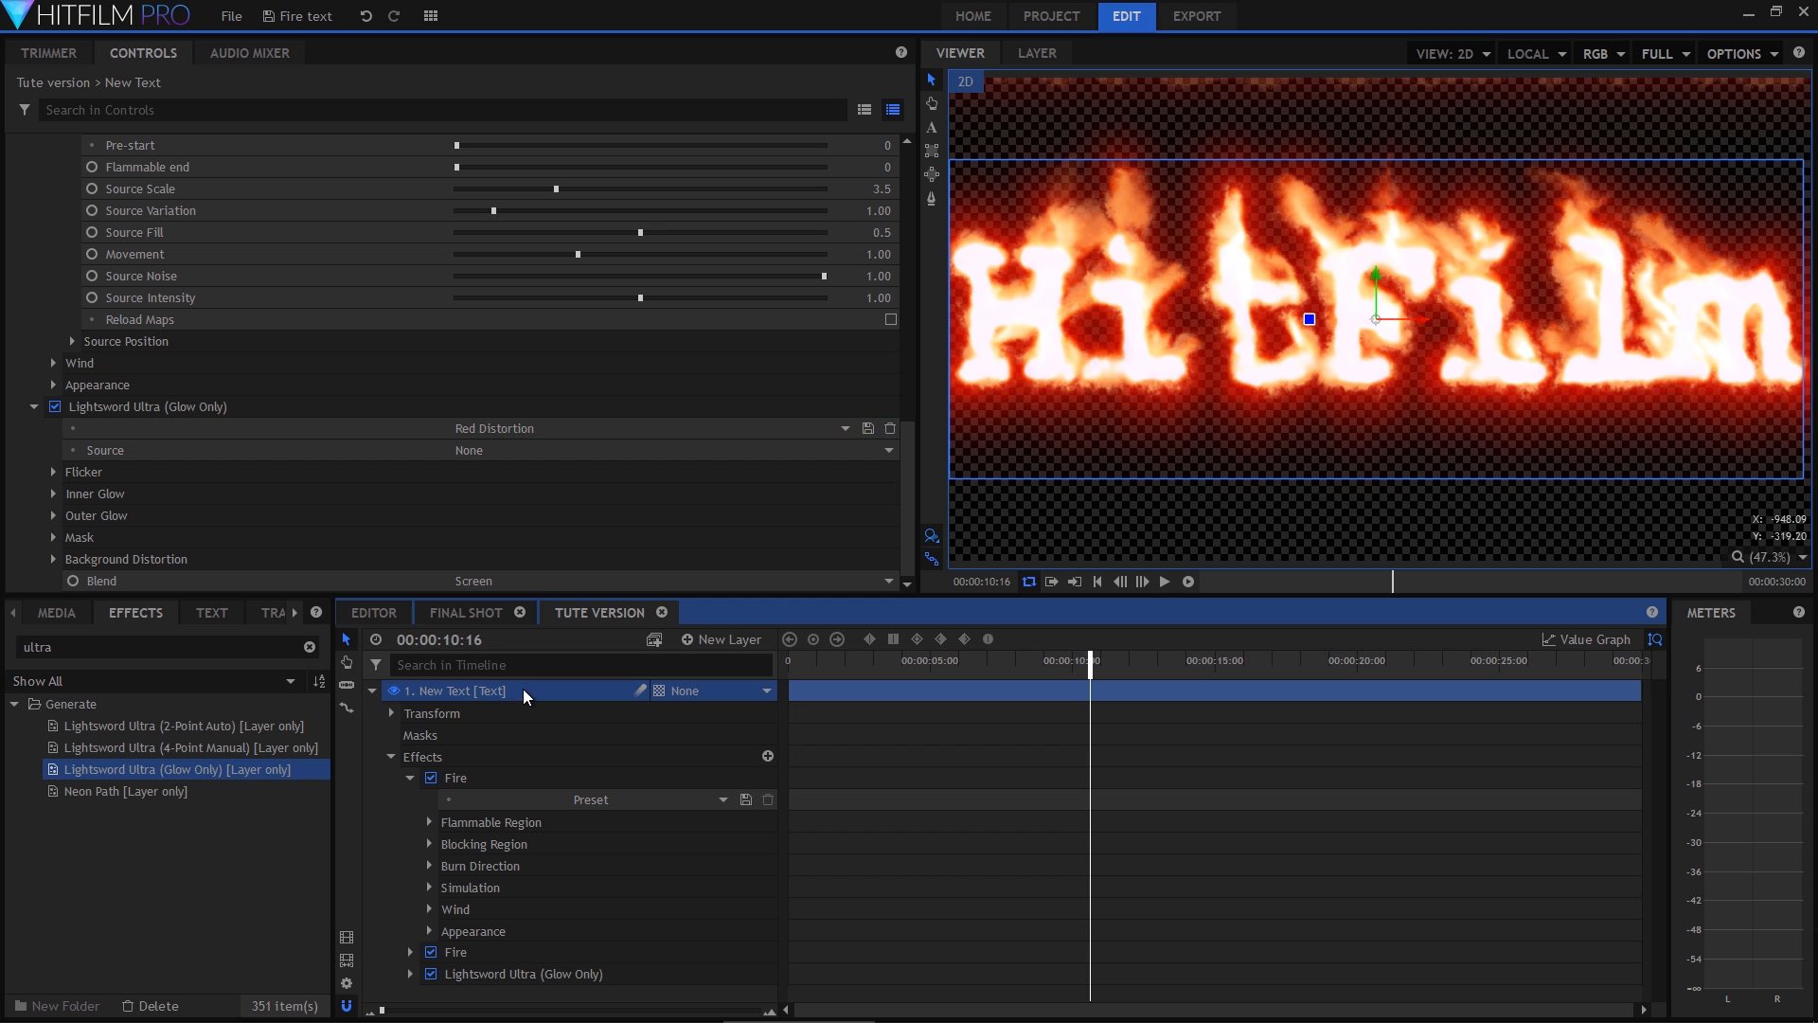
pyautogui.moveTo(1381, 281); pyautogui.dragTo(1378, 381)
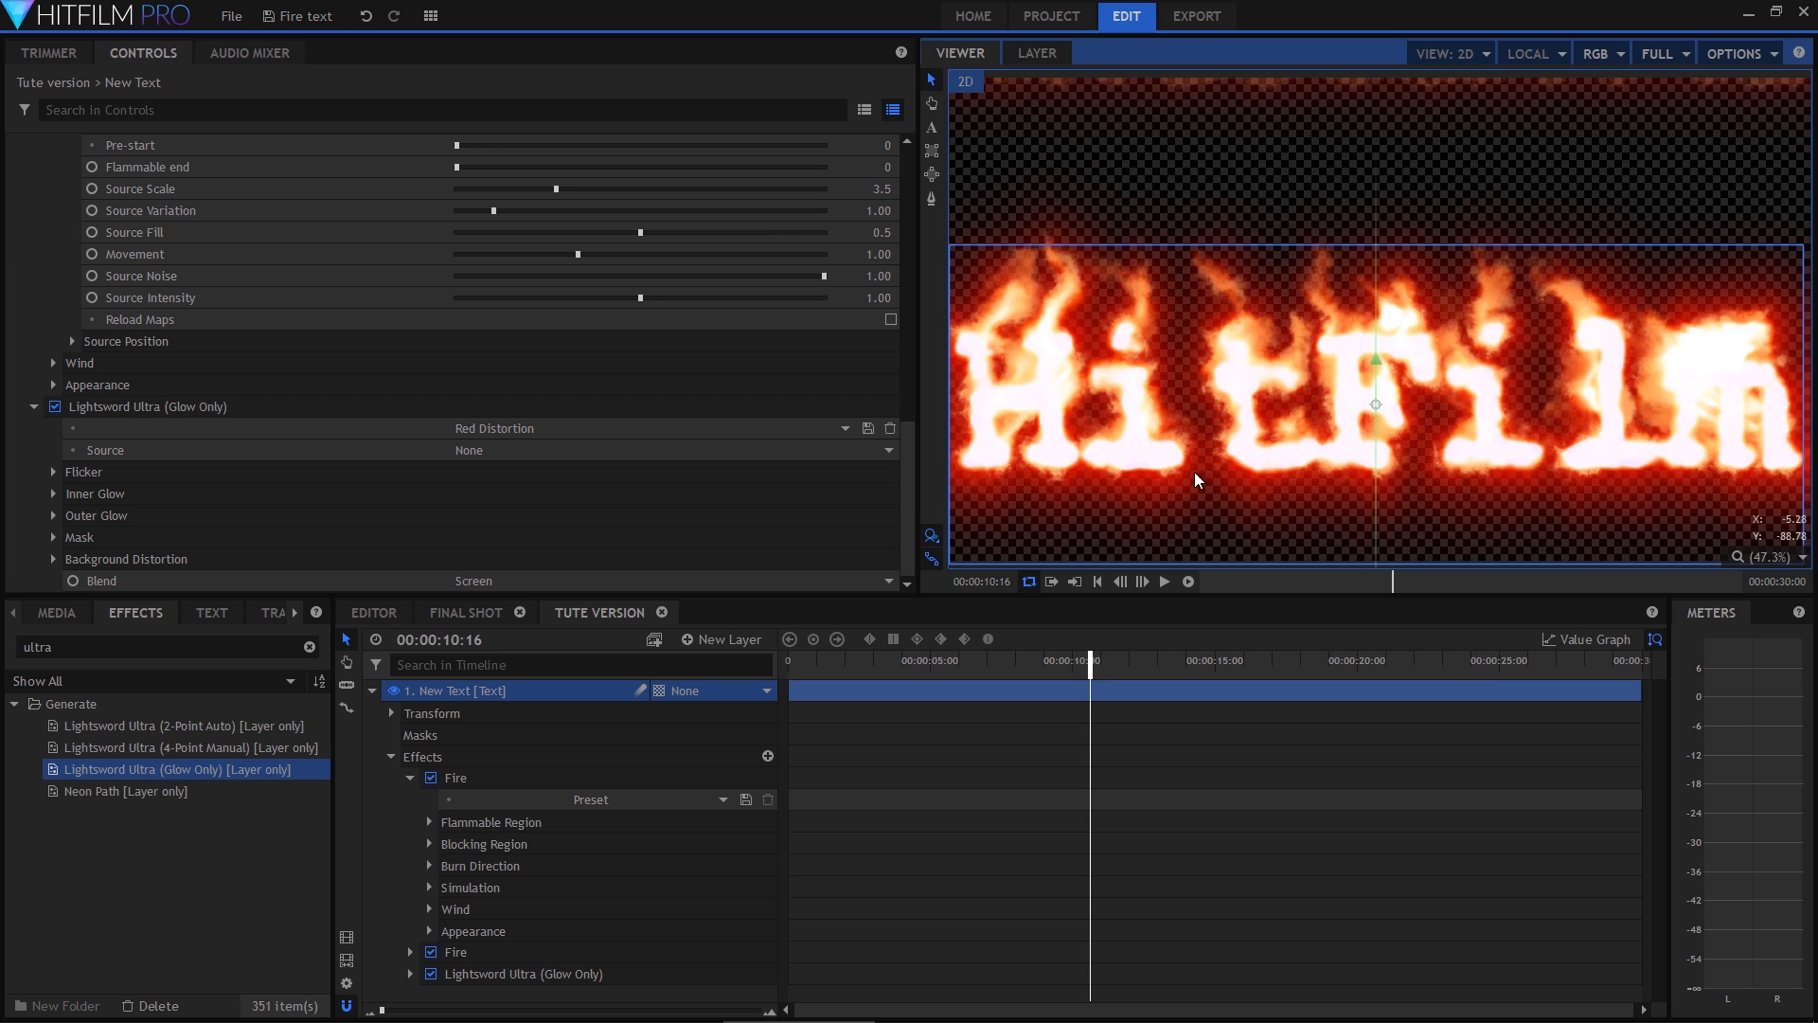
# Create a black 1920 by 1080 plane layer and place it beneath the text layer.
pyautogui.click(724, 639)
pyautogui.click(706, 660)
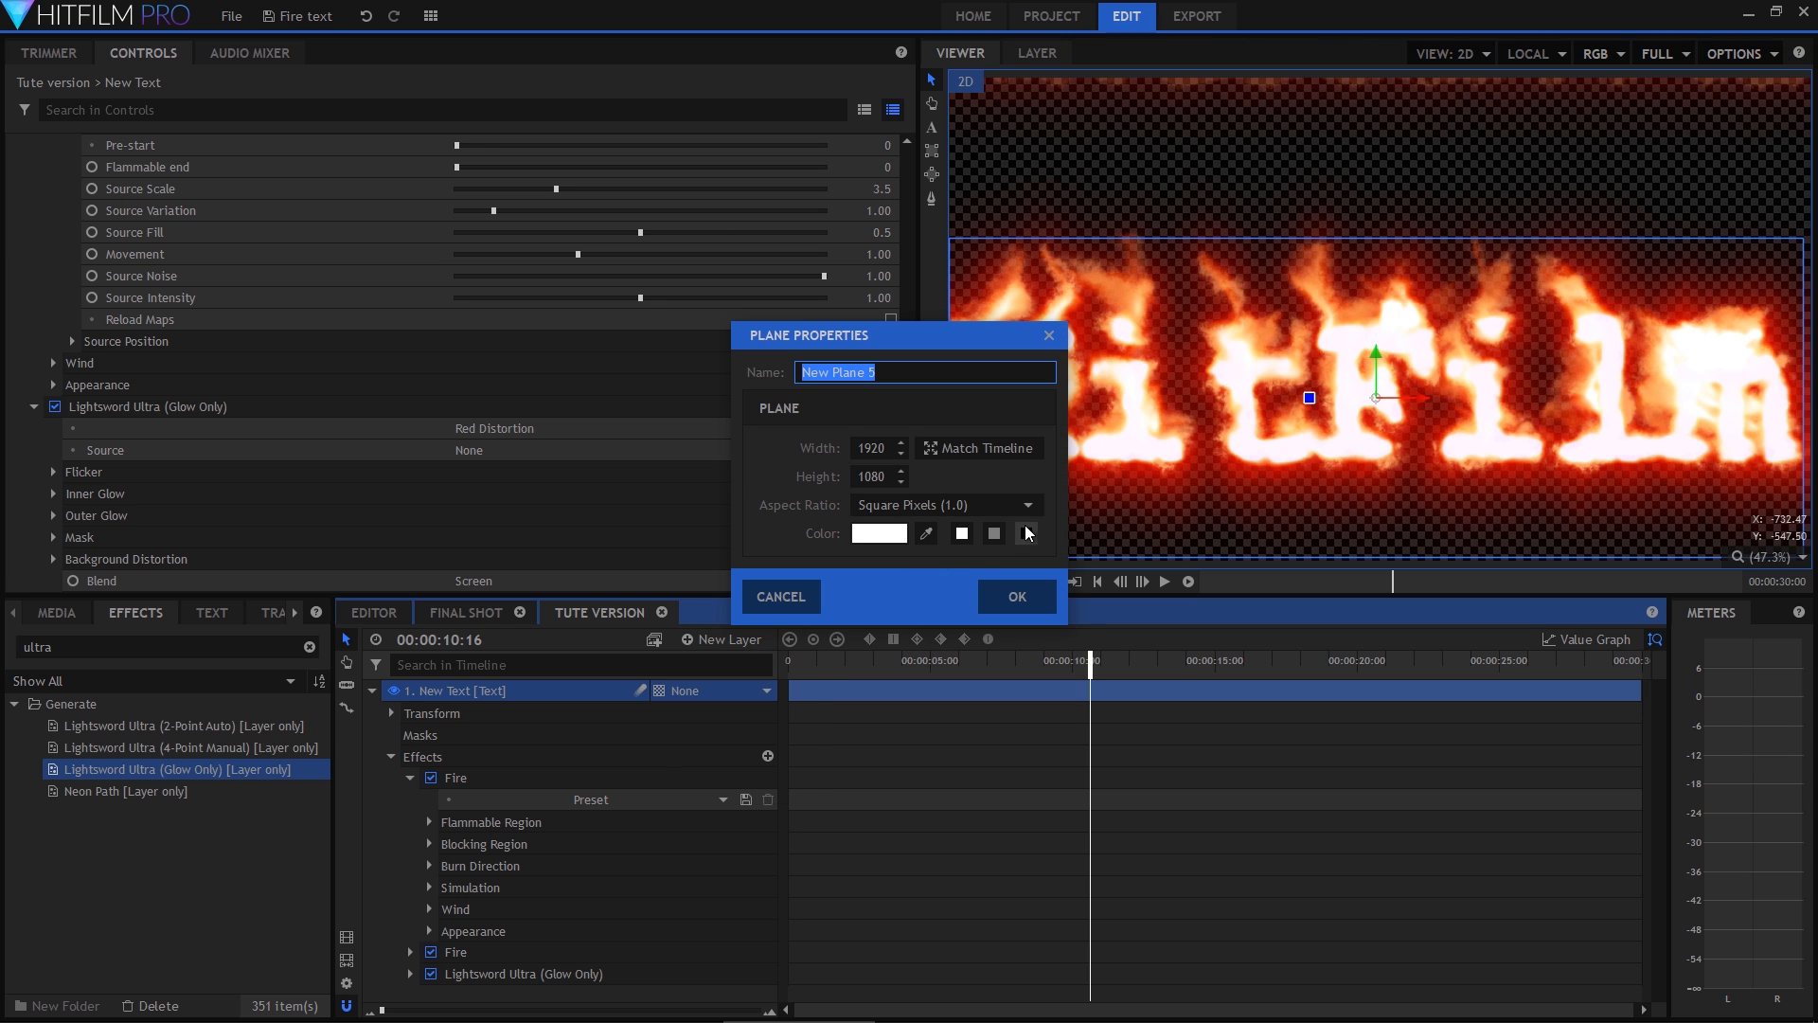
pyautogui.click(1017, 596)
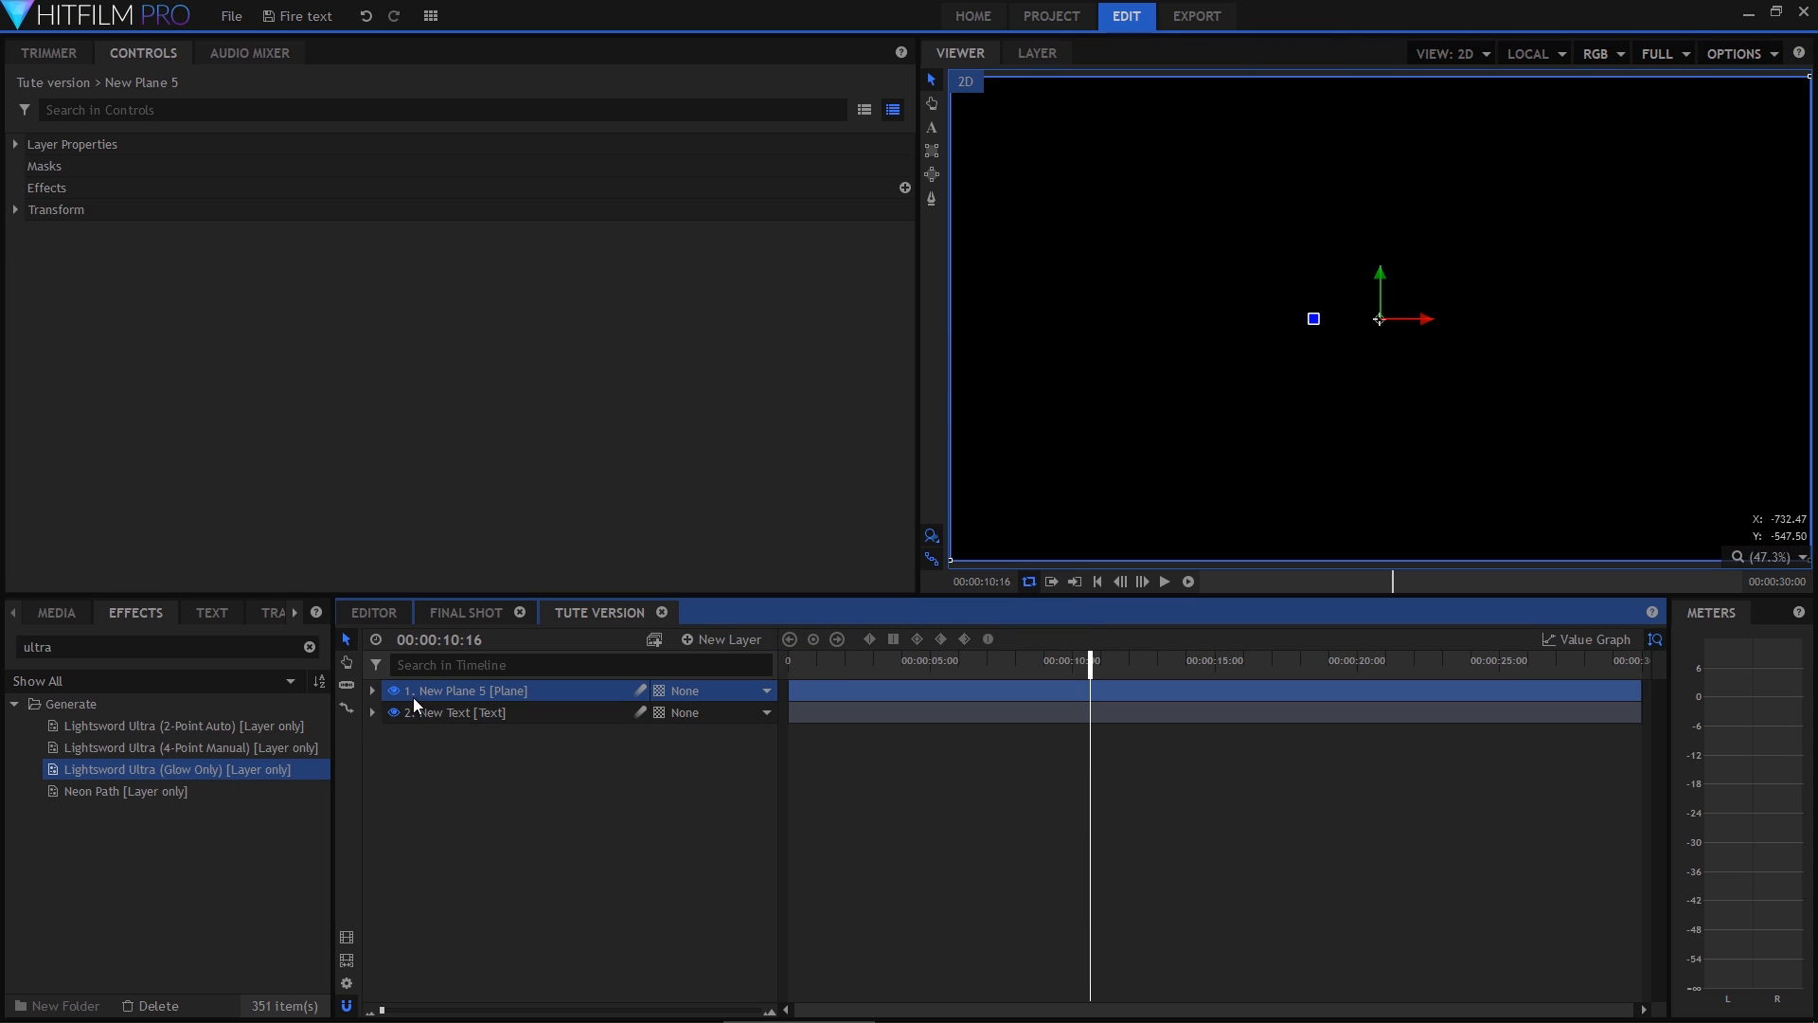
pyautogui.moveTo(456, 726); pyautogui.dragTo(451, 728)
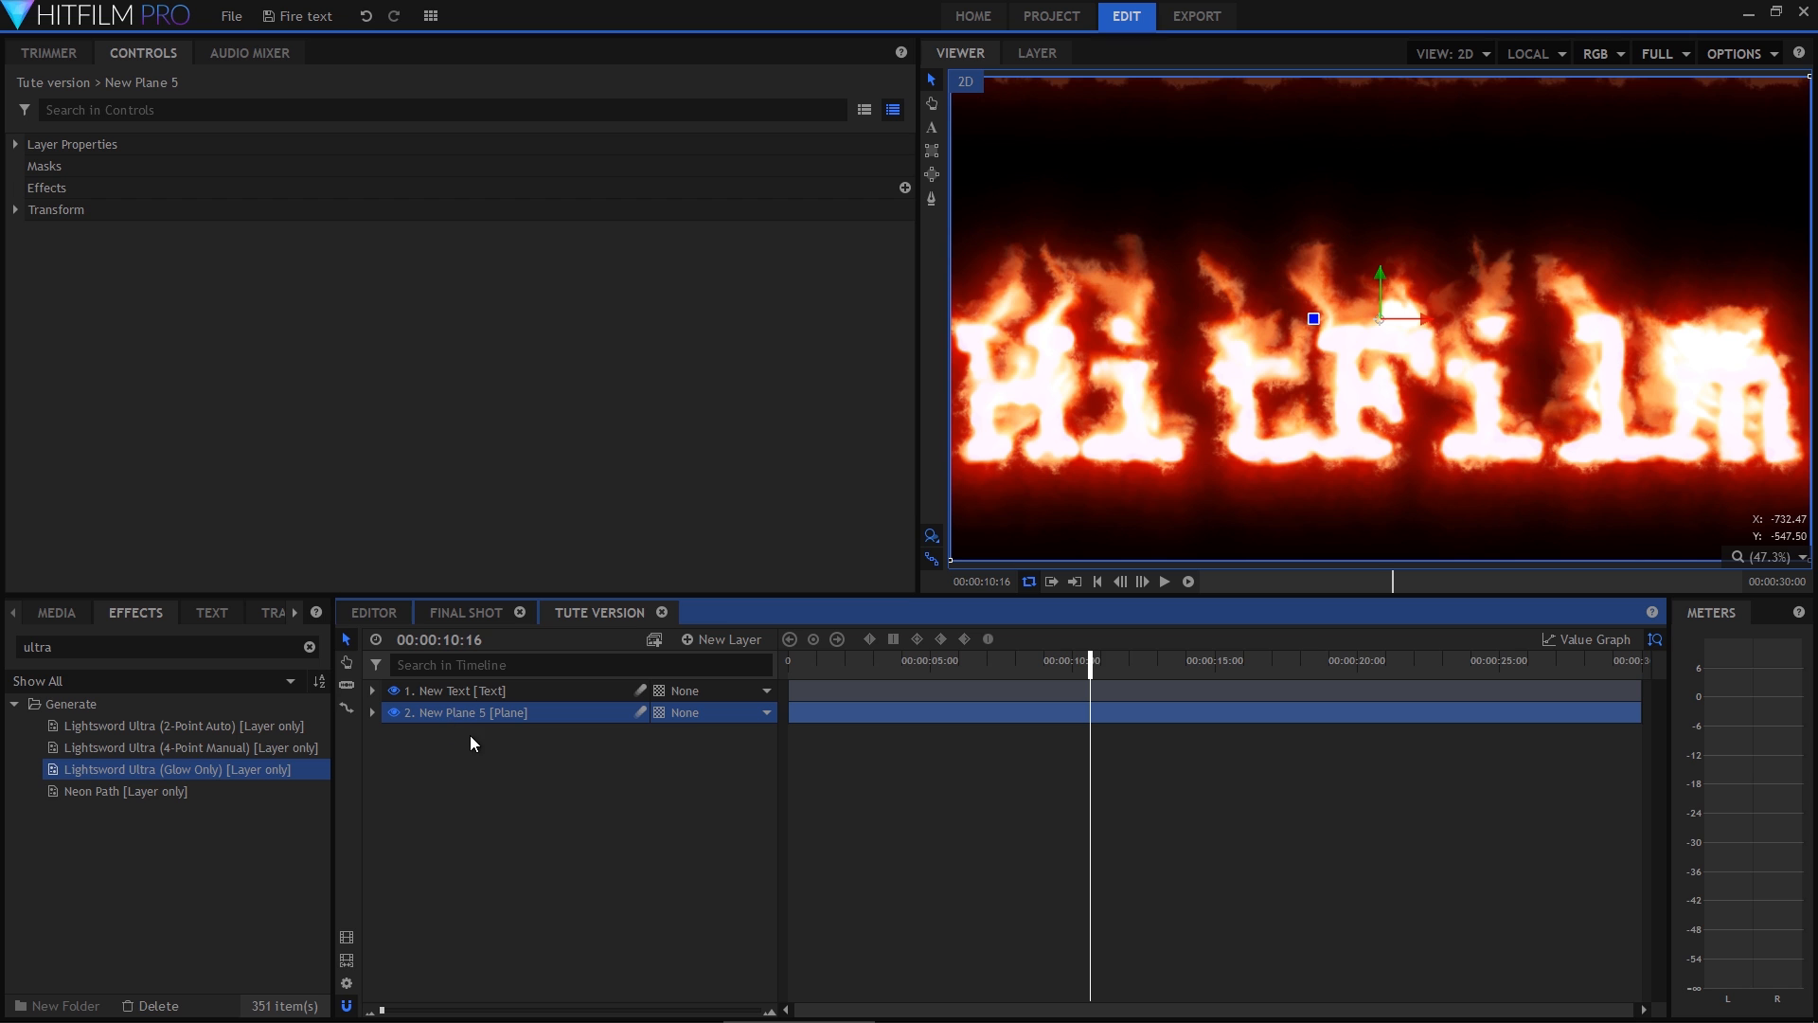
# Copy the second Fire and Lightsword Ultra (Glow Only) effects from the text layer onto the new plane.
pyautogui.click(372, 690)
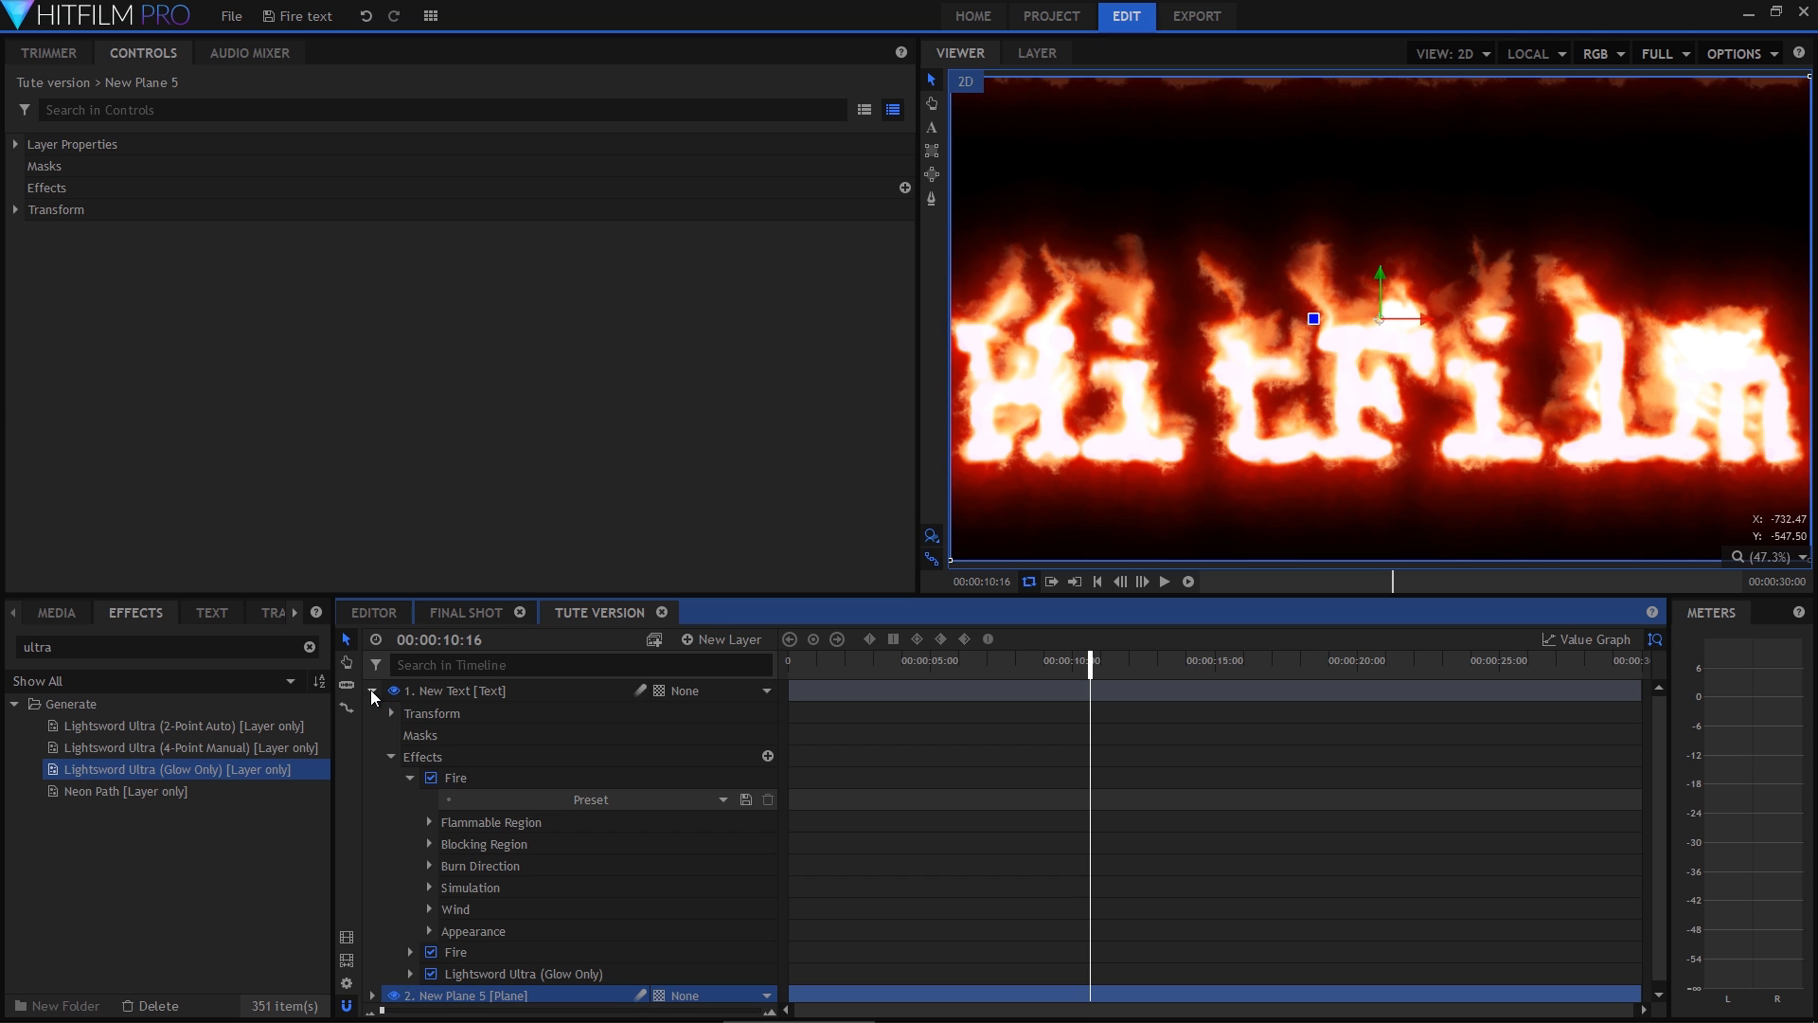
pyautogui.click(406, 777)
pyautogui.click(450, 799)
pyautogui.keyDown('shift'); pyautogui.click(467, 819); pyautogui.keyUp('shift')
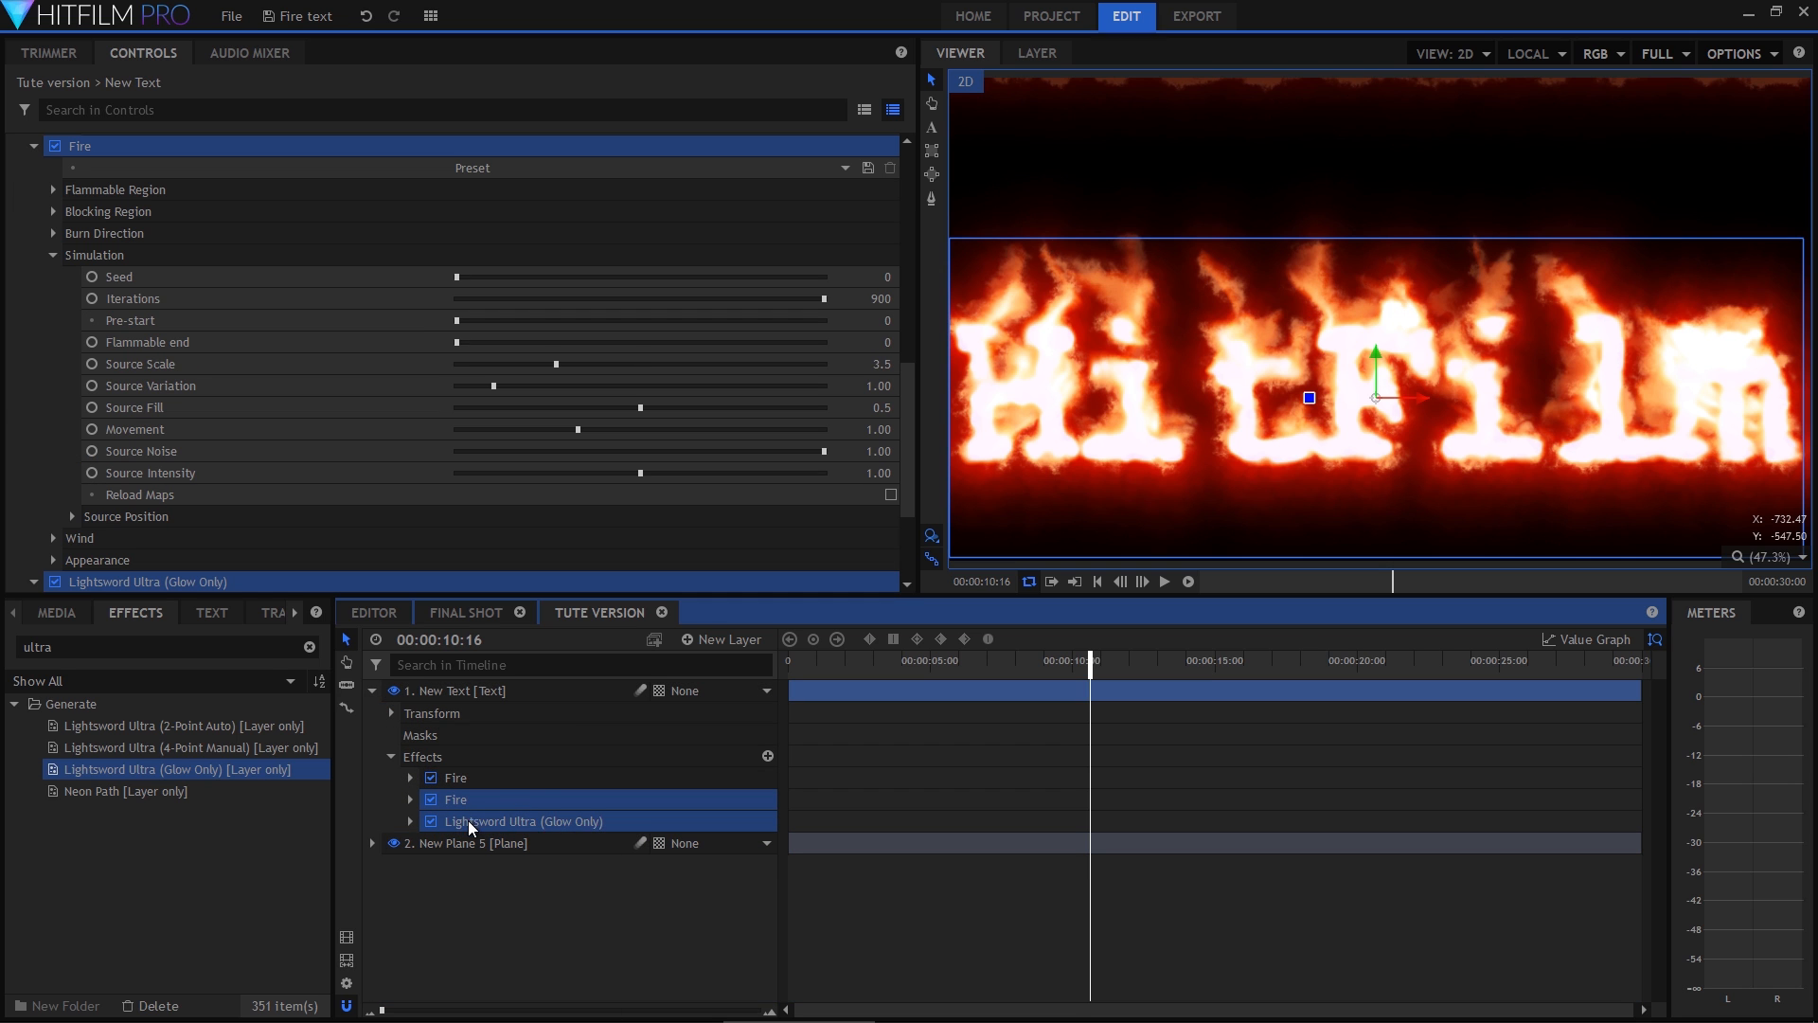
pyautogui.rightClick(468, 820)
pyautogui.click(474, 839)
pyautogui.rightClick(474, 839)
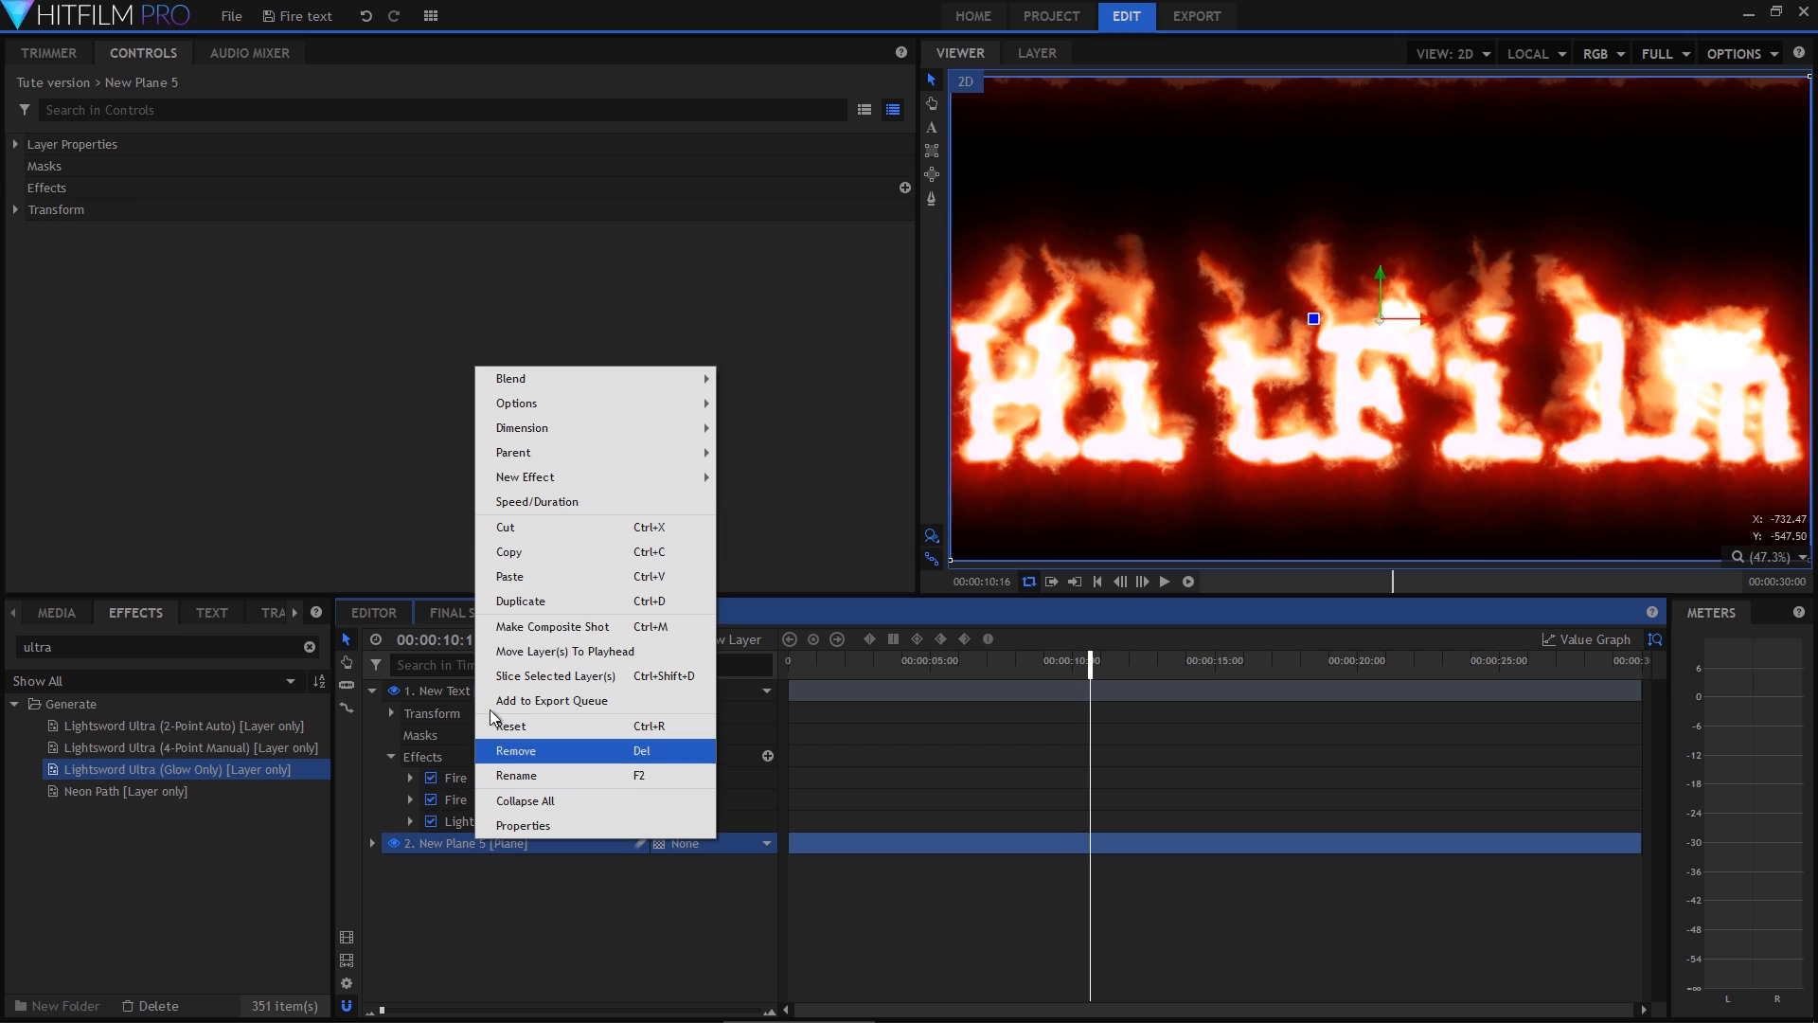
pyautogui.click(509, 576)
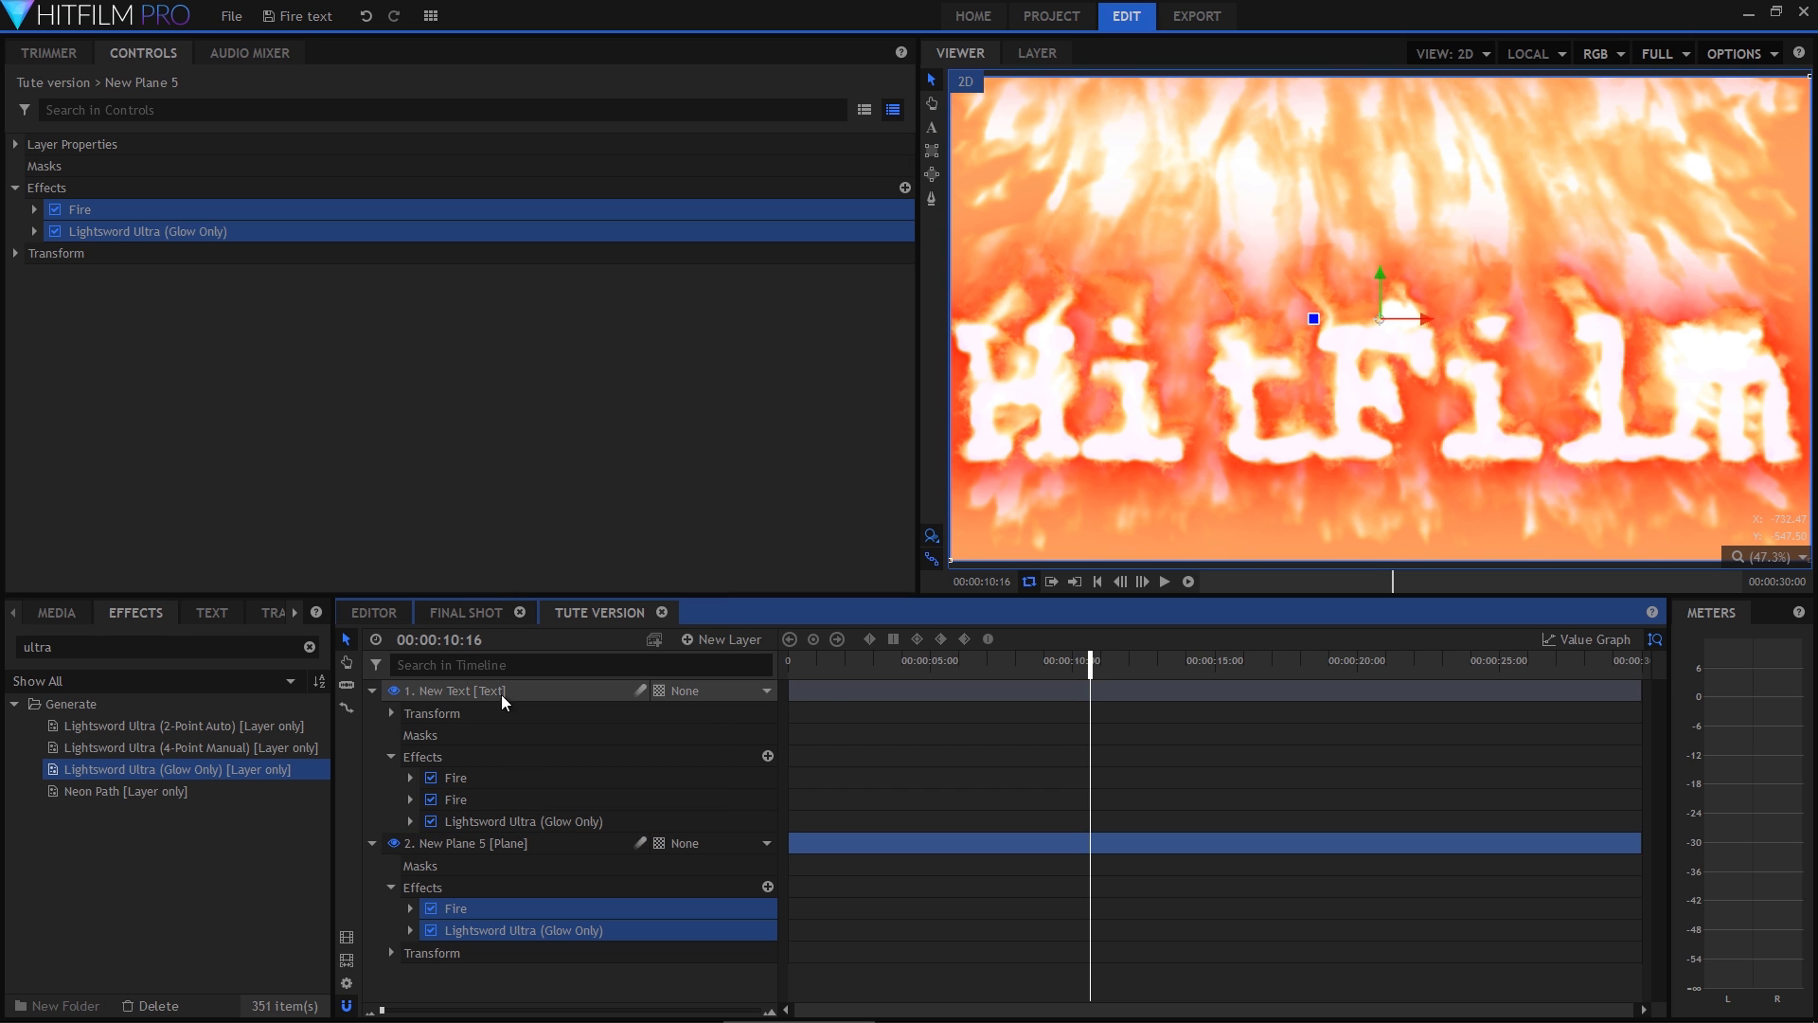
# With the playhead at 00:00:03:19, draw a thin elliptical mask on the plane spanning the base of the letters.
pyautogui.moveTo(860, 667); pyautogui.dragTo(895, 666)
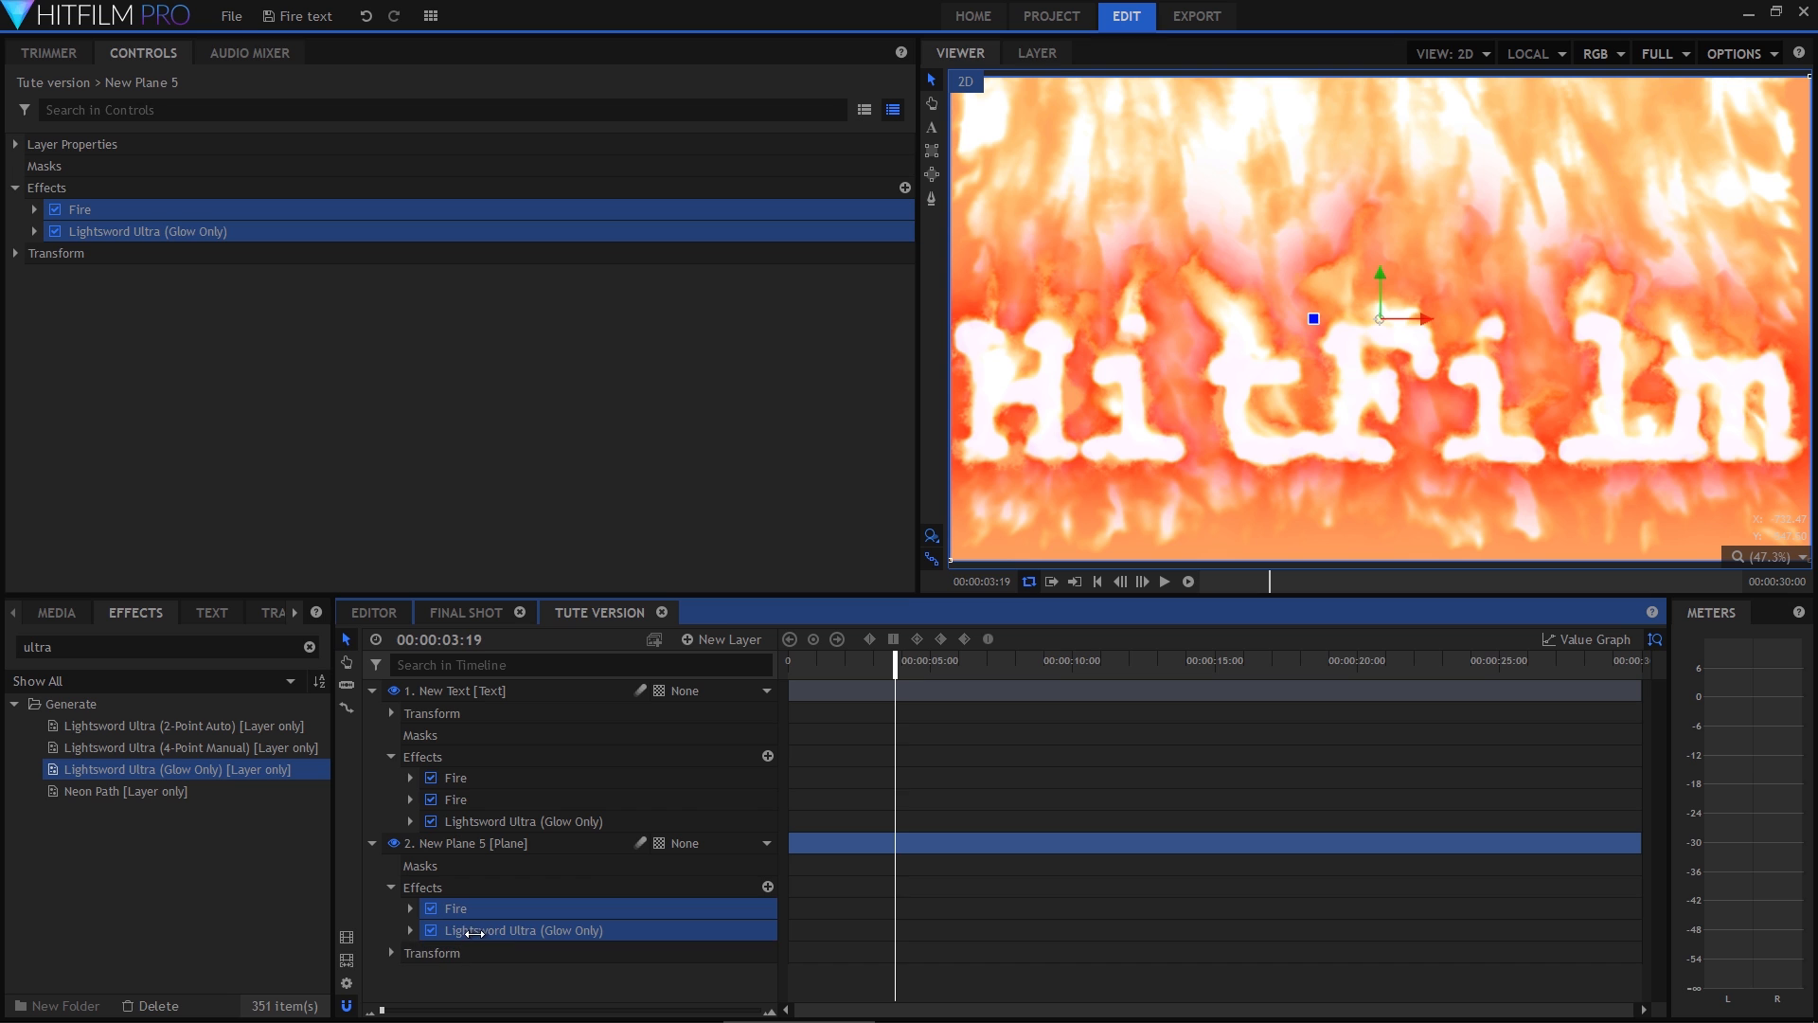
pyautogui.click(473, 932)
pyautogui.click(432, 885)
pyautogui.click(426, 866)
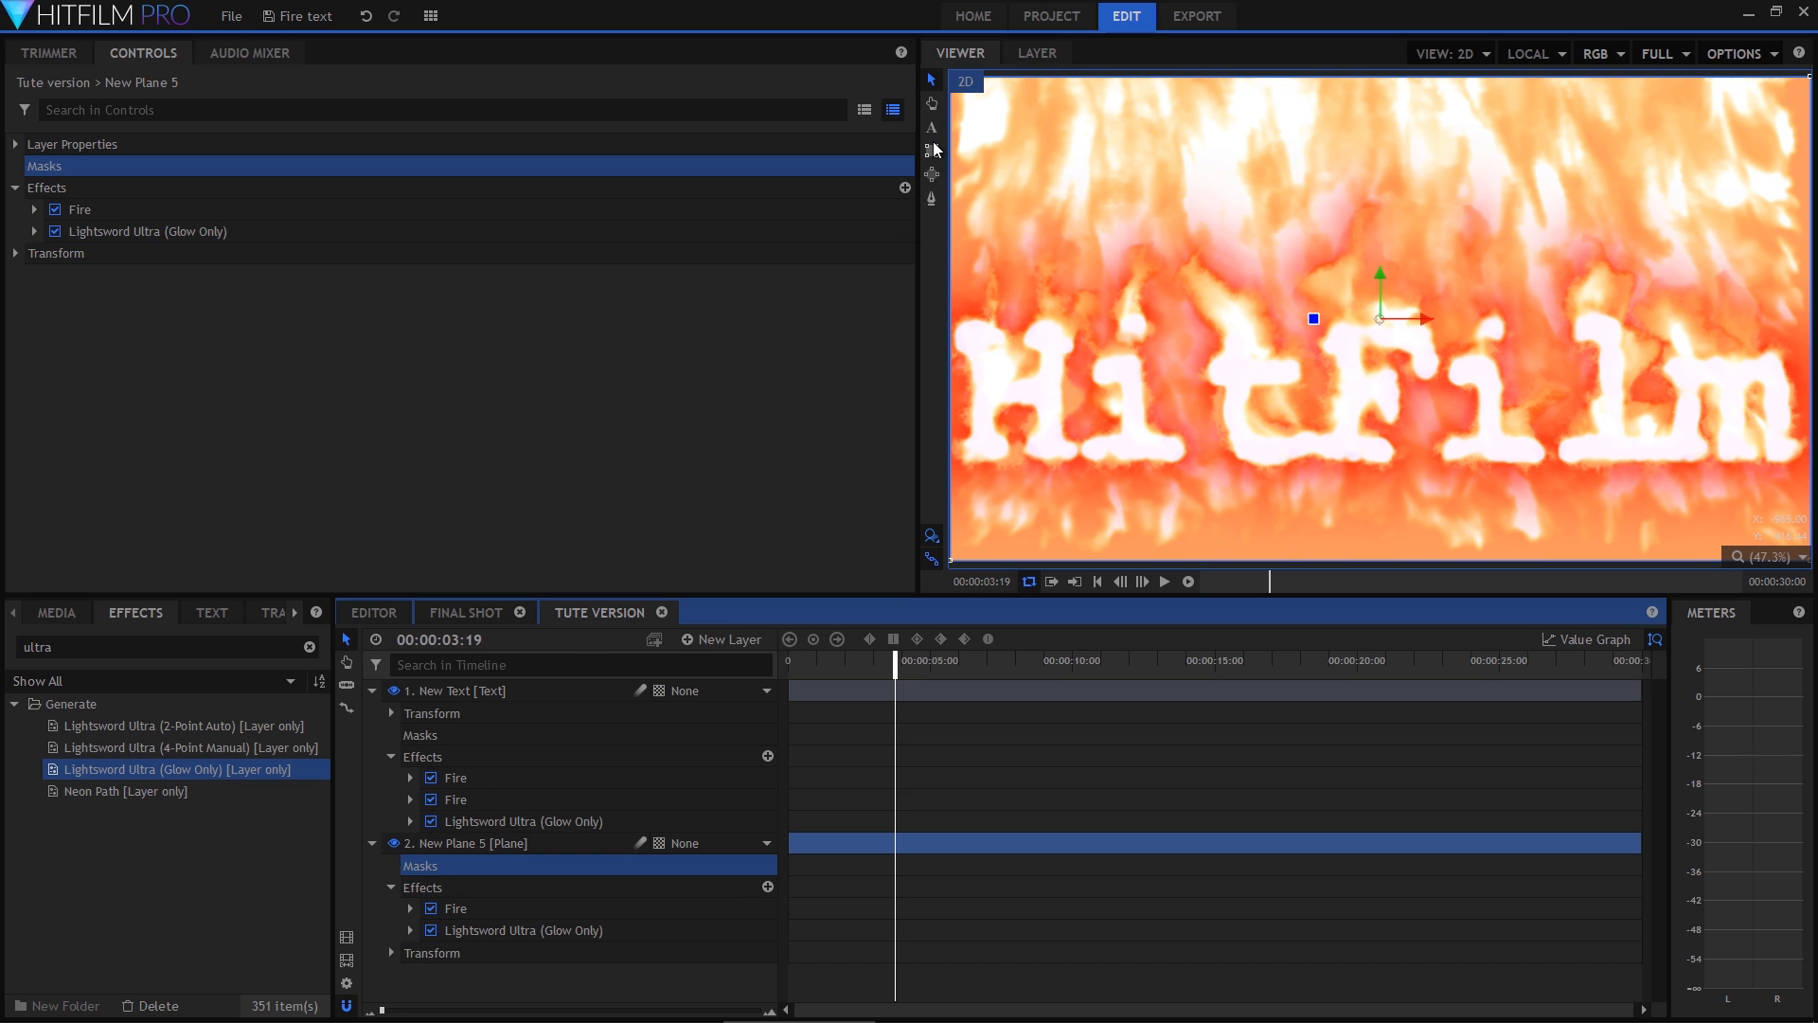
pyautogui.click(932, 150)
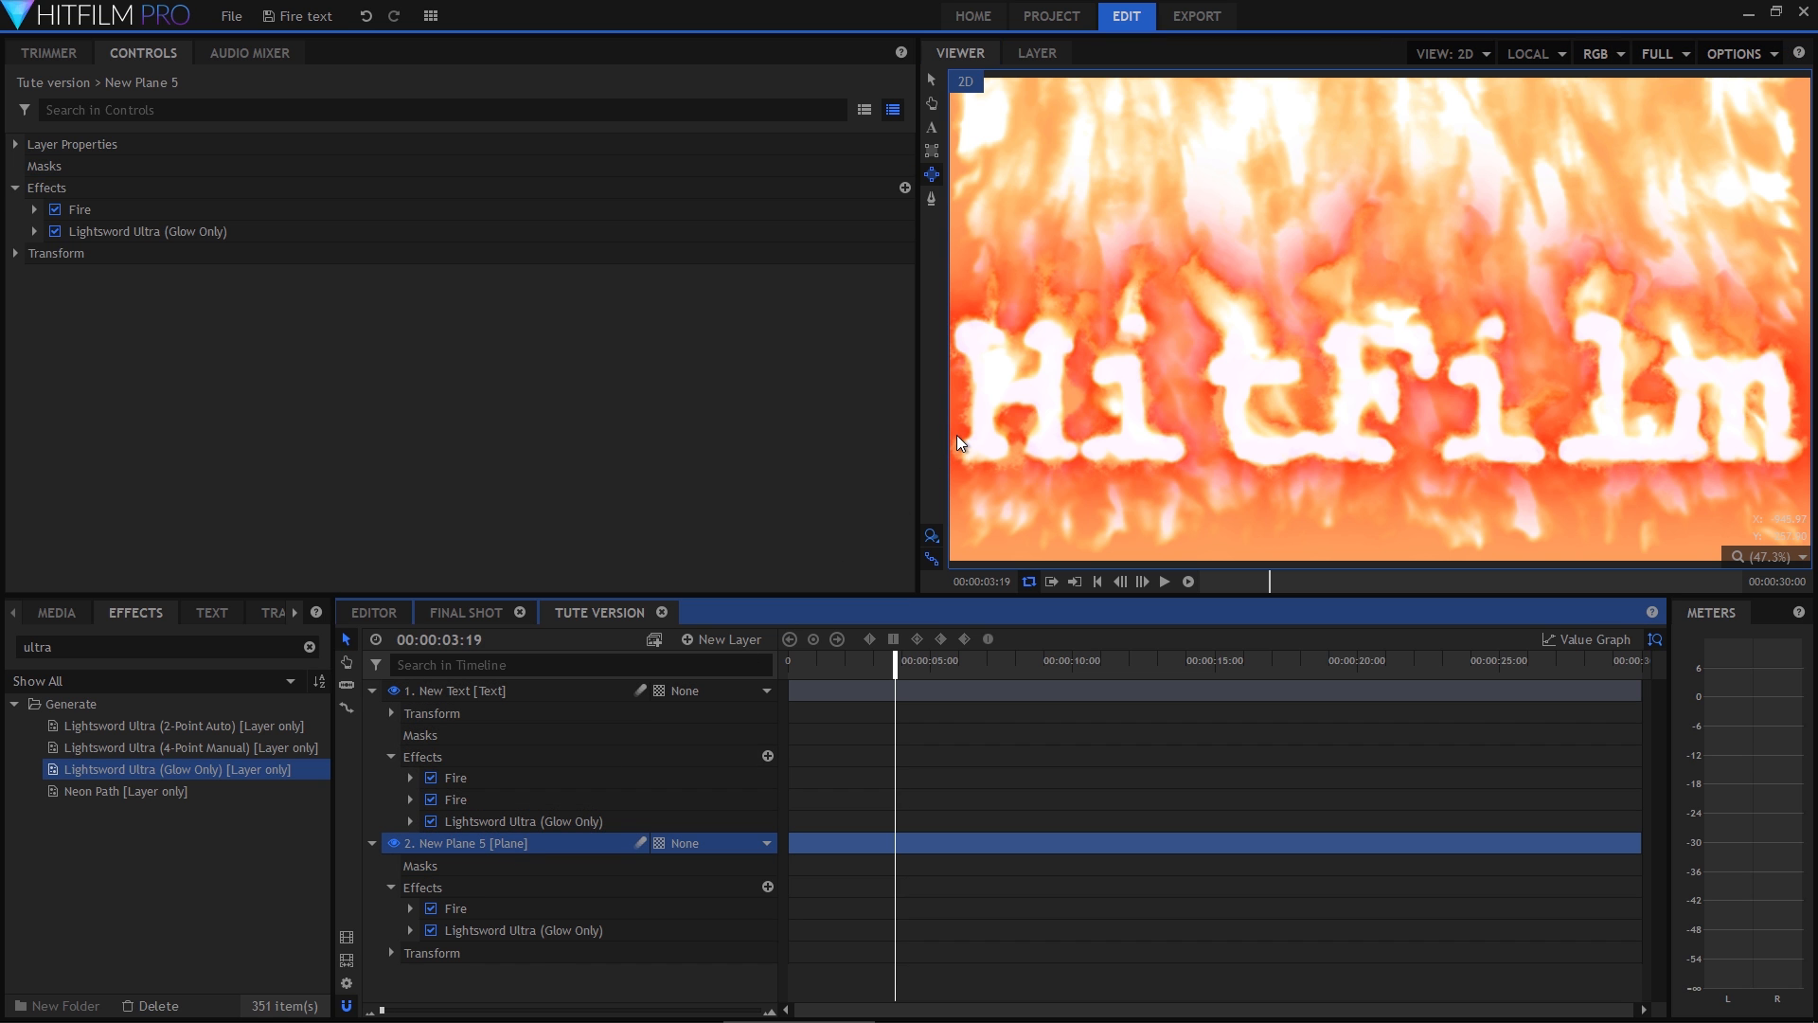
pyautogui.moveTo(956, 435); pyautogui.dragTo(1058, 445)
pyautogui.moveTo(1178, 471)
pyautogui.mouseDown()
pyautogui.moveTo(1634, 451)
pyautogui.moveTo(1813, 467)
pyautogui.mouseUp()
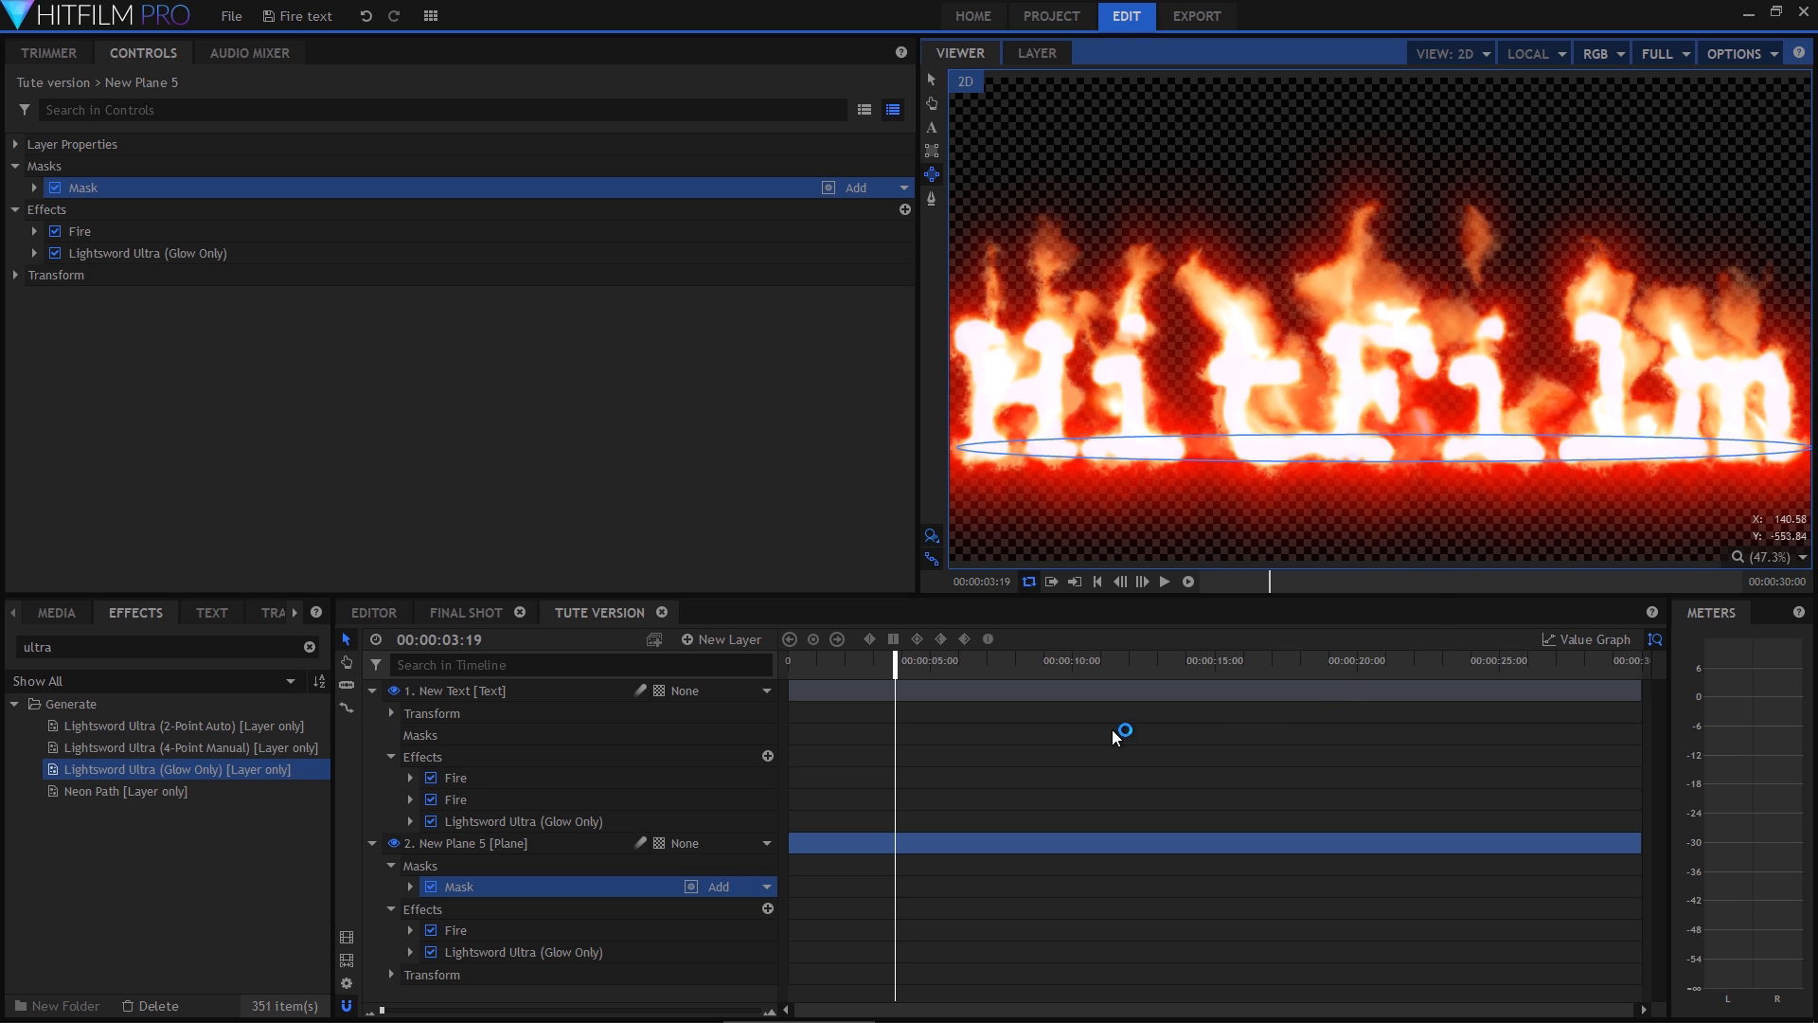
# Set the text layer's blend mode to Screen and move the playhead to 00:00:03:11.
pyautogui.rightClick(591, 689)
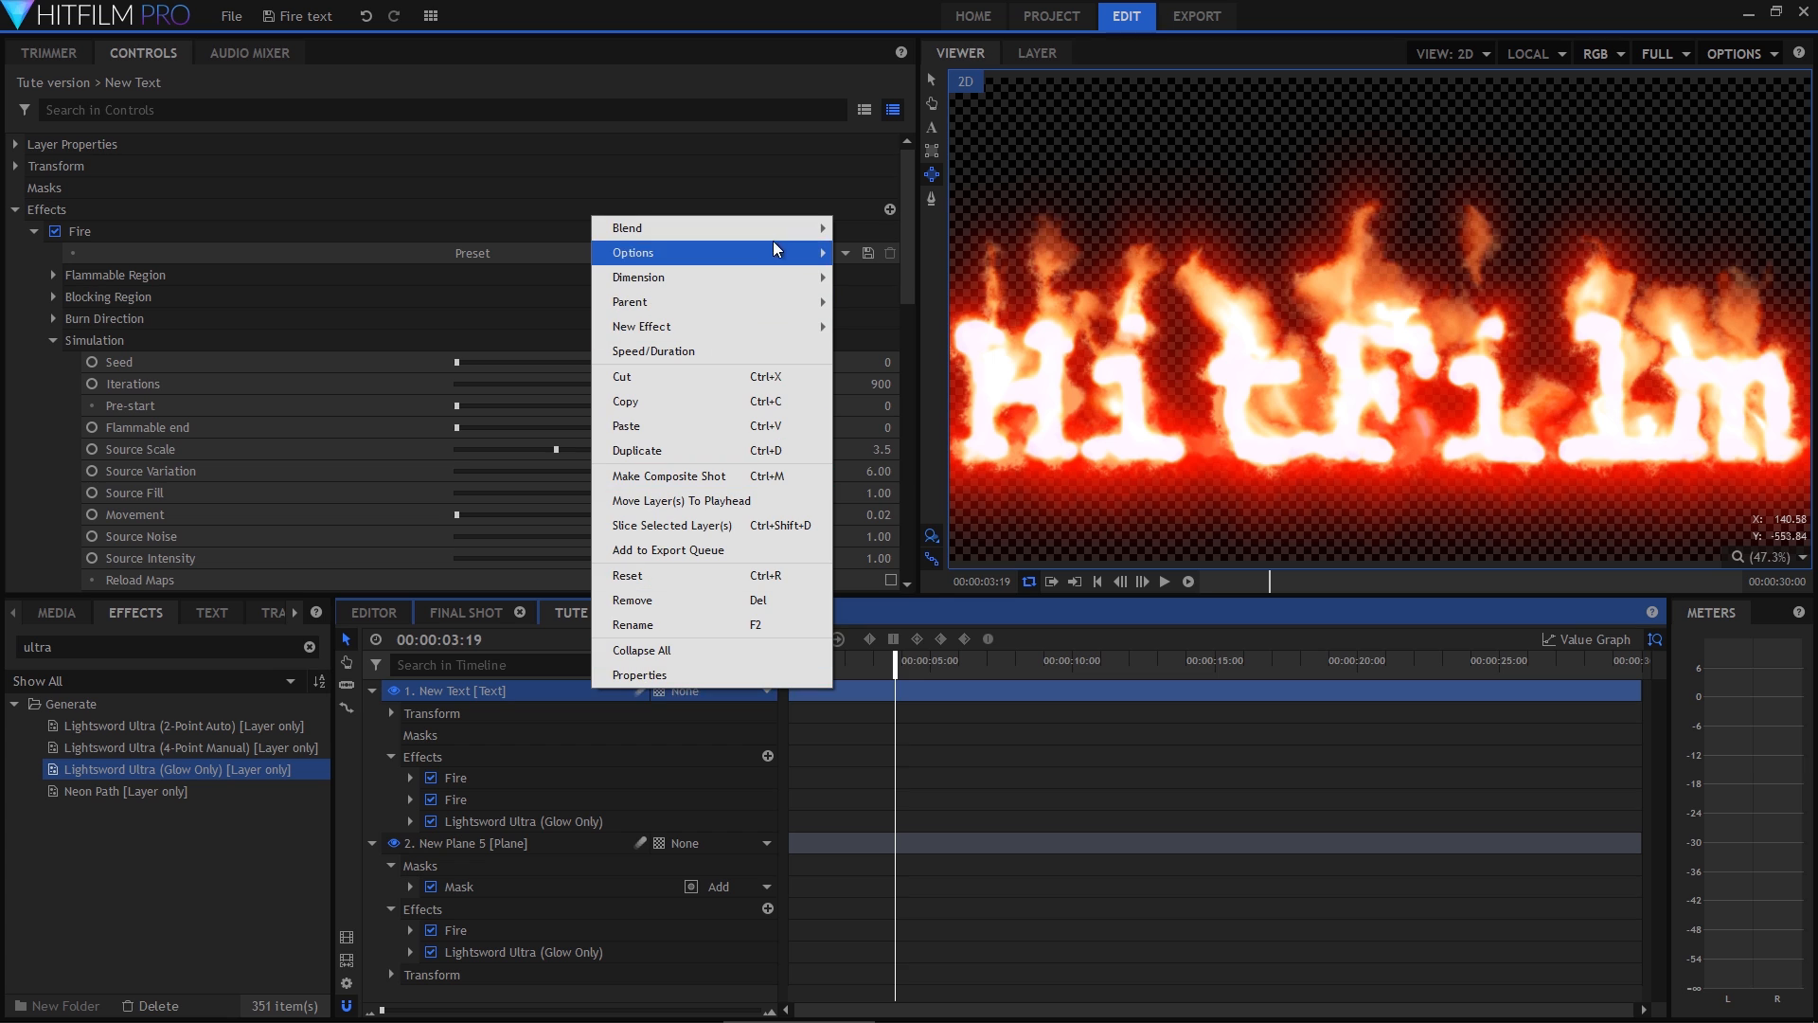
pyautogui.moveTo(786, 228)
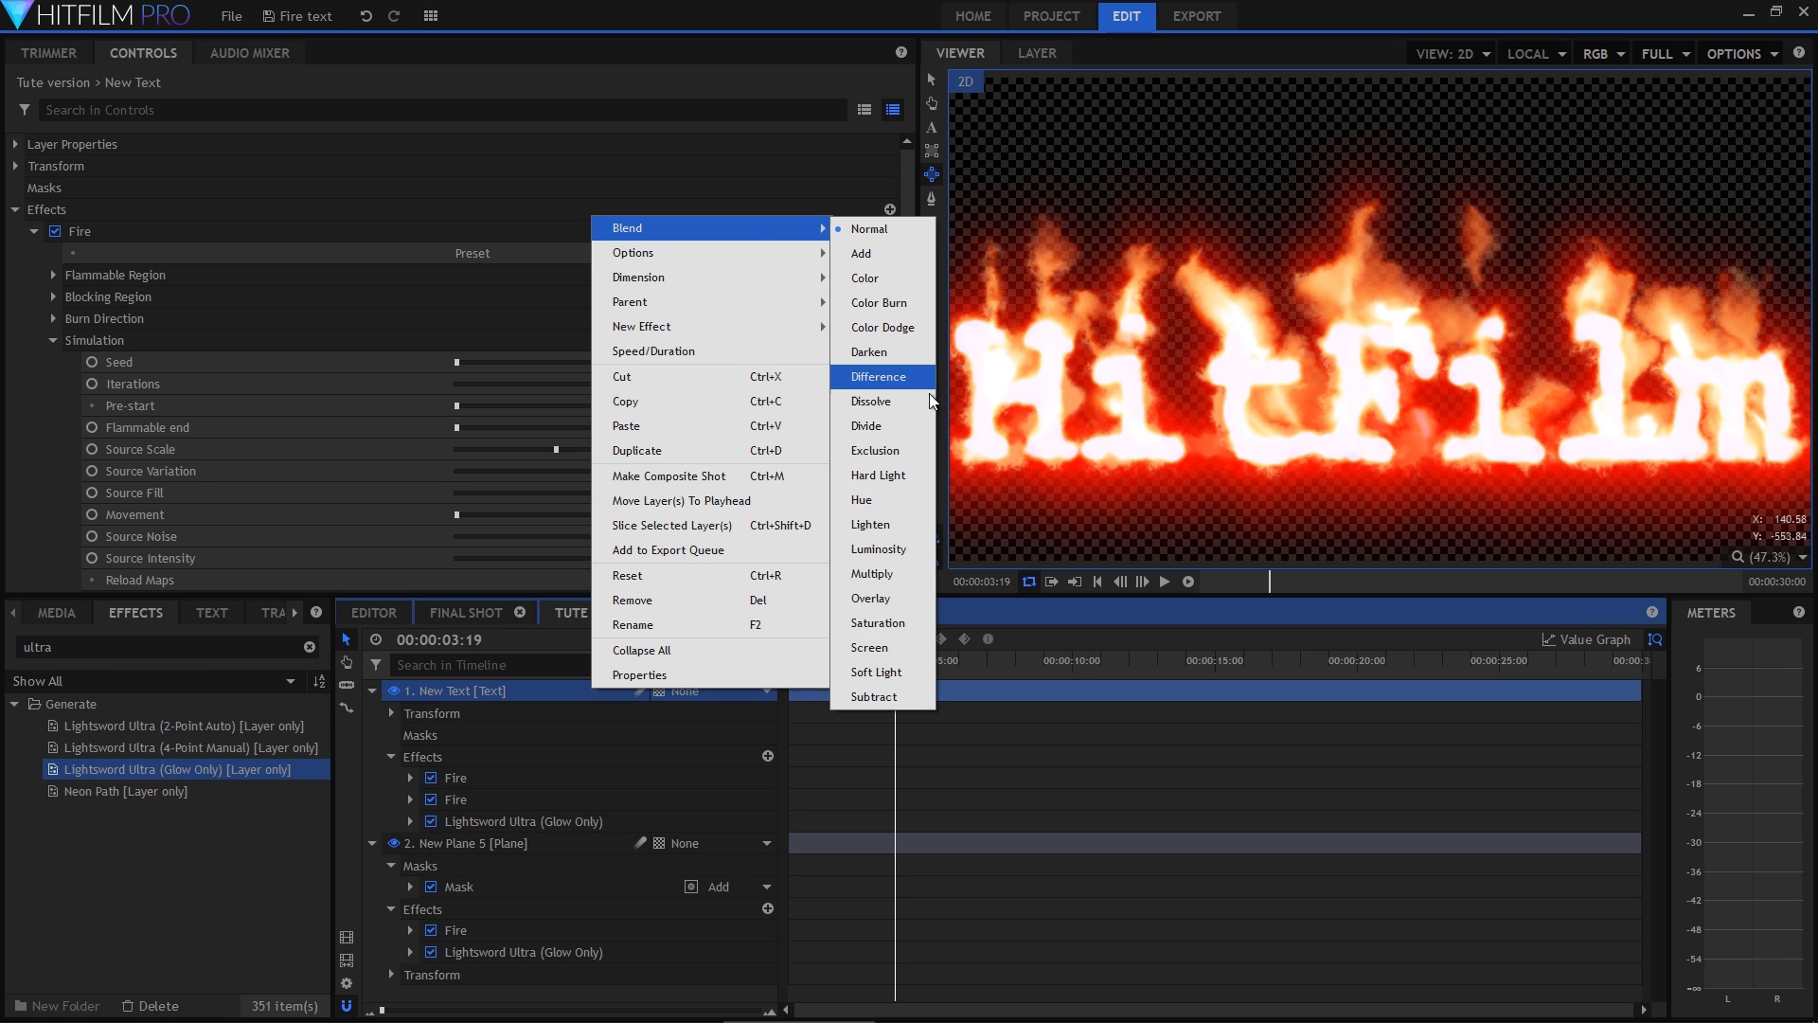
pyautogui.click(883, 644)
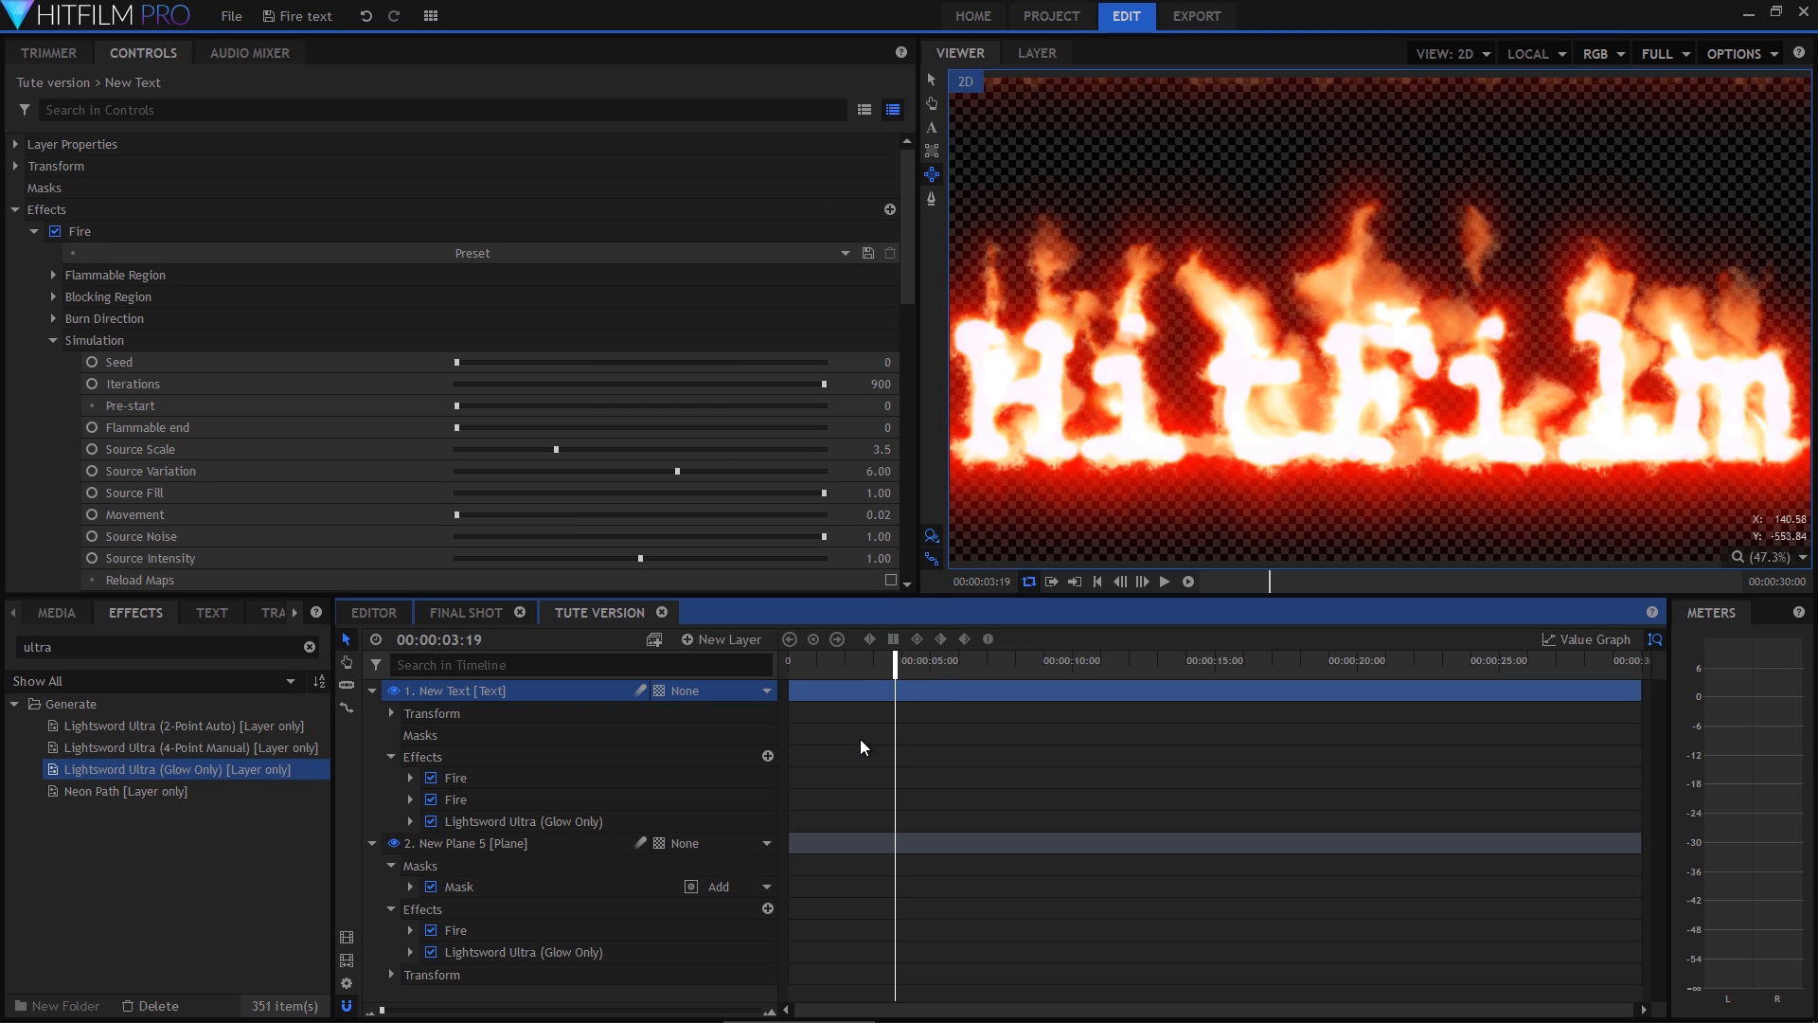
pyautogui.moveTo(838, 665); pyautogui.dragTo(886, 674)
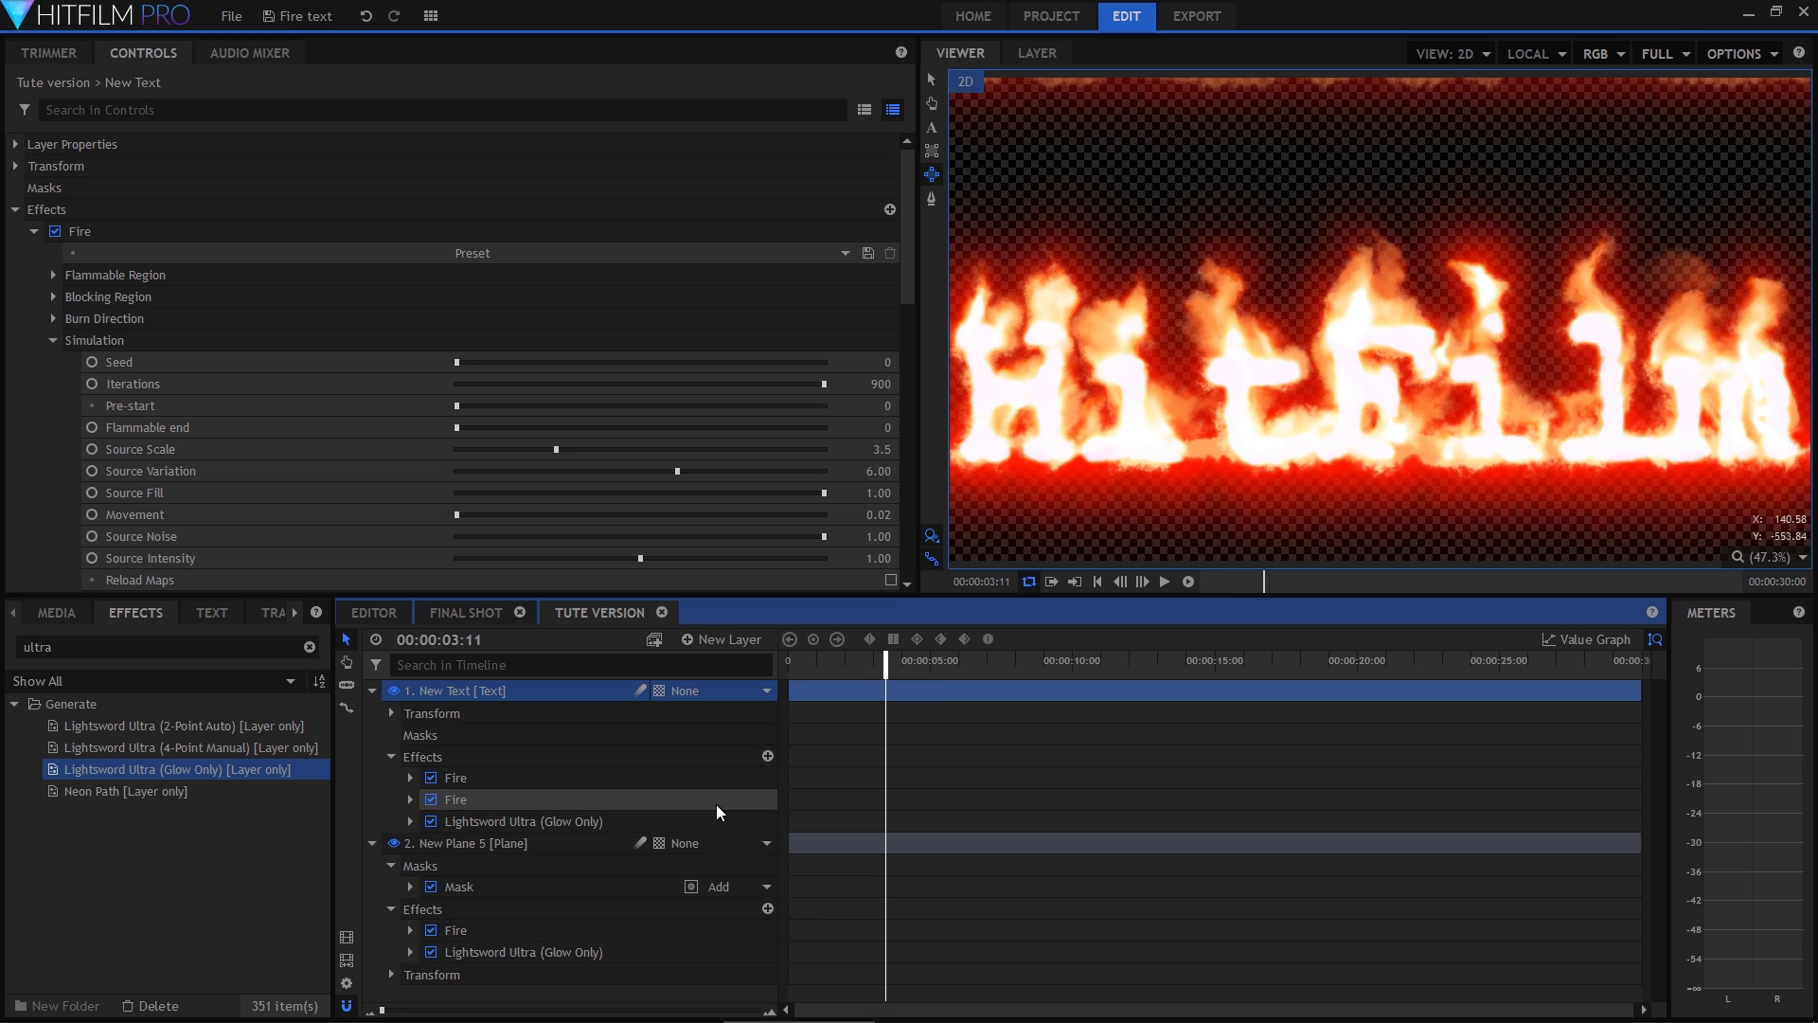
# Draw an oval mask on the burning plane and position it over the upper gap between the letters H and i.
pyautogui.click(478, 843)
pyautogui.moveTo(1001, 304); pyautogui.dragTo(1019, 330)
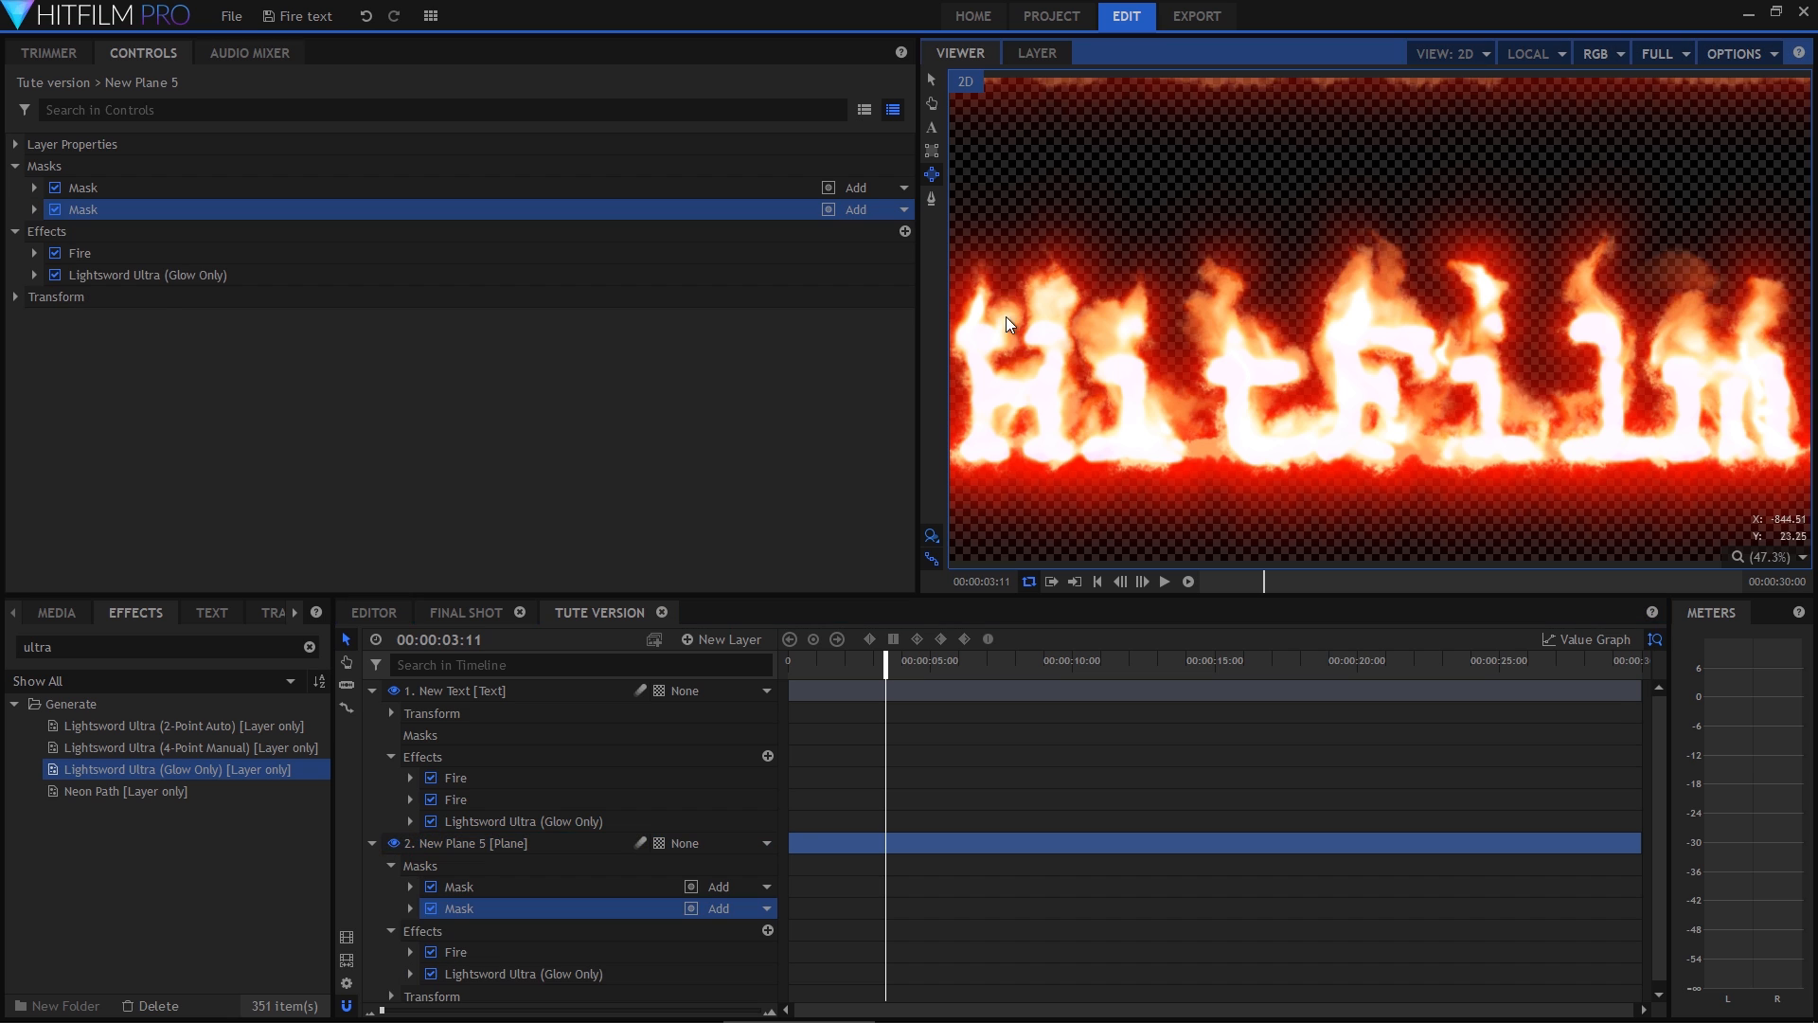
pyautogui.moveTo(1083, 417); pyautogui.dragTo(1048, 356)
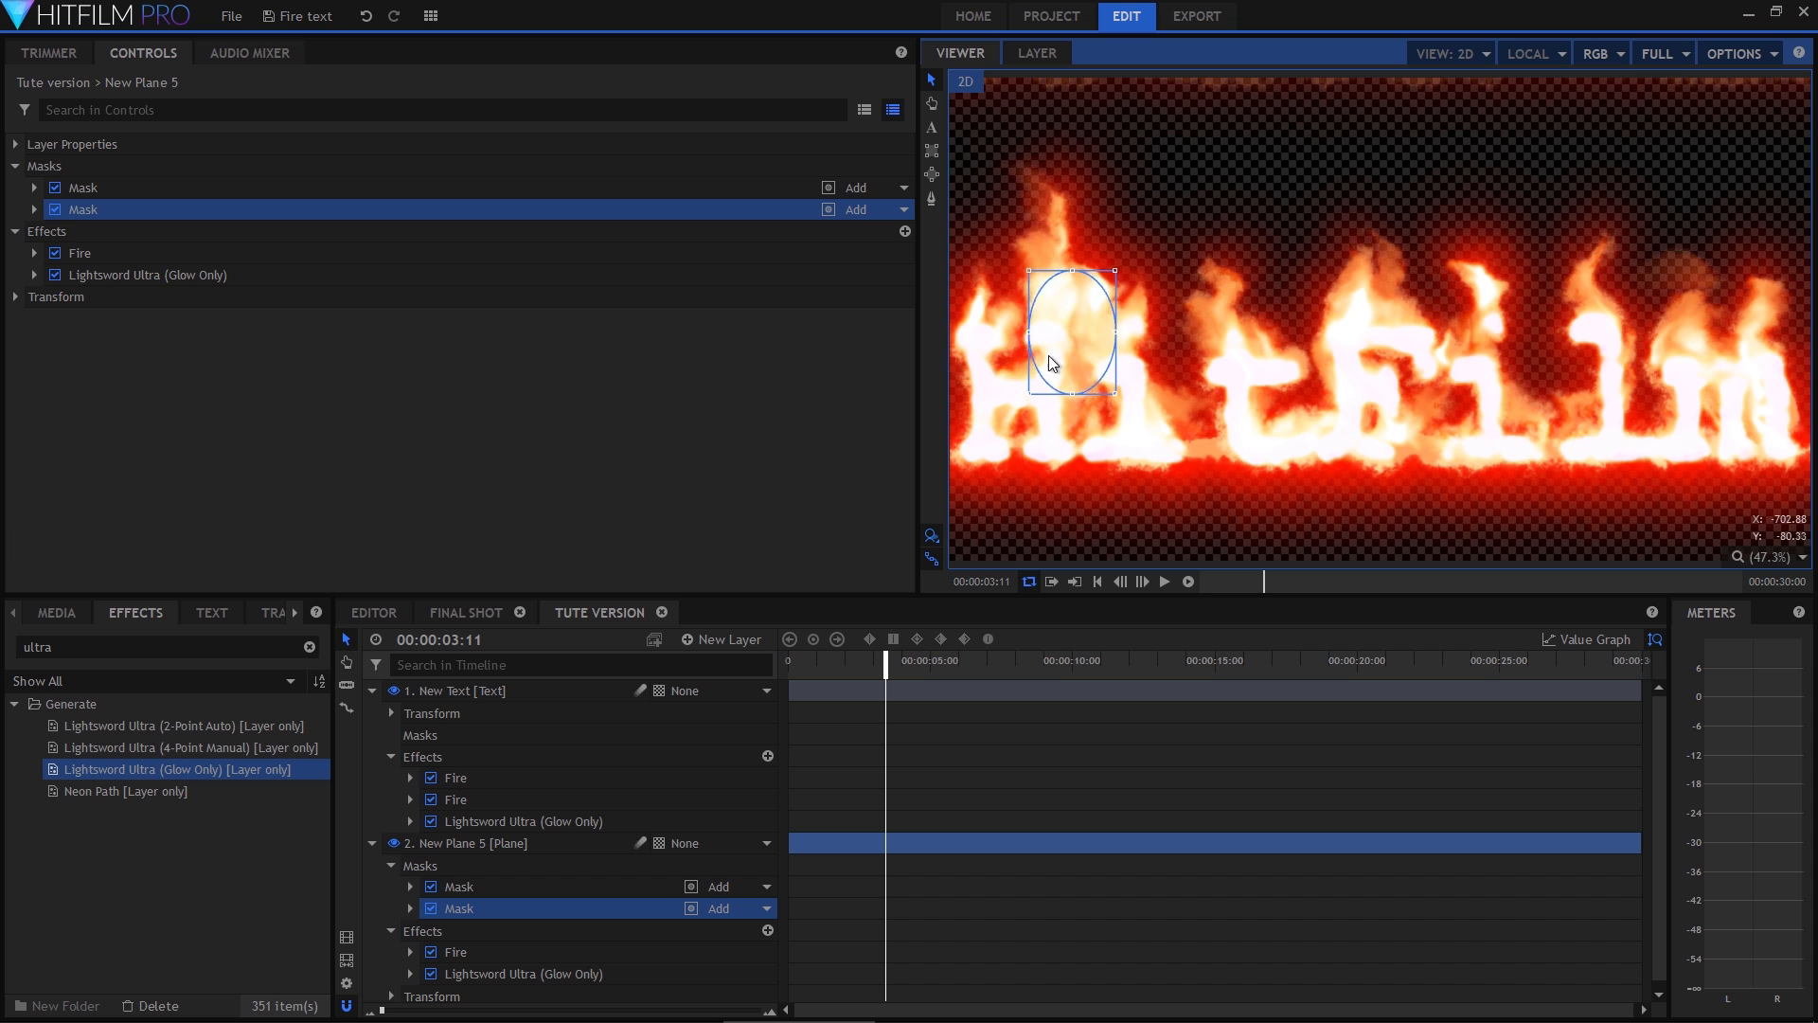
# Add another oval mask to the burning plane near the l and shift it up and over the top of the m.
pyautogui.click(498, 846)
pyautogui.click(931, 174)
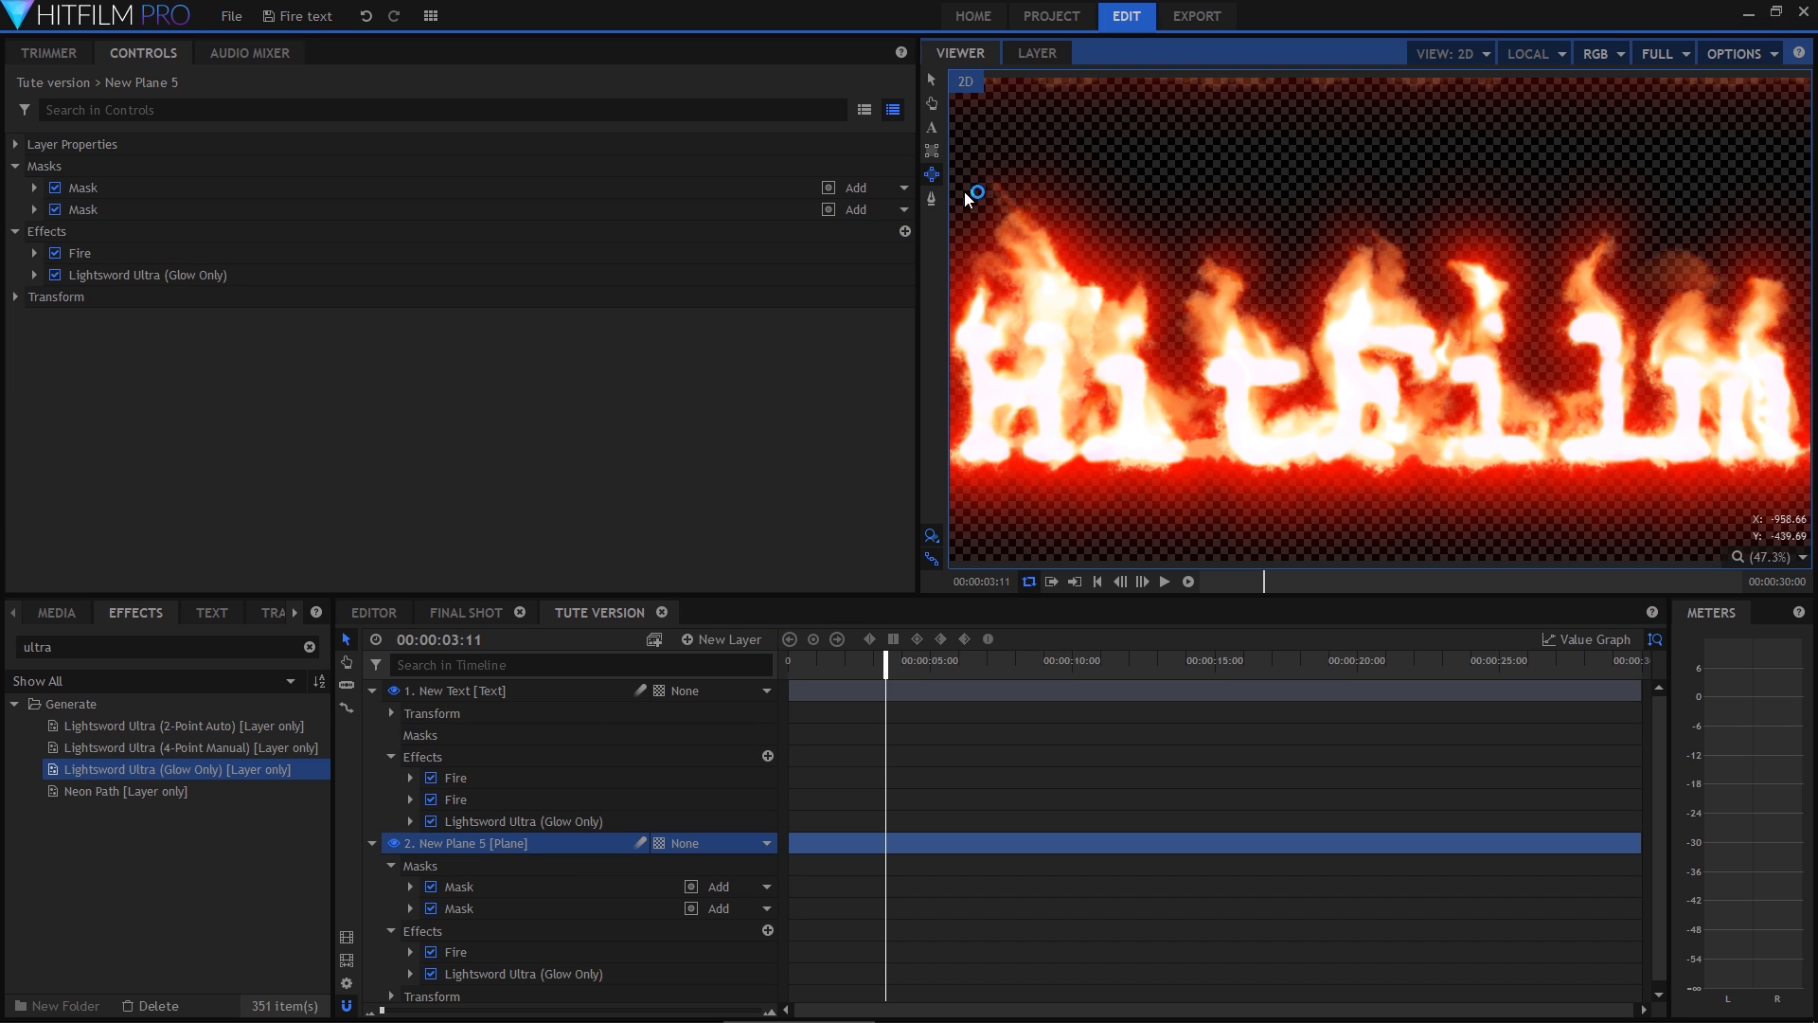
pyautogui.click(1606, 320)
pyautogui.moveTo(1672, 386); pyautogui.dragTo(1695, 435)
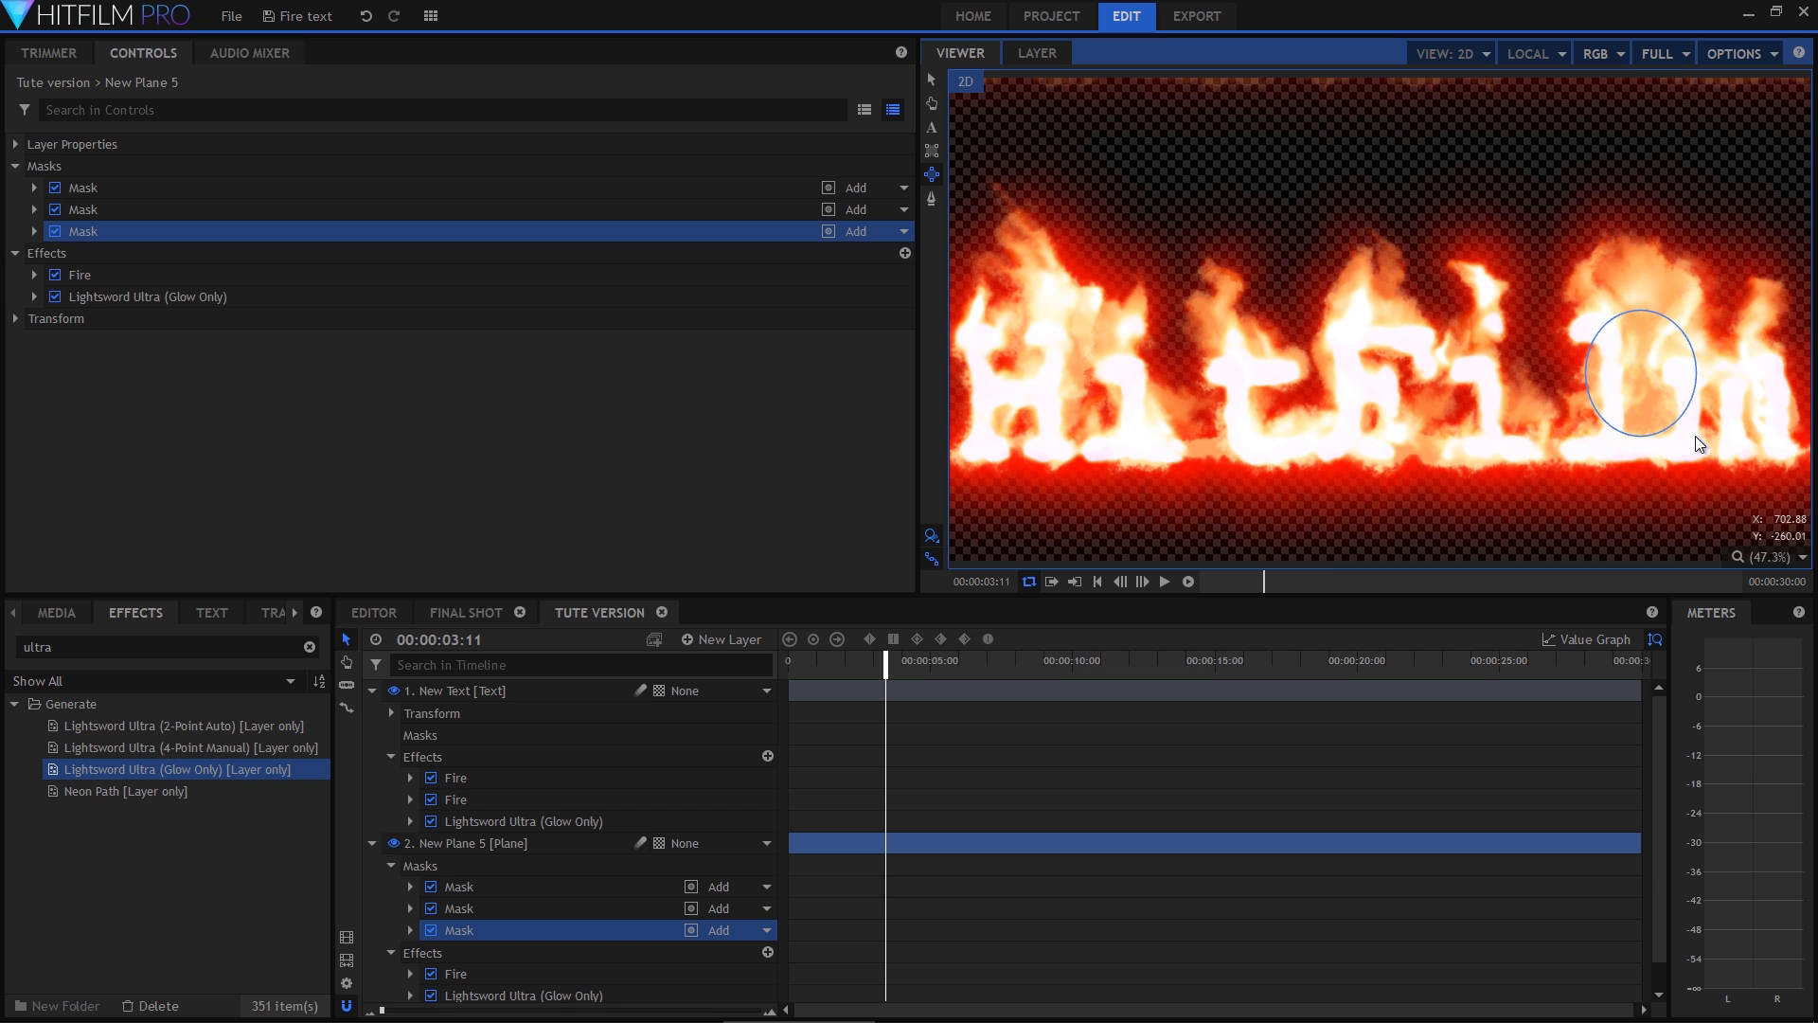
pyautogui.moveTo(1645, 371); pyautogui.dragTo(1706, 322)
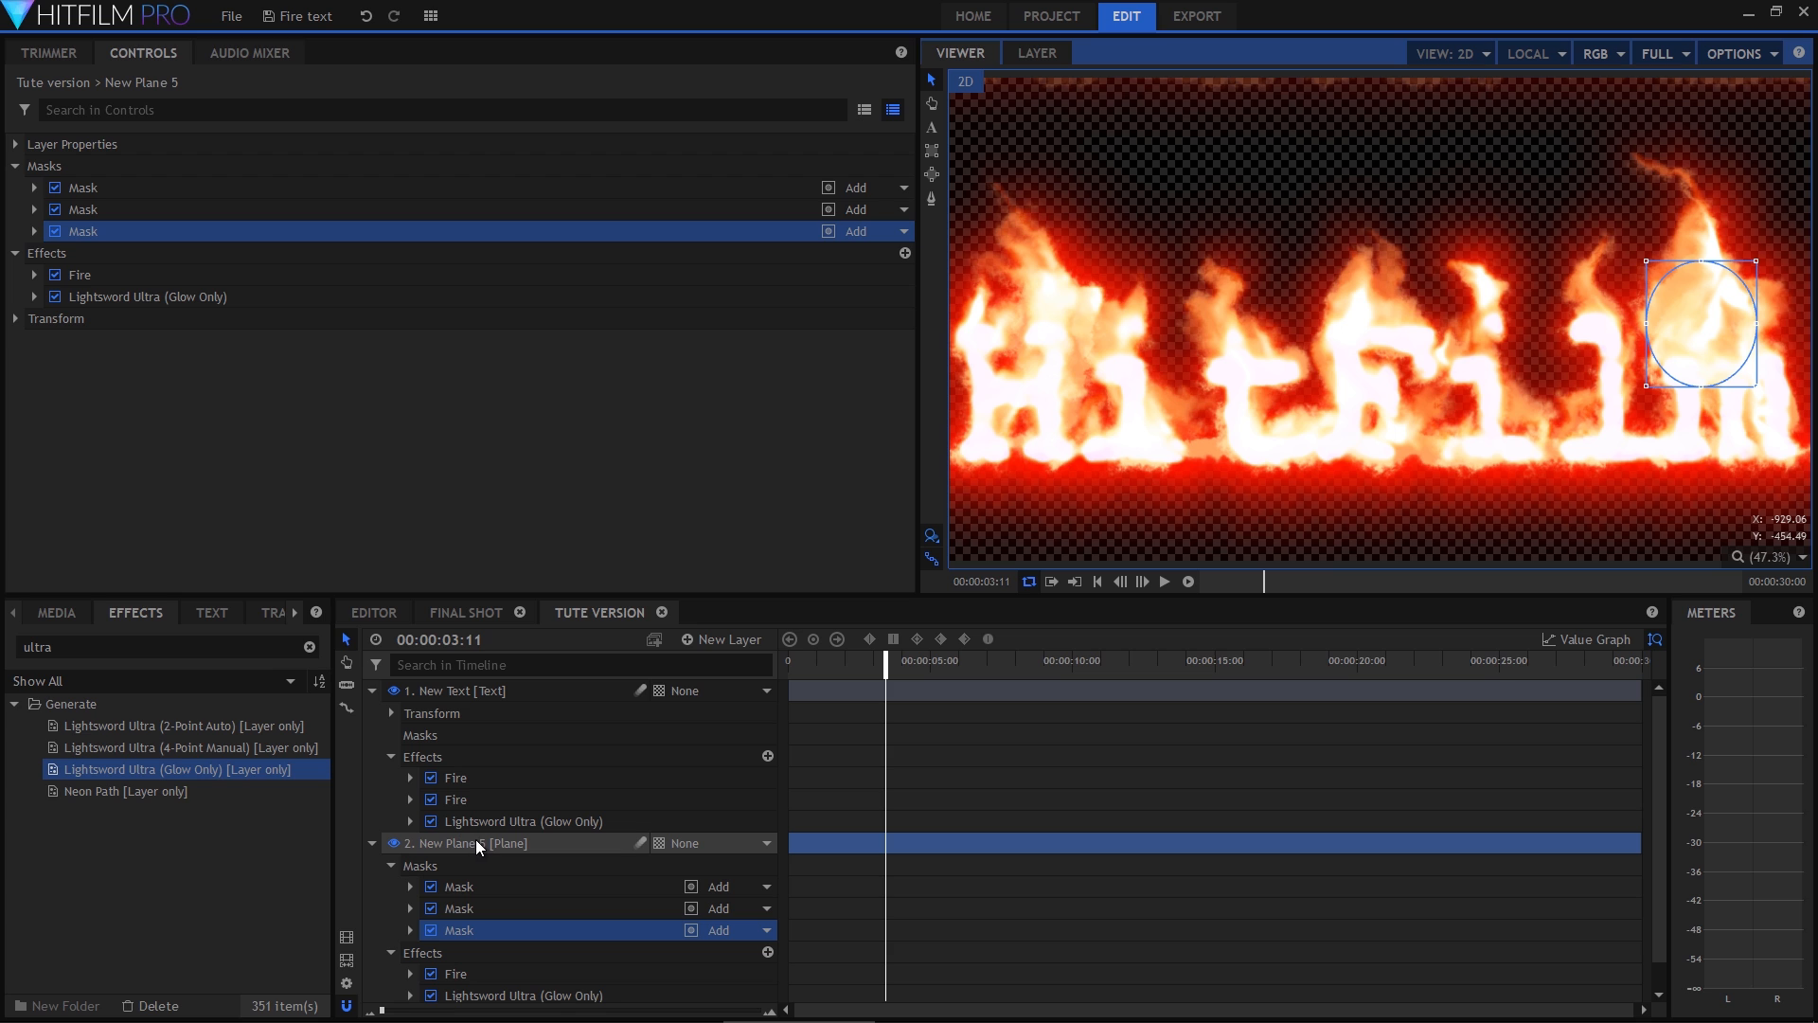
# Set the plane's Fire appearance blend to None and scrub the playhead to 00:00:04:07 to check the flames.
pyautogui.scroll(-1, 456, 923)
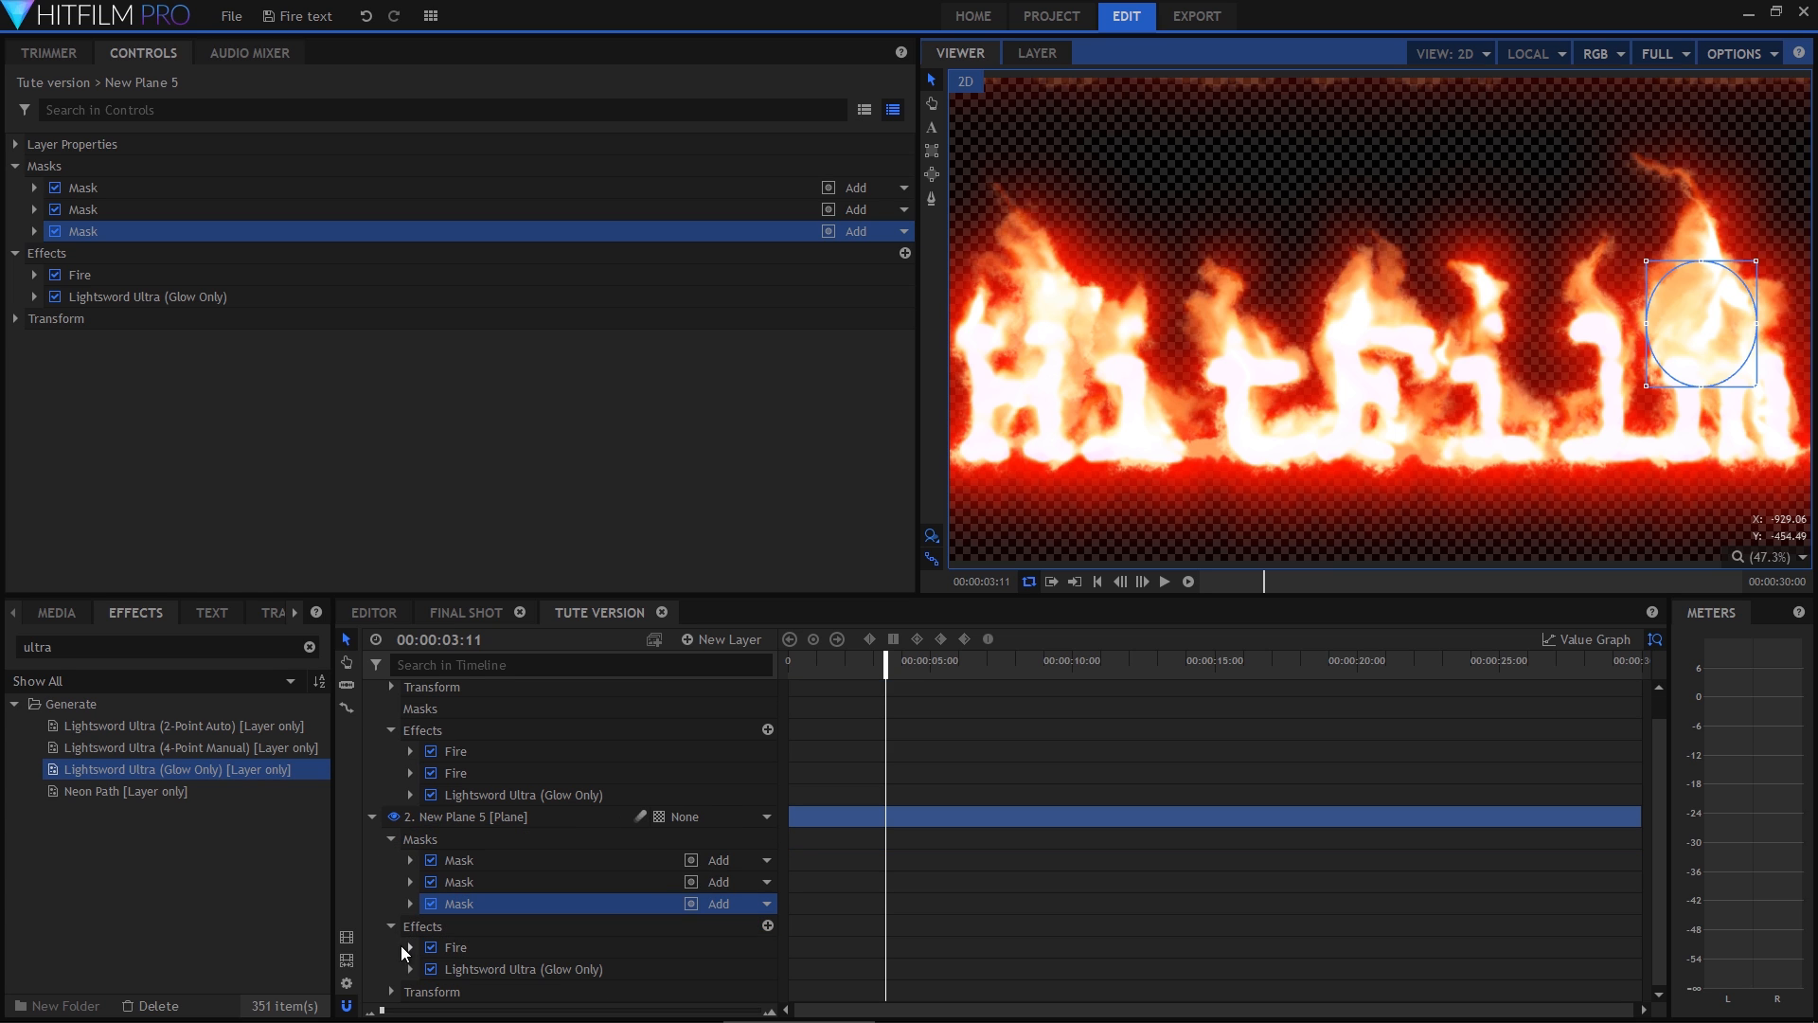
pyautogui.click(411, 947)
pyautogui.click(428, 945)
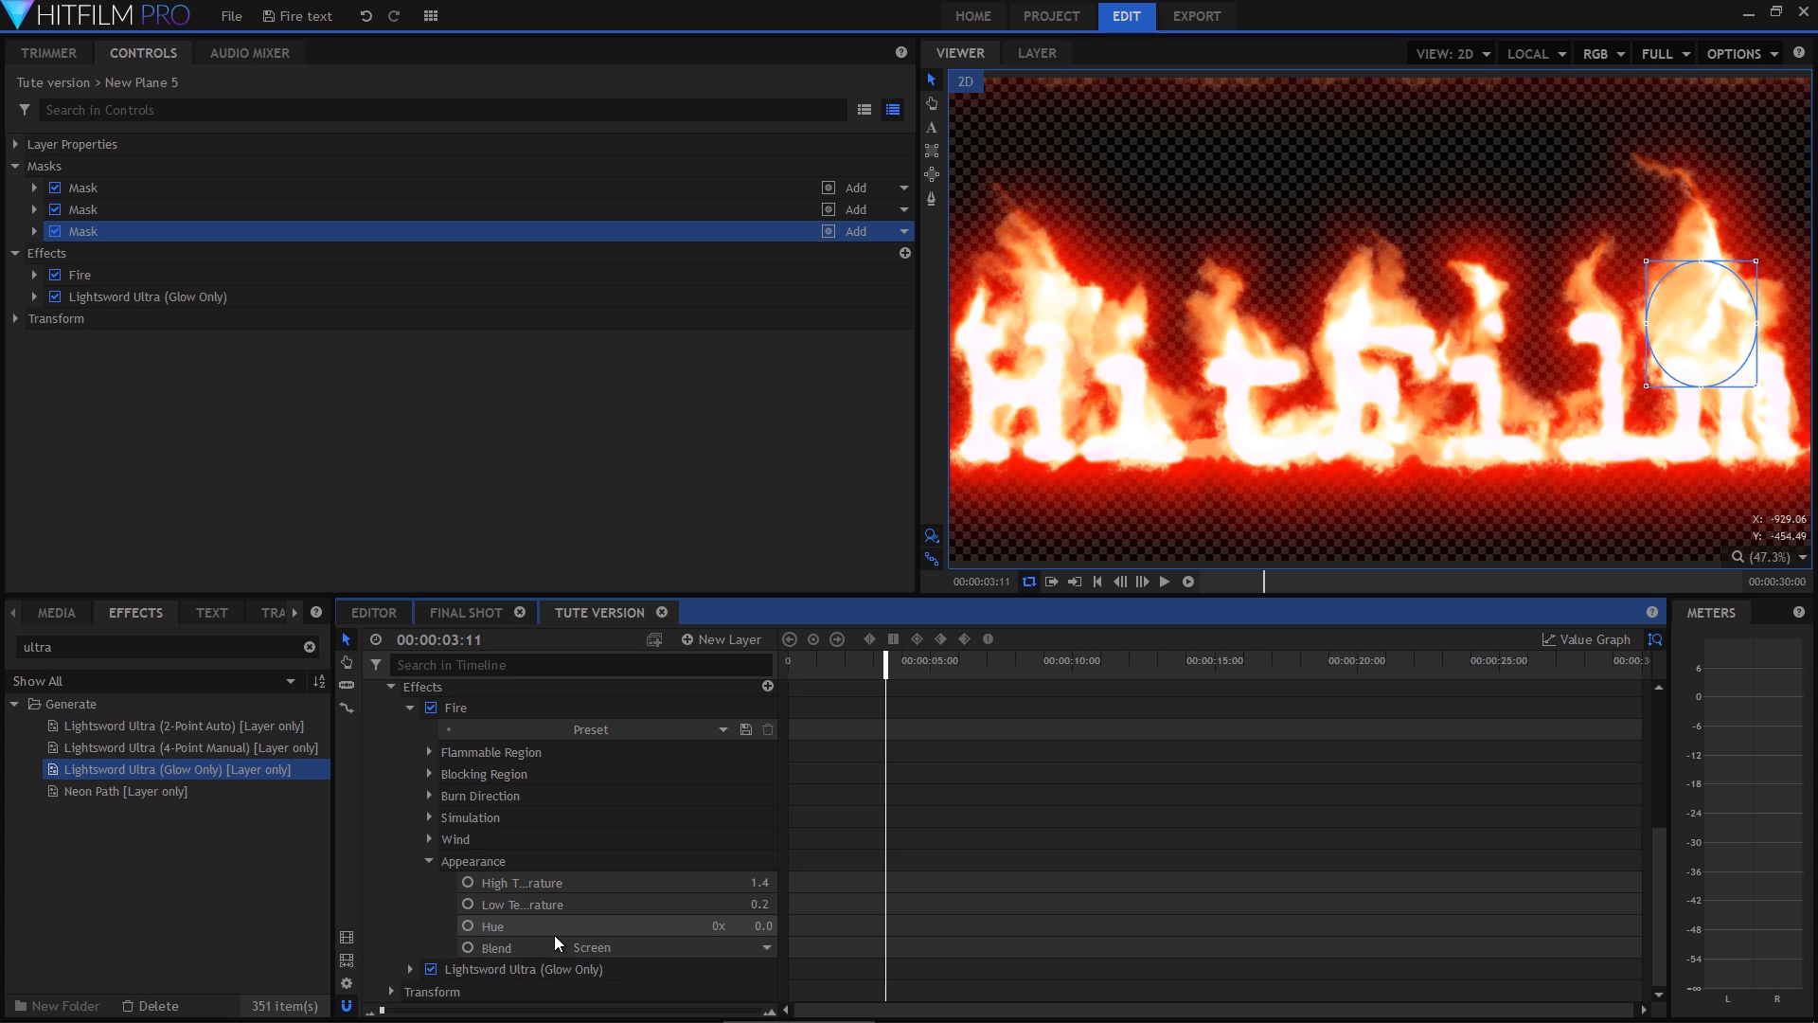
pyautogui.click(592, 946)
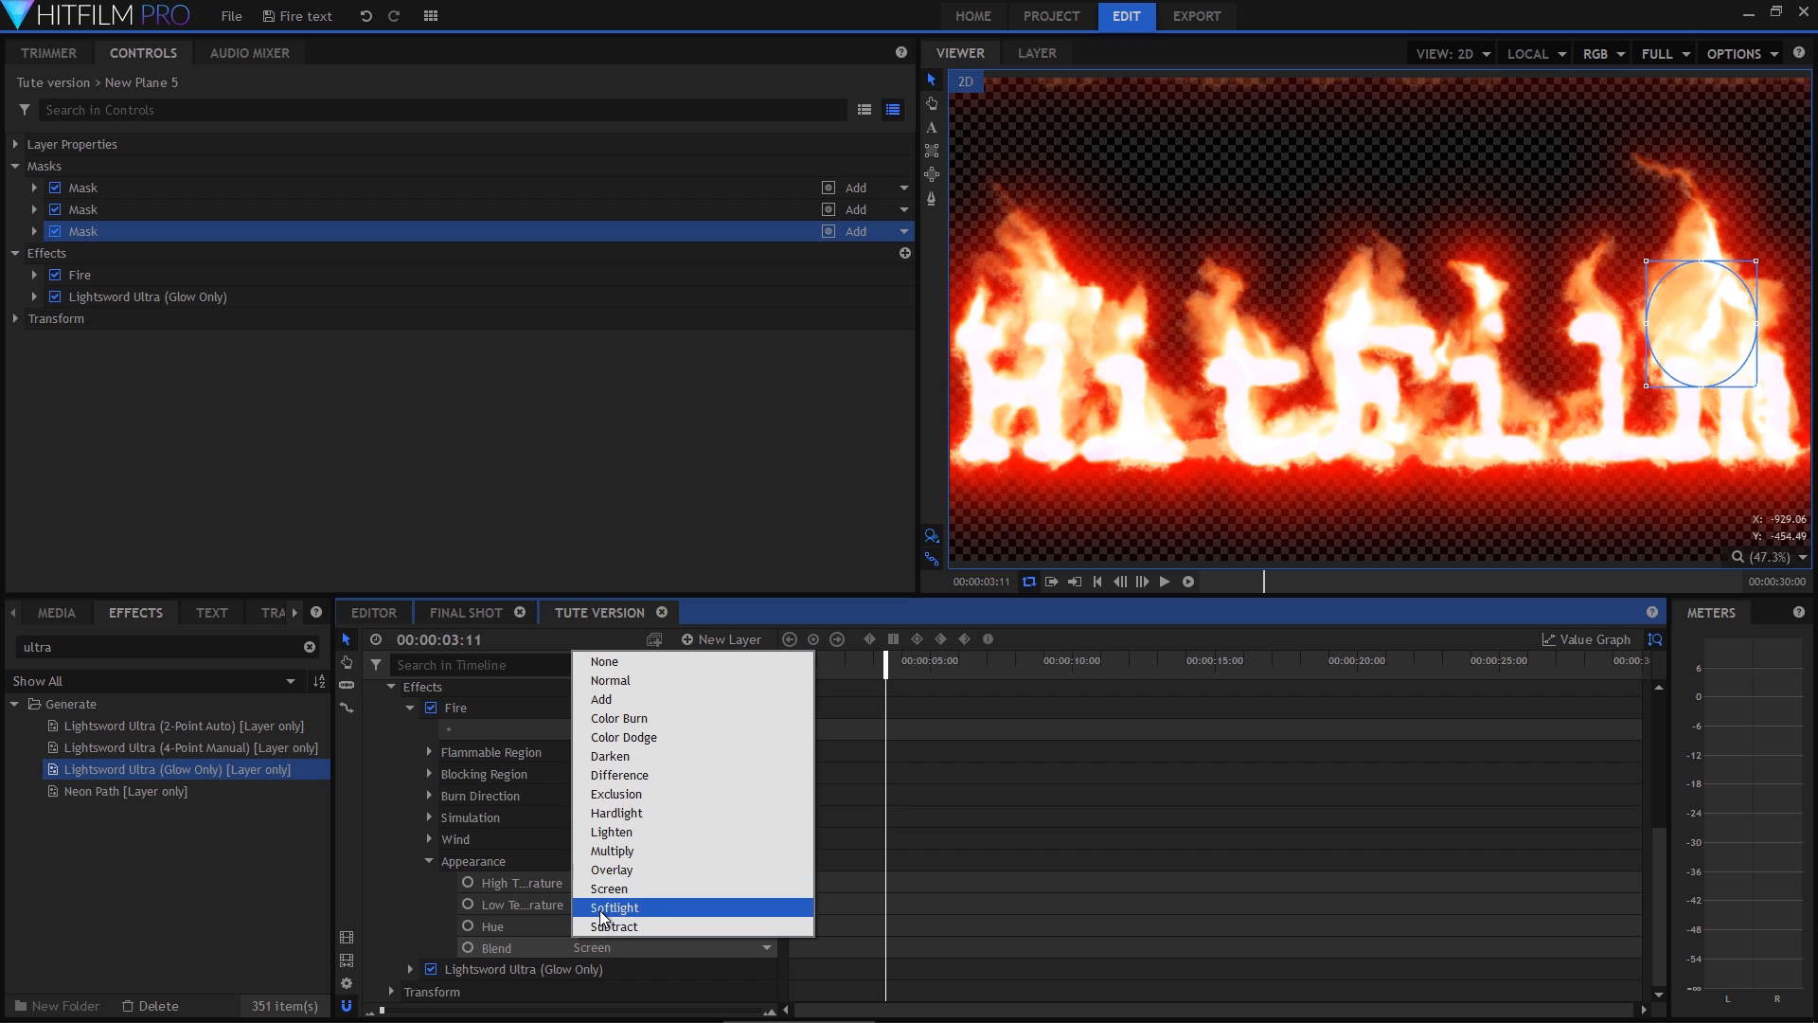
pyautogui.click(606, 662)
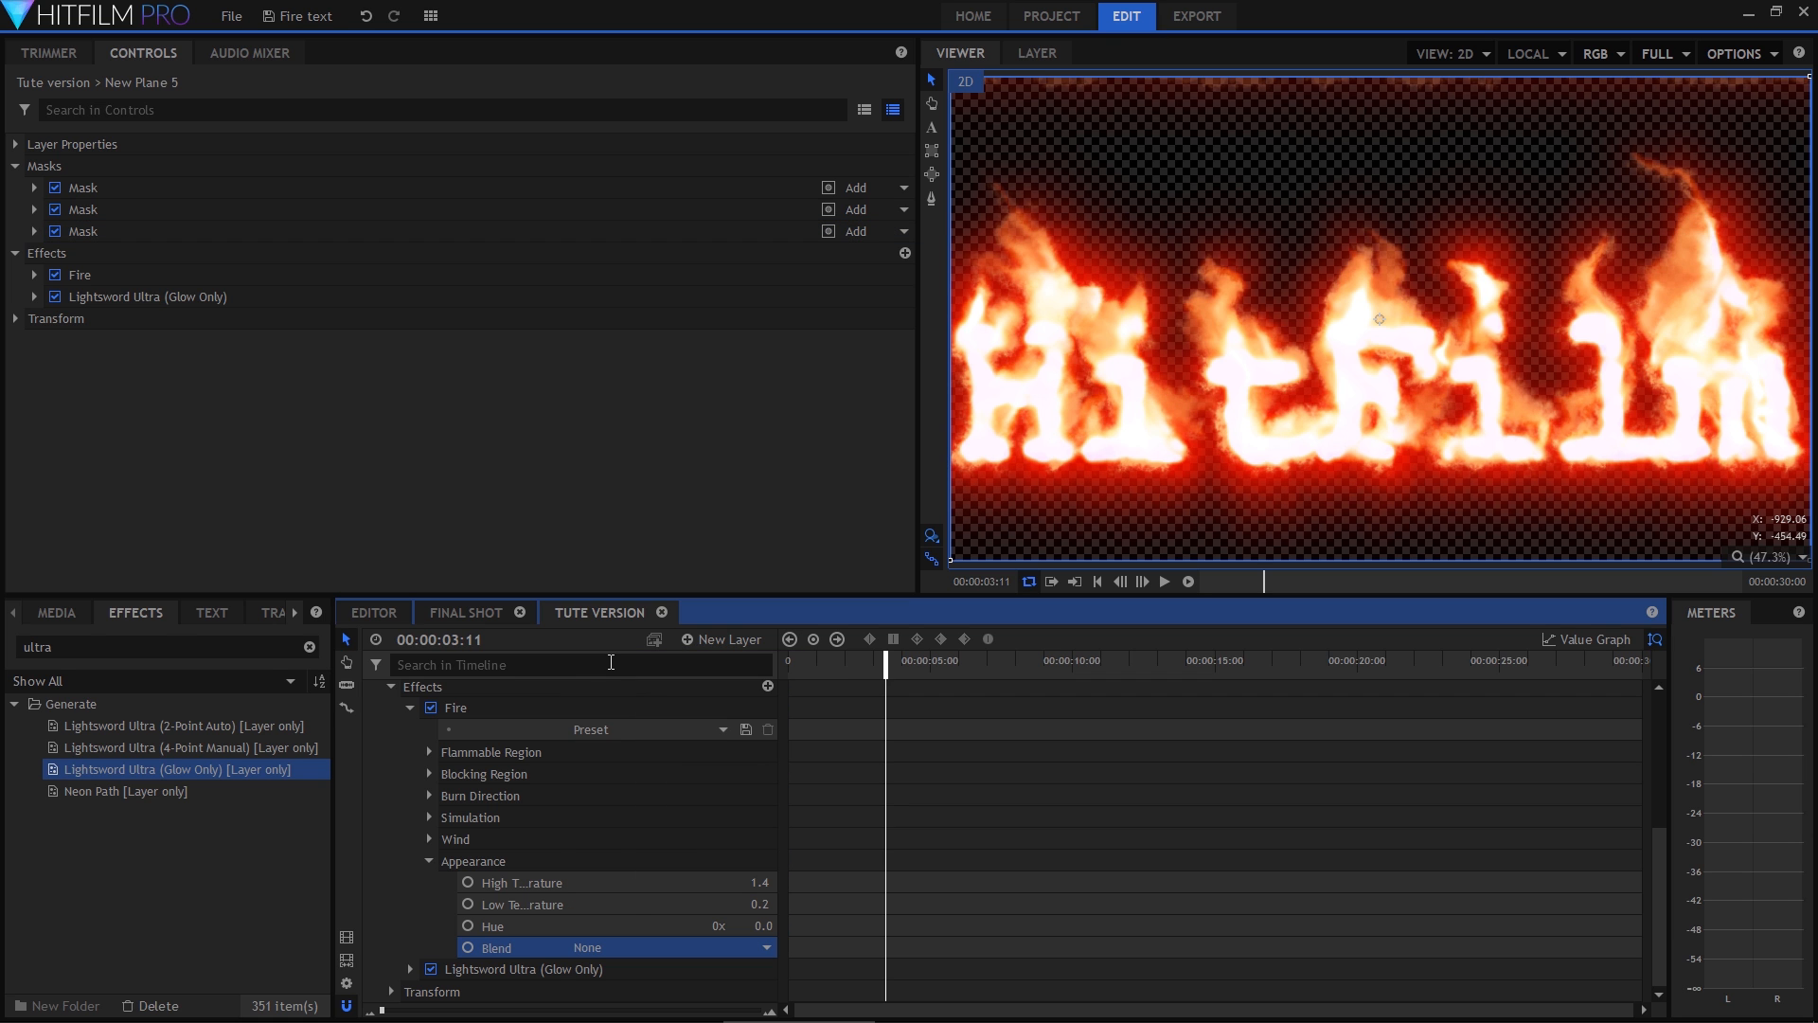
pyautogui.moveTo(830, 657); pyautogui.dragTo(885, 668)
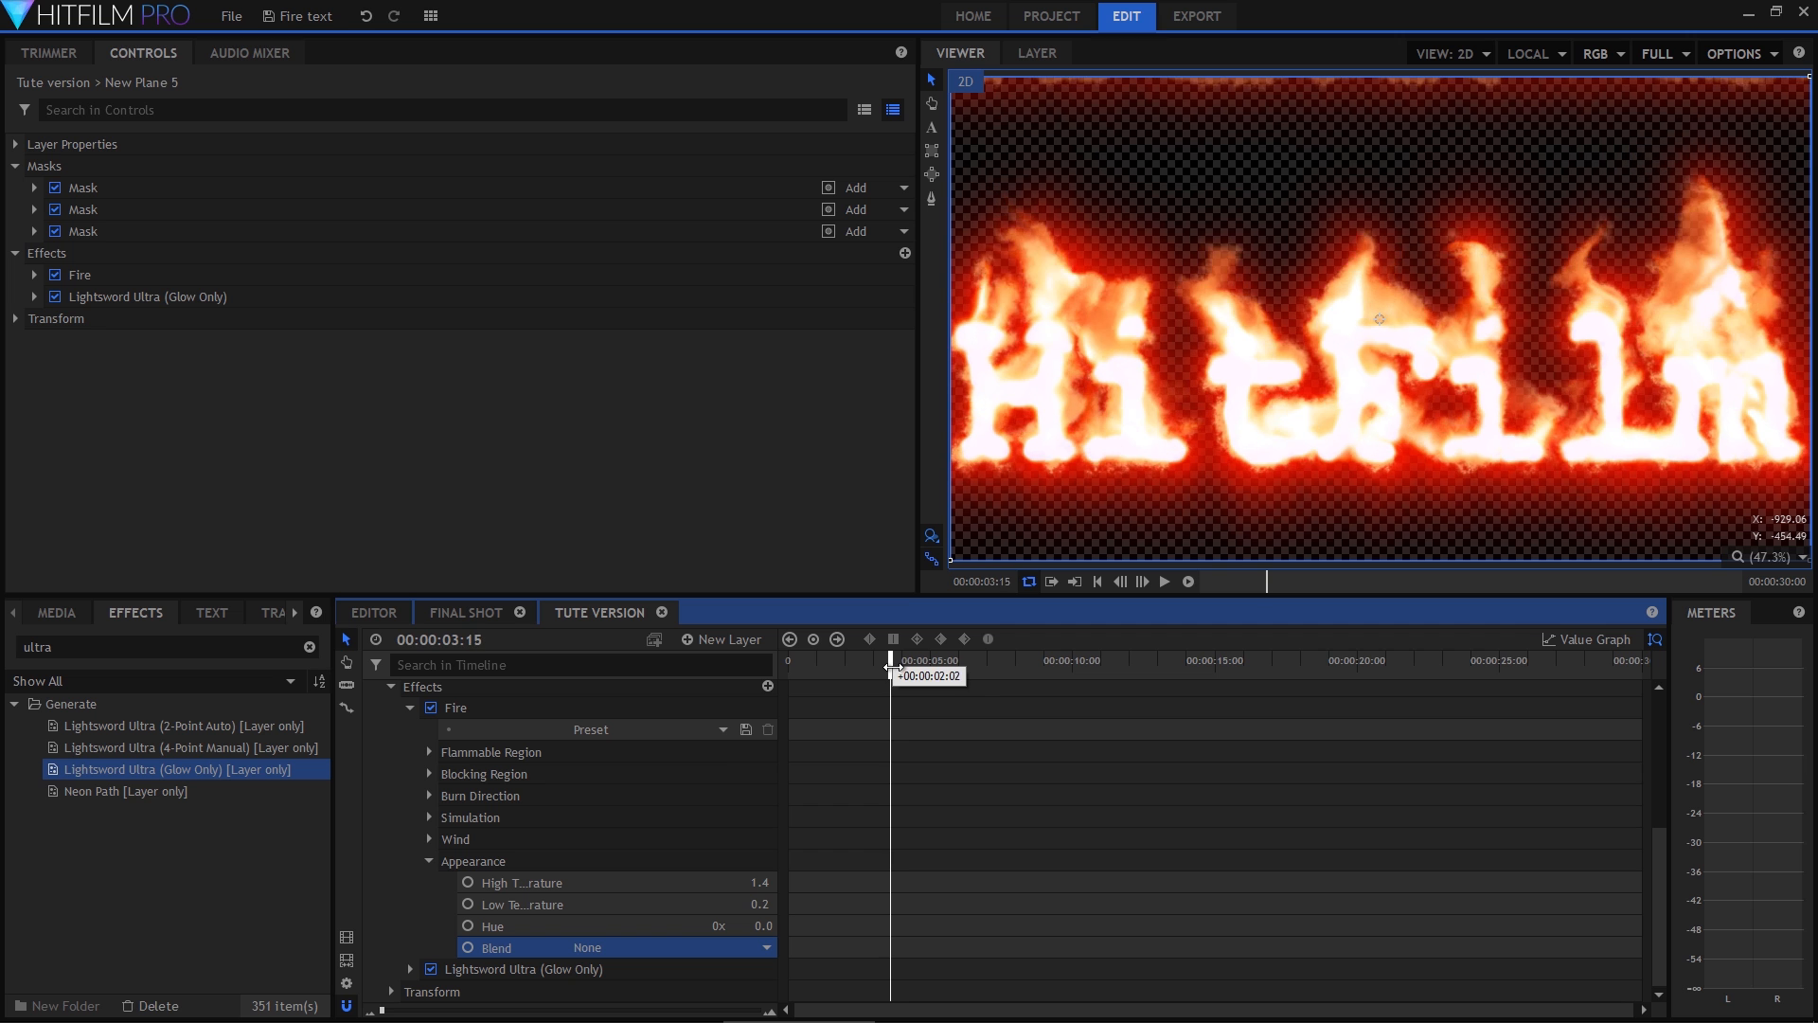
pyautogui.moveTo(897, 668); pyautogui.dragTo(842, 660)
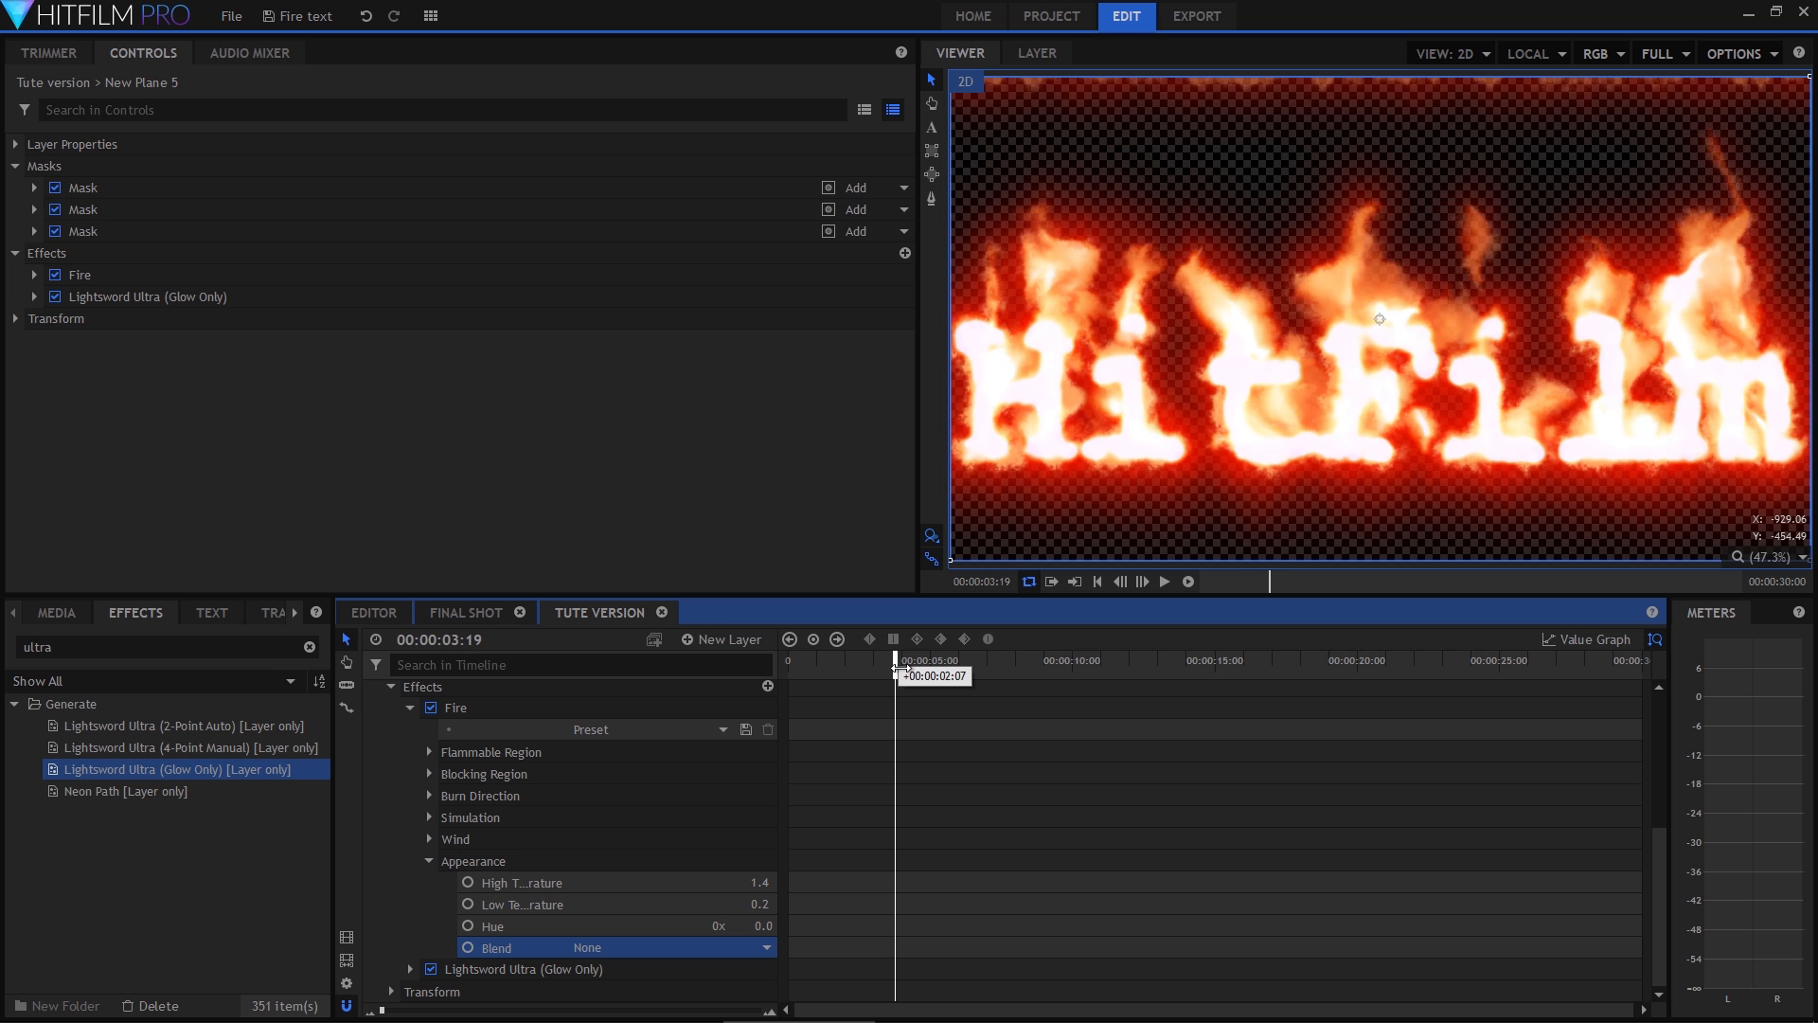
pyautogui.moveTo(895, 669); pyautogui.dragTo(907, 669)
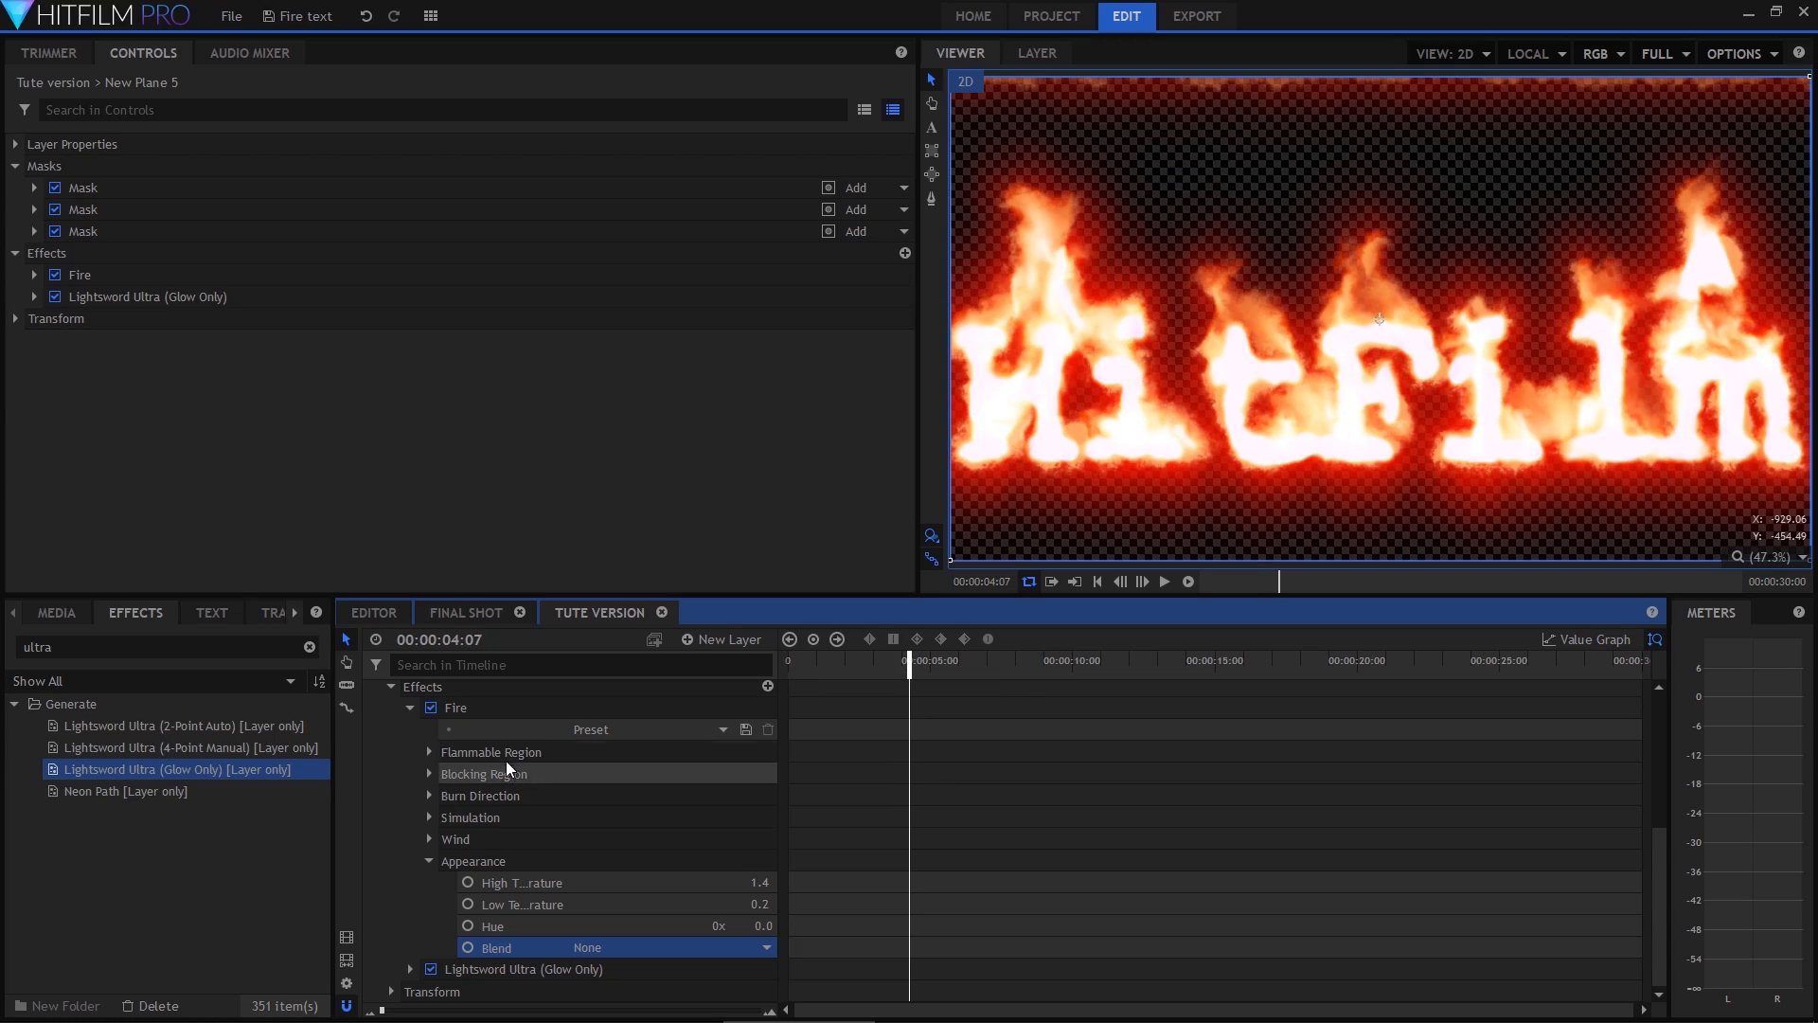
# Collapse both layers and add the New Plane 5 media as an unmasked black background beneath them.
pyautogui.scroll(5, 377, 684)
pyautogui.click(372, 691)
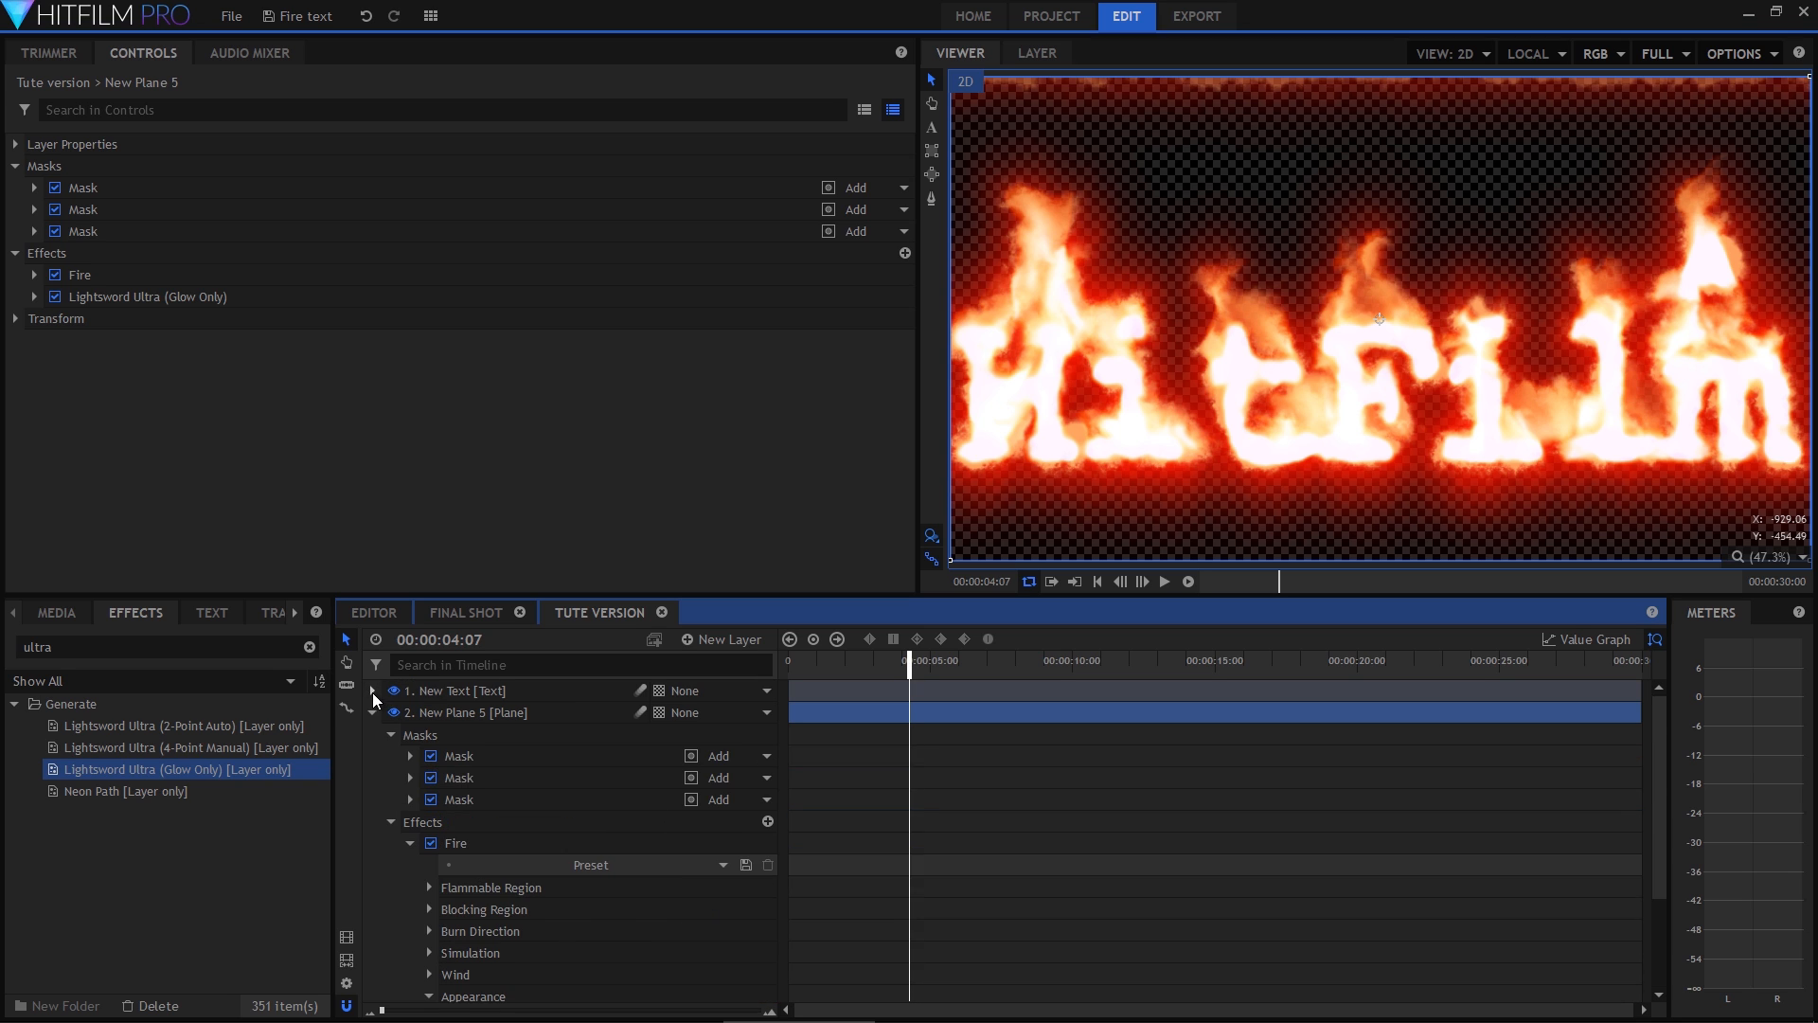
pyautogui.click(372, 712)
pyautogui.click(61, 616)
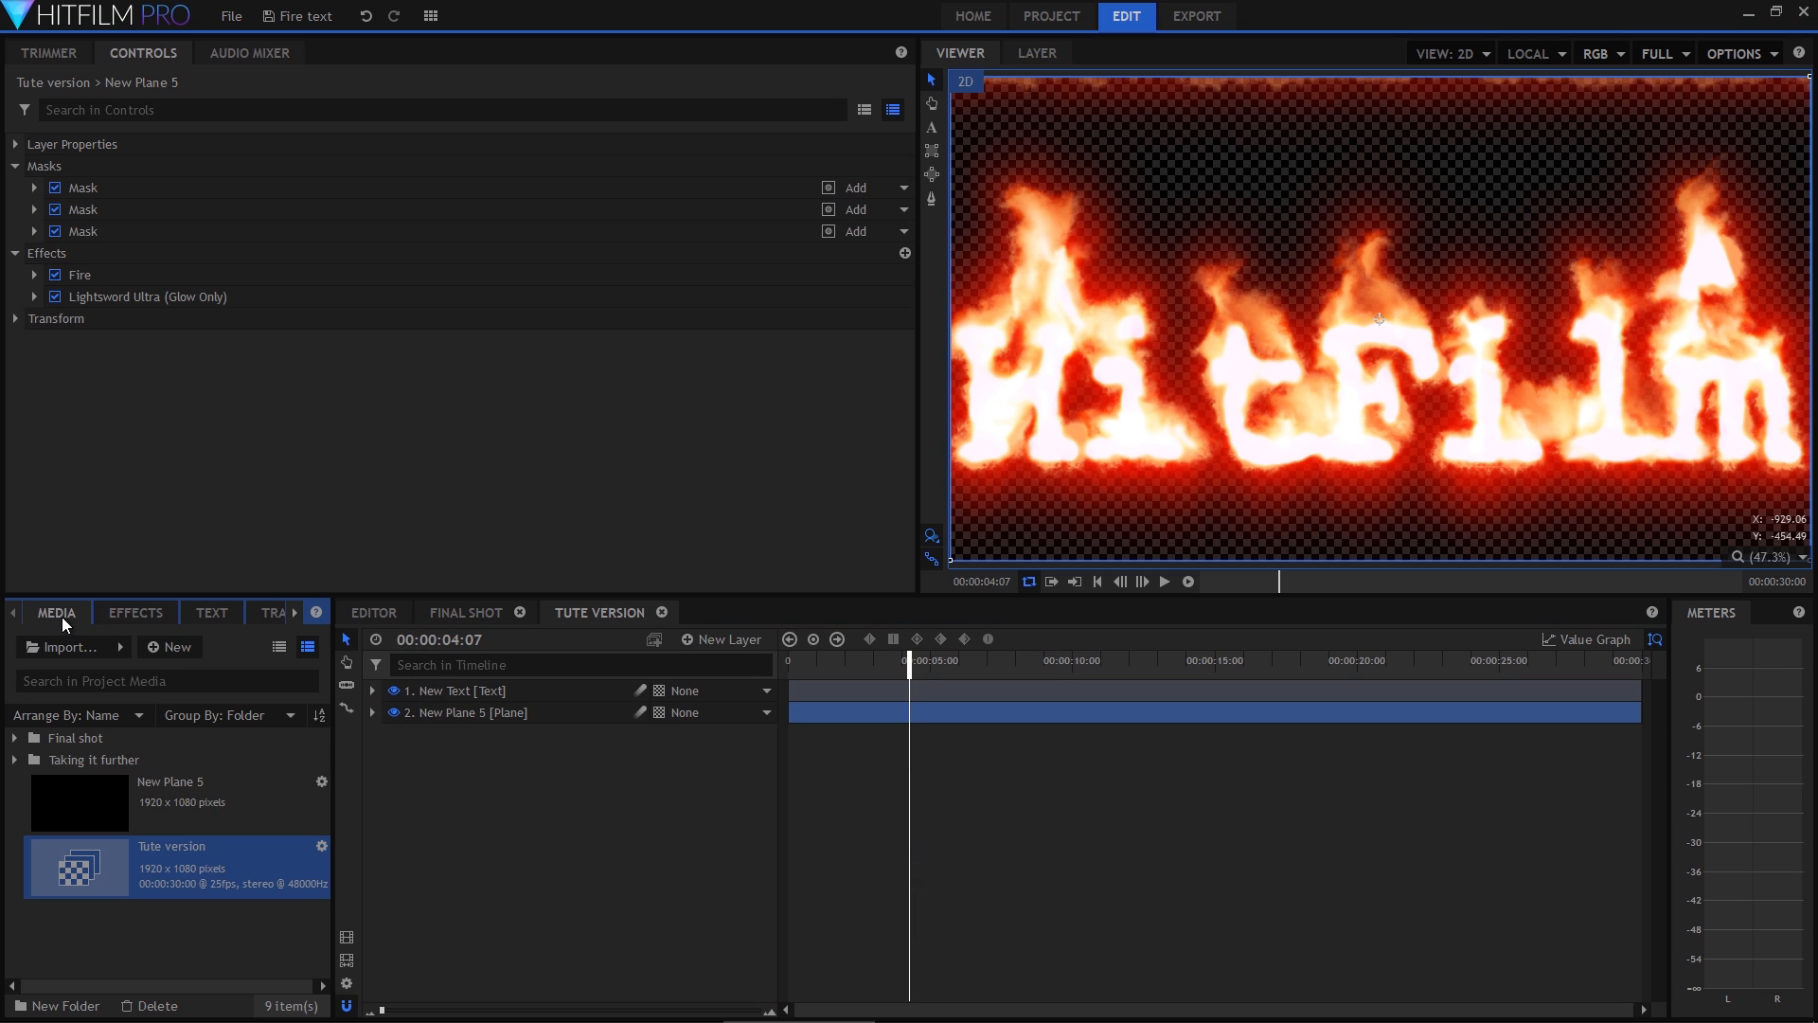
pyautogui.click(95, 829)
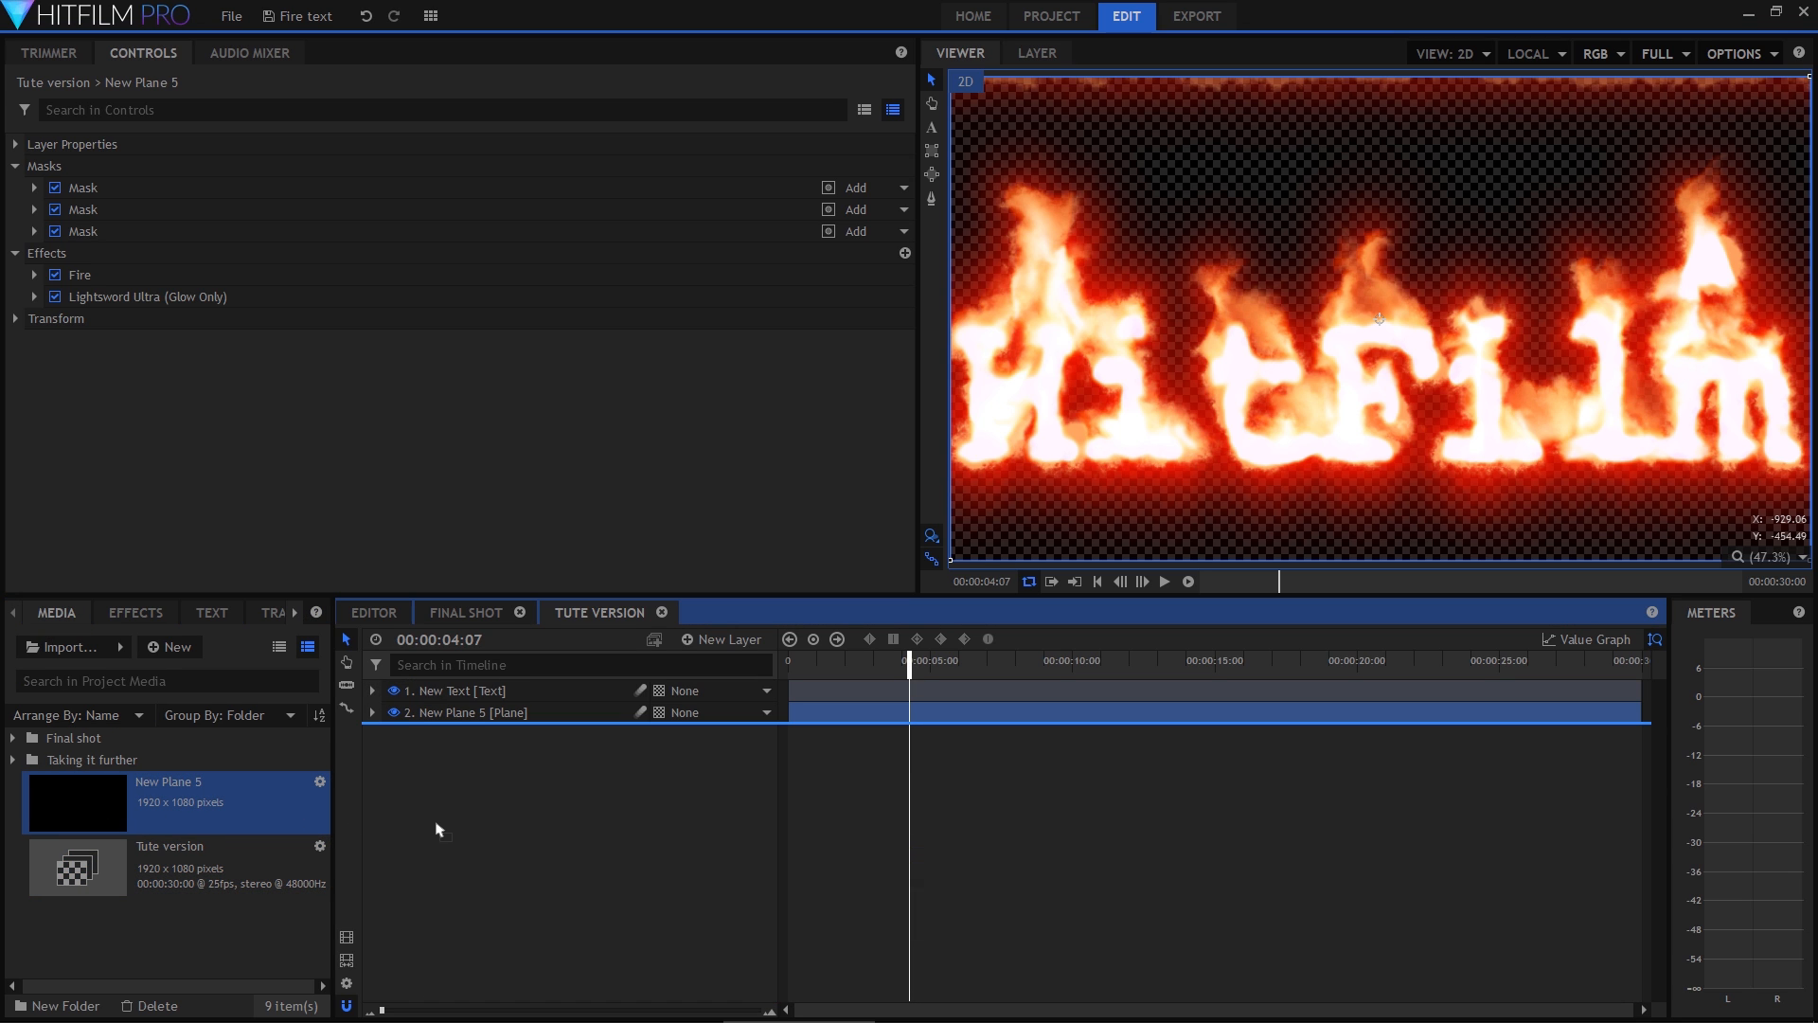
pyautogui.moveTo(439, 829); pyautogui.dragTo(436, 829)
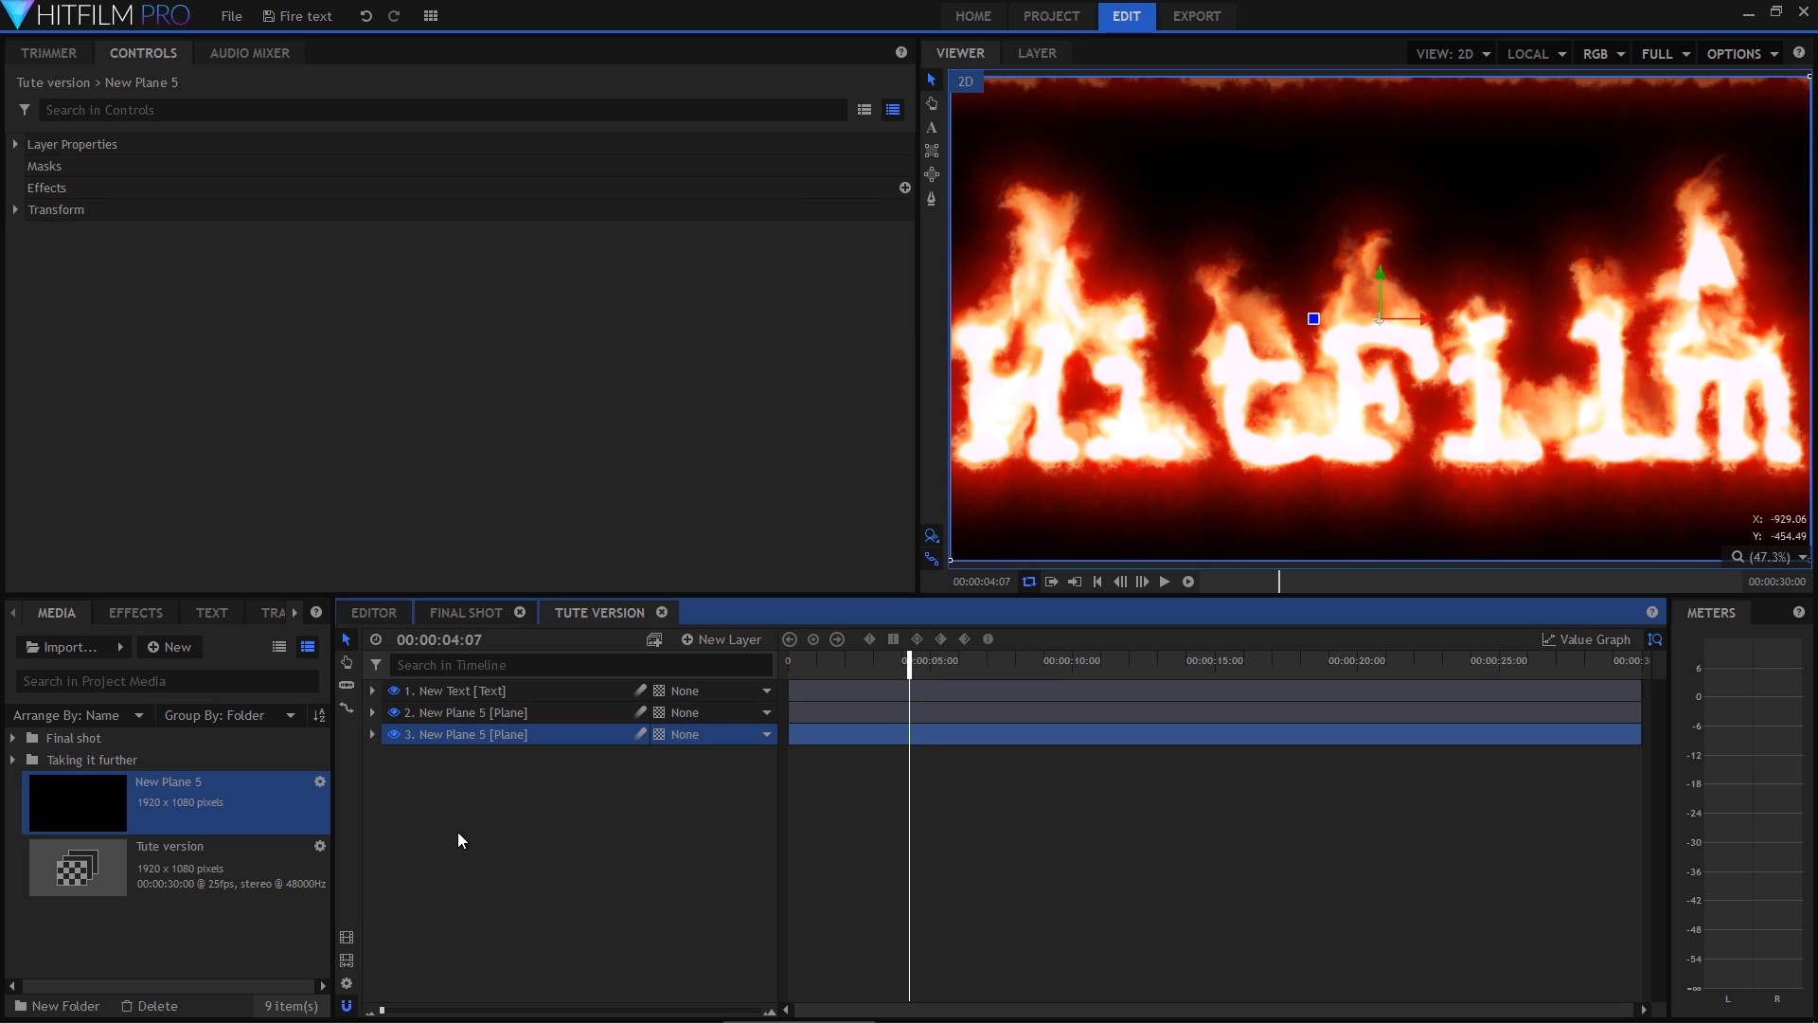
# Search the effects for "part" and add a Particle Simulator as the top layer of the composite.
pyautogui.click(134, 614)
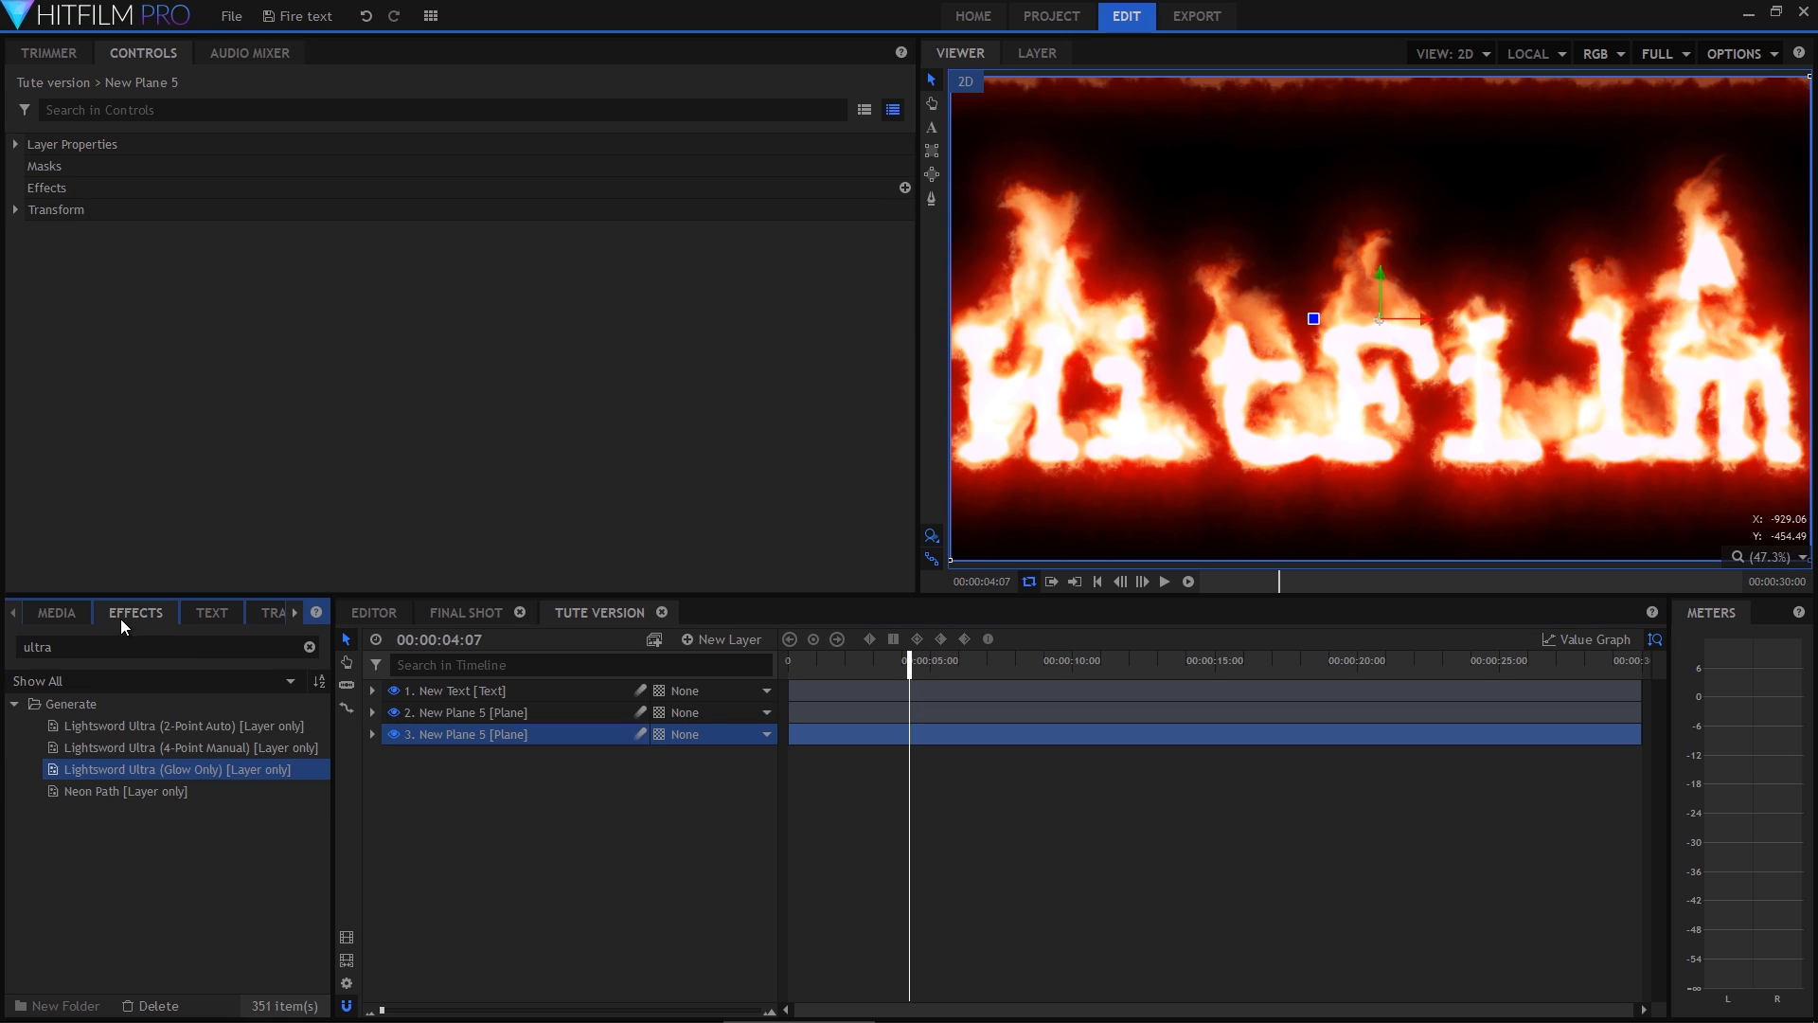
pyautogui.doubleClick(125, 644)
pyautogui.write('part')
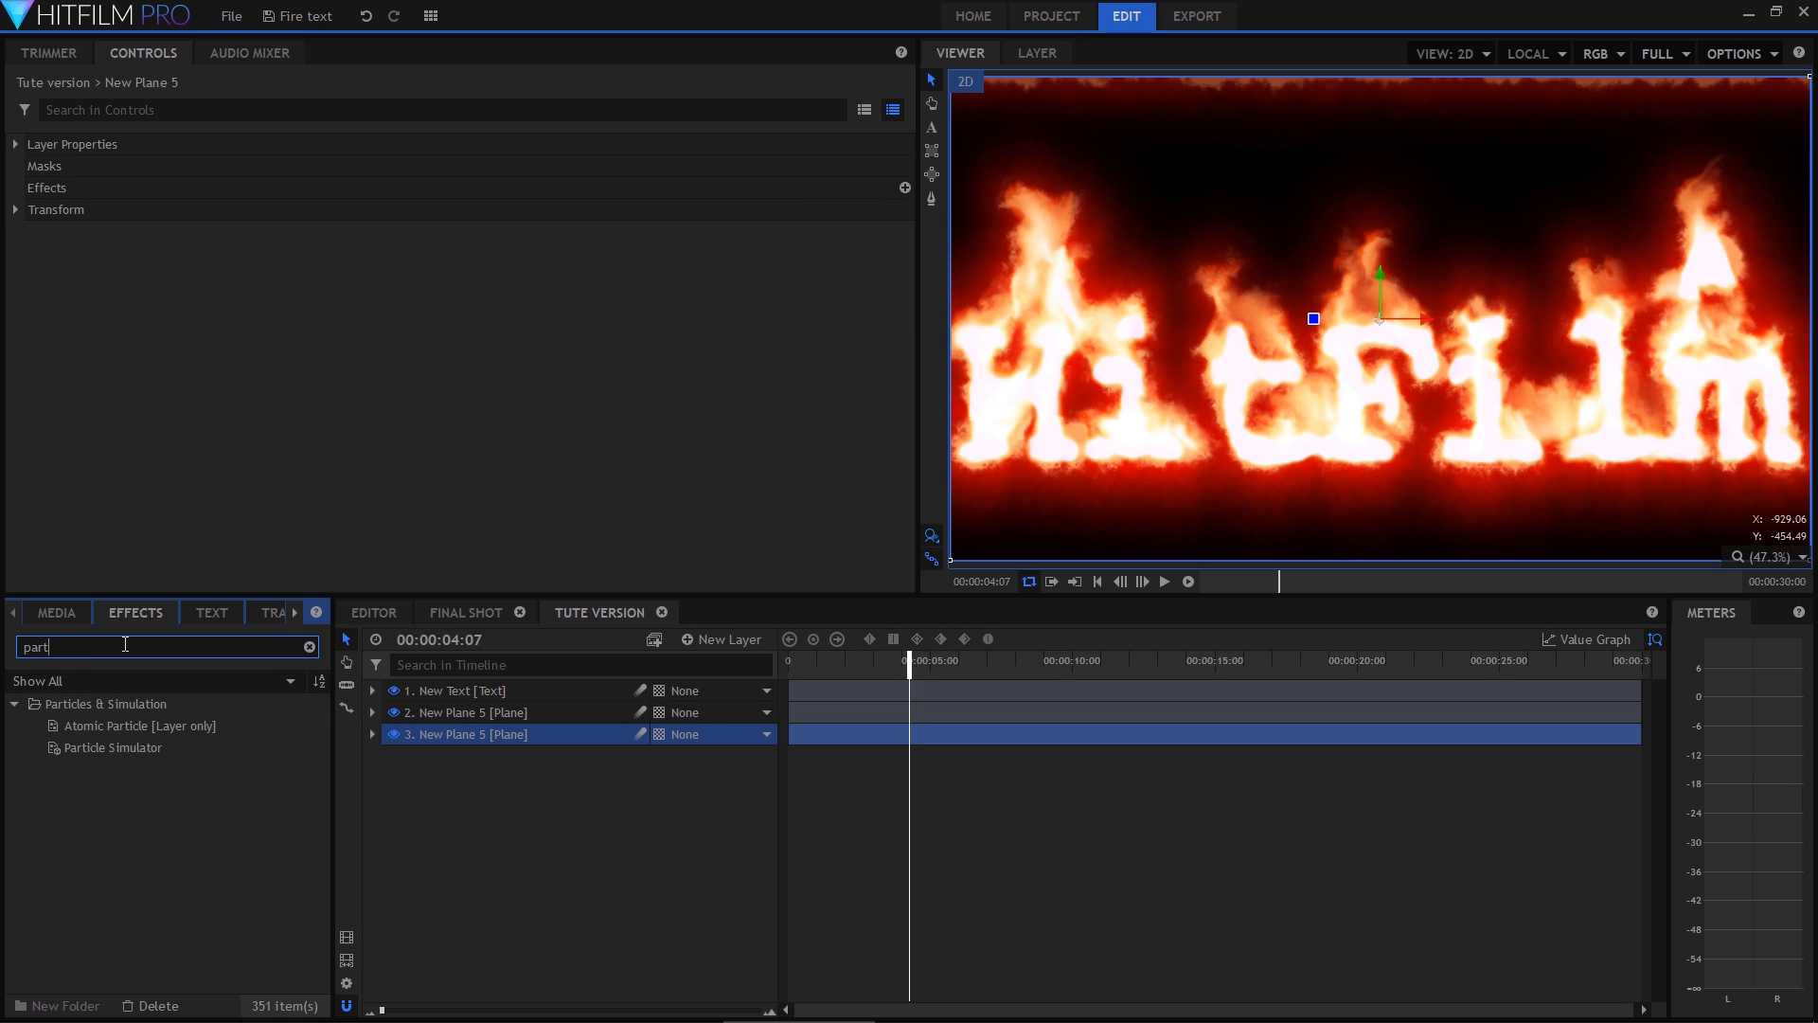
pyautogui.moveTo(178, 751); pyautogui.dragTo(475, 696)
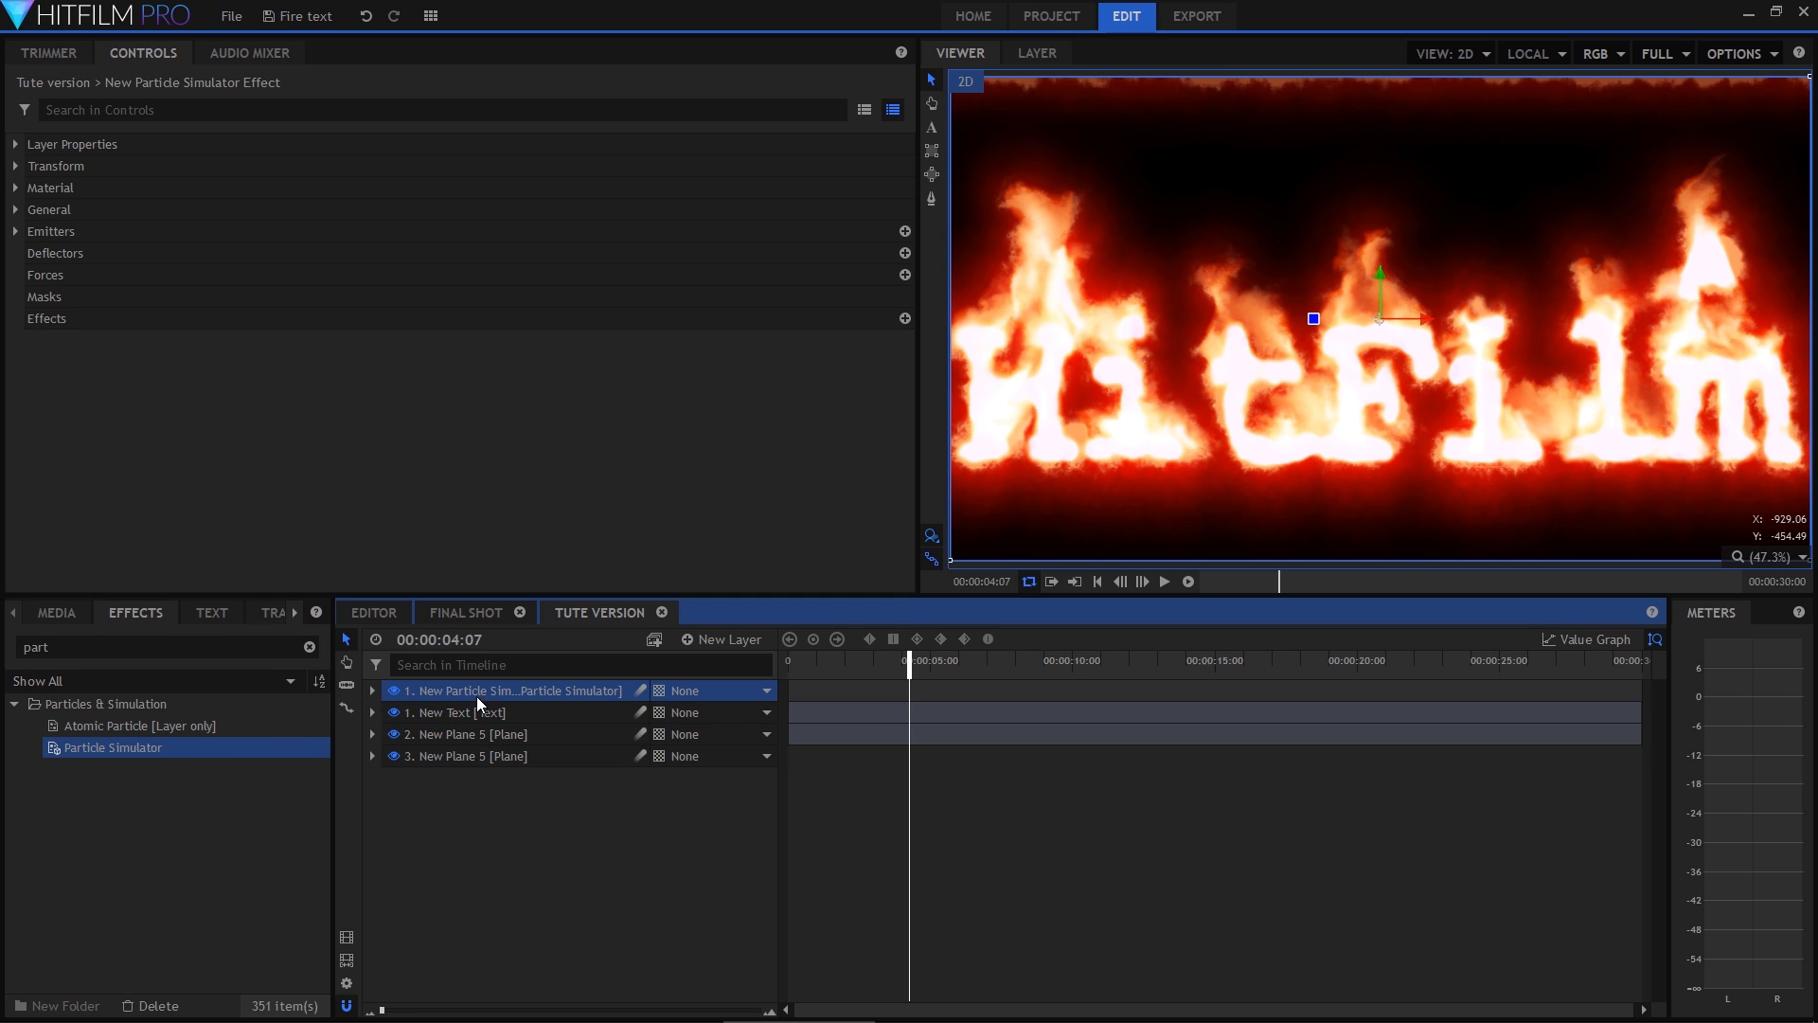
# Set the particle emitter's shape to Quad with a width of 1753 px and its trajectory to Explode.
pyautogui.click(15, 232)
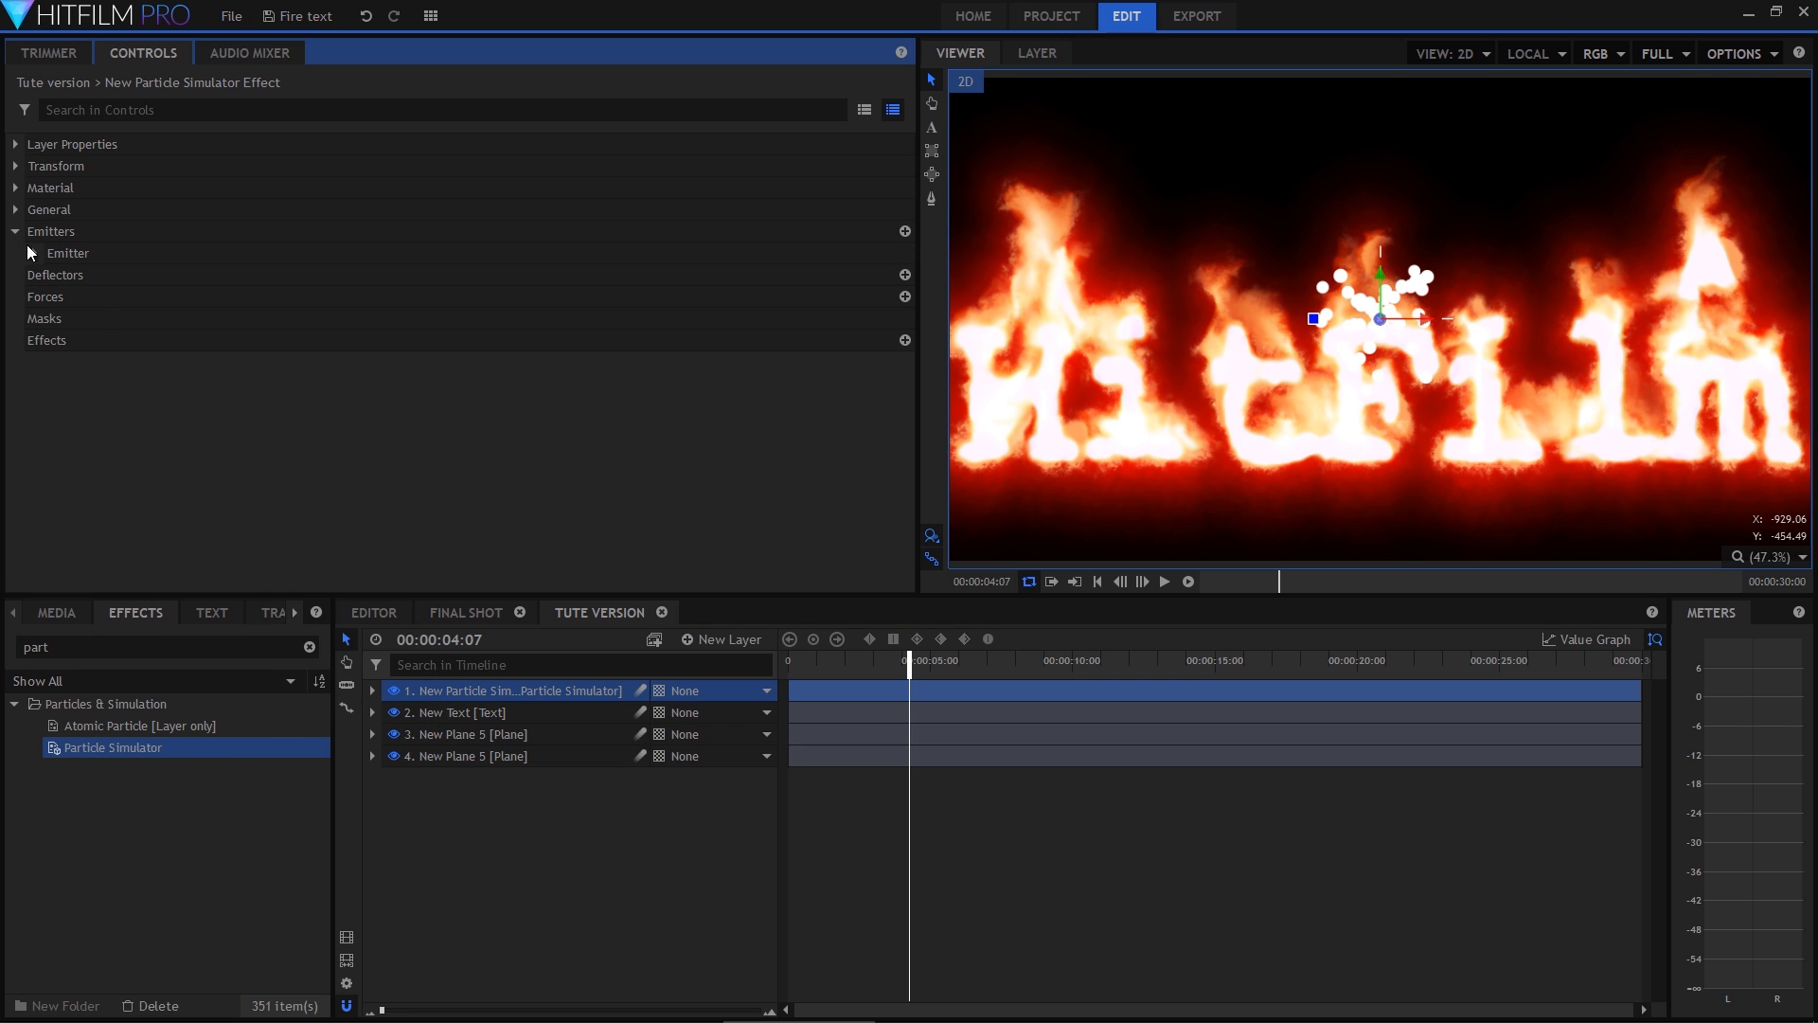
pyautogui.click(862, 274)
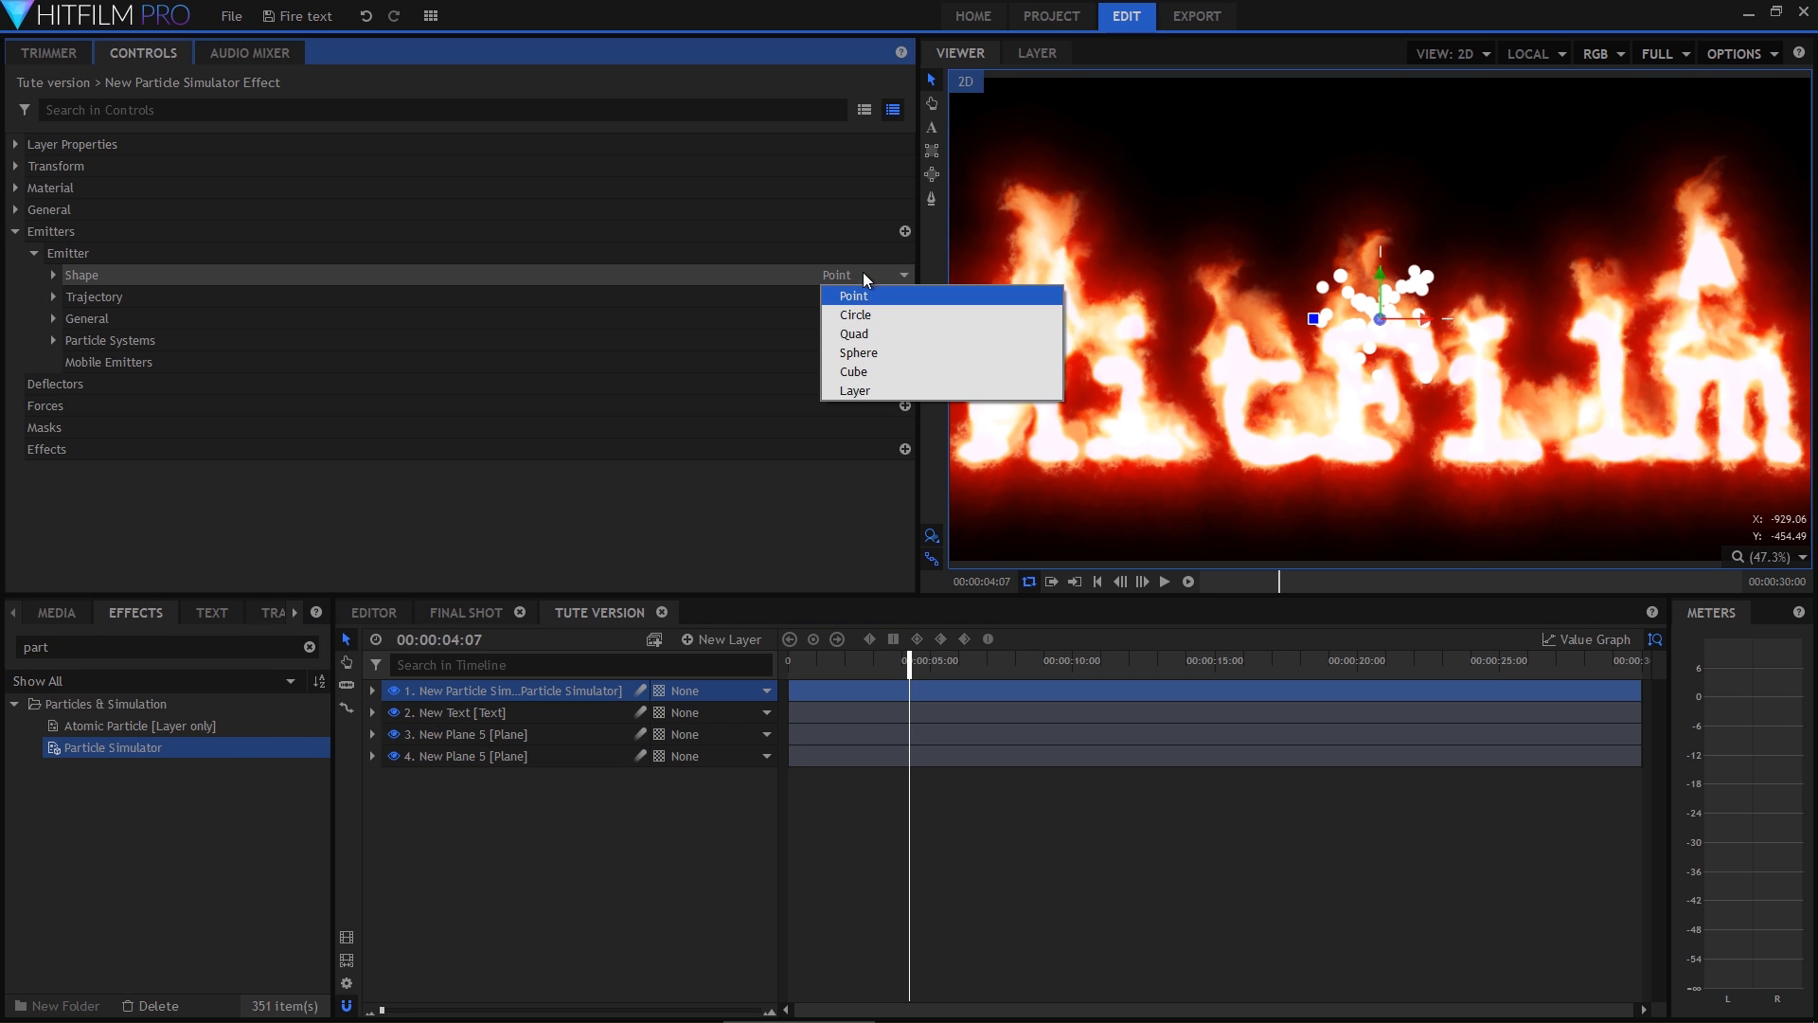
pyautogui.click(865, 333)
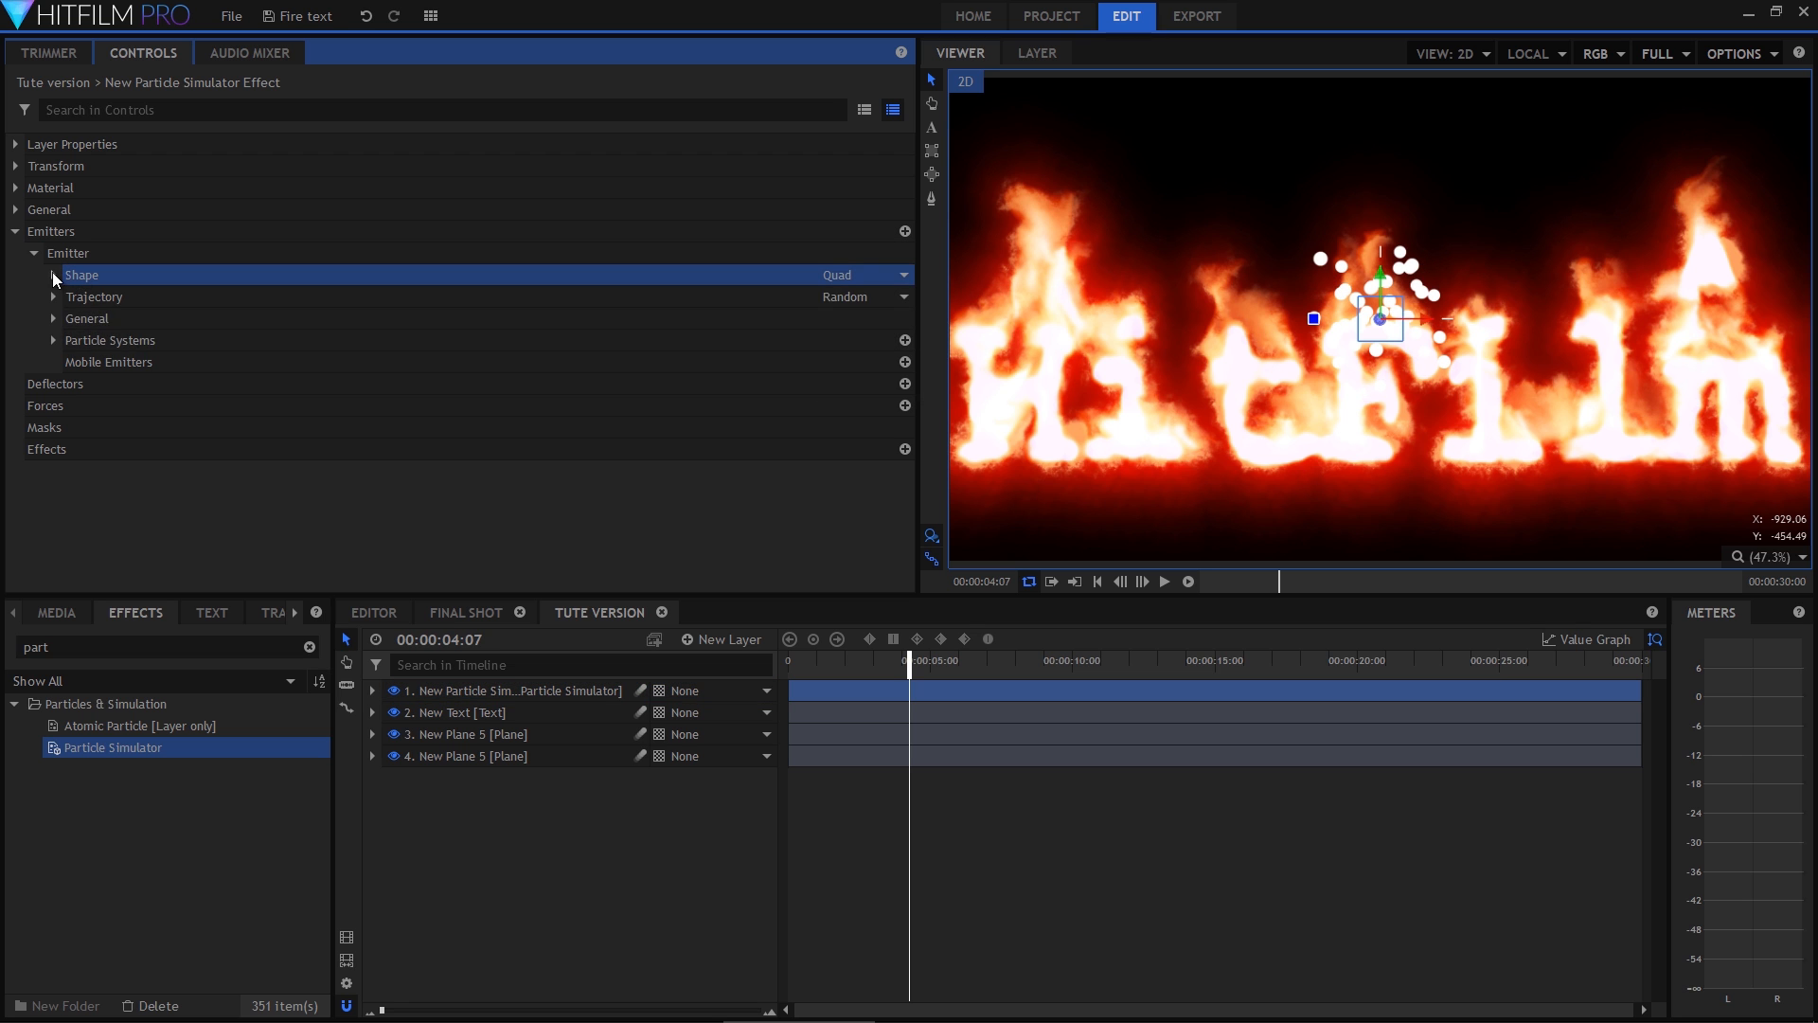
pyautogui.click(53, 274)
pyautogui.moveTo(866, 521); pyautogui.dragTo(1645, 521)
pyautogui.scroll(-4, 782, 415)
pyautogui.click(833, 428)
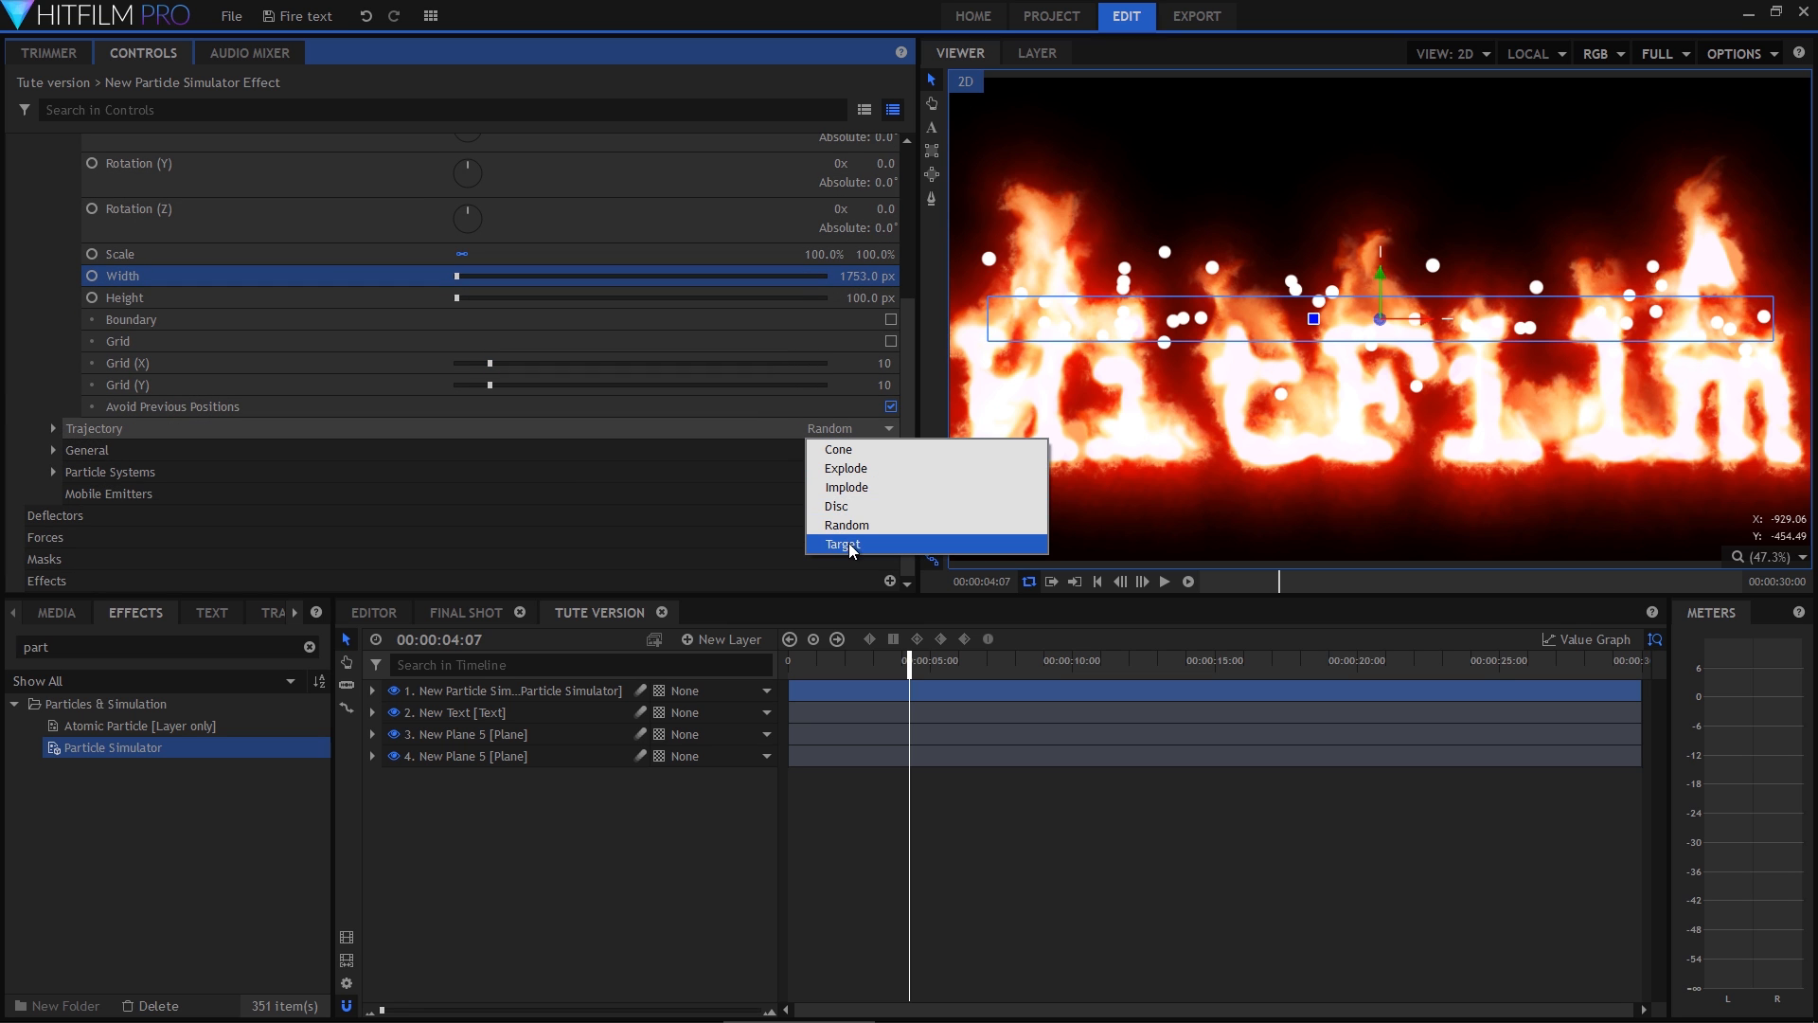
pyautogui.click(848, 468)
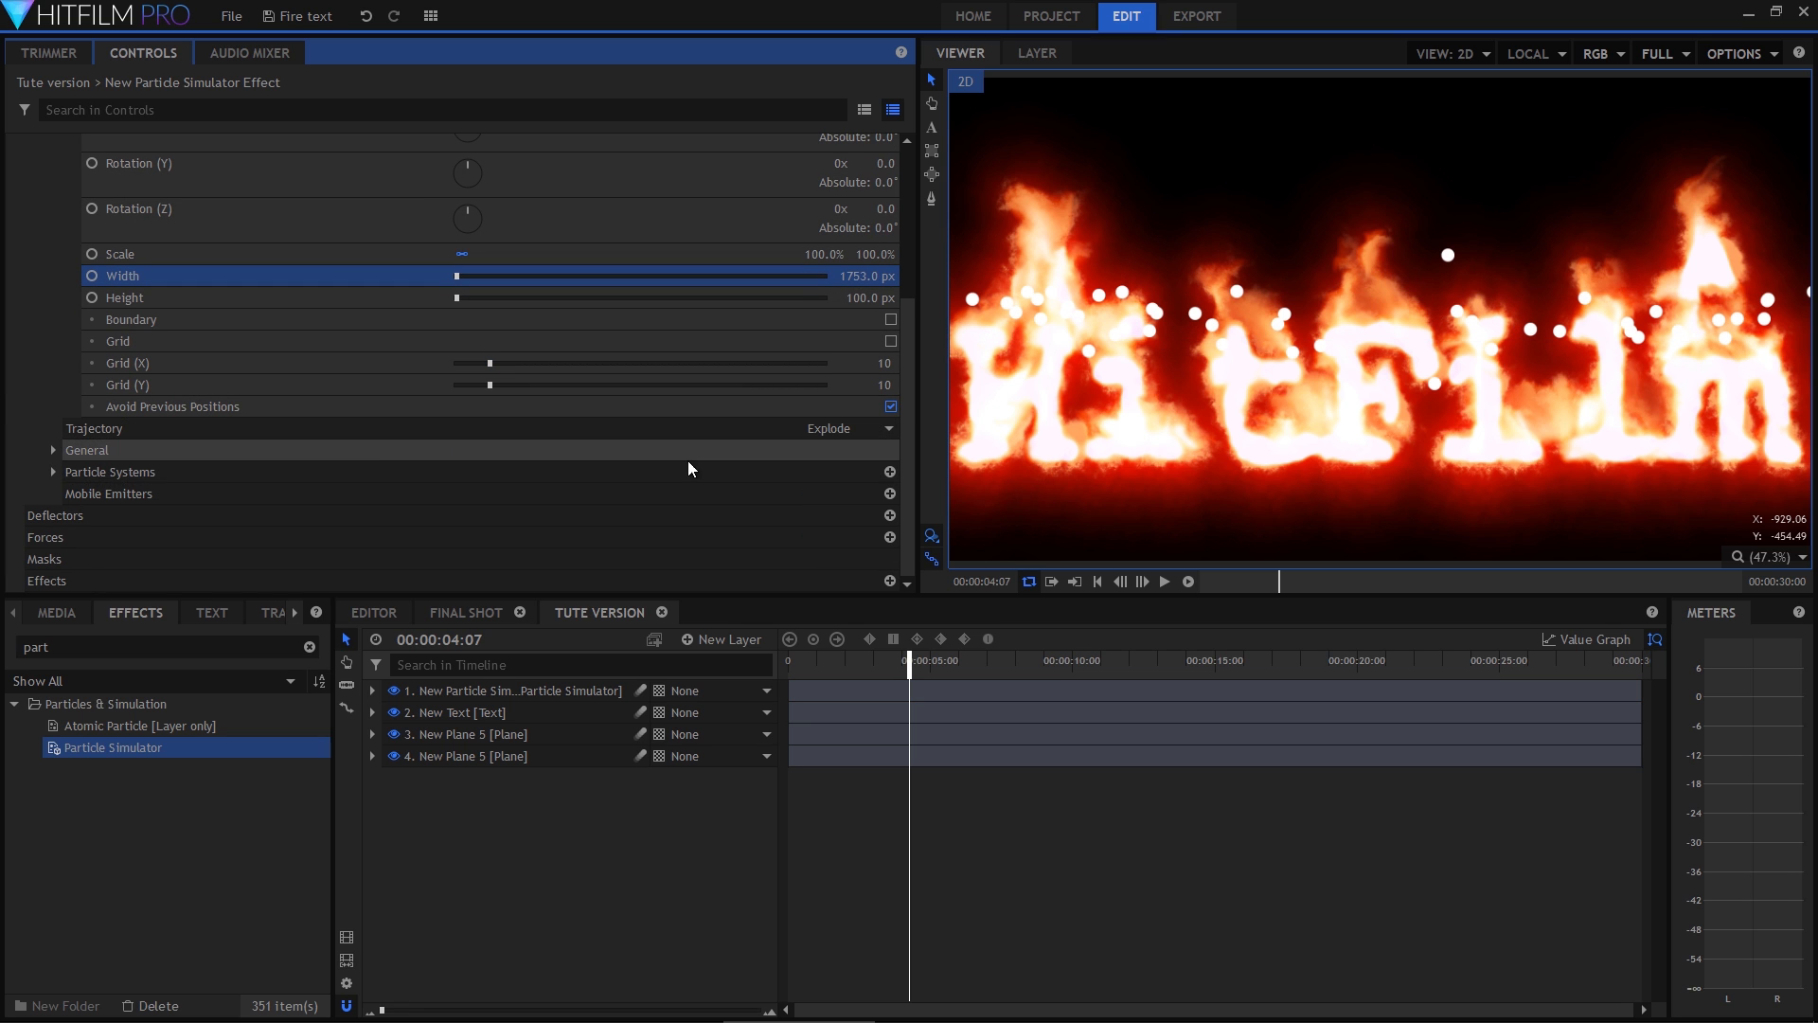
# With the playhead at 00:00:03:22, give the particle system the built-in Sparks Streak texture.
pyautogui.click(54, 471)
pyautogui.moveTo(852, 662); pyautogui.dragTo(897, 663)
pyautogui.scroll(-3, 103, 450)
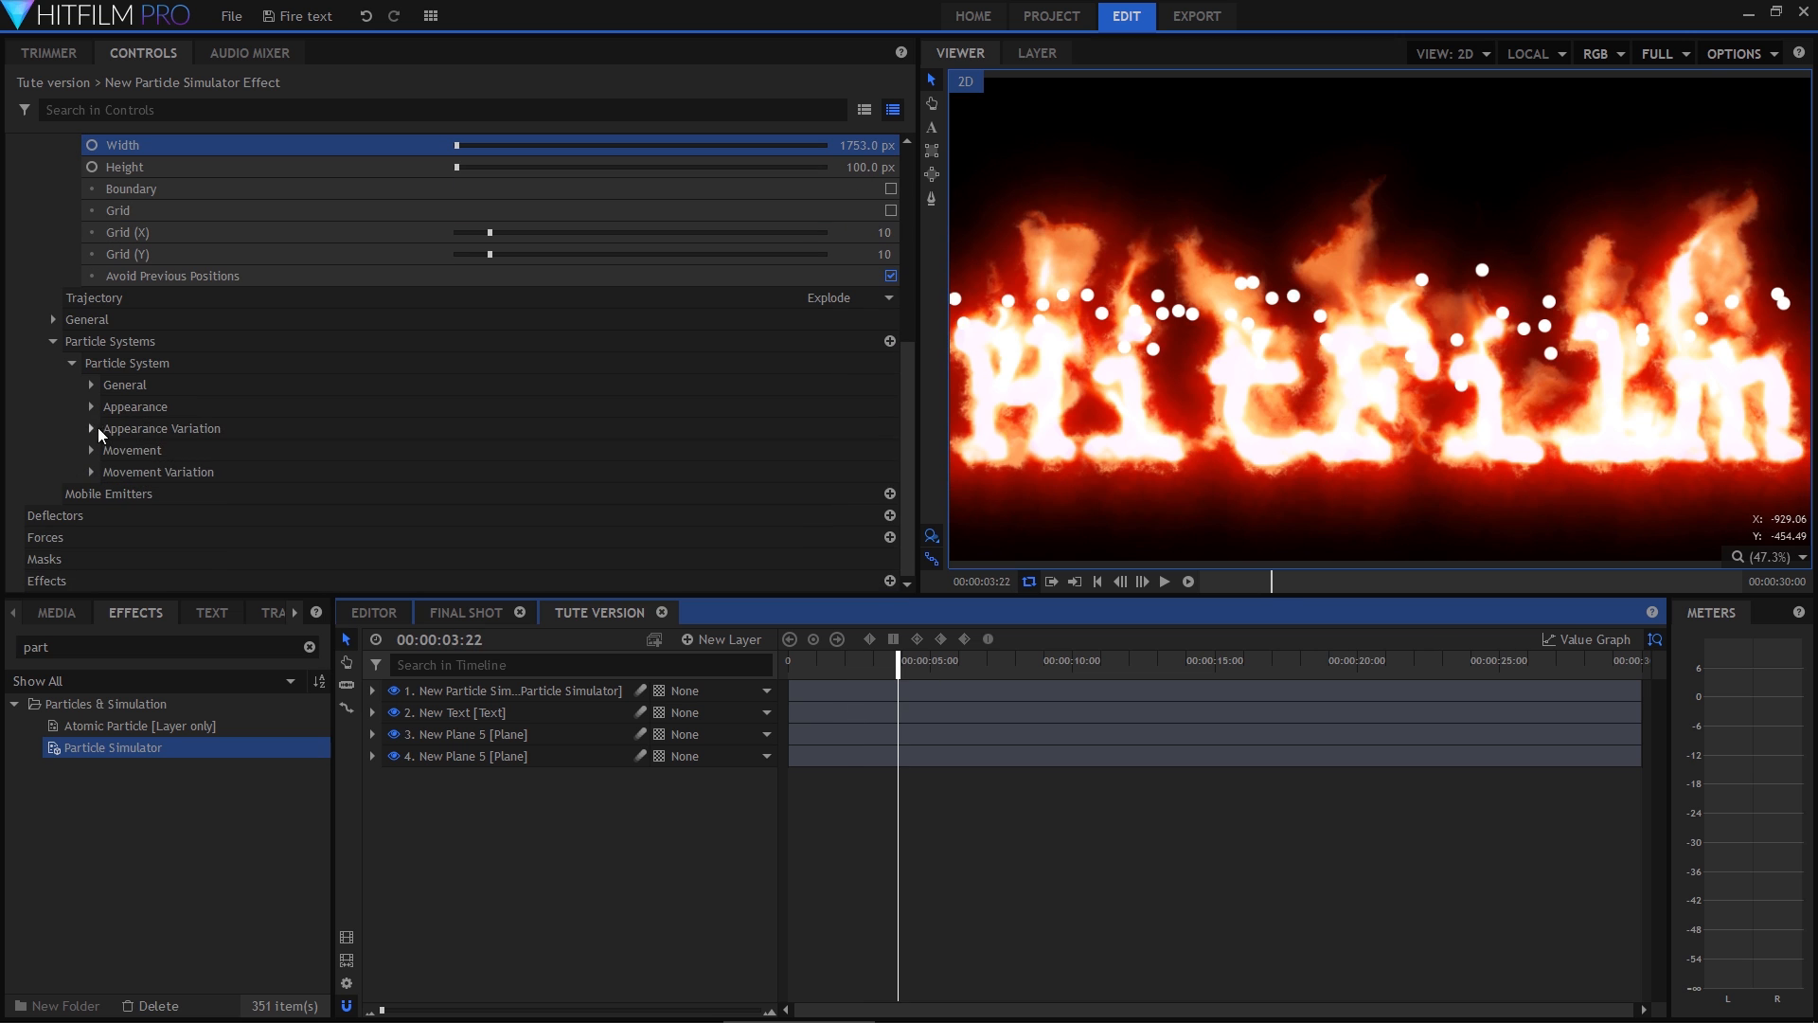
pyautogui.click(88, 407)
pyautogui.click(464, 432)
pyautogui.click(508, 485)
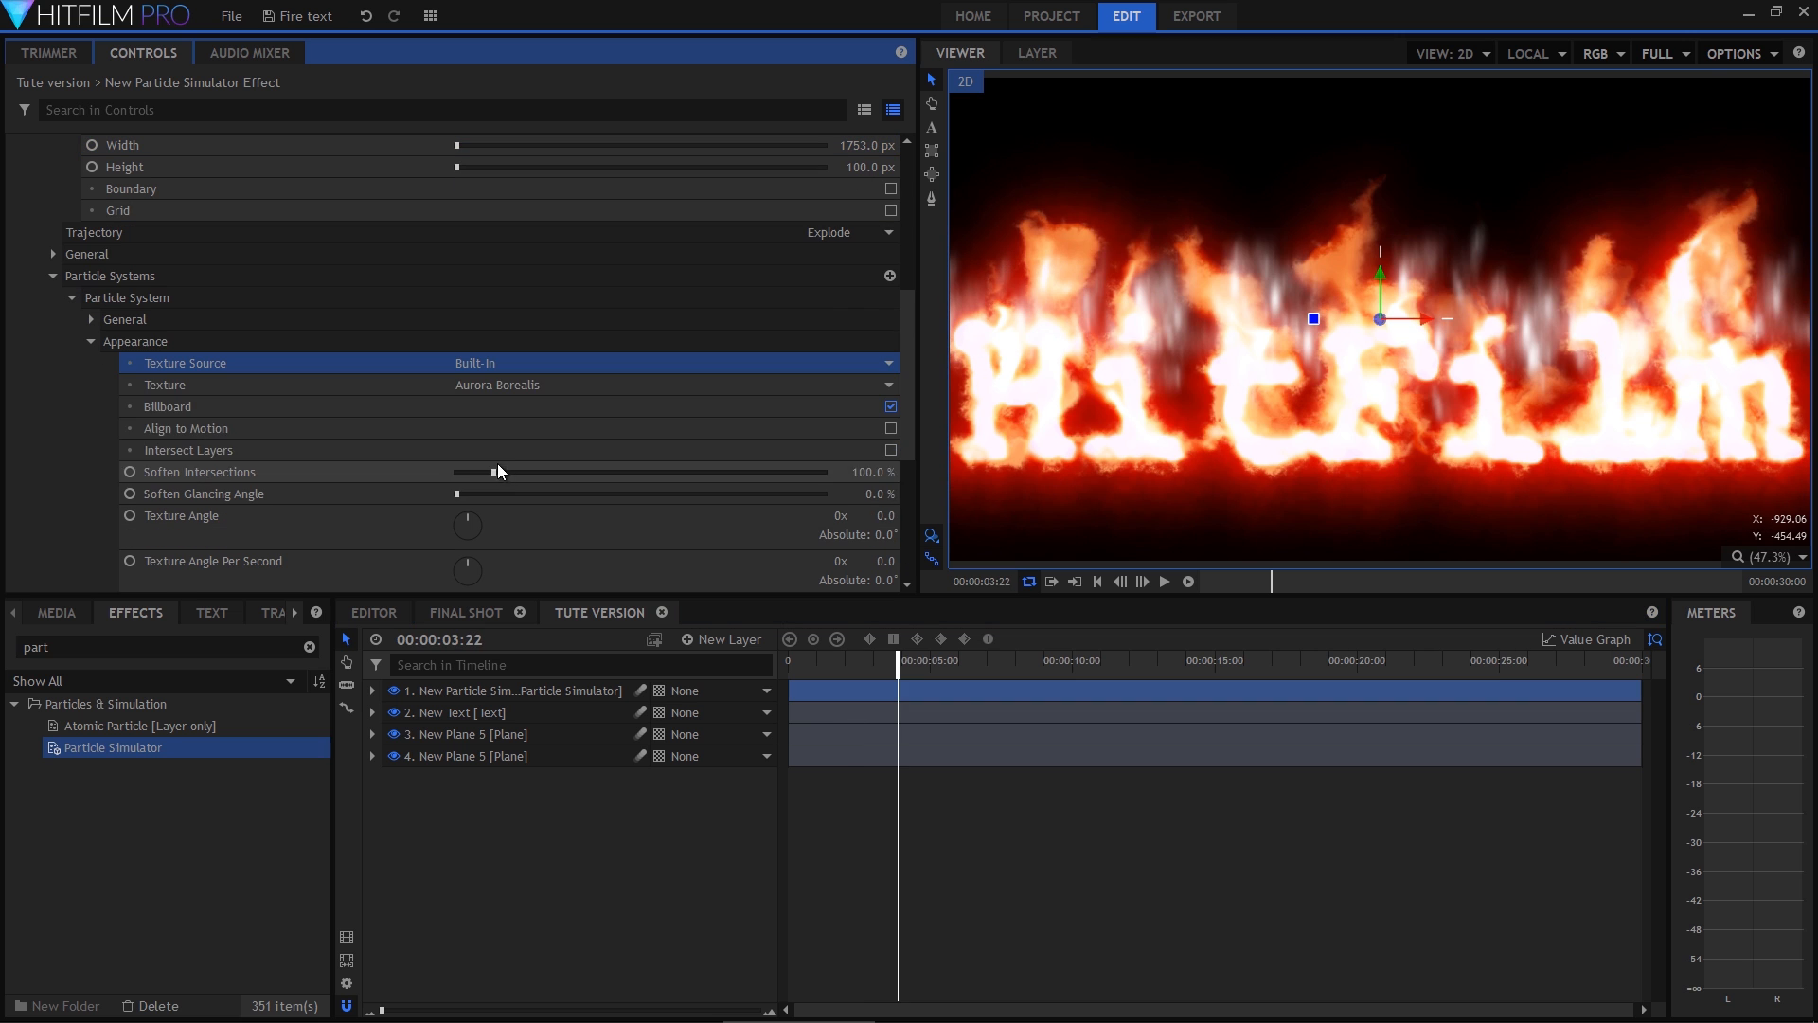
pyautogui.click(486, 388)
pyautogui.scroll(-3, 526, 597)
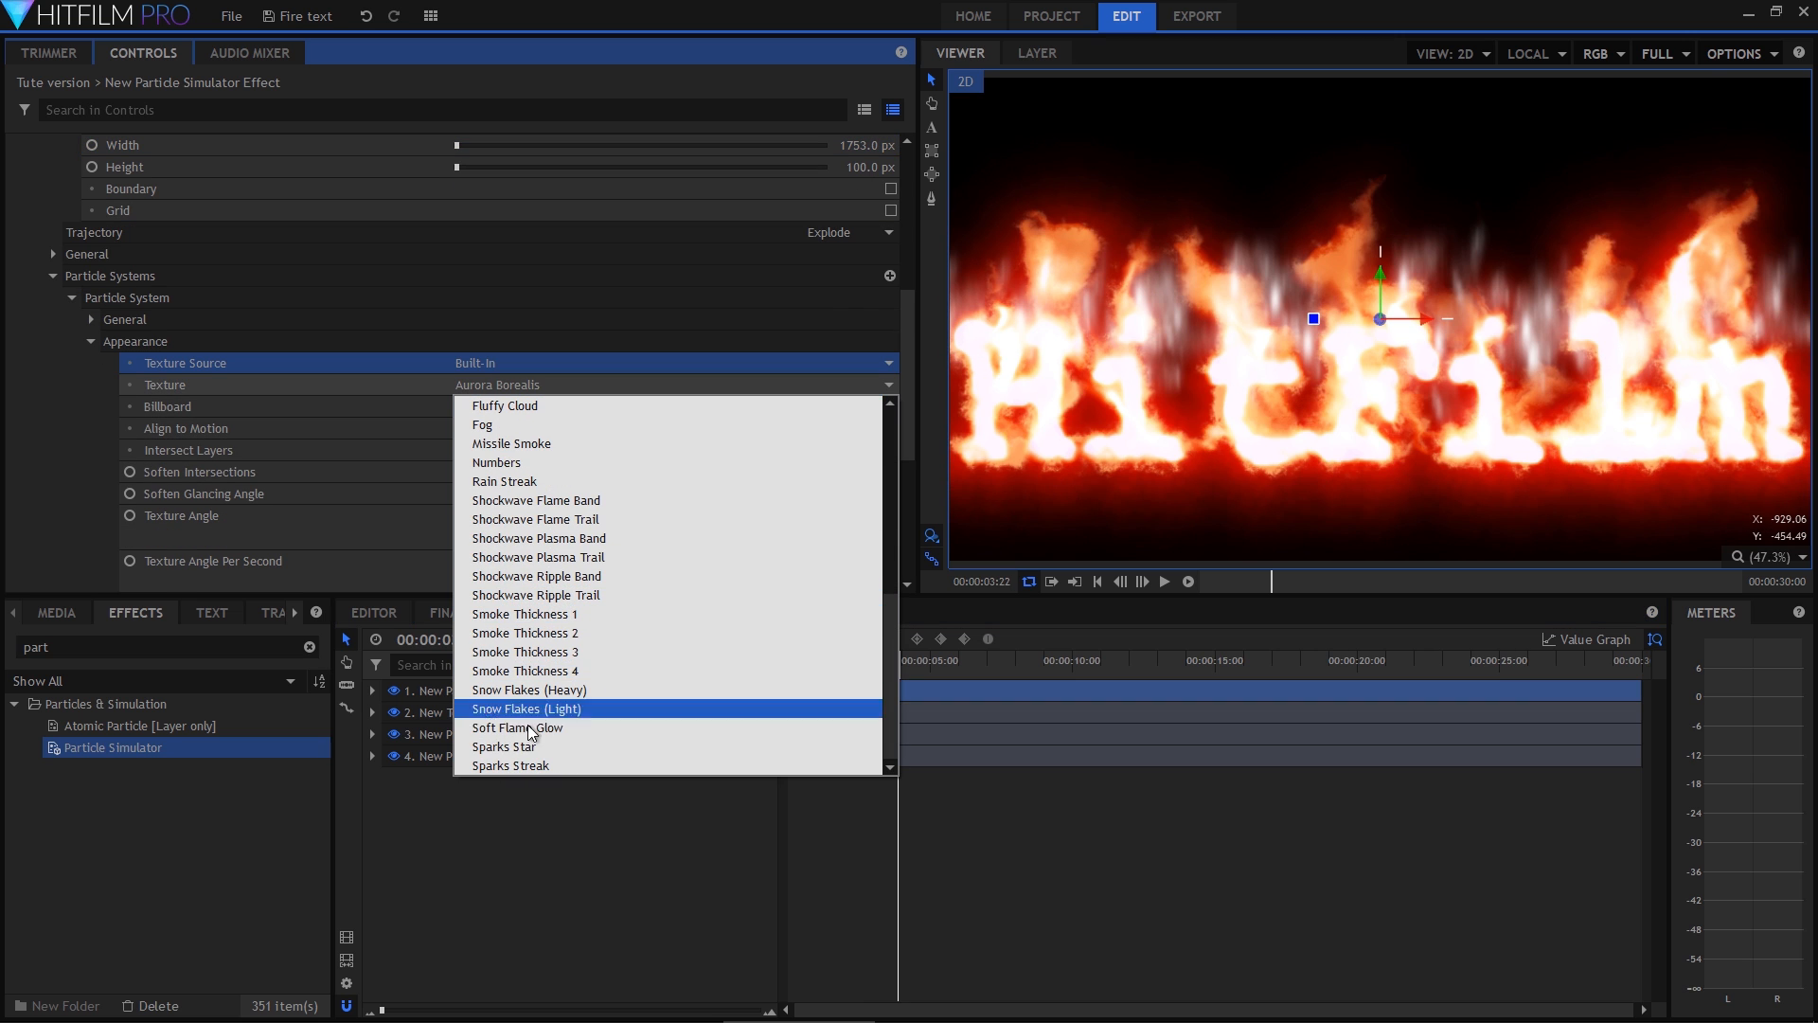
pyautogui.click(526, 765)
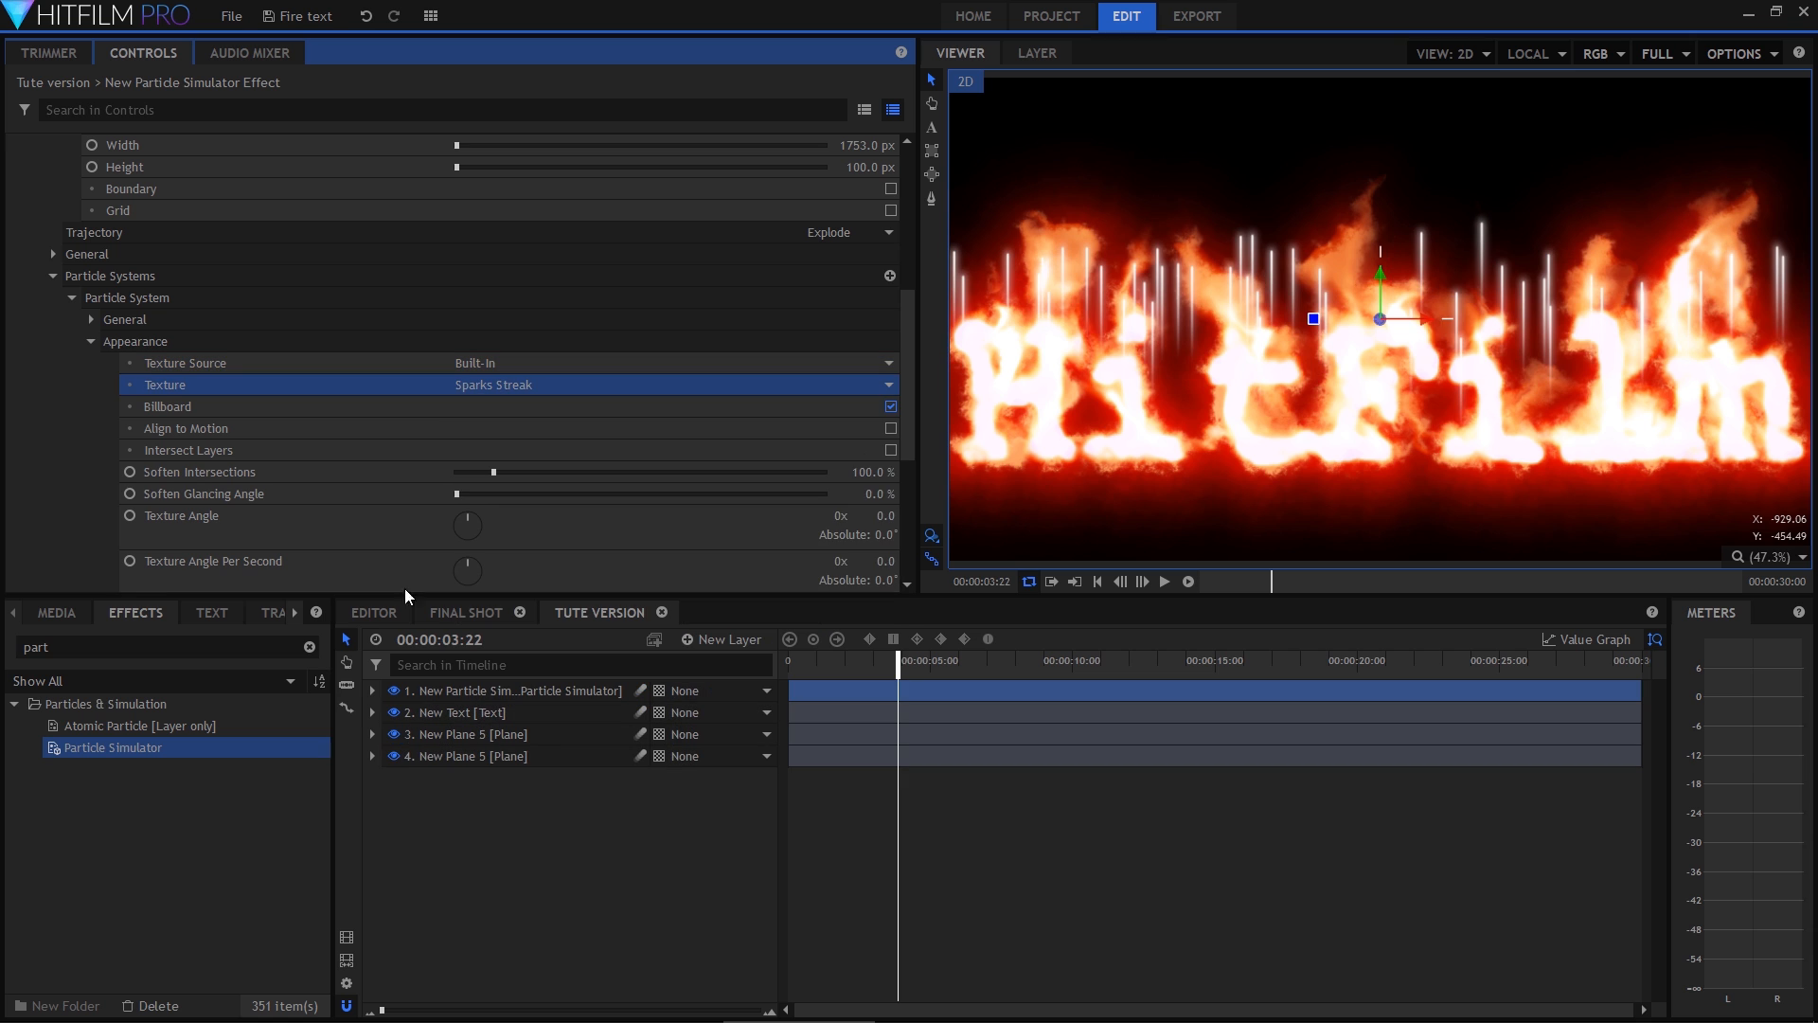
# Disable Billboard and enable Align to Motion for the particles, and move the playhead to 00:00:05:22.
pyautogui.click(891, 406)
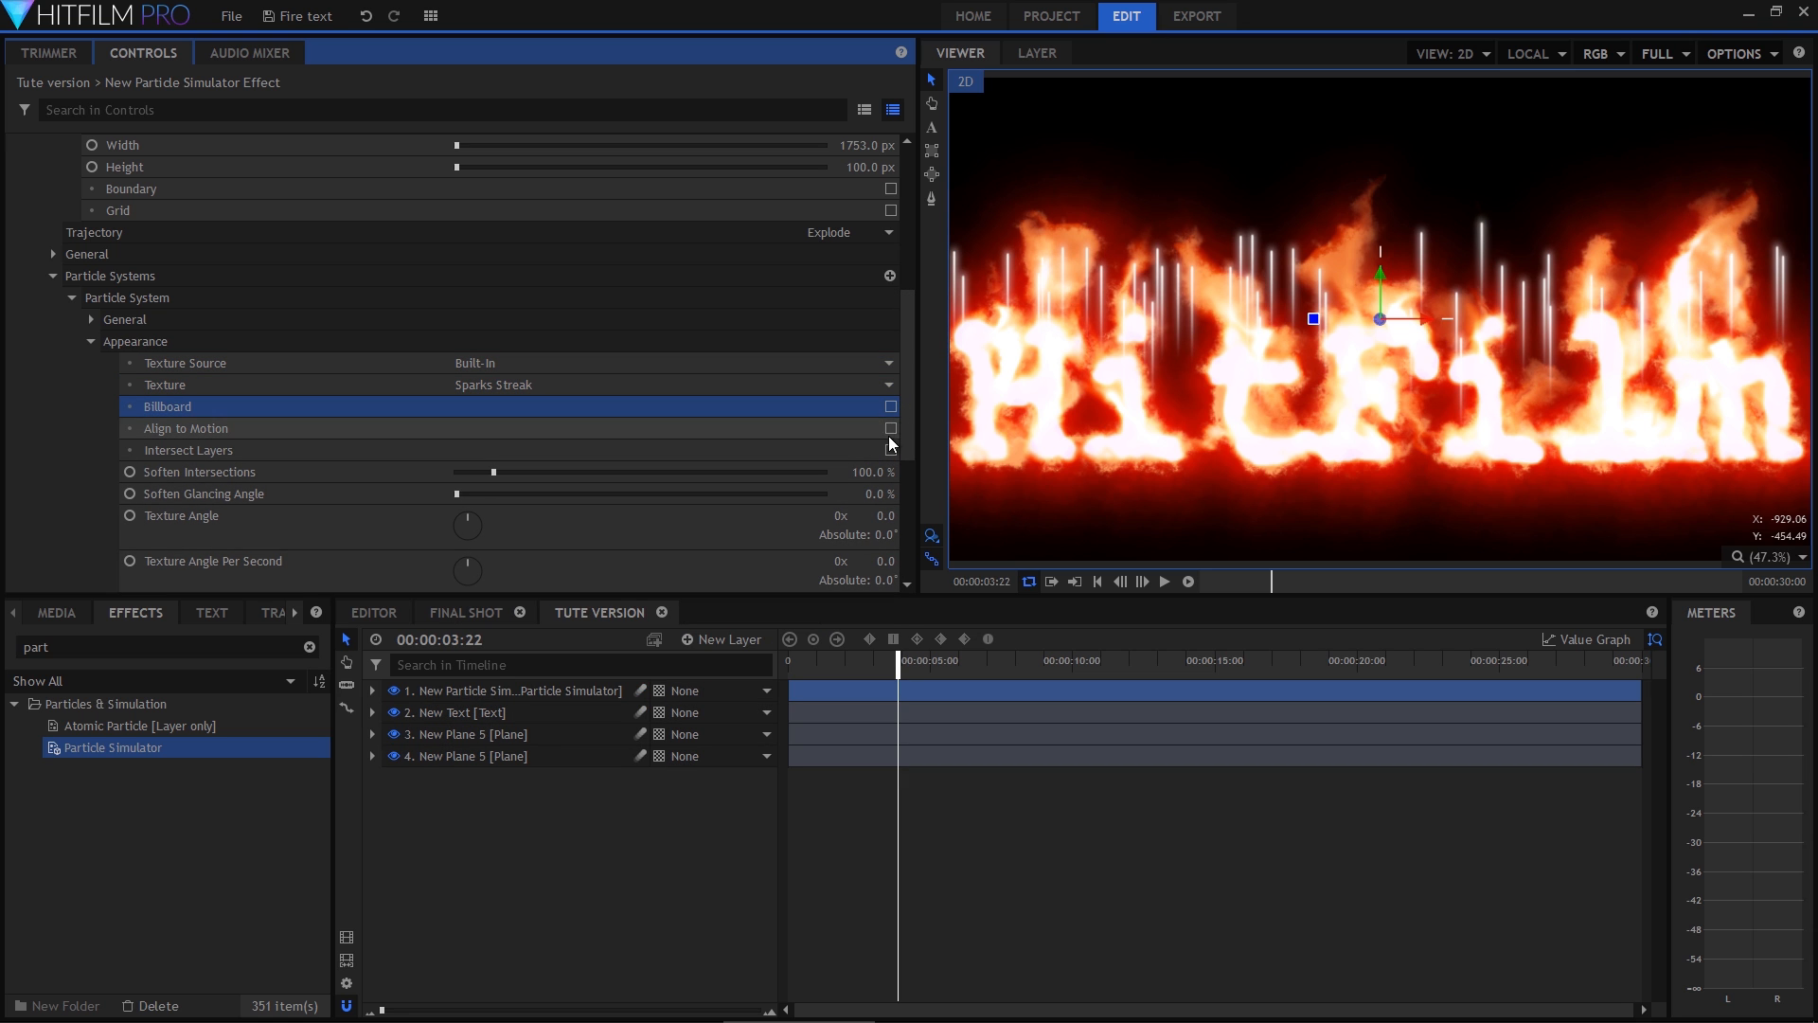
pyautogui.click(891, 430)
pyautogui.moveTo(846, 653); pyautogui.dragTo(956, 689)
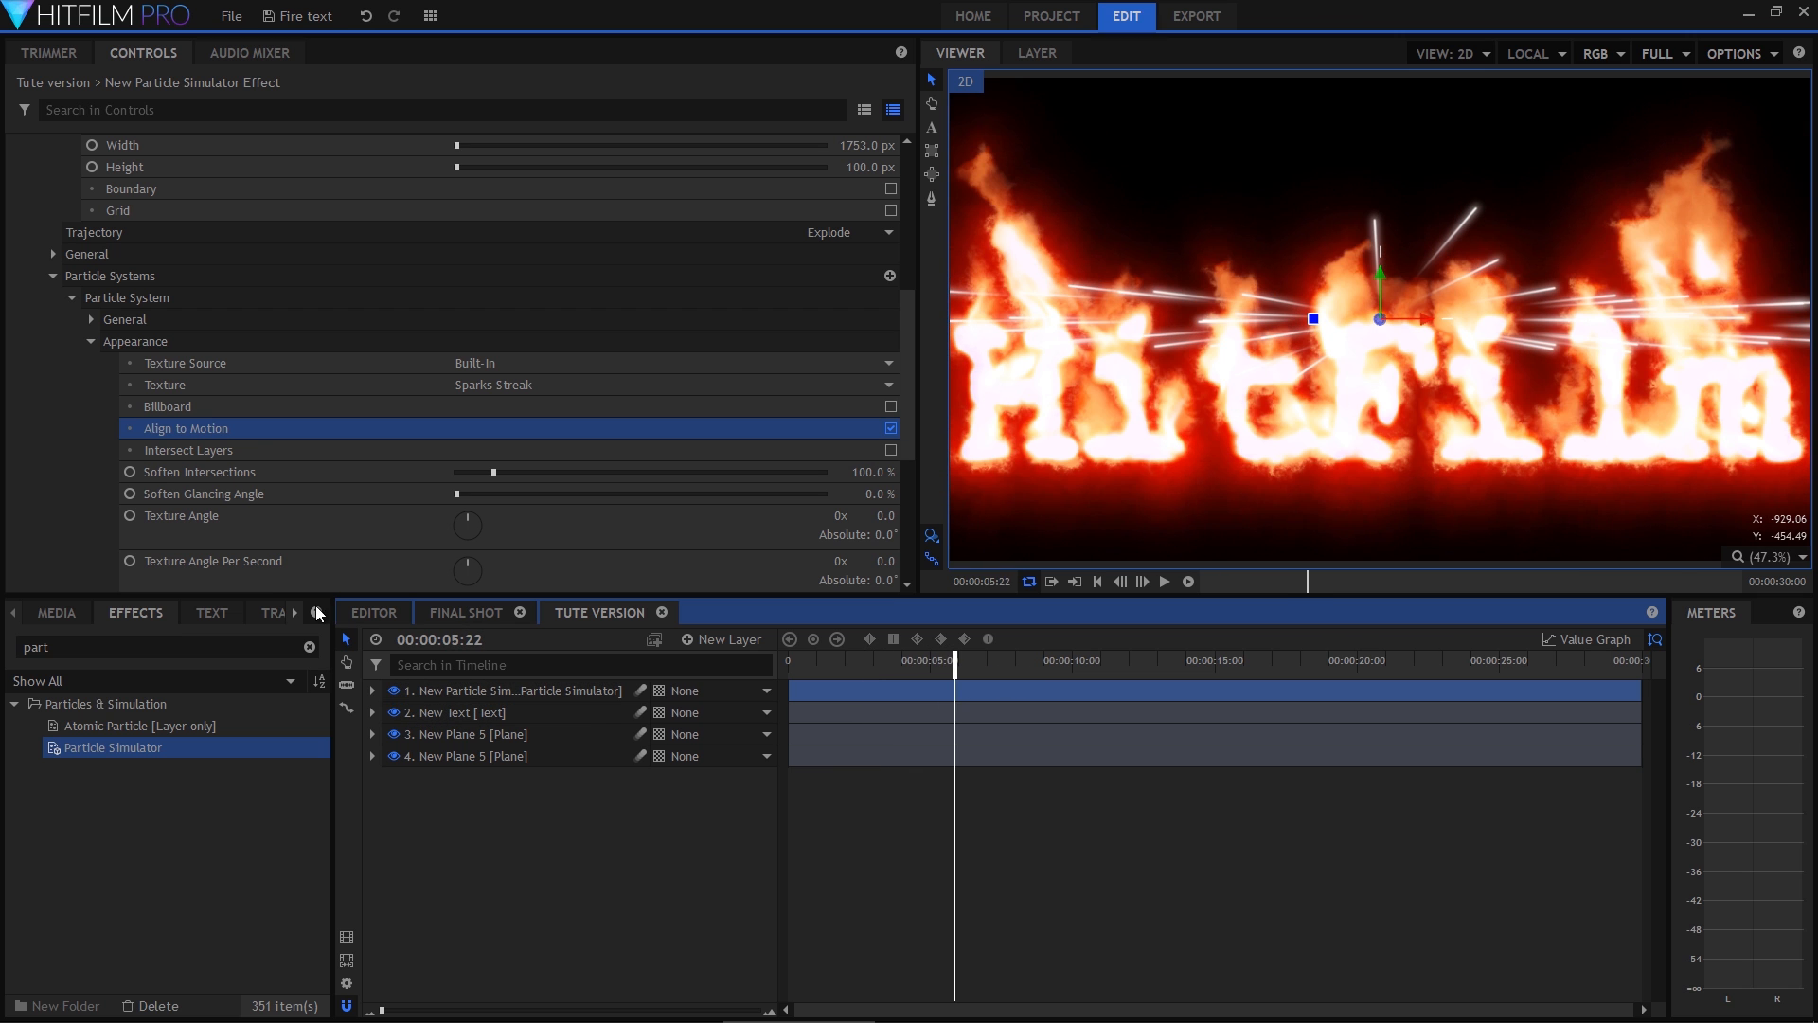
# In the particle system's Movement settings, set Life to 0.5 s and Scale to 10%, and enter a new Speed.
pyautogui.scroll(-3, 214, 486)
pyautogui.scroll(-1, 214, 486)
pyautogui.click(92, 450)
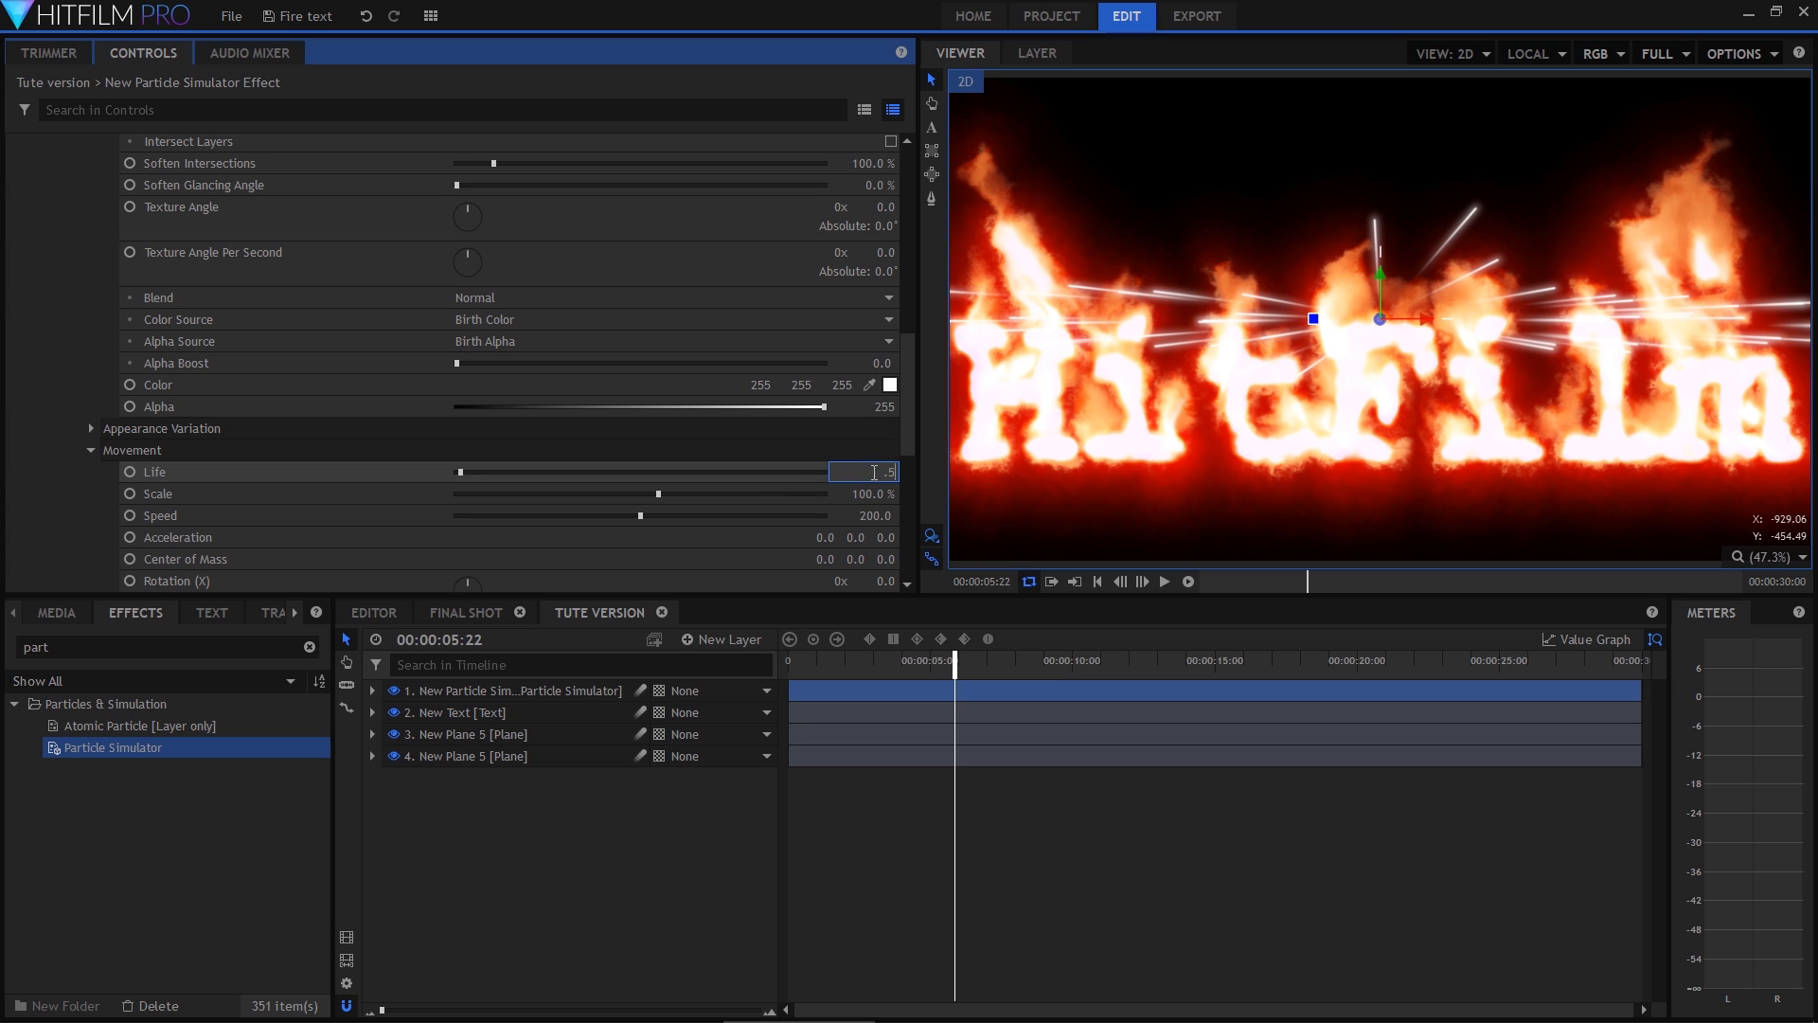
pyautogui.press('Return')
pyautogui.click(880, 492)
pyautogui.write('10')
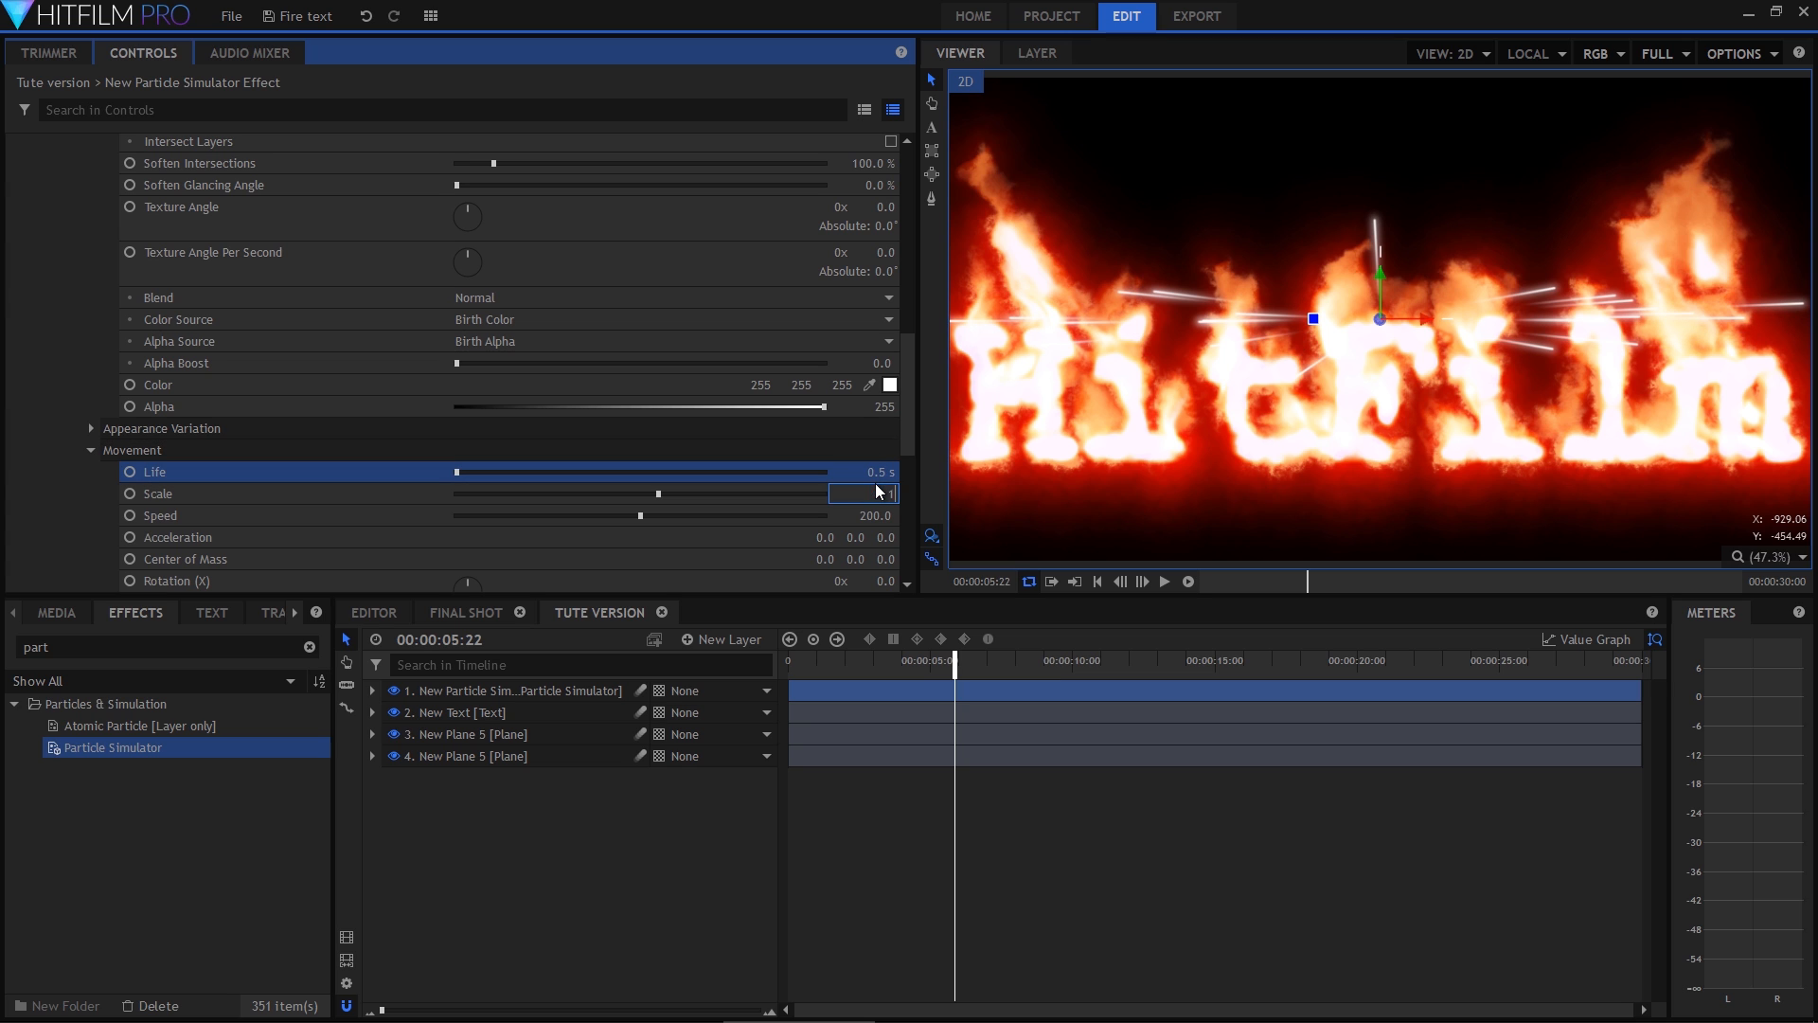
pyautogui.press('Return')
pyautogui.click(879, 515)
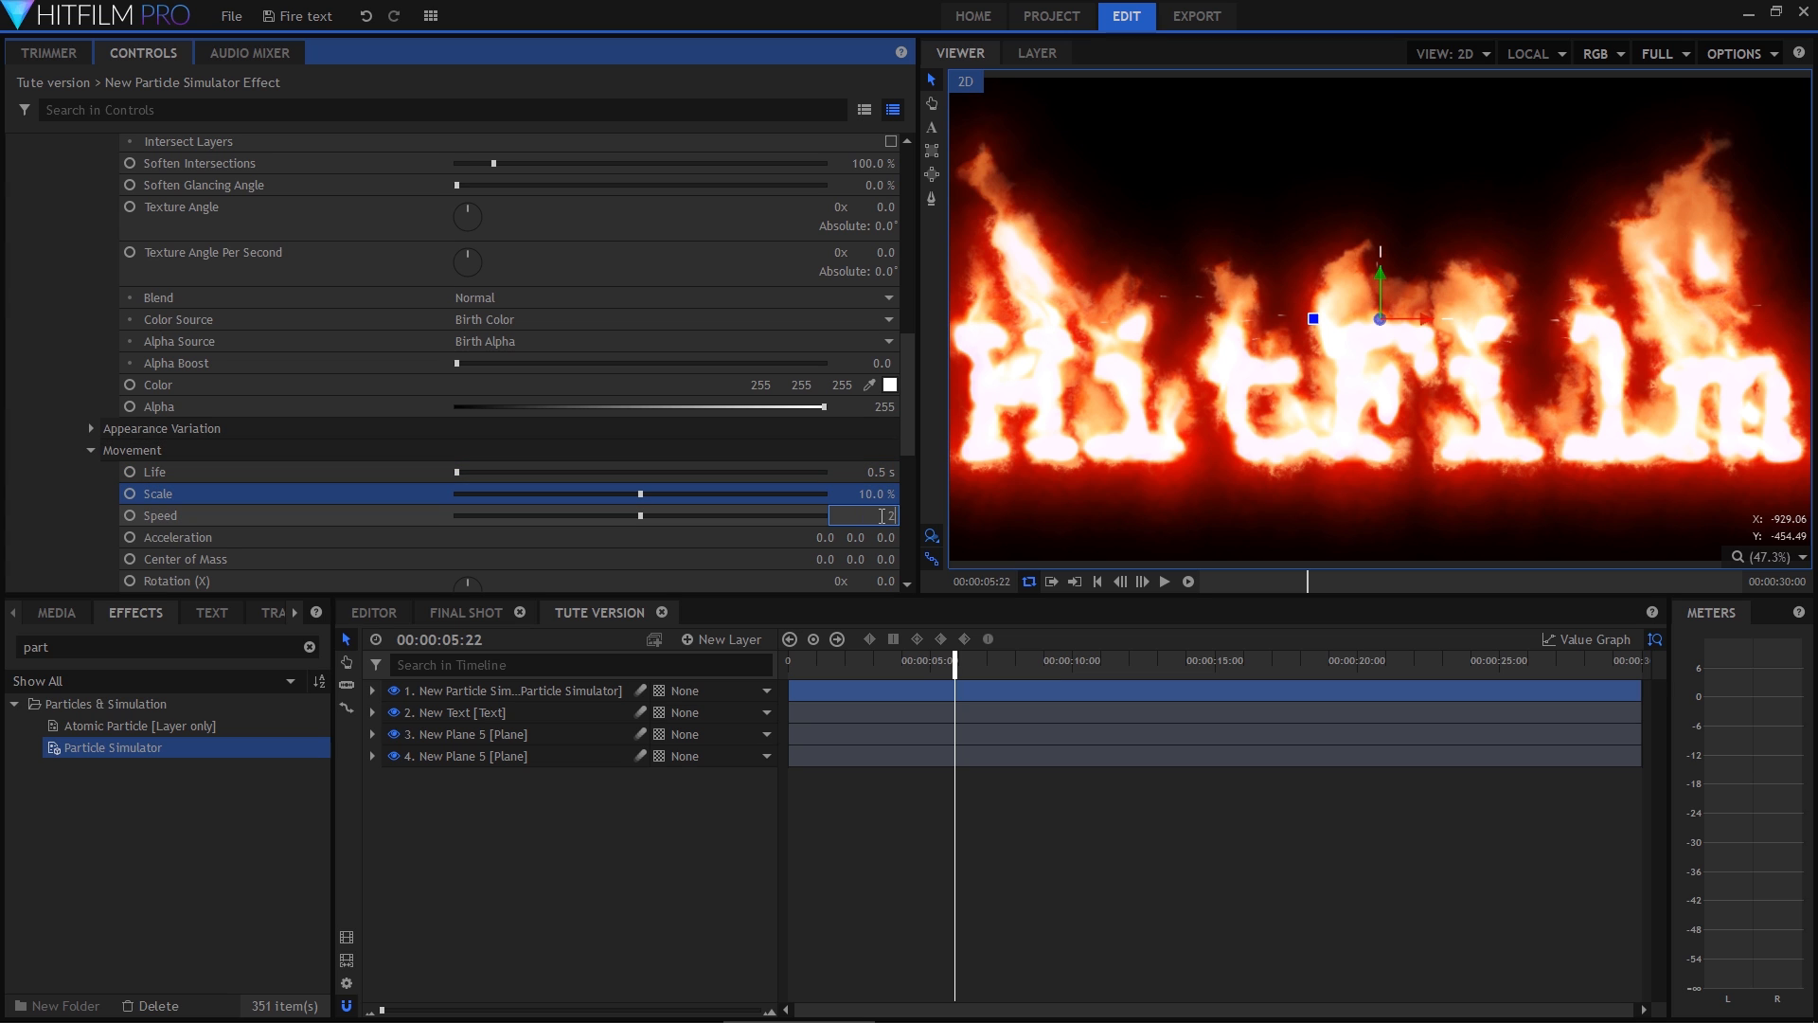
pyautogui.write('2')
pyautogui.press('Return')
# Set the particles' Movement Variation to a Life of 0.5 s, a Scale of 10% and a Speed of 50.
pyautogui.scroll(-5, 175, 453)
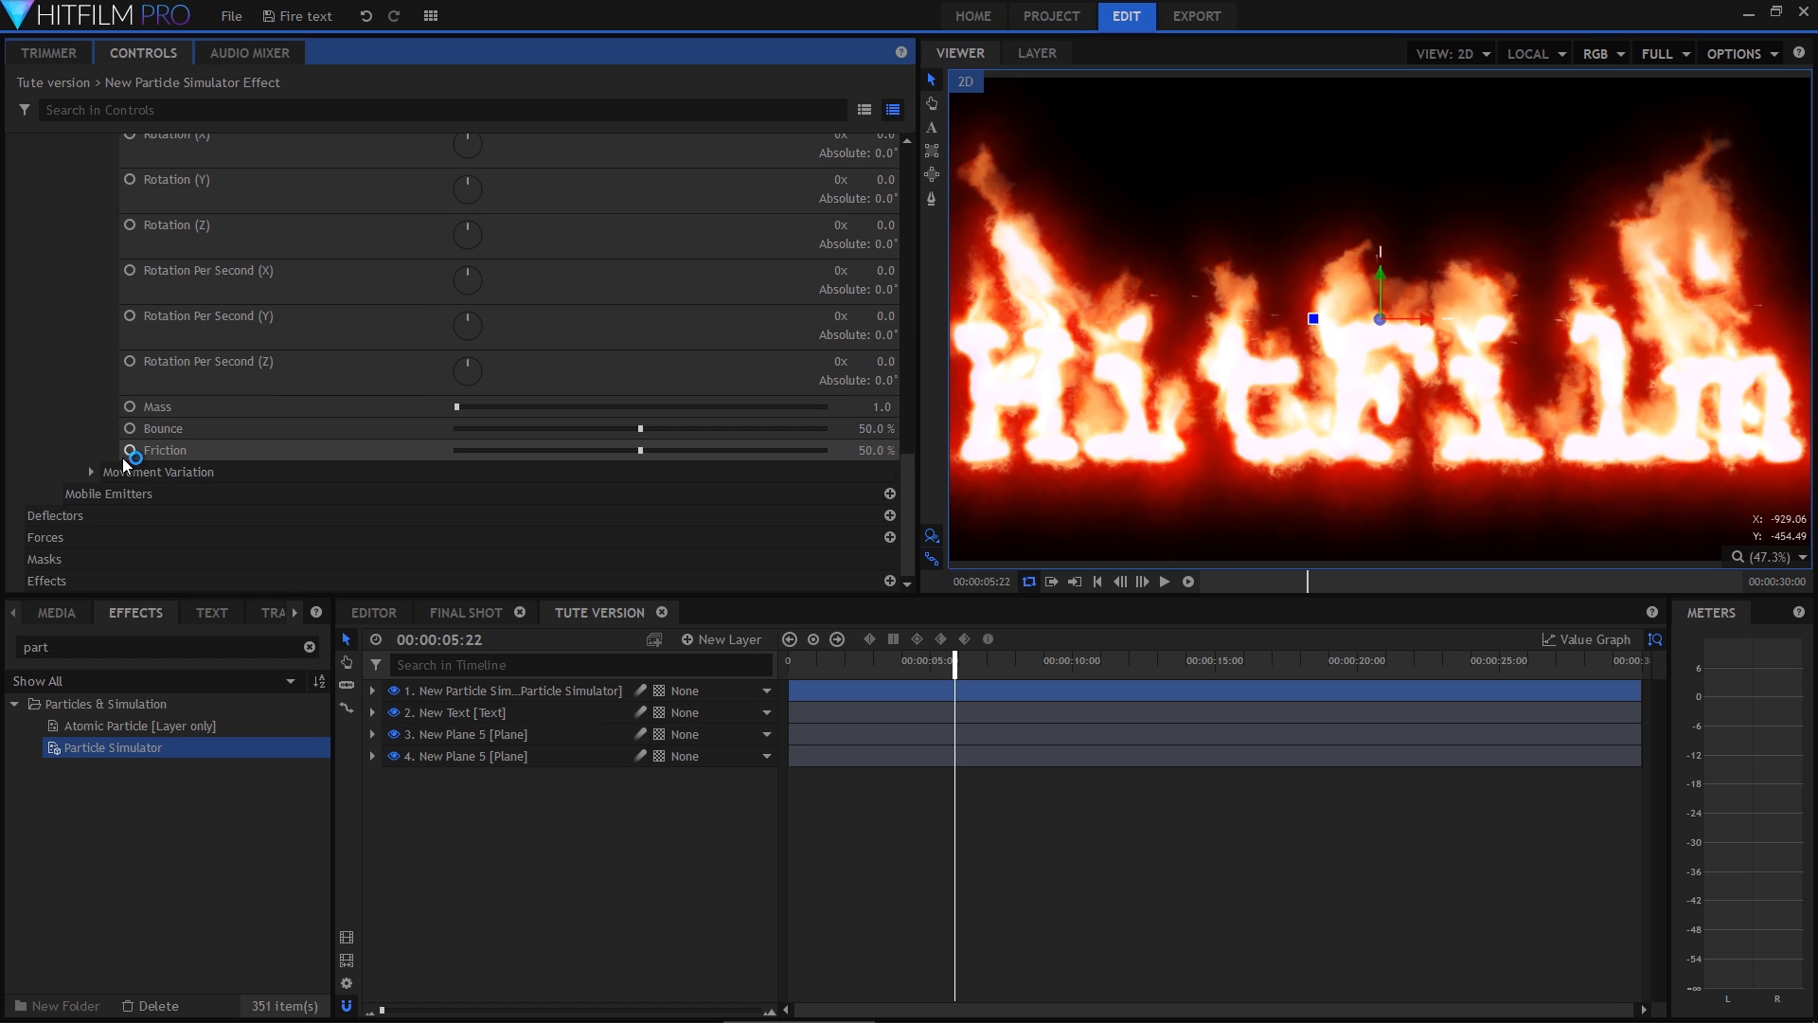
pyautogui.click(123, 469)
pyautogui.scroll(-3, 852, 435)
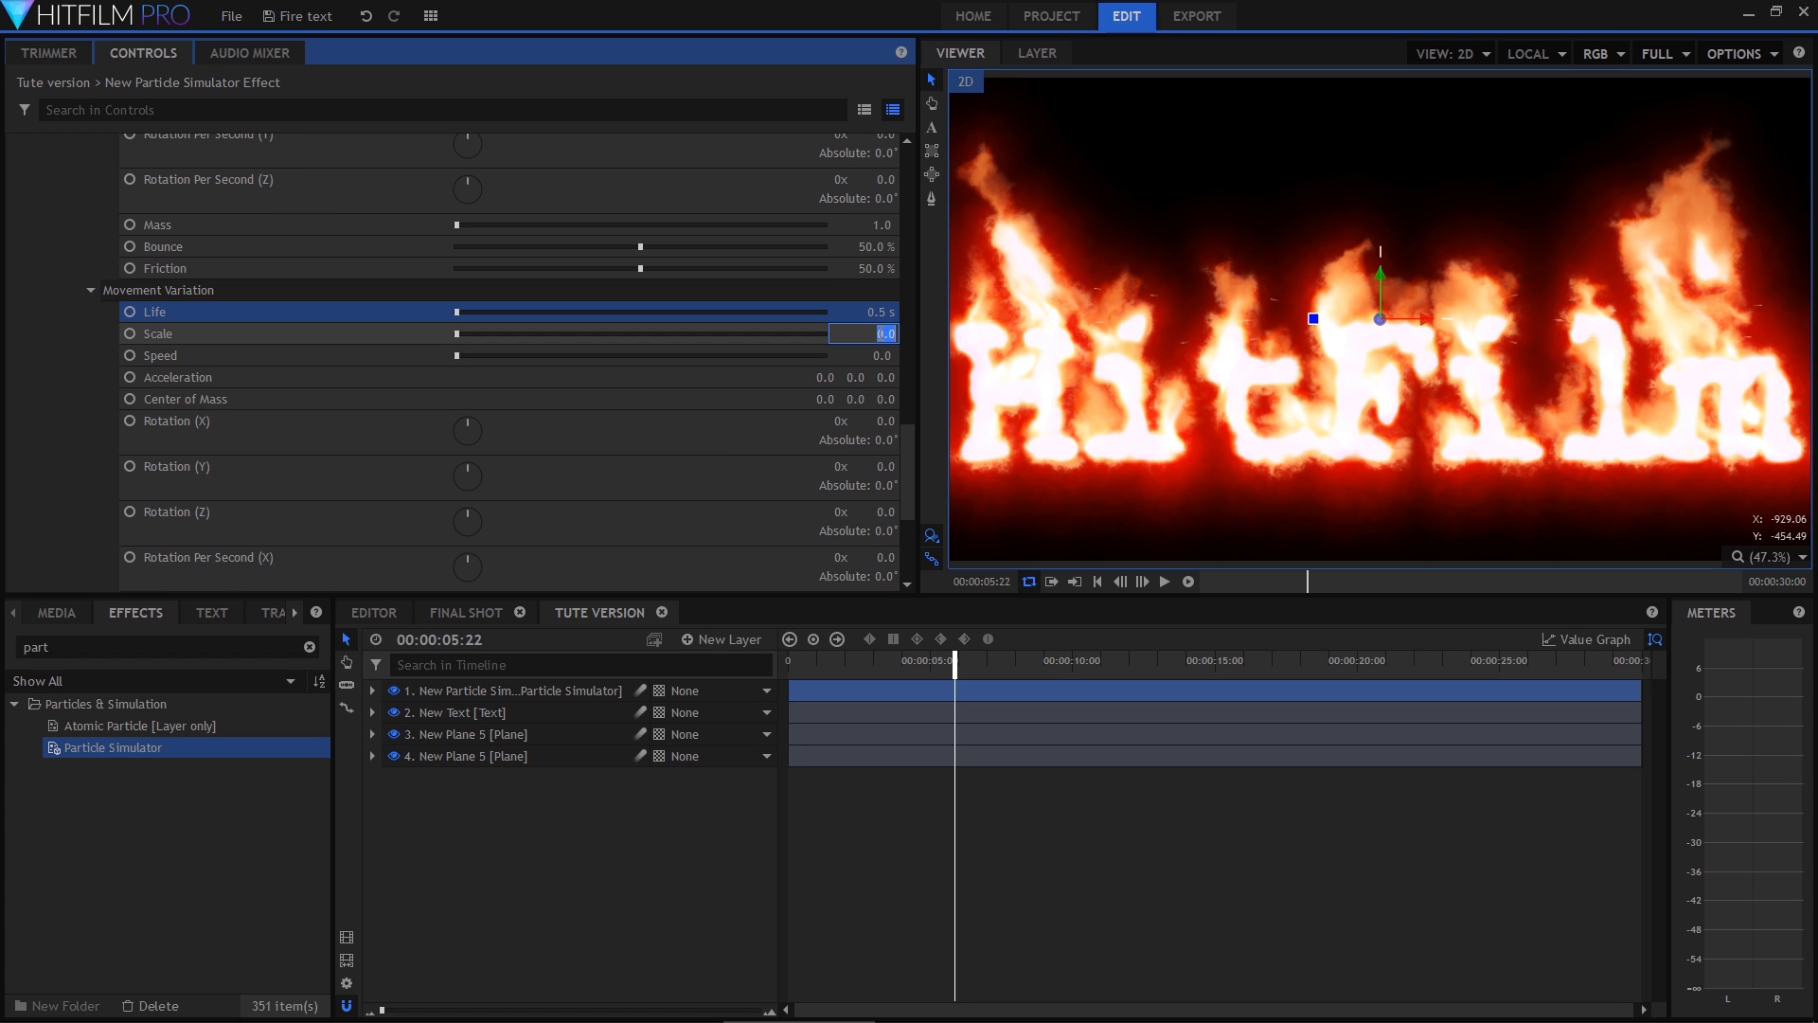
pyautogui.write('10')
pyautogui.press('Return')
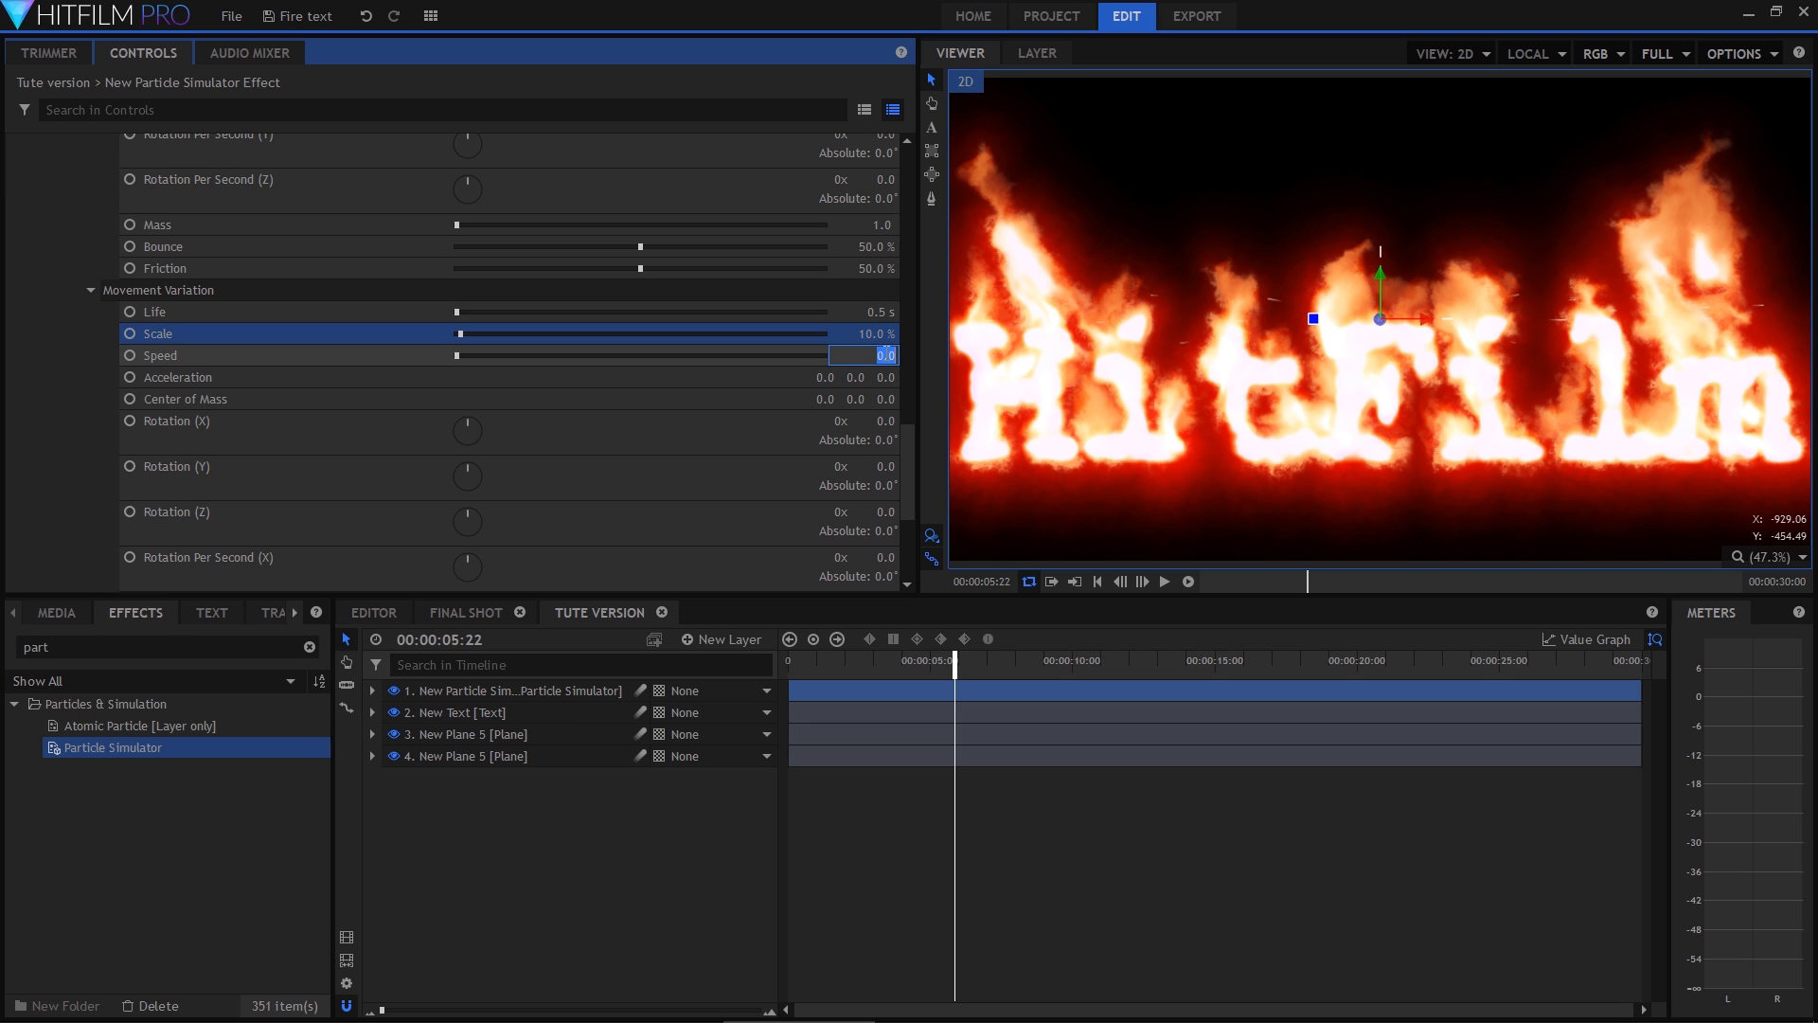
pyautogui.click(887, 354)
pyautogui.write('50')
pyautogui.press('Return')
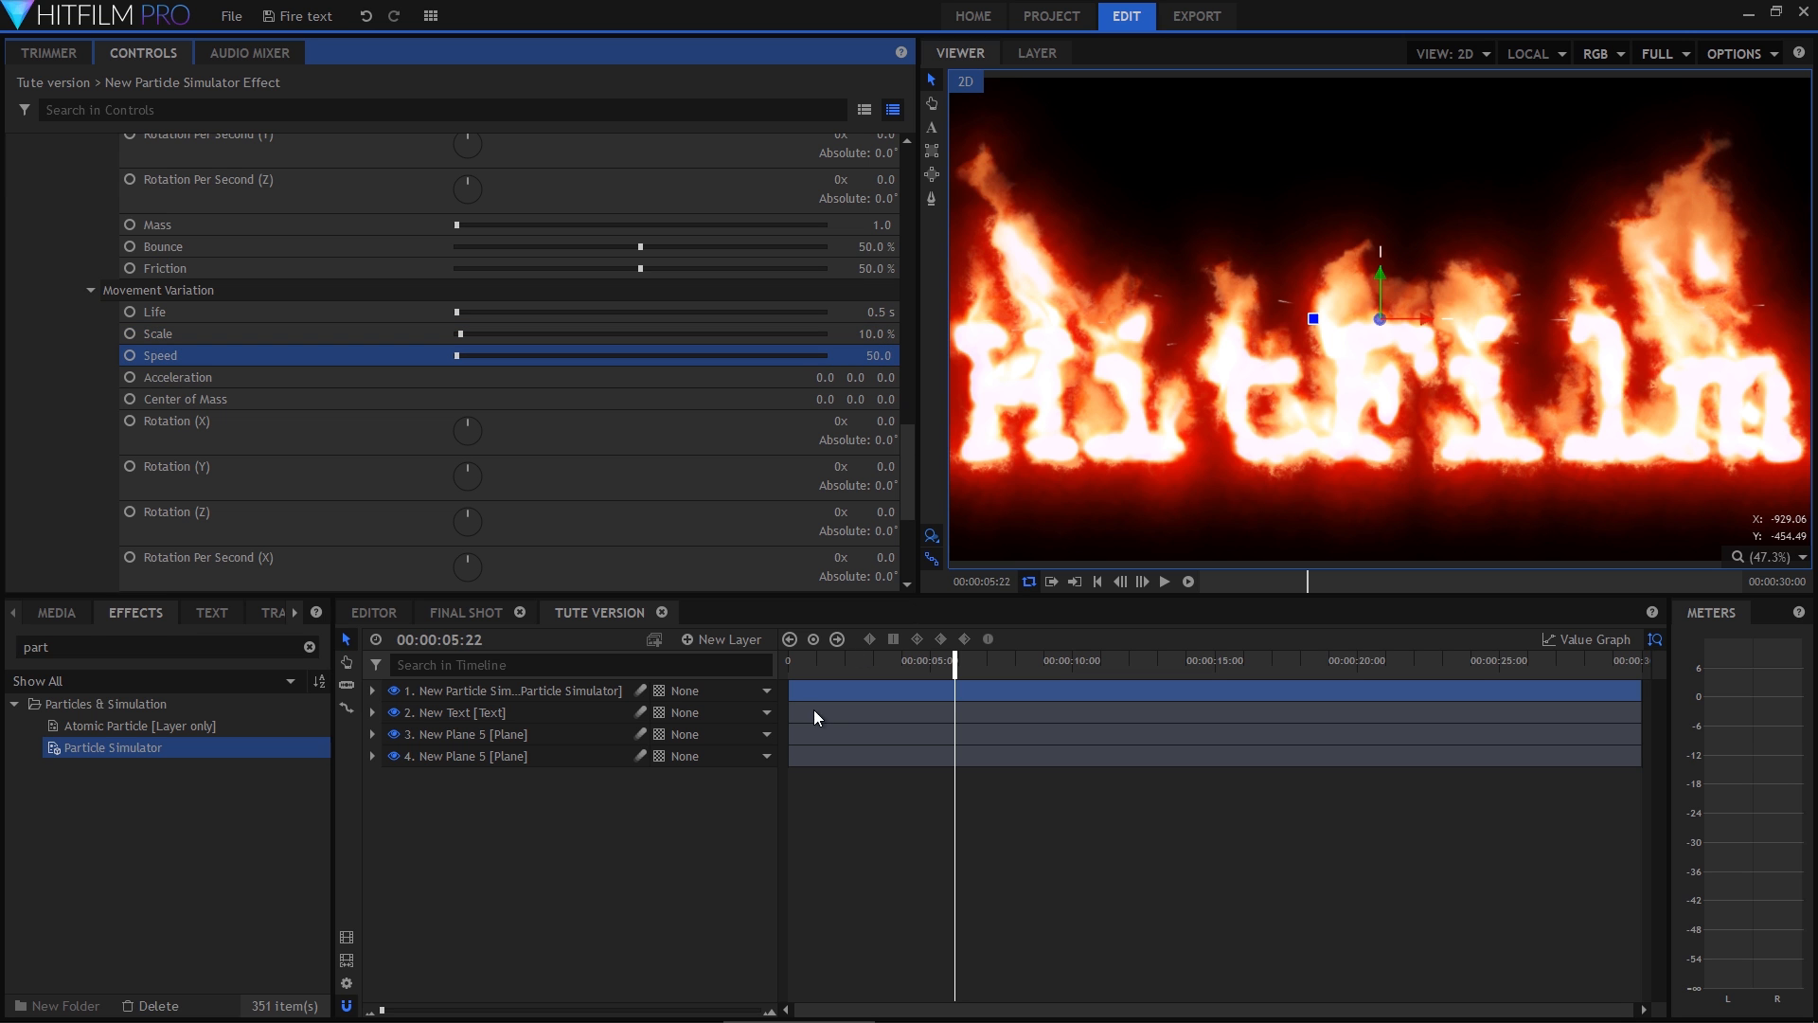
# With the playhead at 00:00:03:05, increase the particle system's Particles Per Second.
pyautogui.moveTo(834, 663); pyautogui.dragTo(892, 669)
pyautogui.scroll(10, 297, 344)
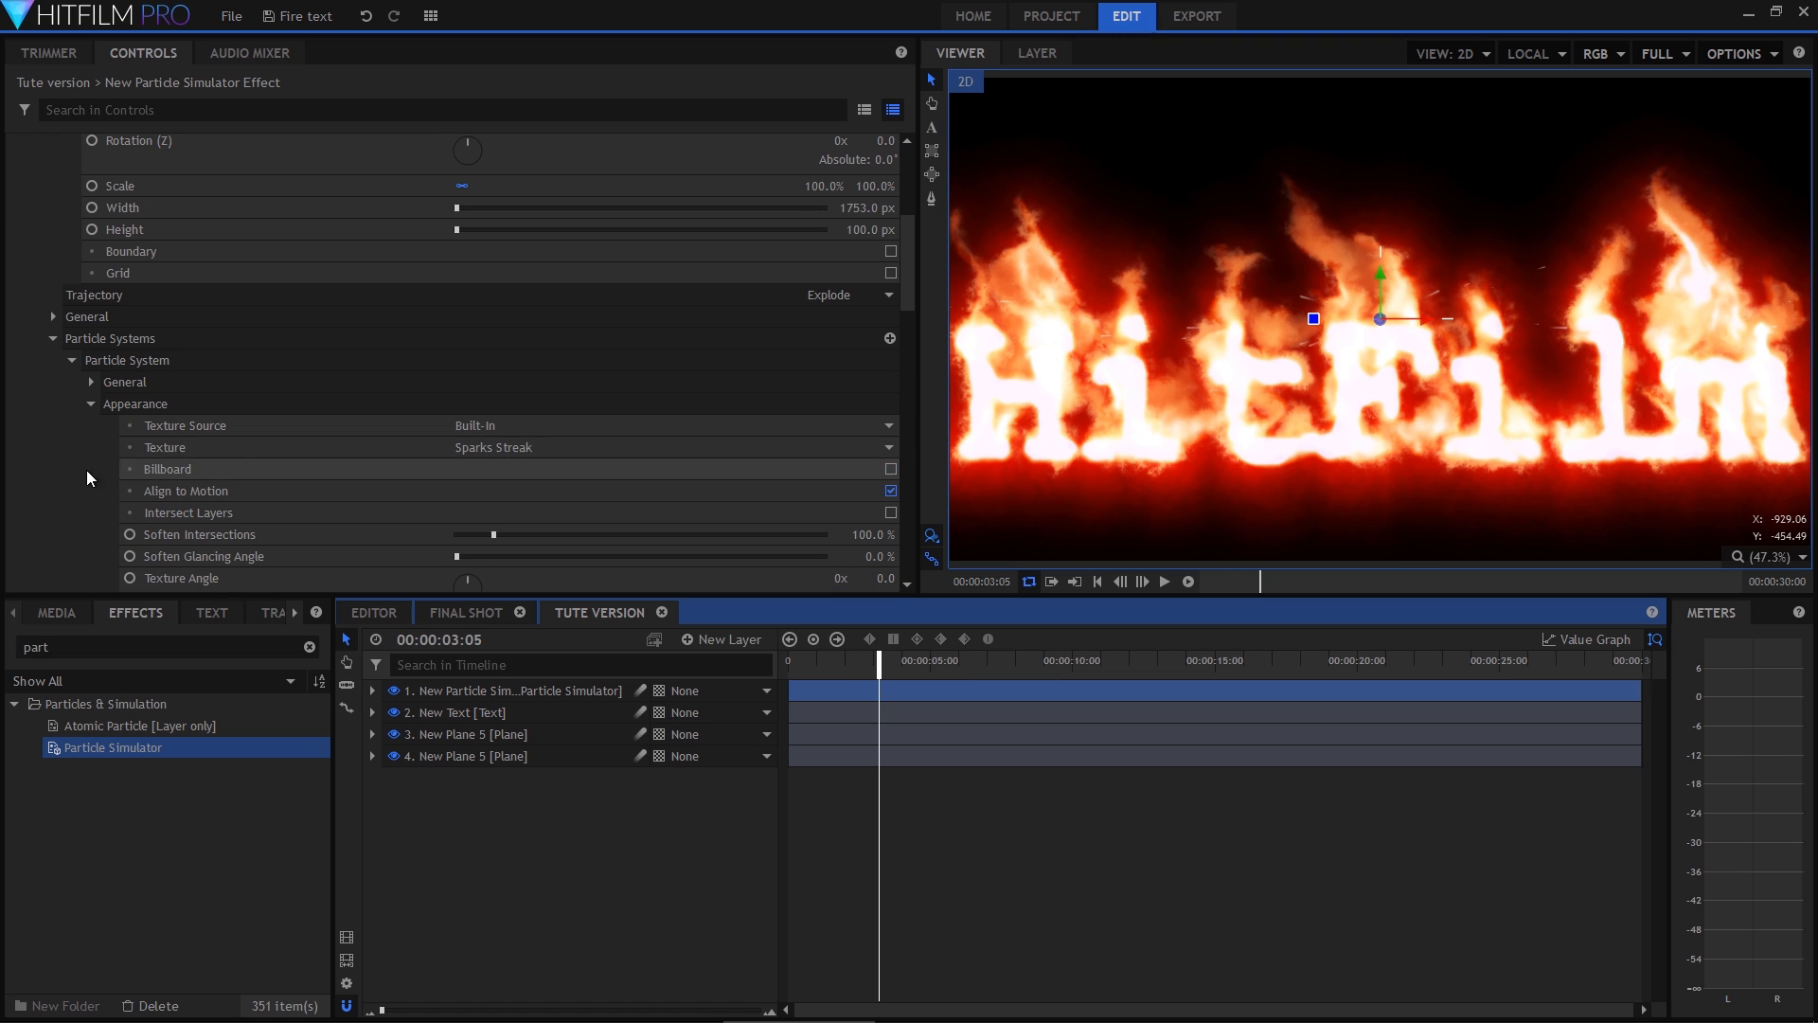
pyautogui.click(90, 382)
pyautogui.scroll(-2, 407, 361)
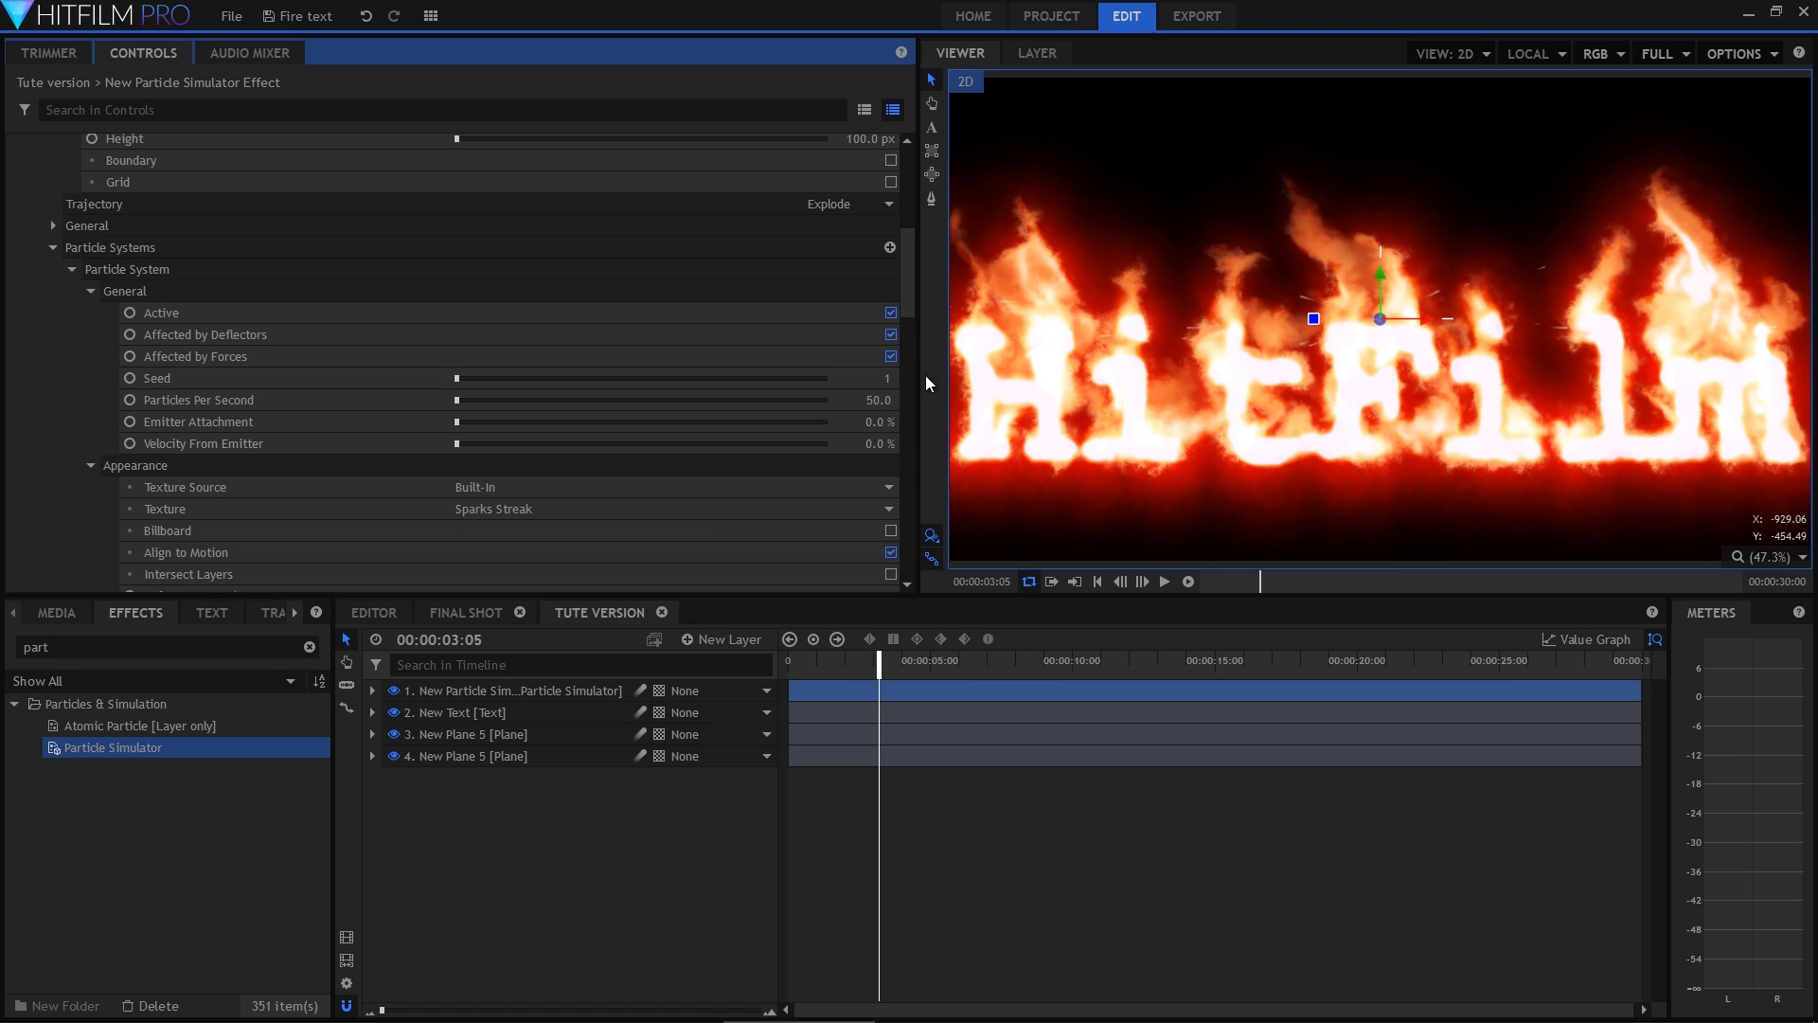
pyautogui.click(880, 400)
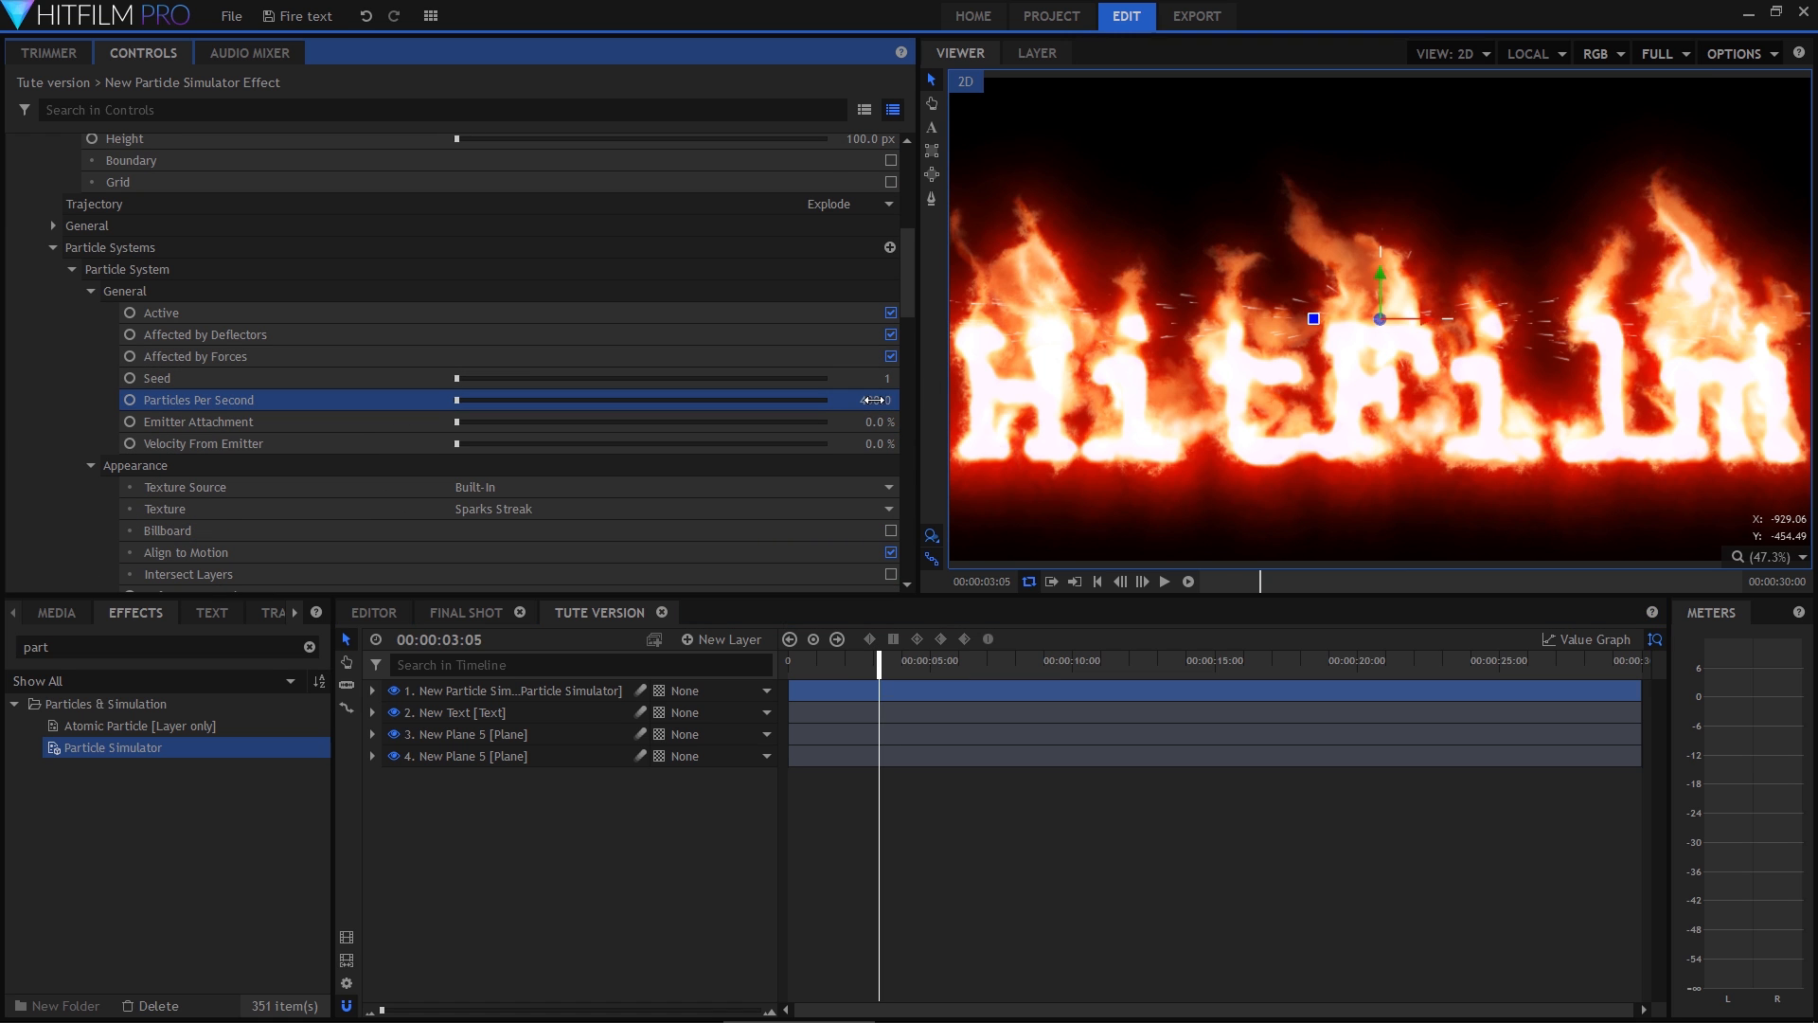
# Add a Force to the particle simulator and move the playhead to 00:00:03:22.
pyautogui.moveTo(908, 298); pyautogui.dragTo(905, 559)
pyautogui.click(890, 562)
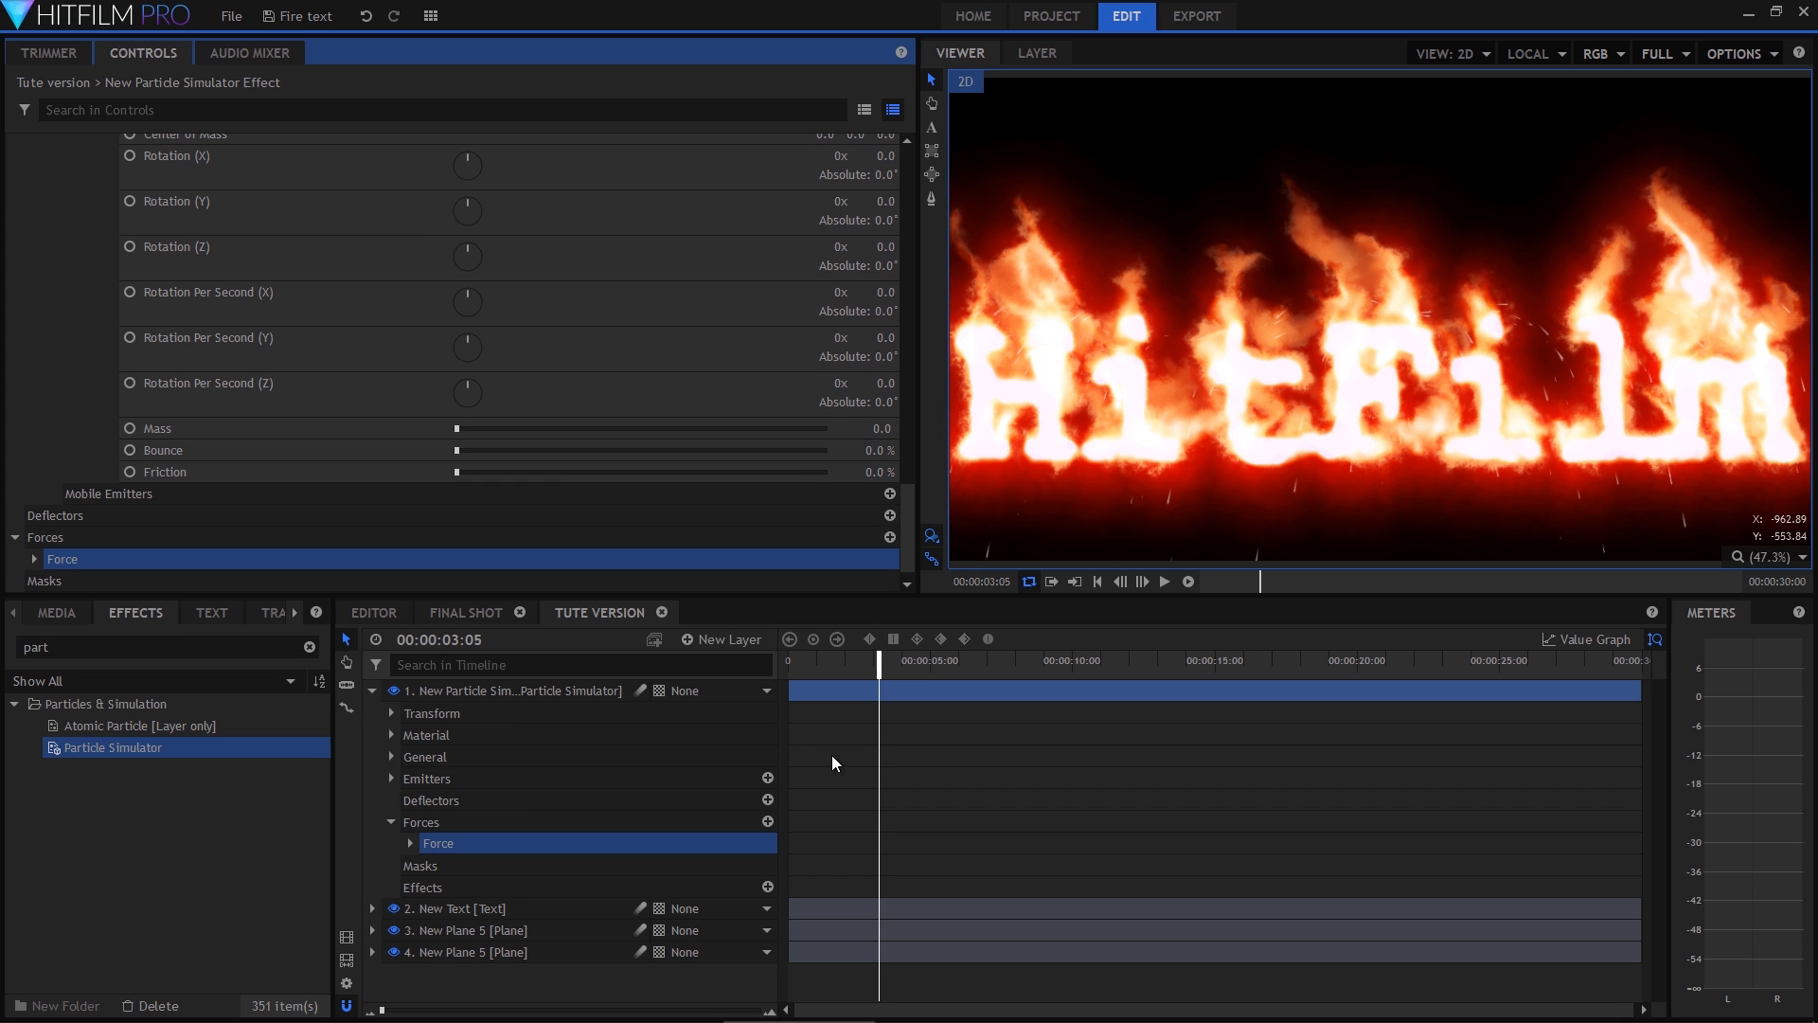
pyautogui.moveTo(844, 660); pyautogui.dragTo(898, 660)
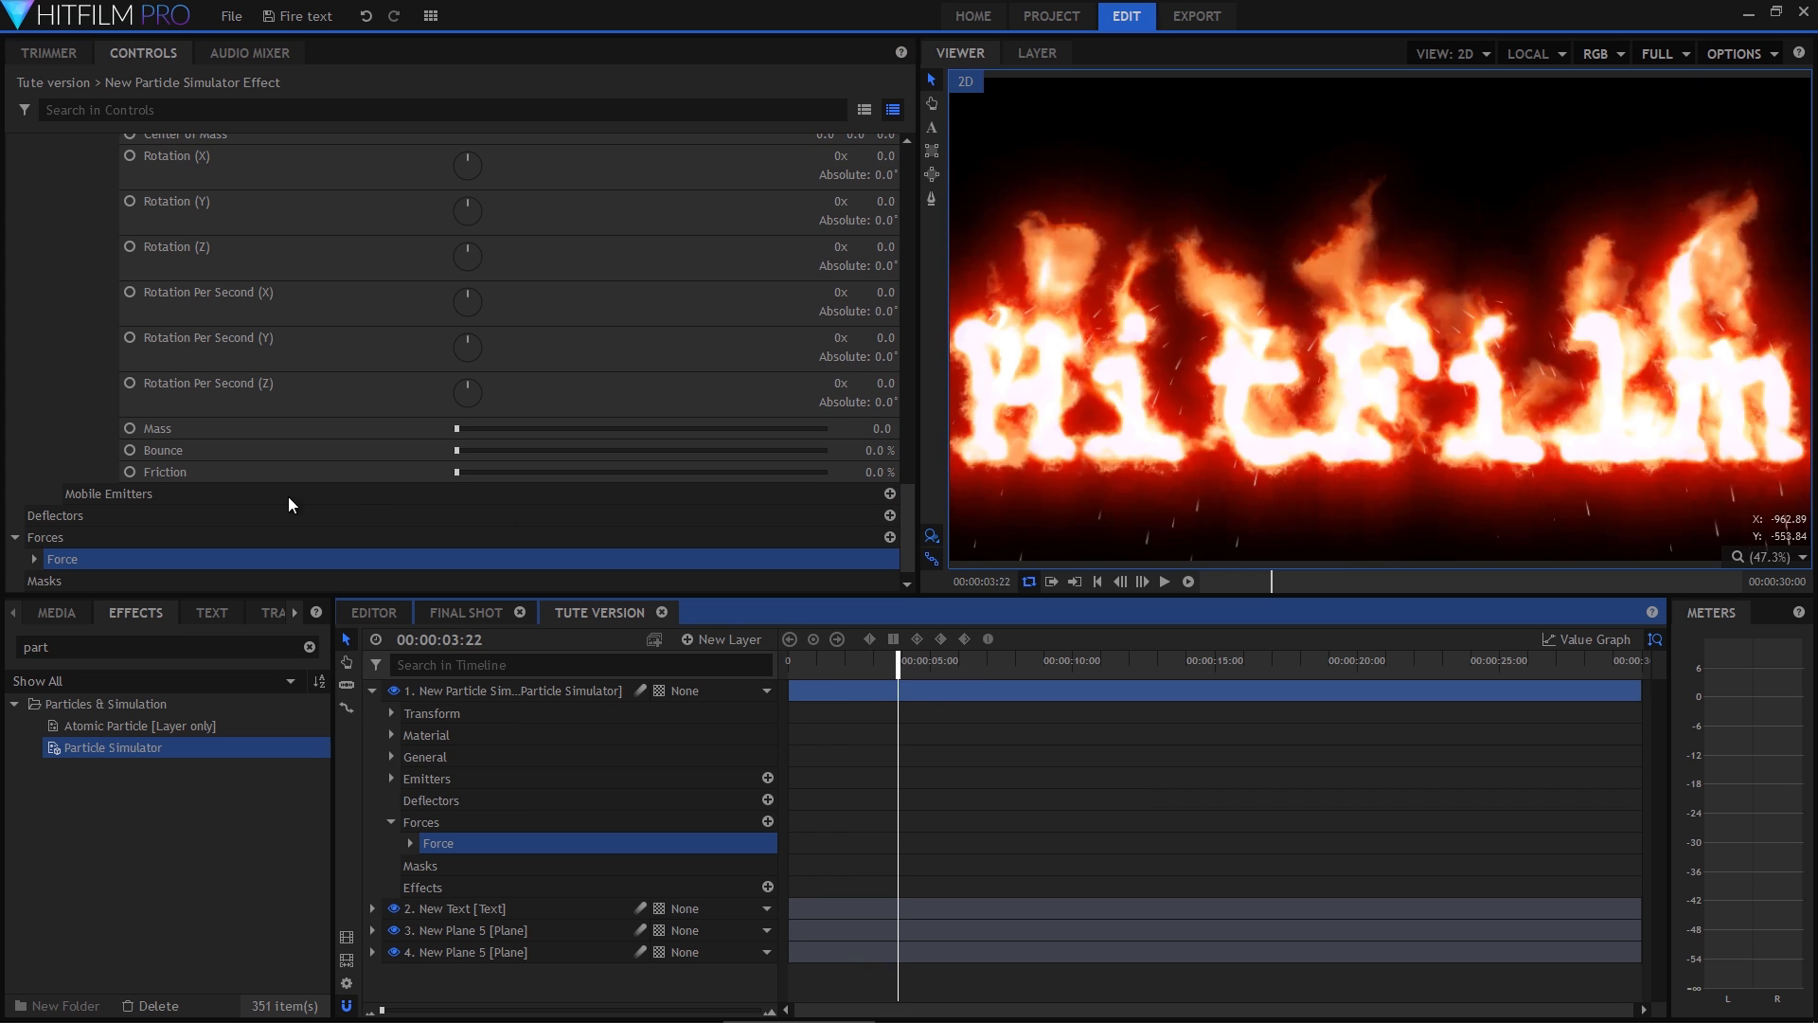
# Add a cuboid Deflector to the particle simulator and widen its shape to 1861 px.
pyautogui.click(890, 515)
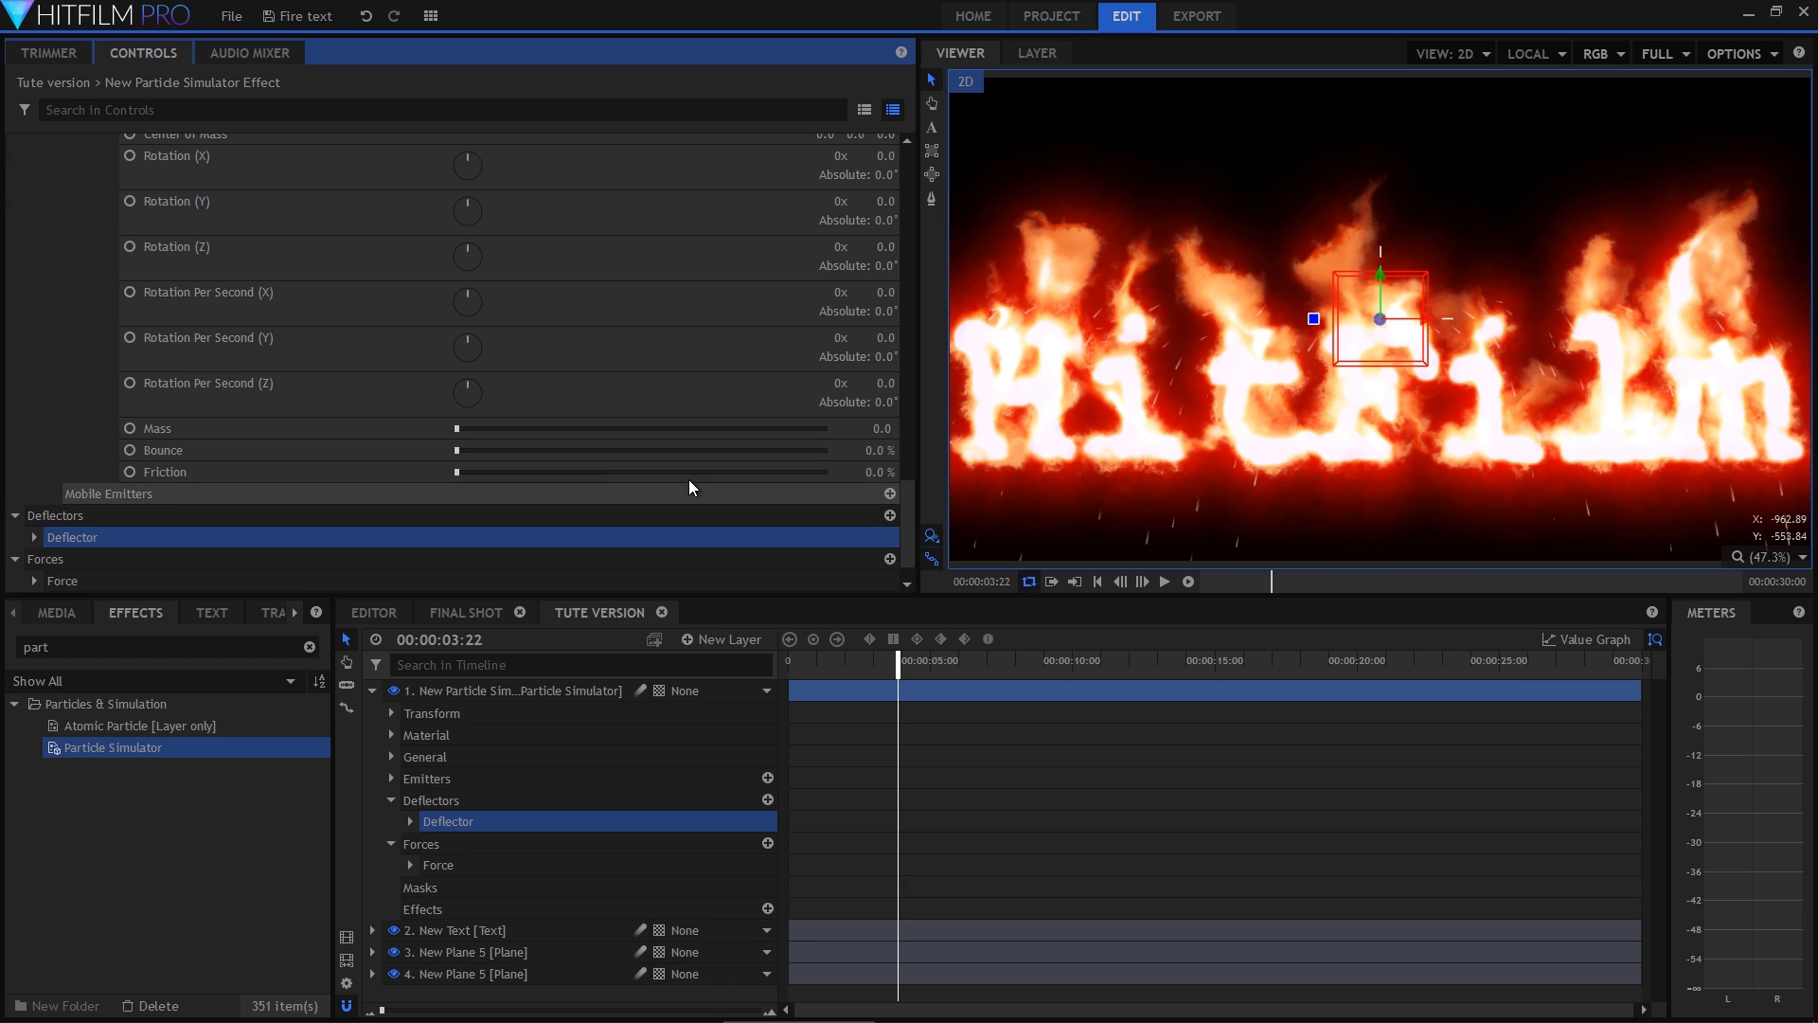
pyautogui.click(33, 537)
pyautogui.scroll(-2, 53, 558)
pyautogui.scroll(-5, 220, 481)
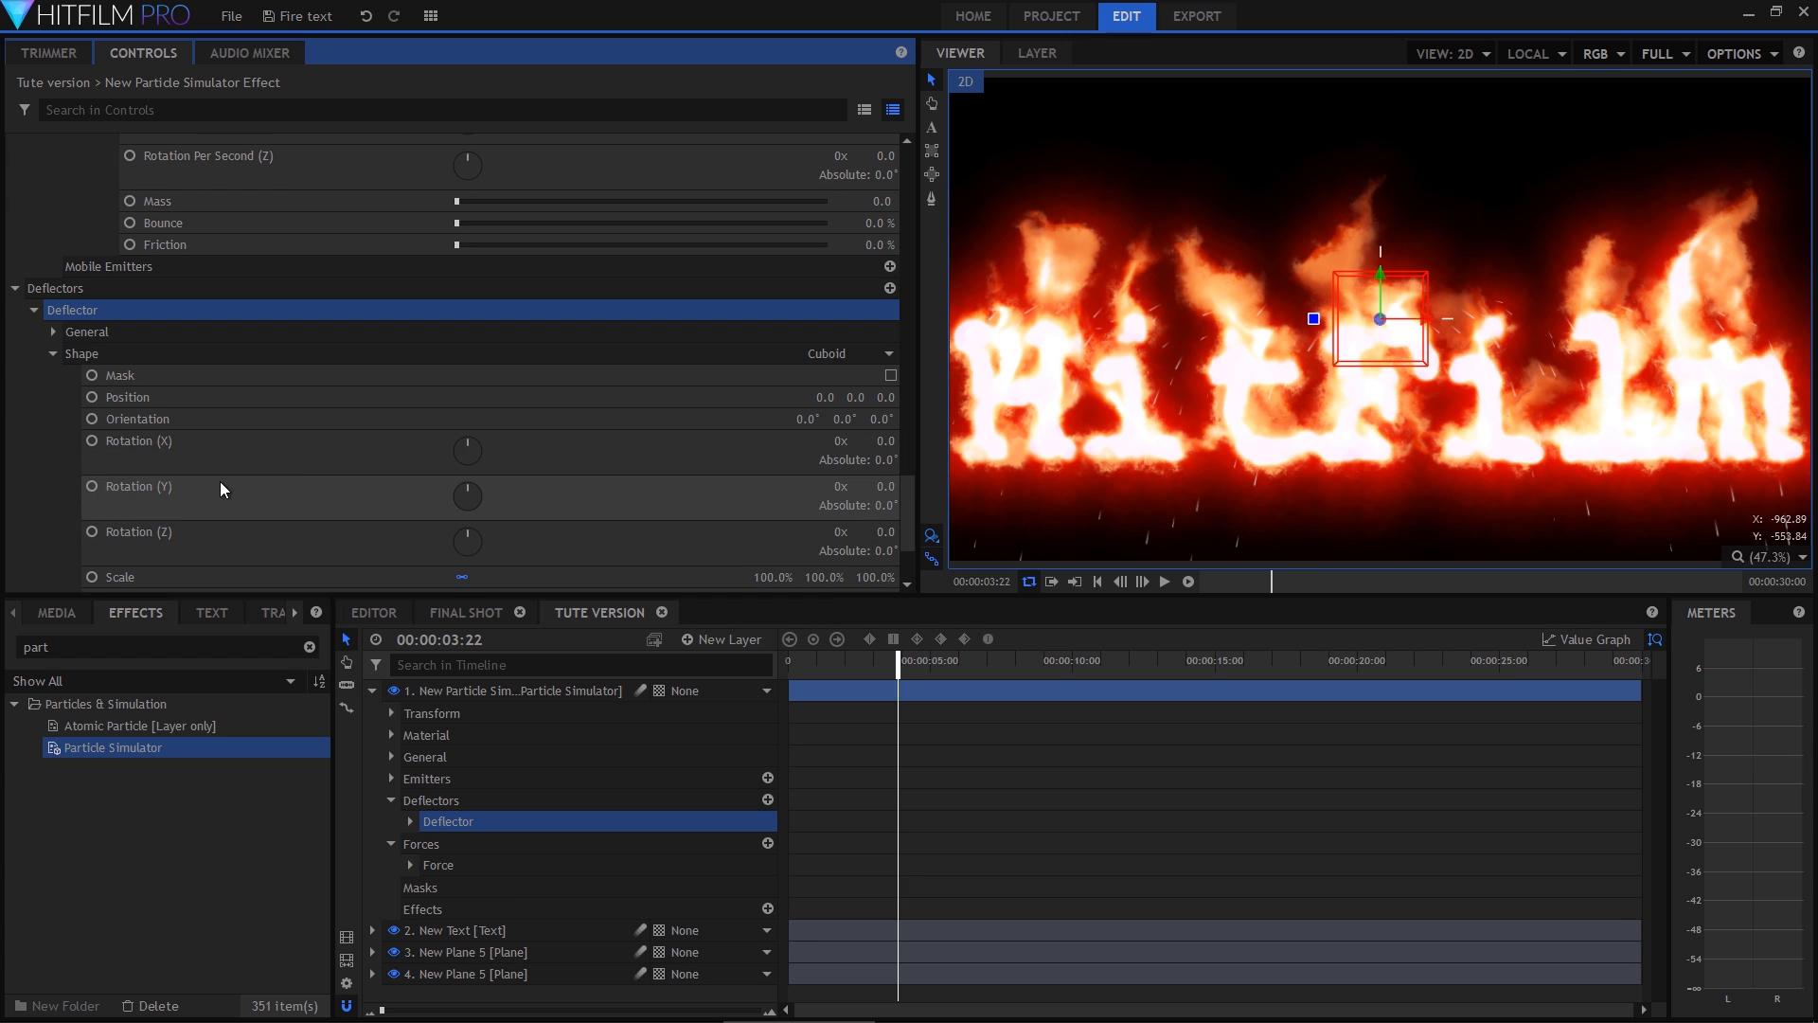
pyautogui.moveTo(857, 451); pyautogui.dragTo(1042, 451)
pyautogui.moveTo(857, 451); pyautogui.dragTo(868, 451)
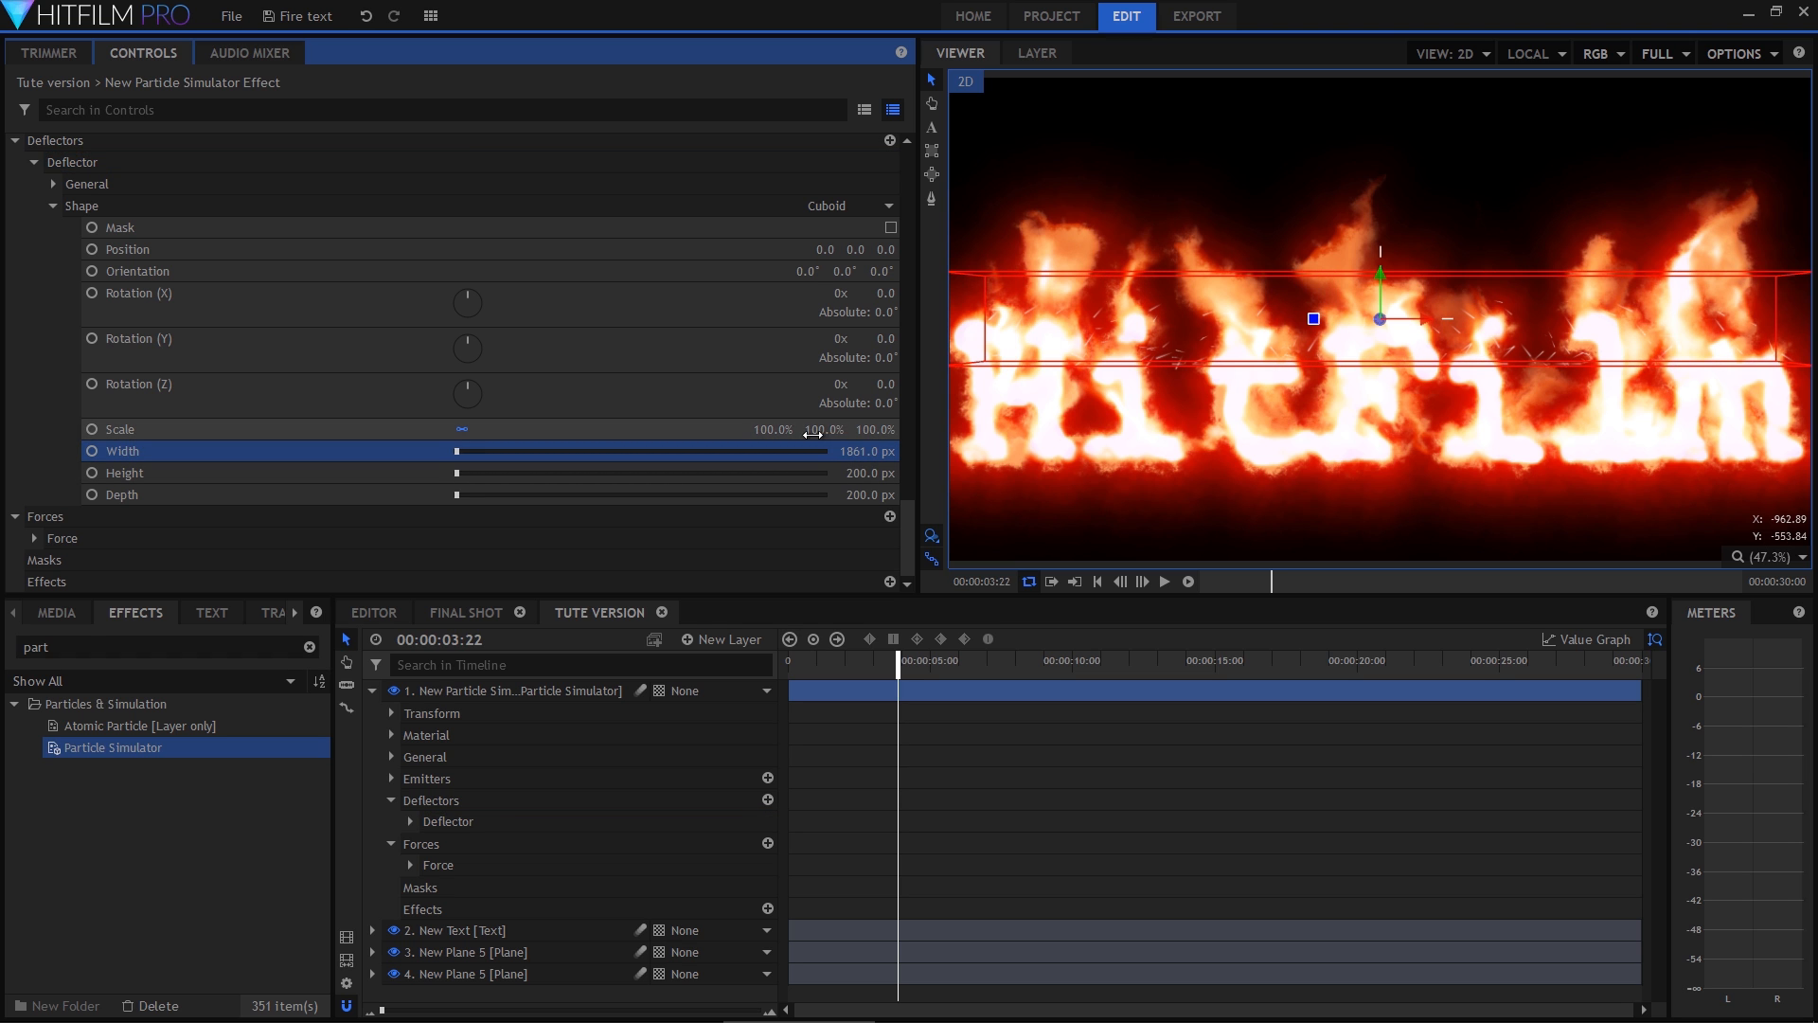
# Lower the deflector to a Y position of about -287 and enlarge it to 1083 px deep and 2107 px wide.
pyautogui.moveTo(1378, 276); pyautogui.dragTo(1370, 395)
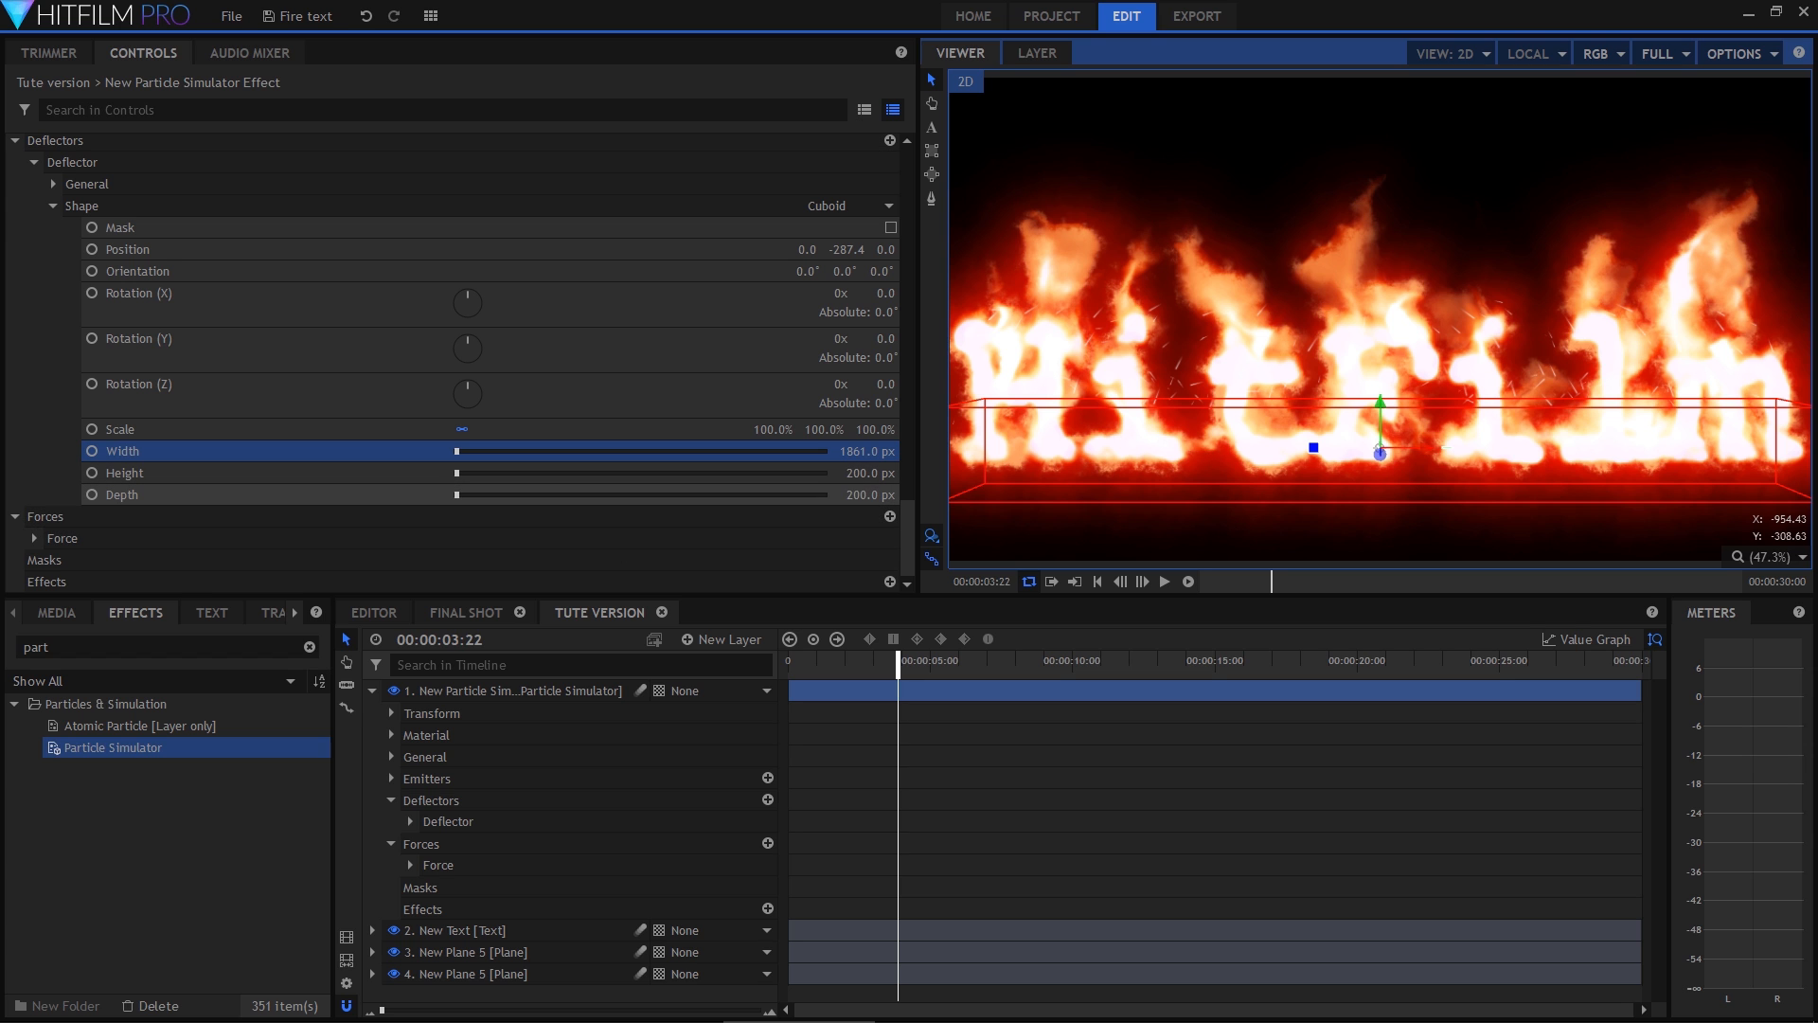
pyautogui.moveTo(869, 494); pyautogui.dragTo(994, 494)
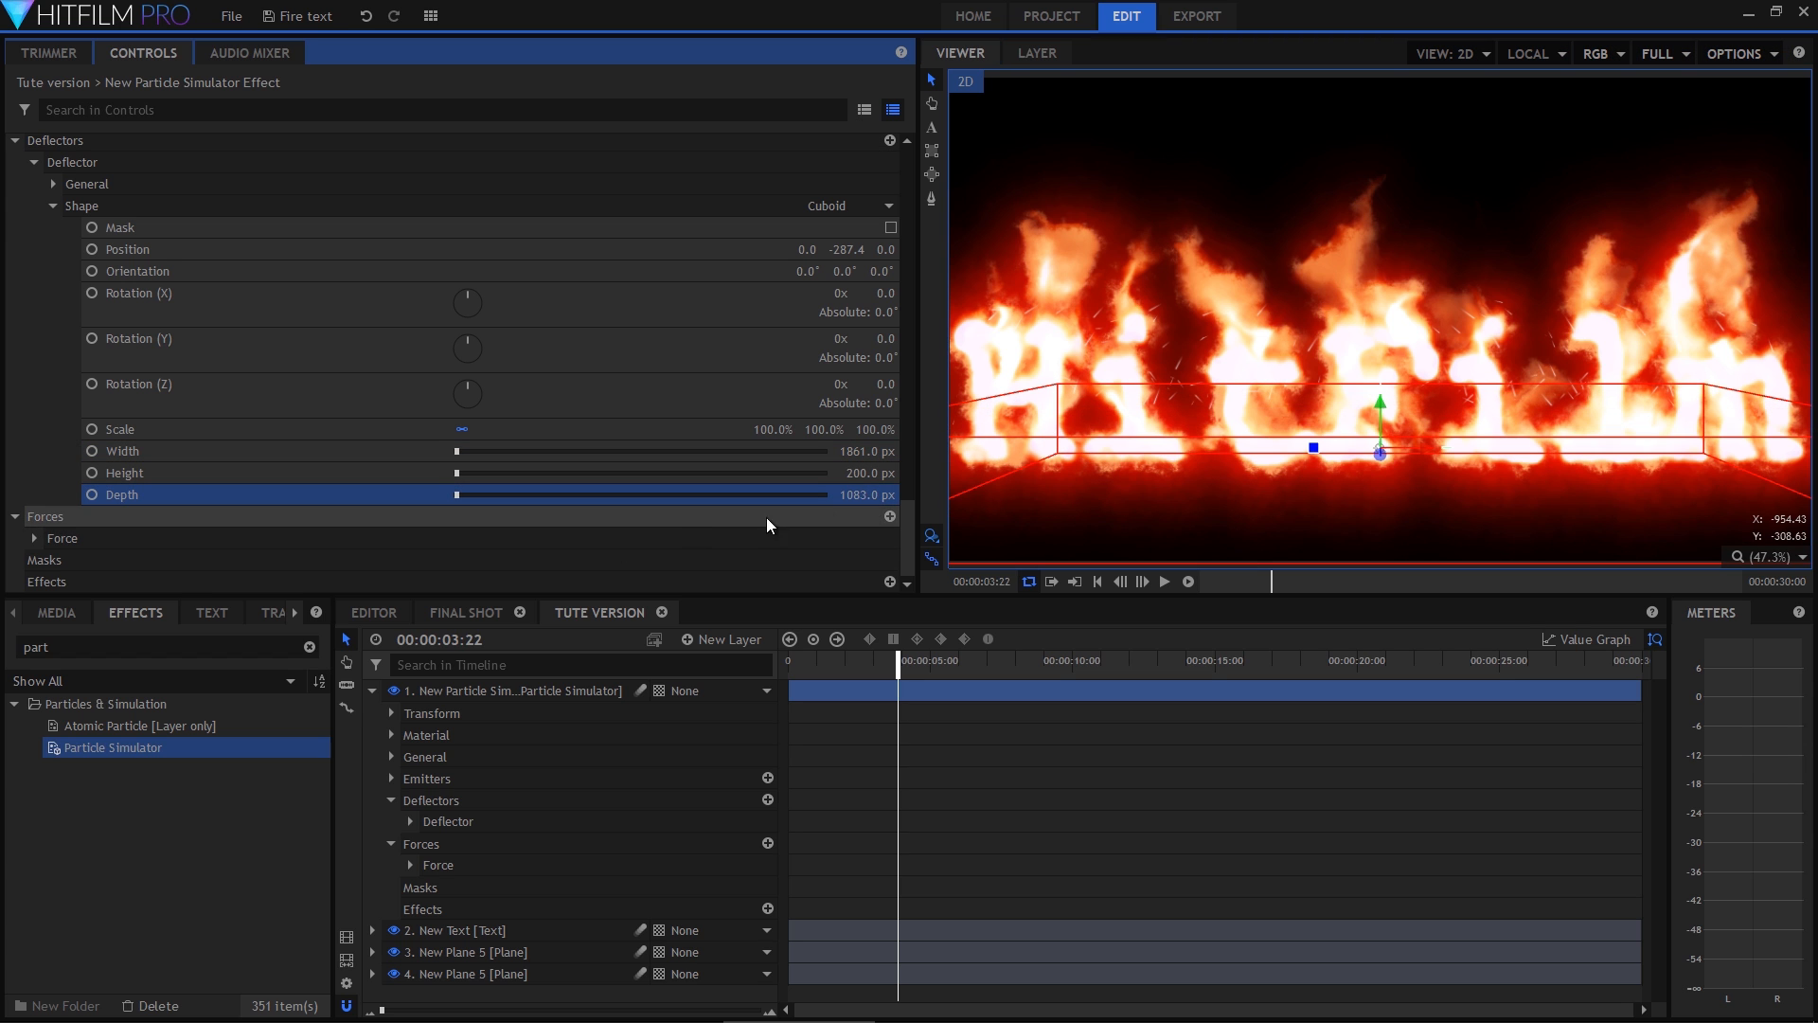
pyautogui.moveTo(898, 452); pyautogui.dragTo(946, 451)
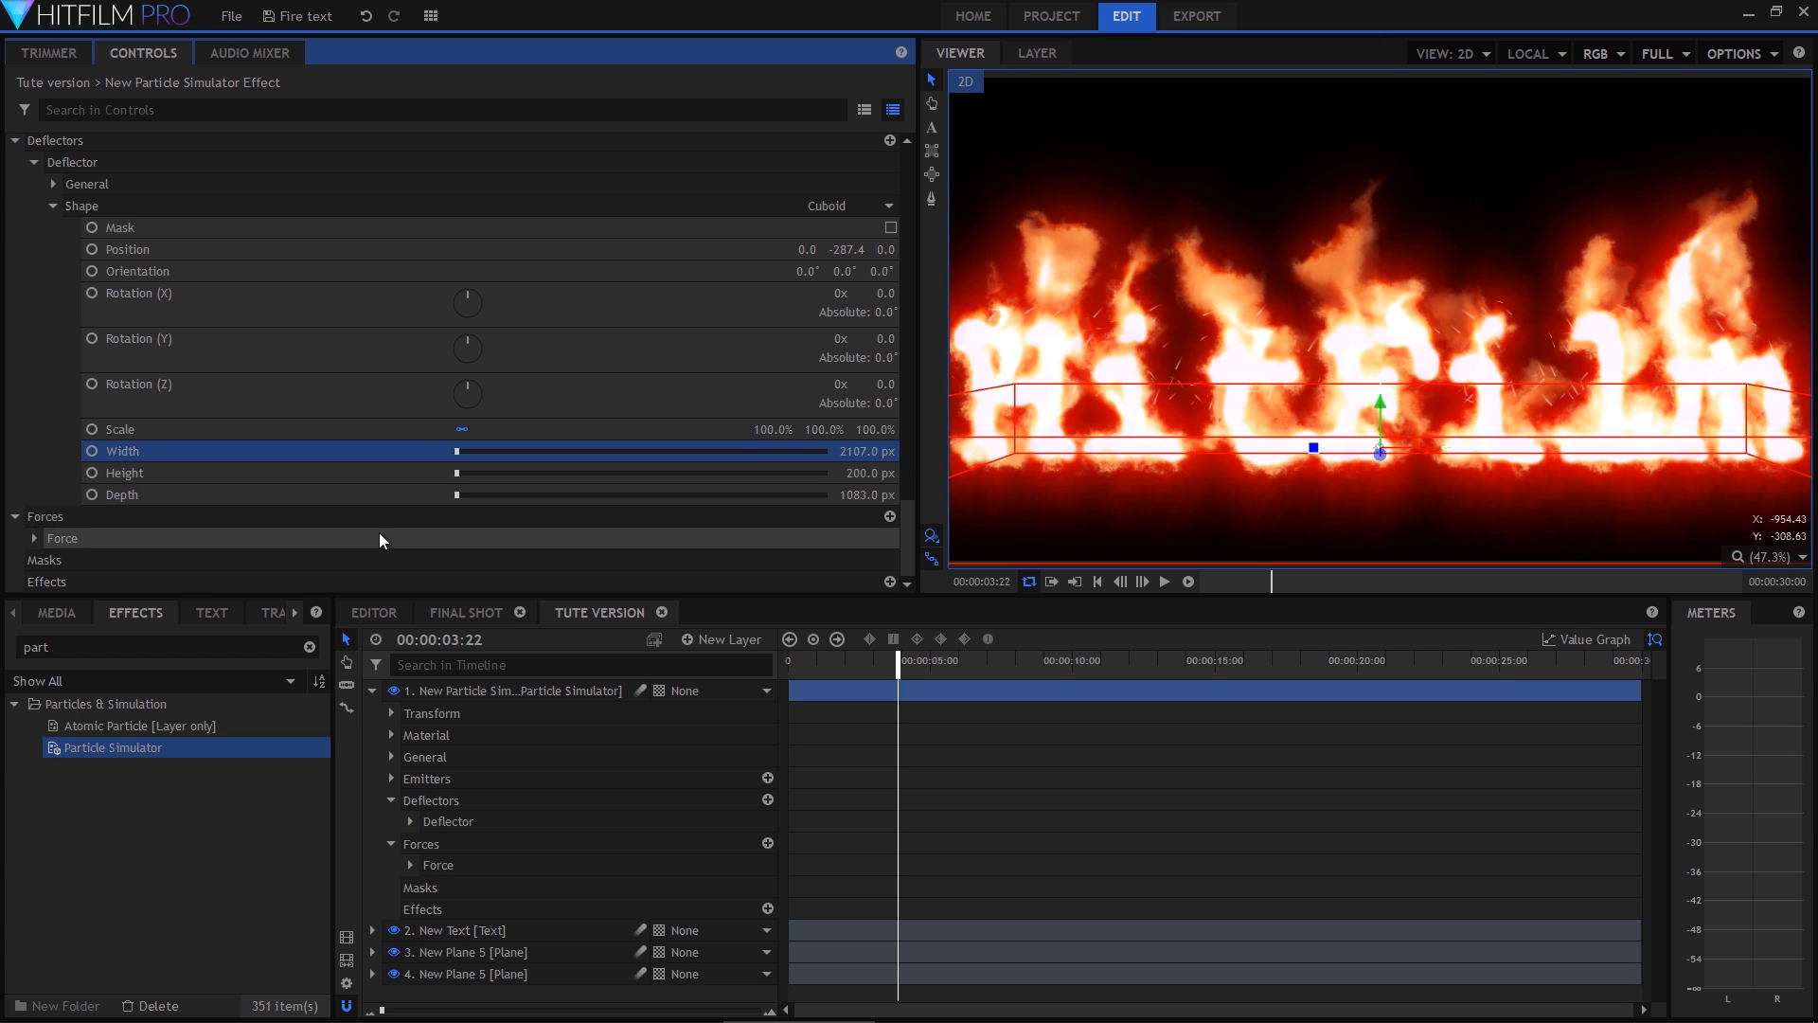
# Add a second Force to the particle simulator and set its type to Turbulence.
pyautogui.click(889, 515)
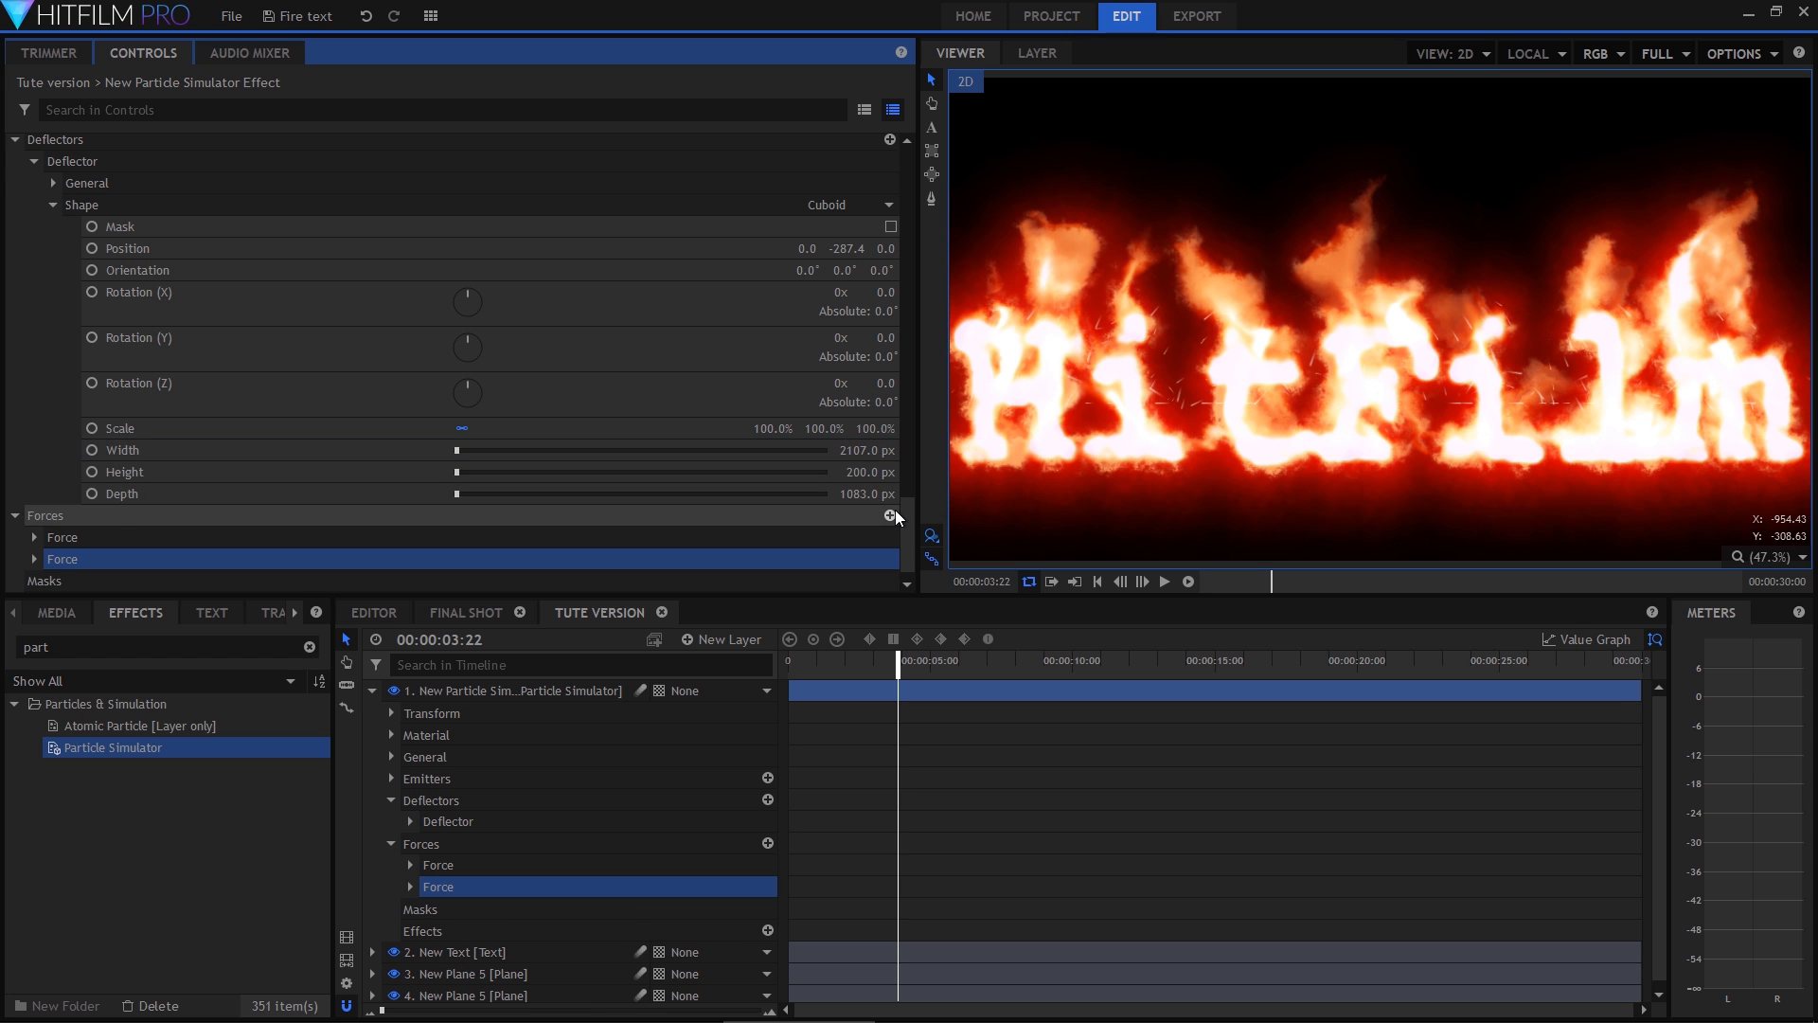
pyautogui.click(36, 539)
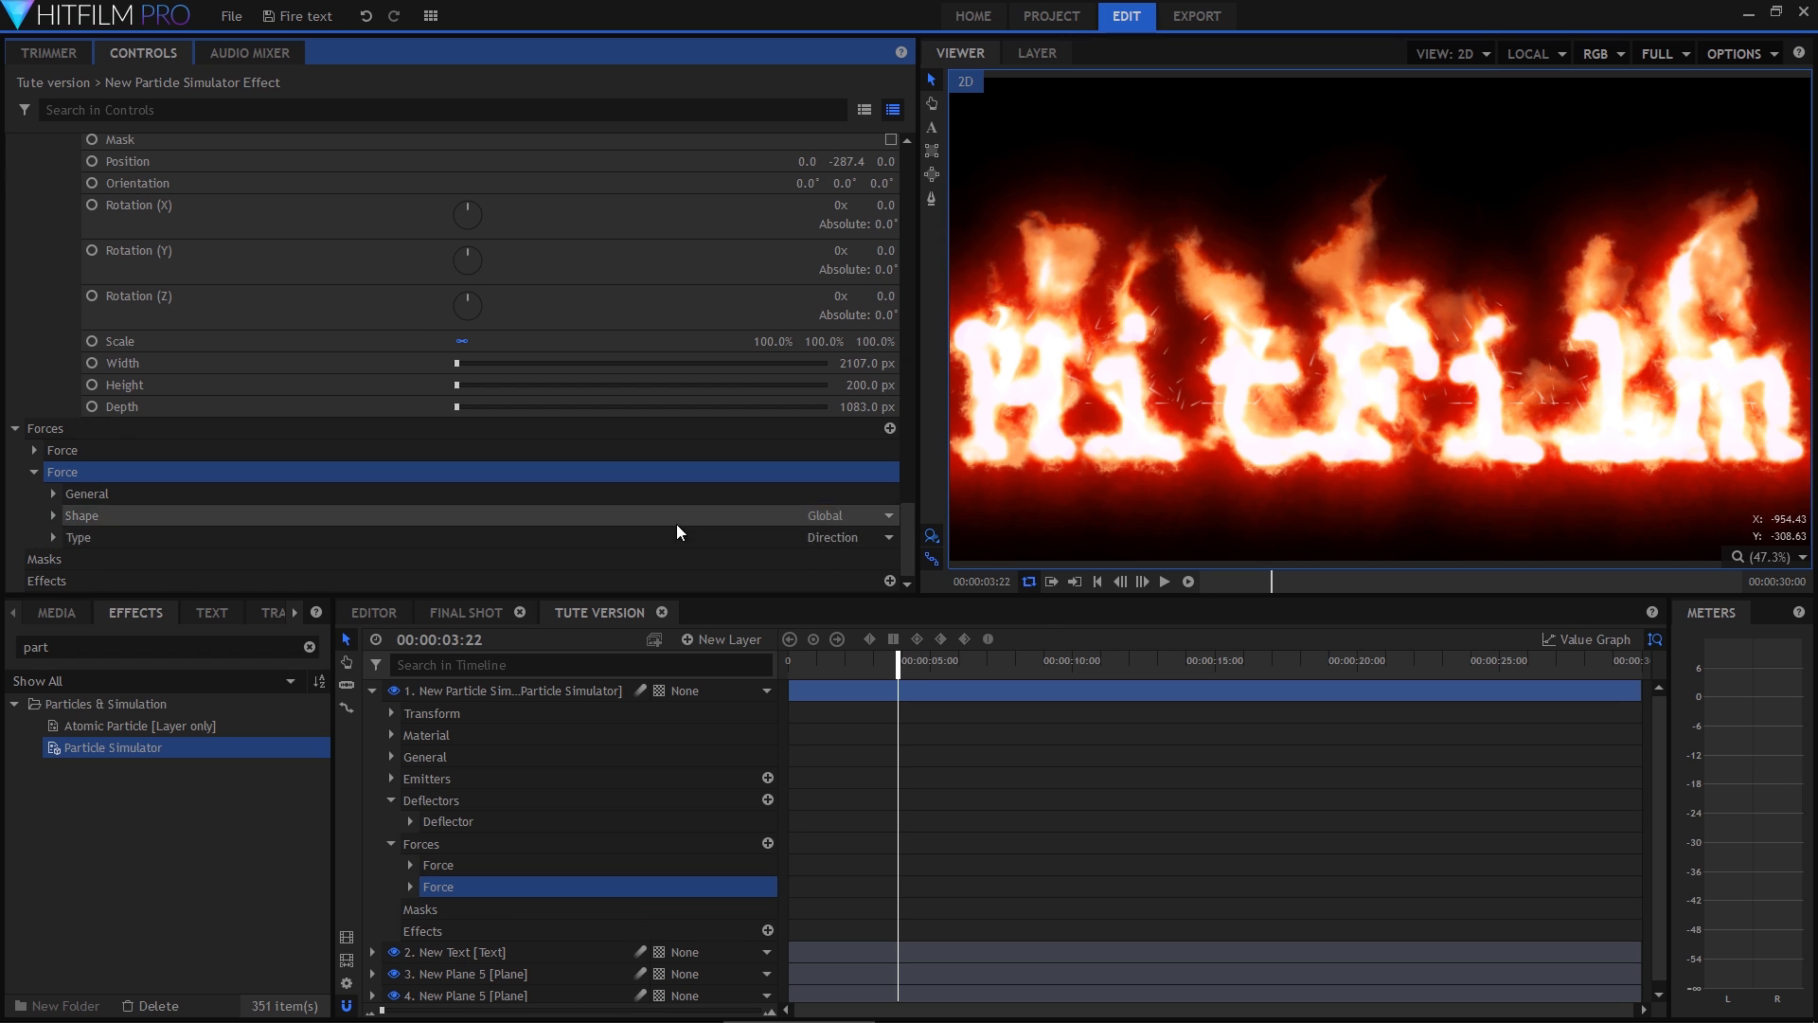
pyautogui.click(822, 537)
pyautogui.click(839, 616)
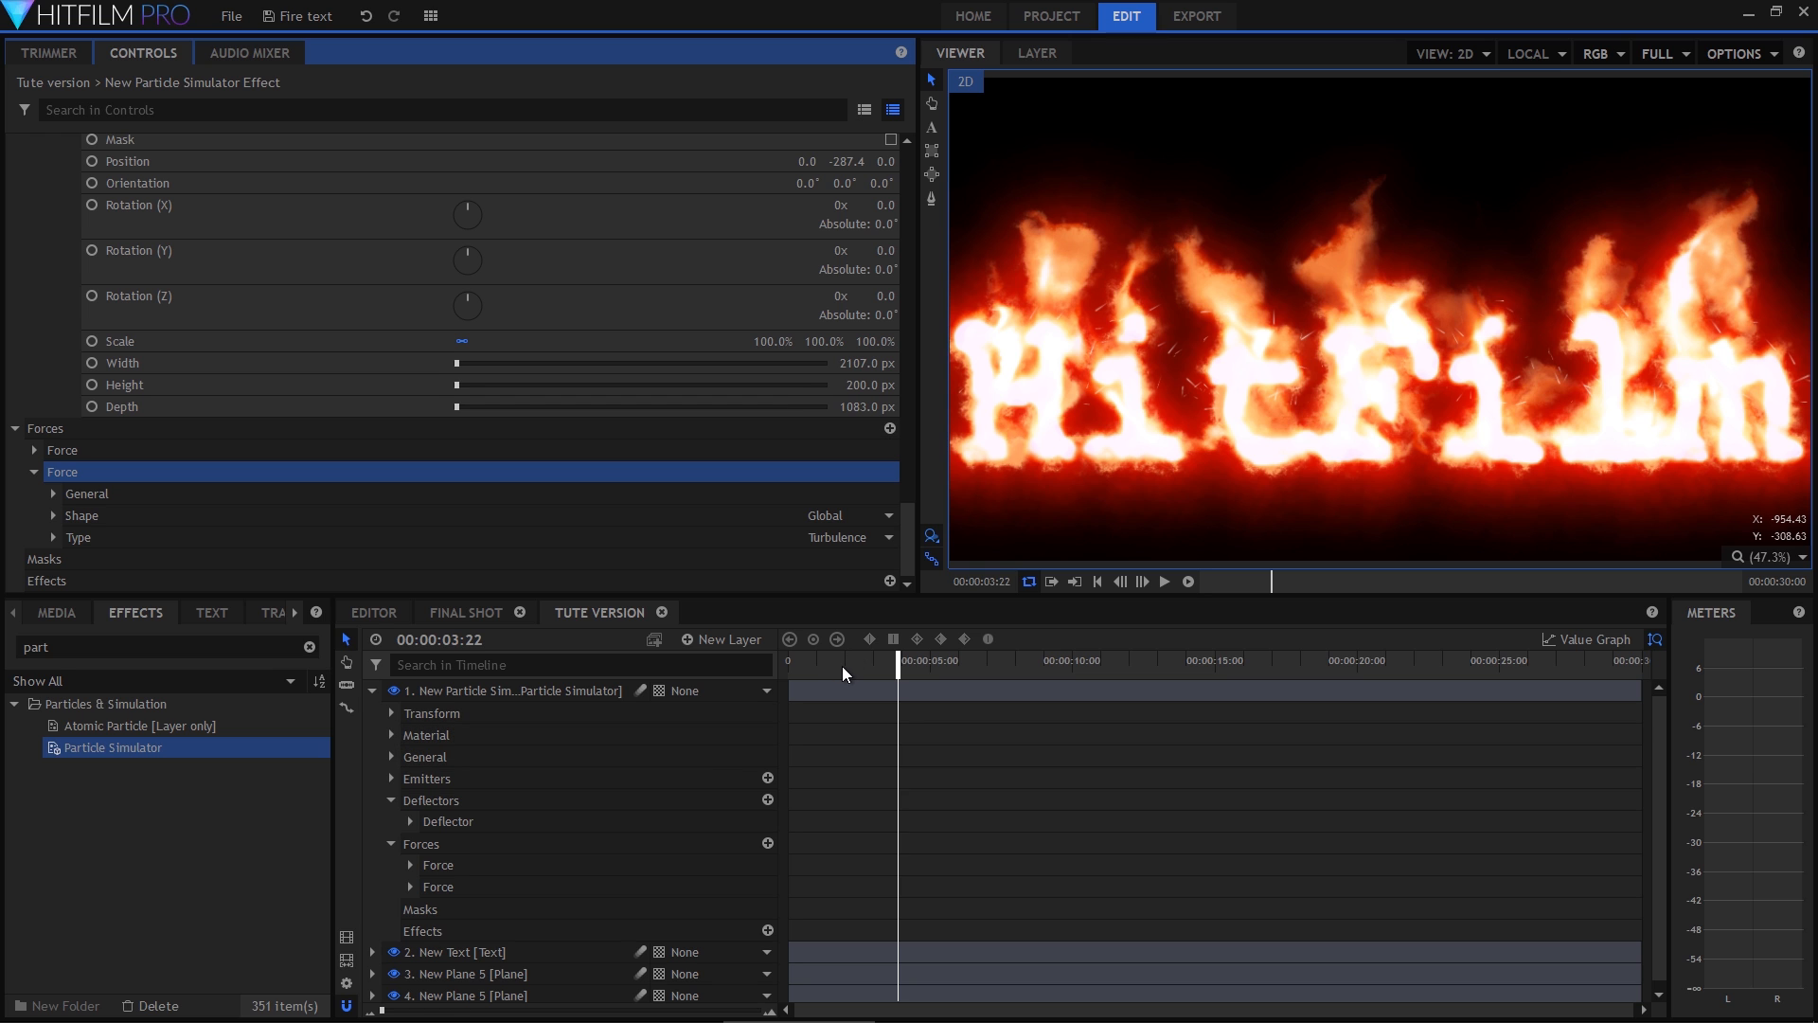
# Search the effects for "glow" and apply the Glow effect to the particle simulator layer.
pyautogui.tripleClick(116, 652)
pyautogui.write('glow')
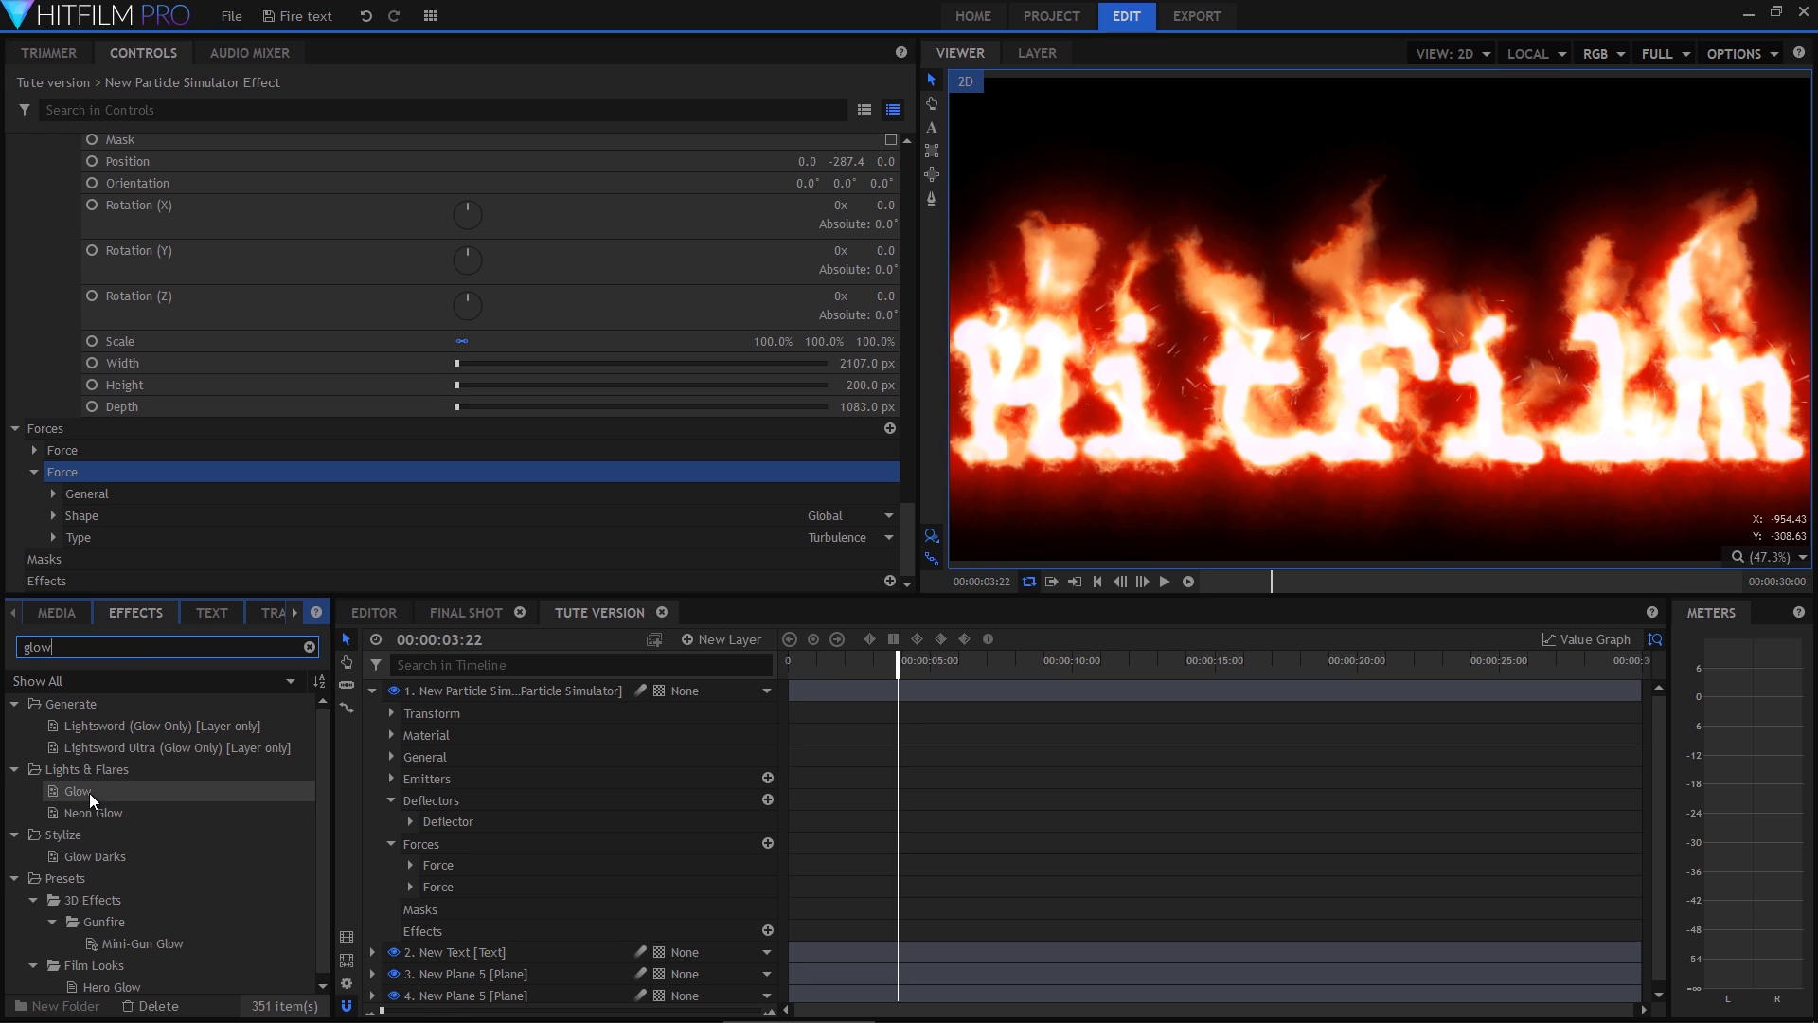
pyautogui.moveTo(89, 791); pyautogui.dragTo(134, 573)
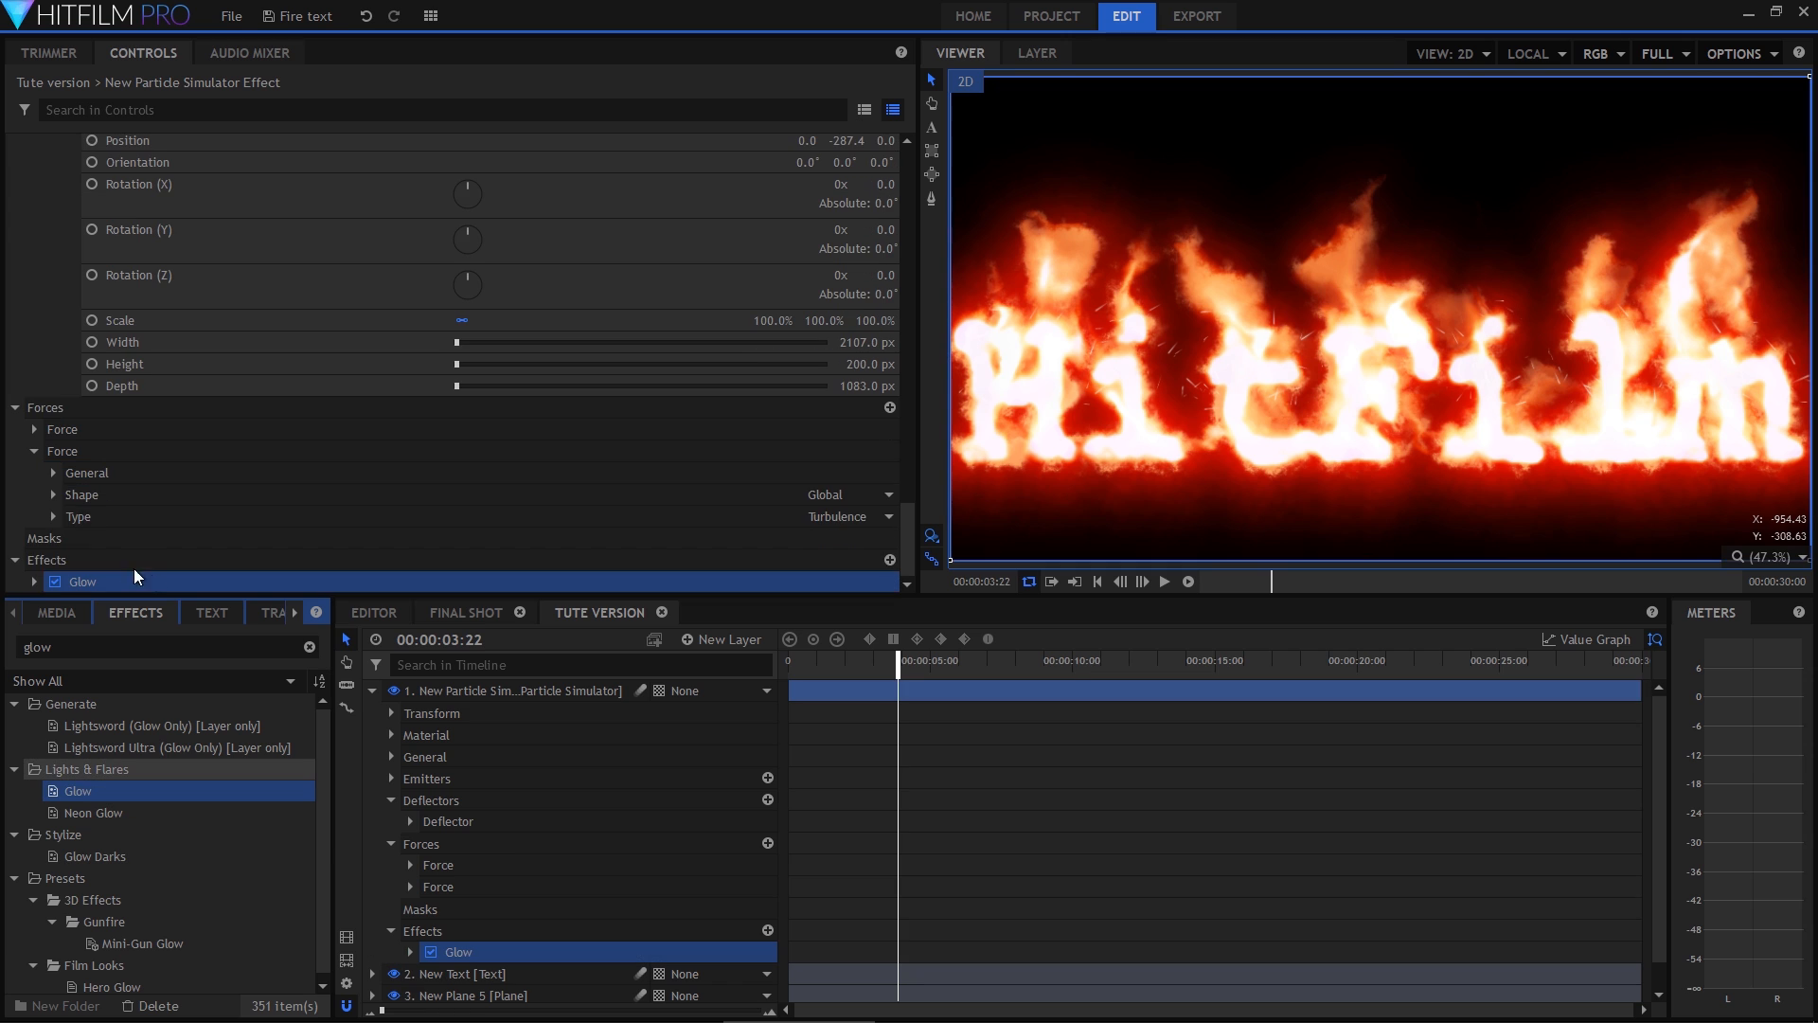
# Set the Glow effect's Intensity to 5.0, Threshold to 0% and Radius to 6 px.
pyautogui.click(34, 581)
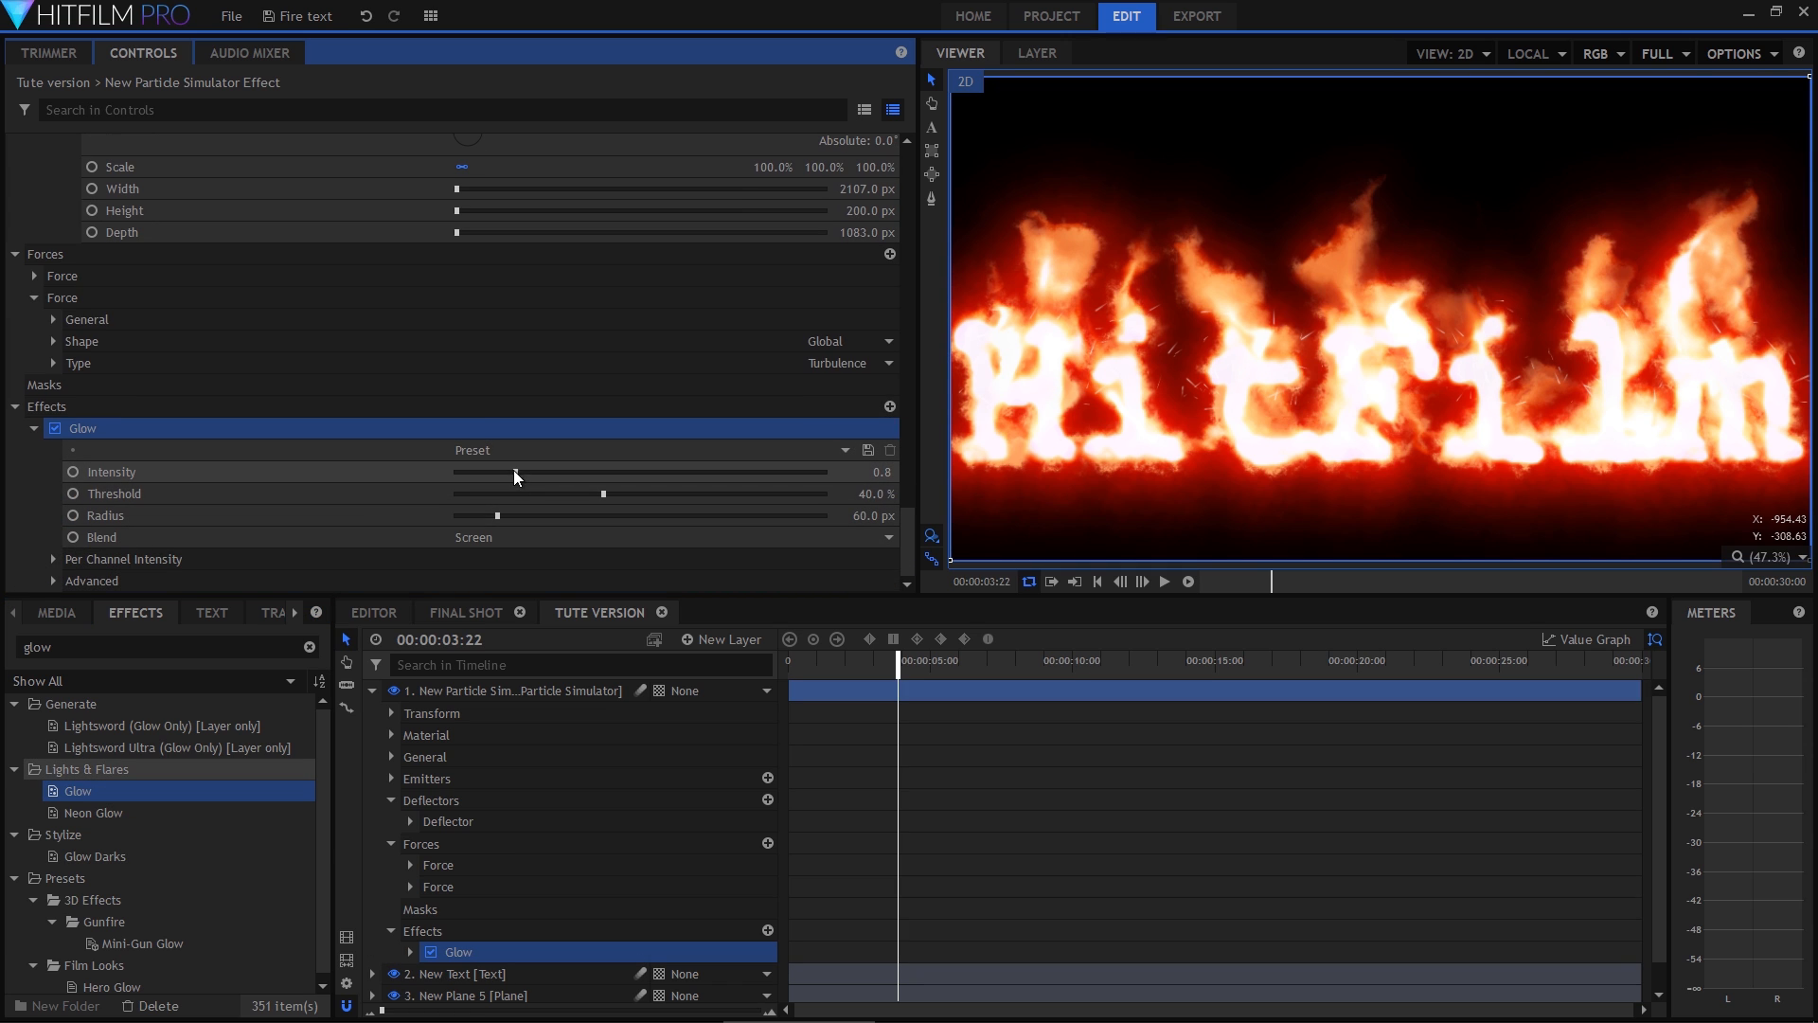
pyautogui.moveTo(515, 473); pyautogui.dragTo(487, 520)
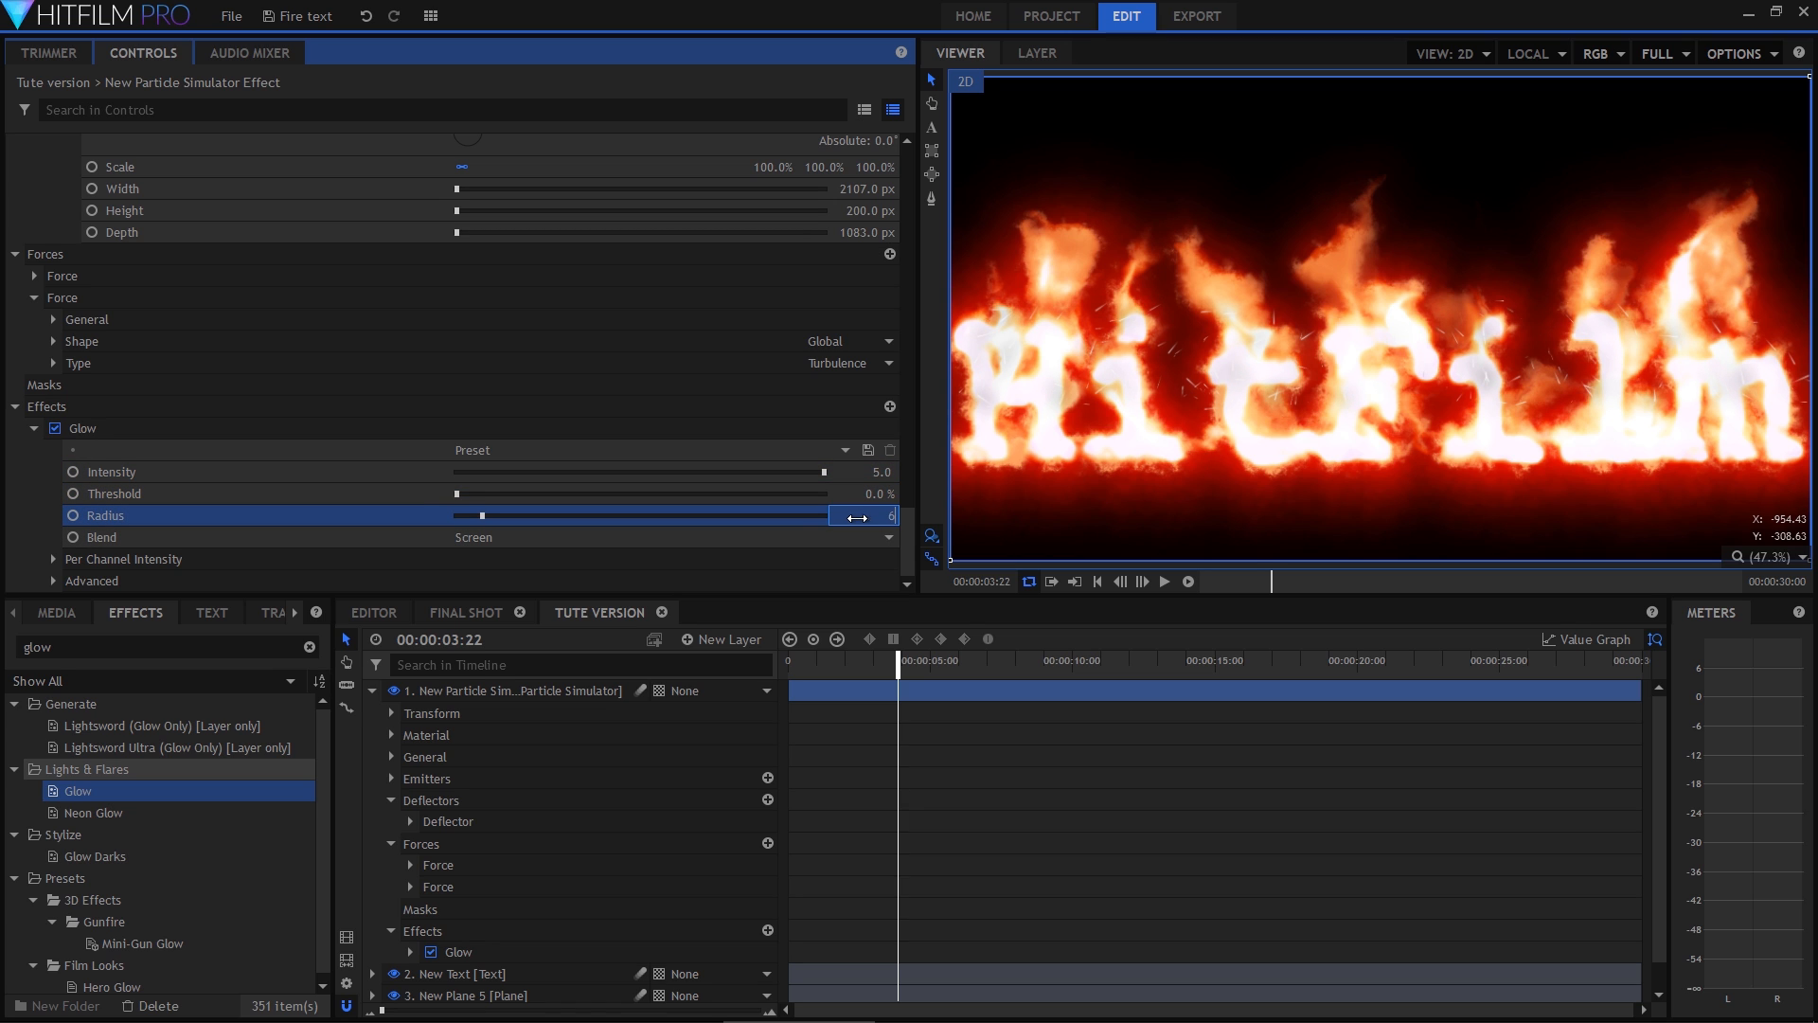
pyautogui.press('Return')
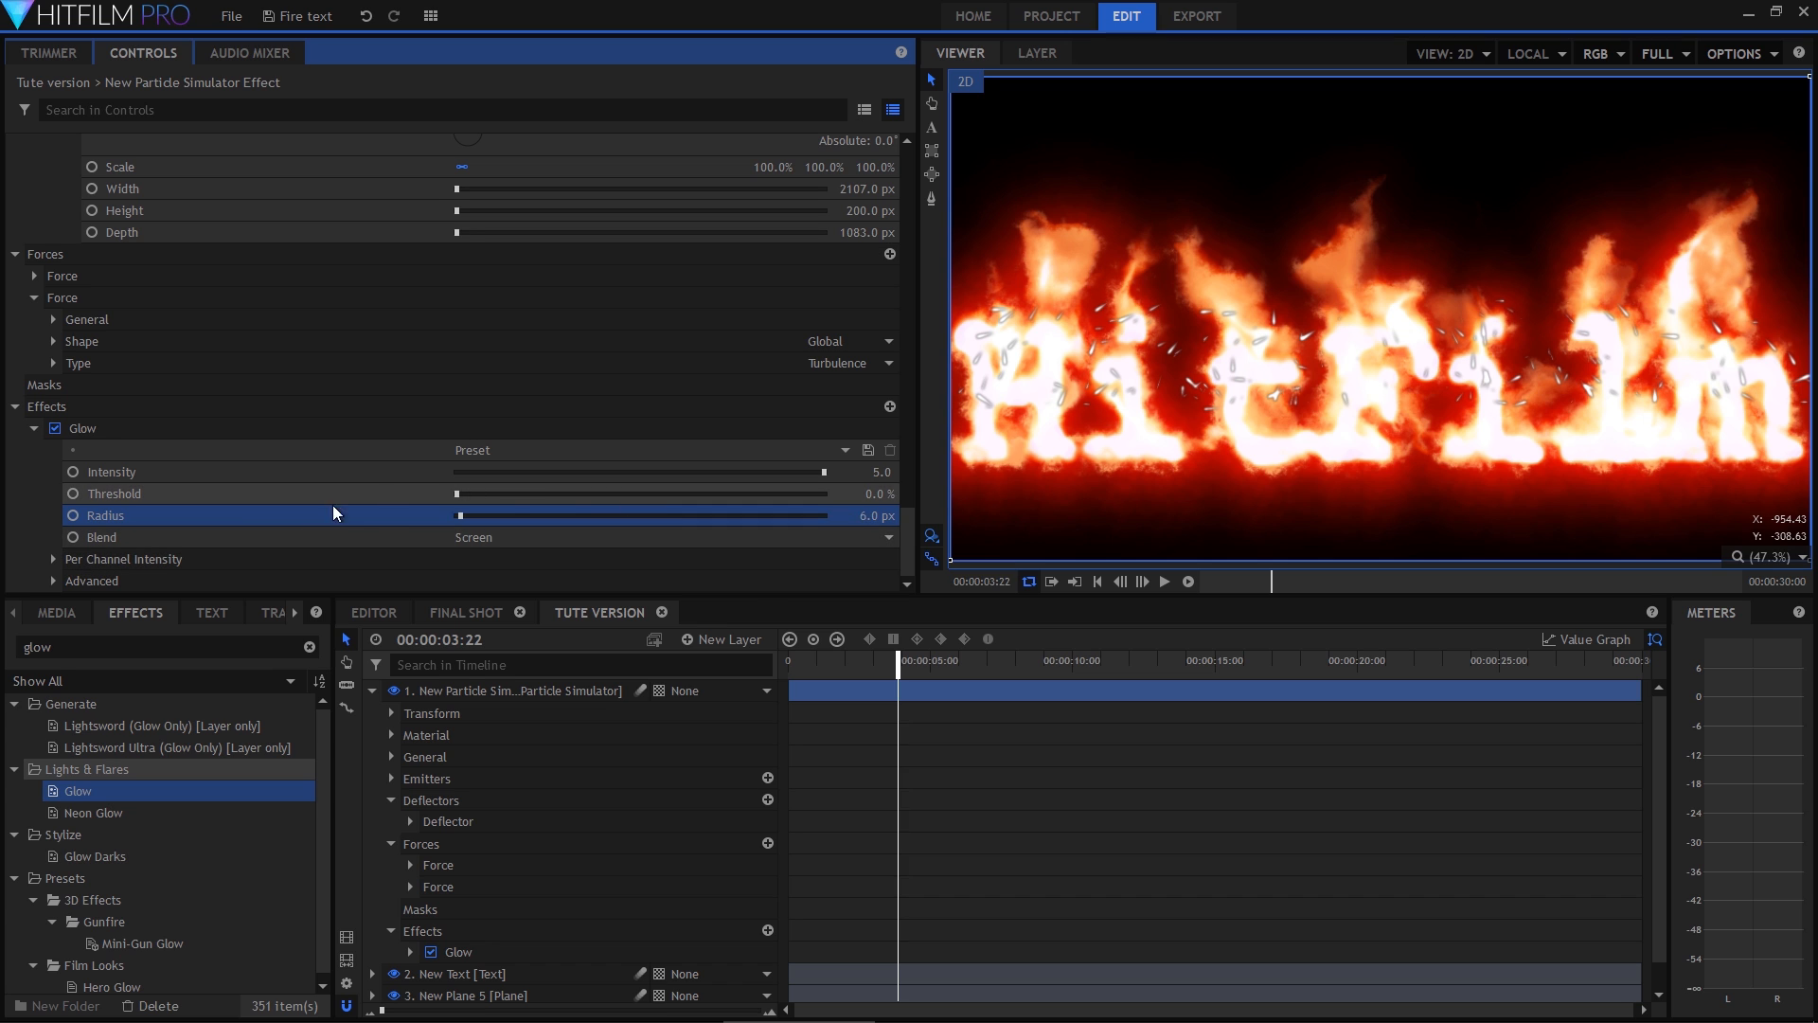
# Tint the glow through its Per Channel Intensity with Red 1.16, Green 0.58 and Blue 0.26.
pyautogui.click(53, 559)
pyautogui.scroll(-1, 334, 501)
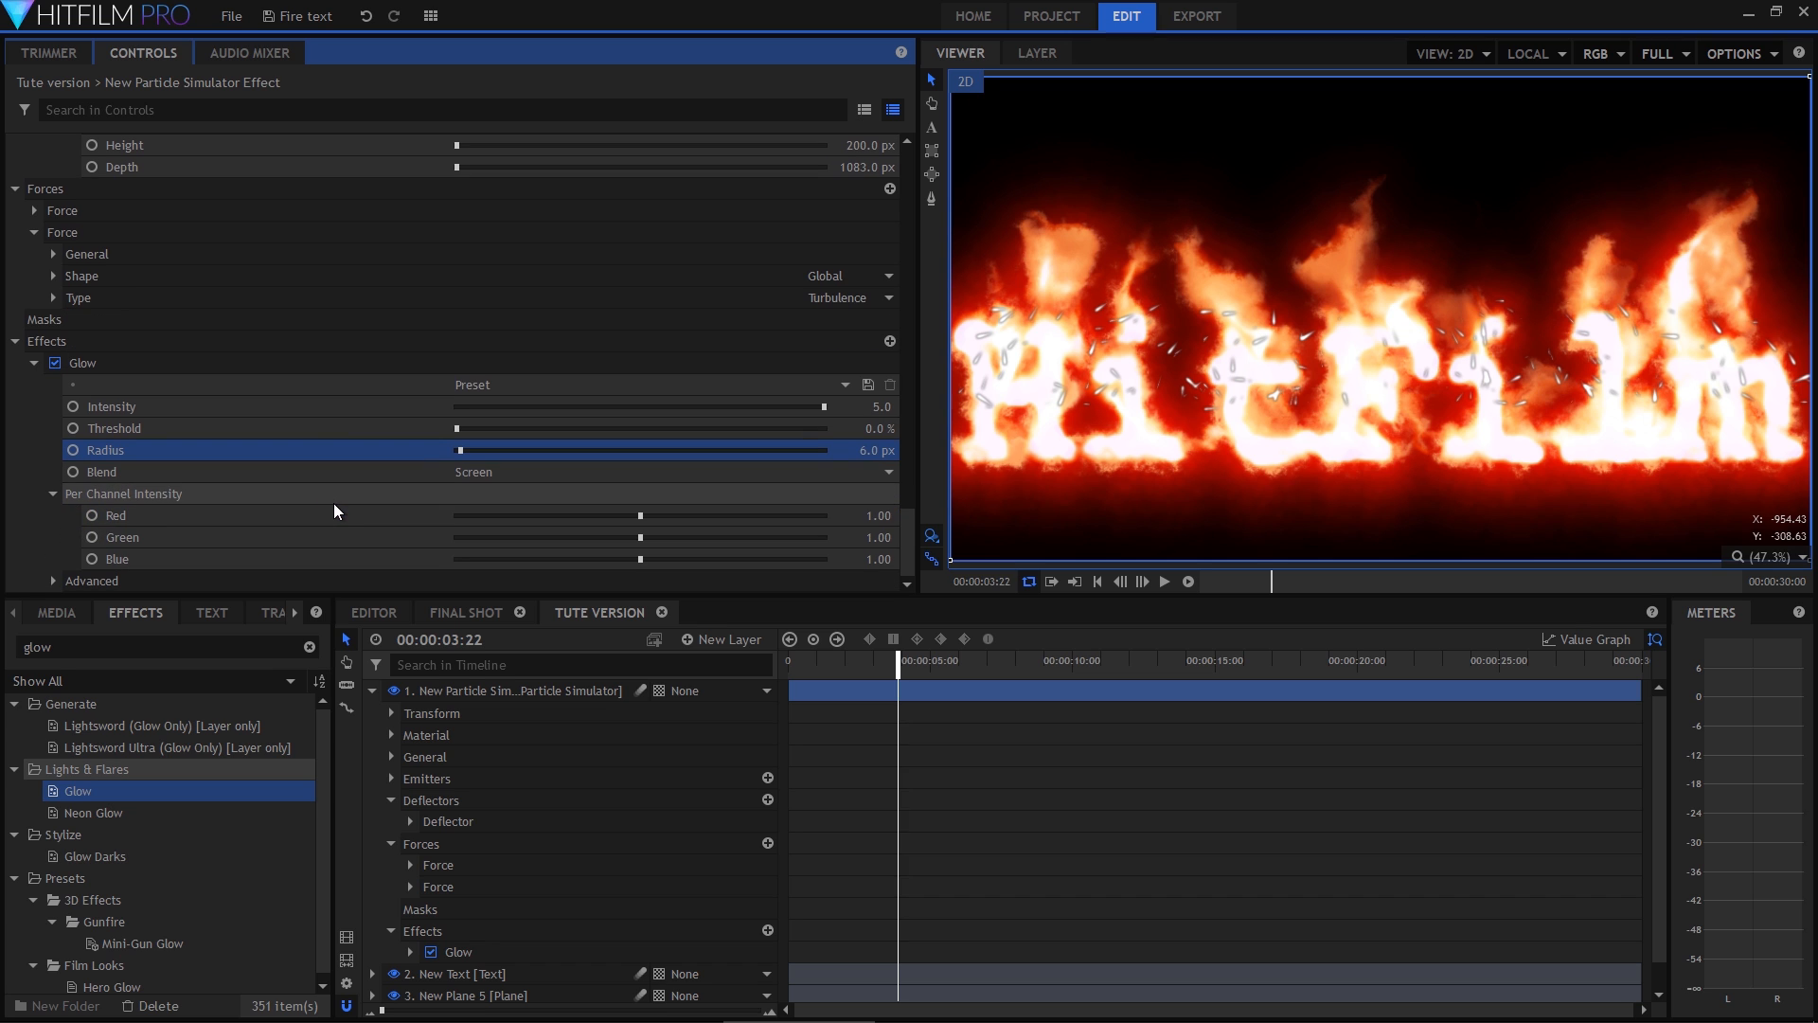
pyautogui.moveTo(642, 515); pyautogui.dragTo(553, 558)
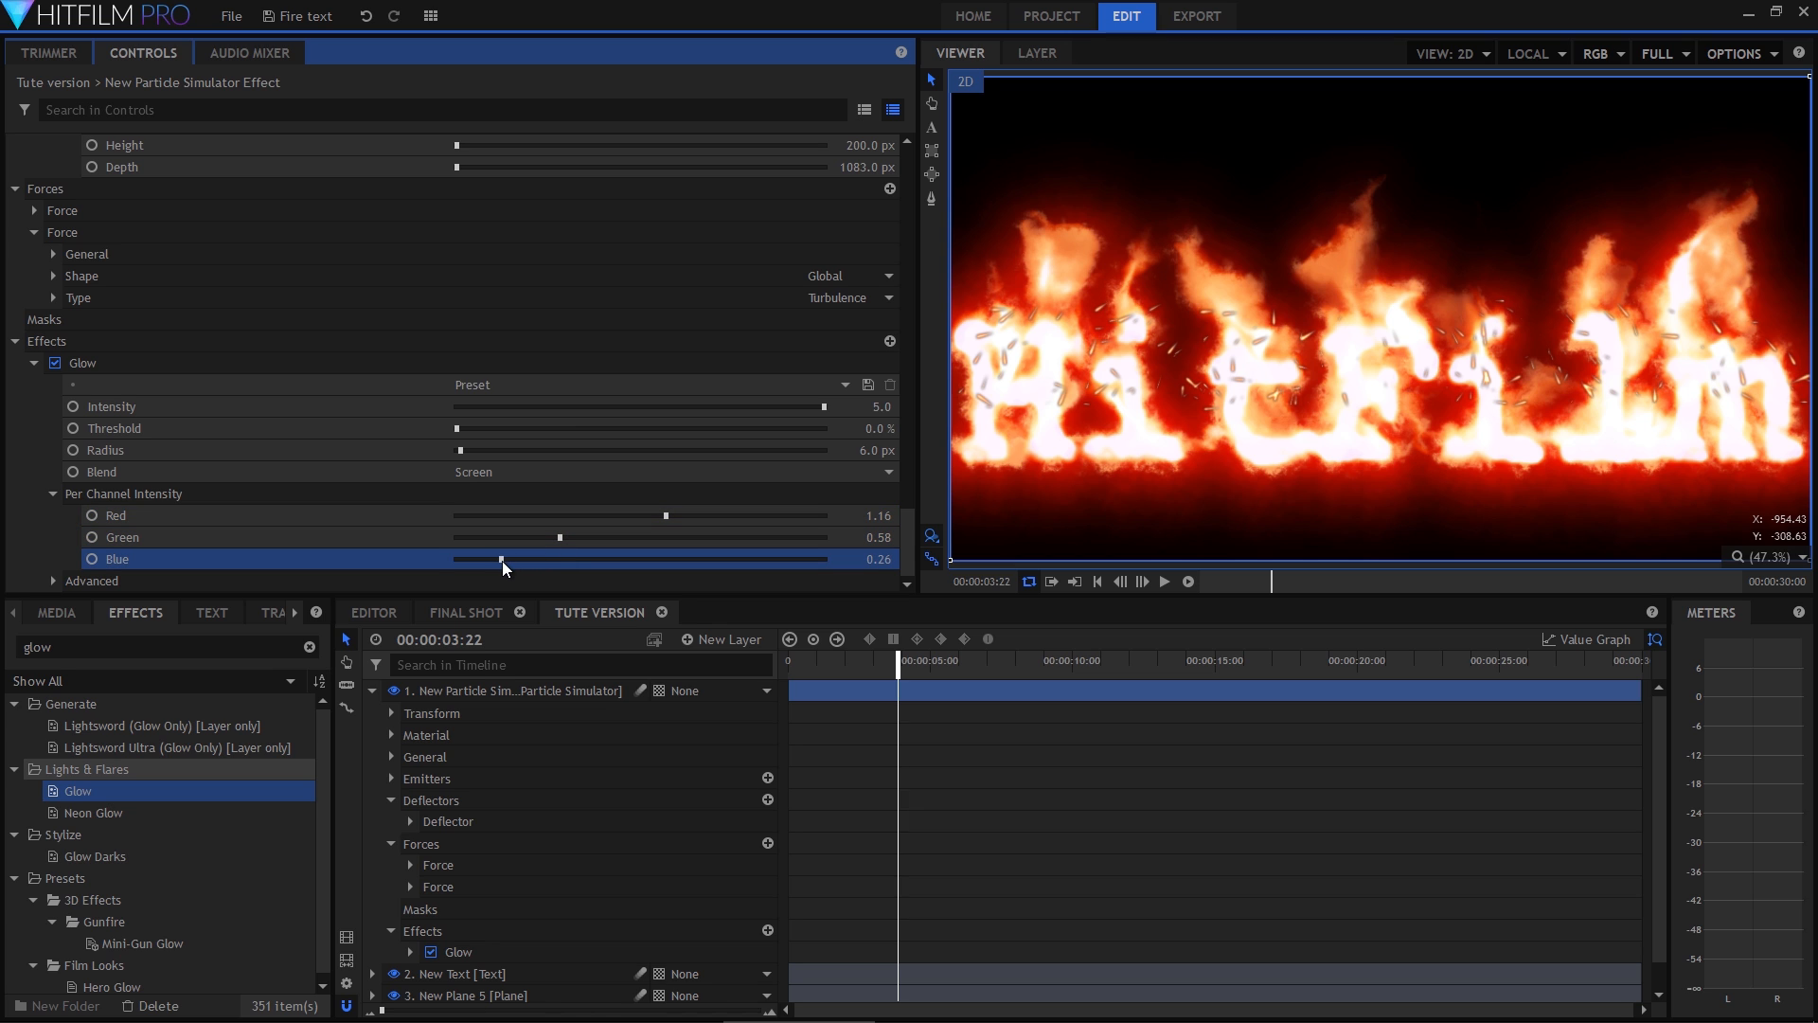
# Duplicate the Glow effect and give the copy an Intensity of 2.0 and a Radius of 28 px.
pyautogui.click(105, 362)
pyautogui.hotkey('ctrl', 'd')
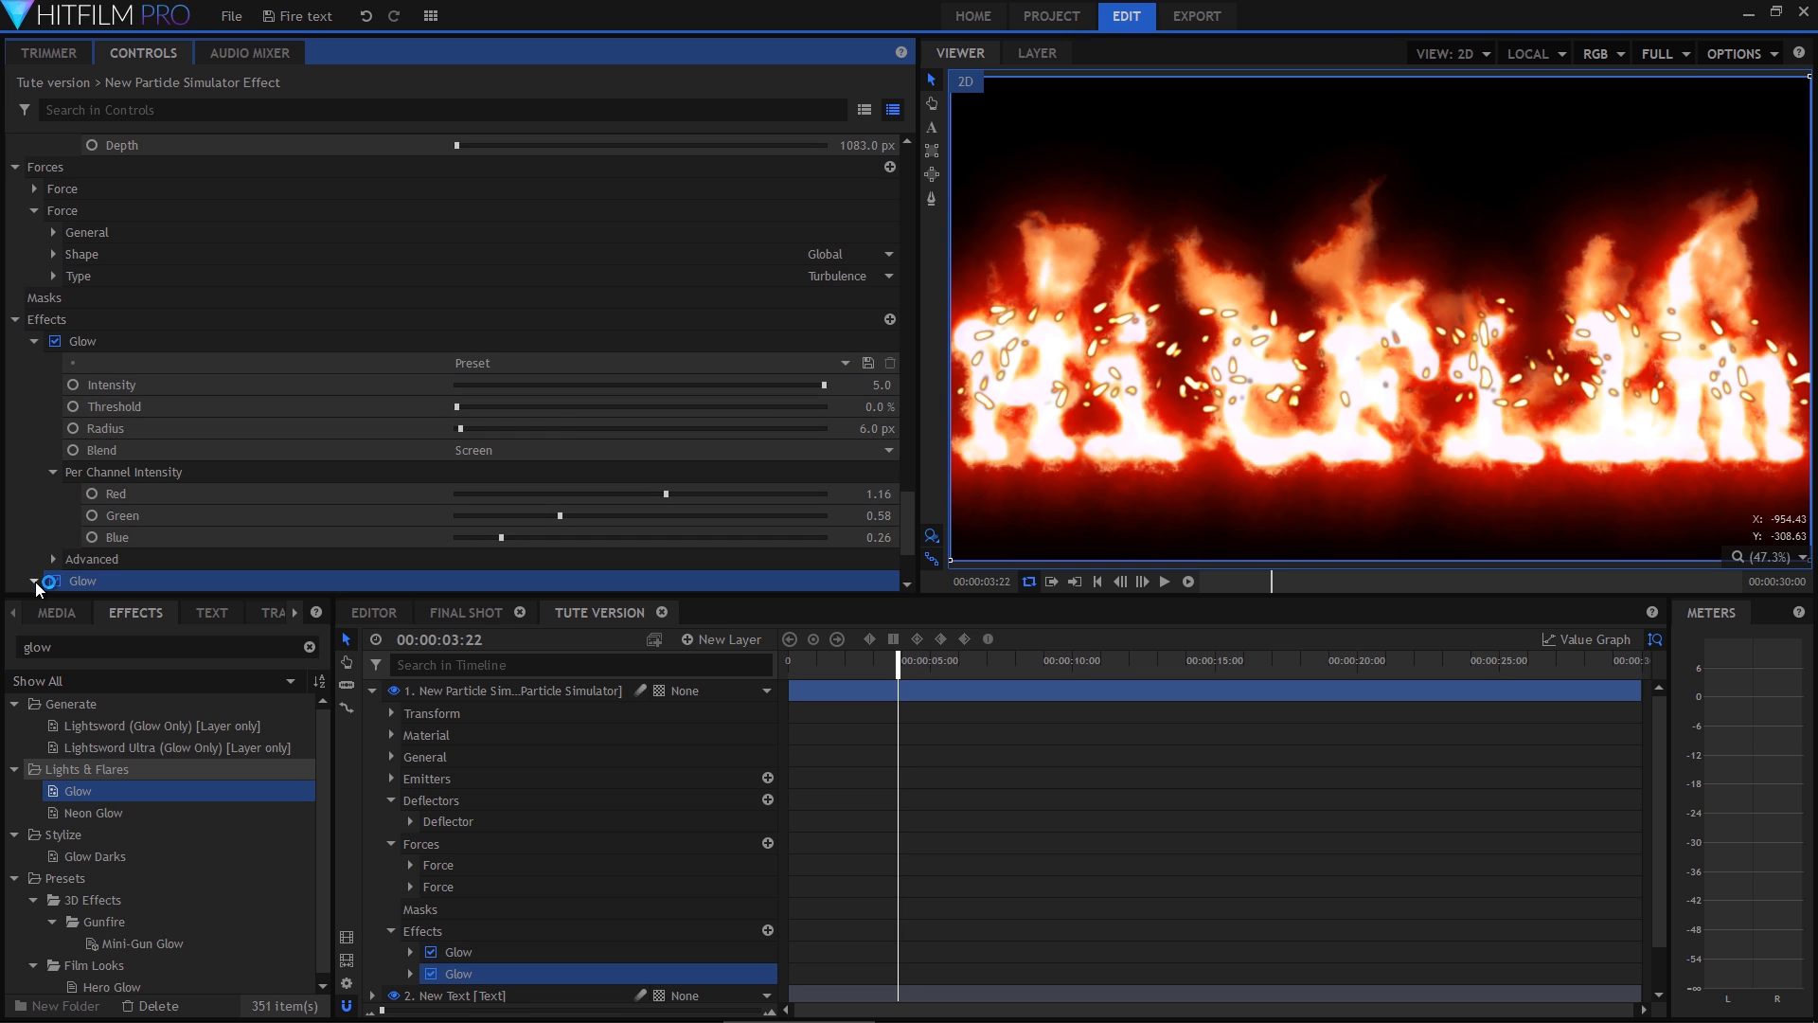
pyautogui.click(35, 580)
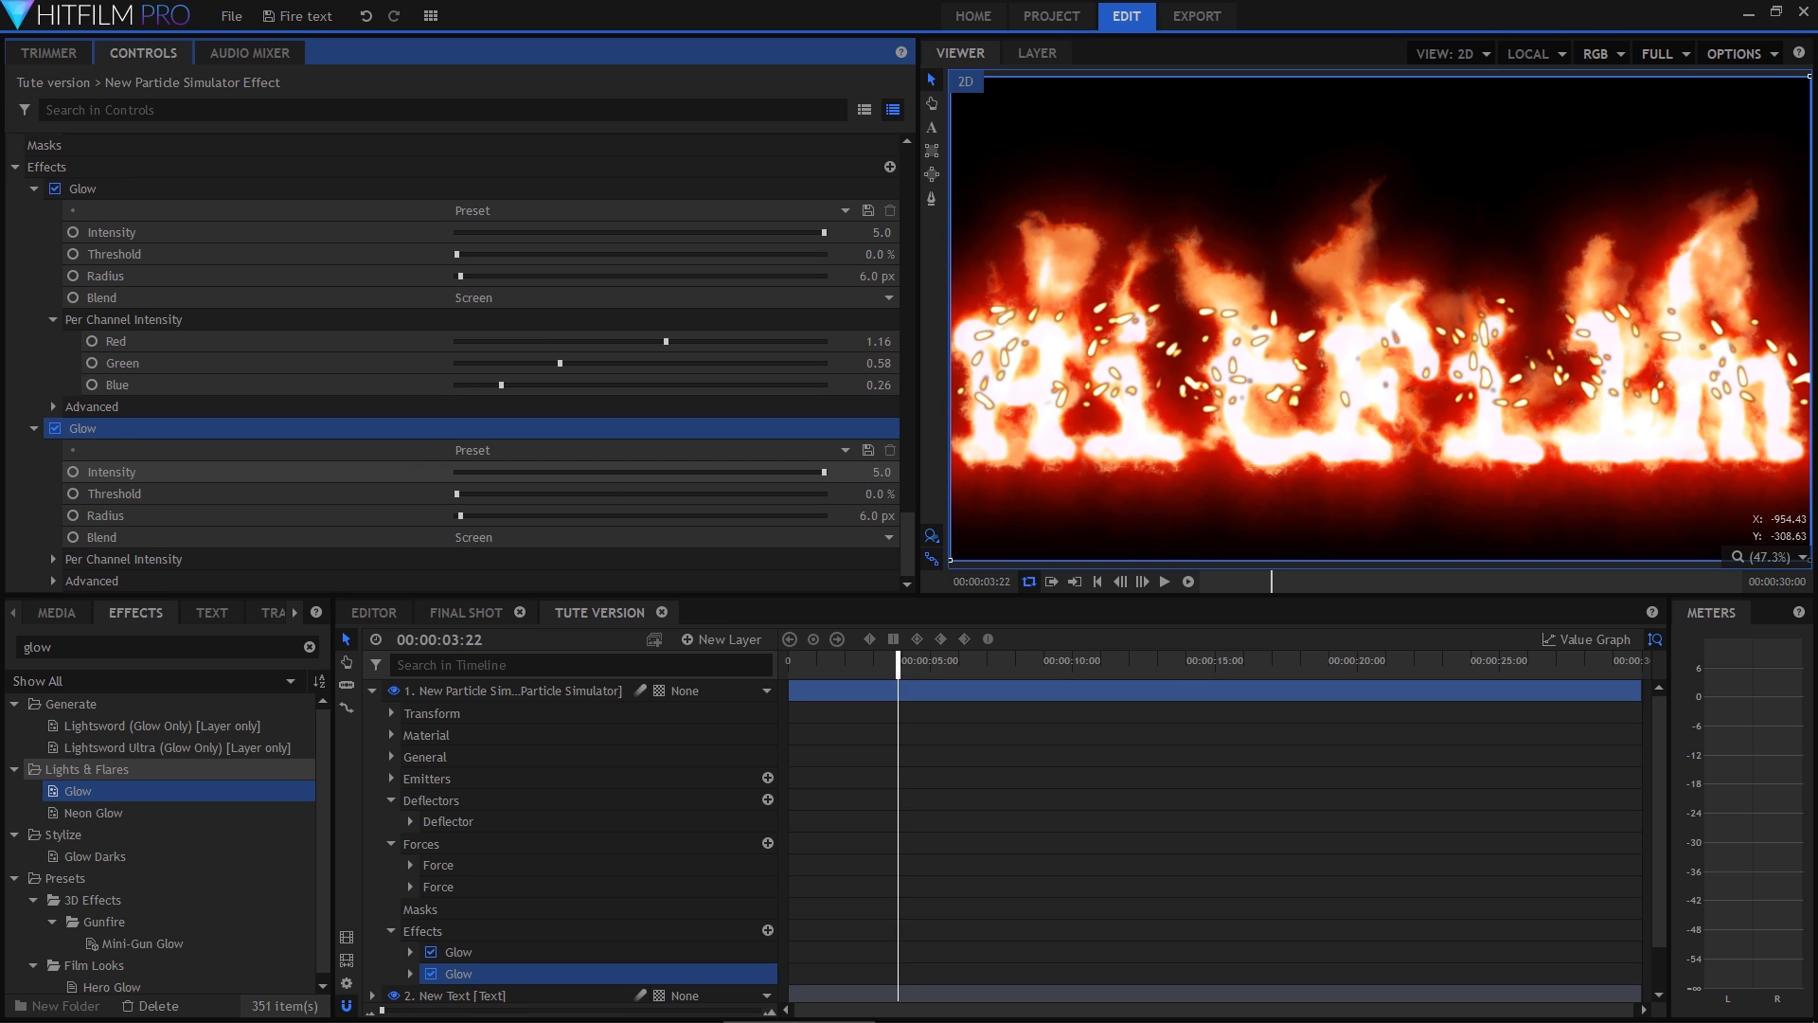
pyautogui.press('Return')
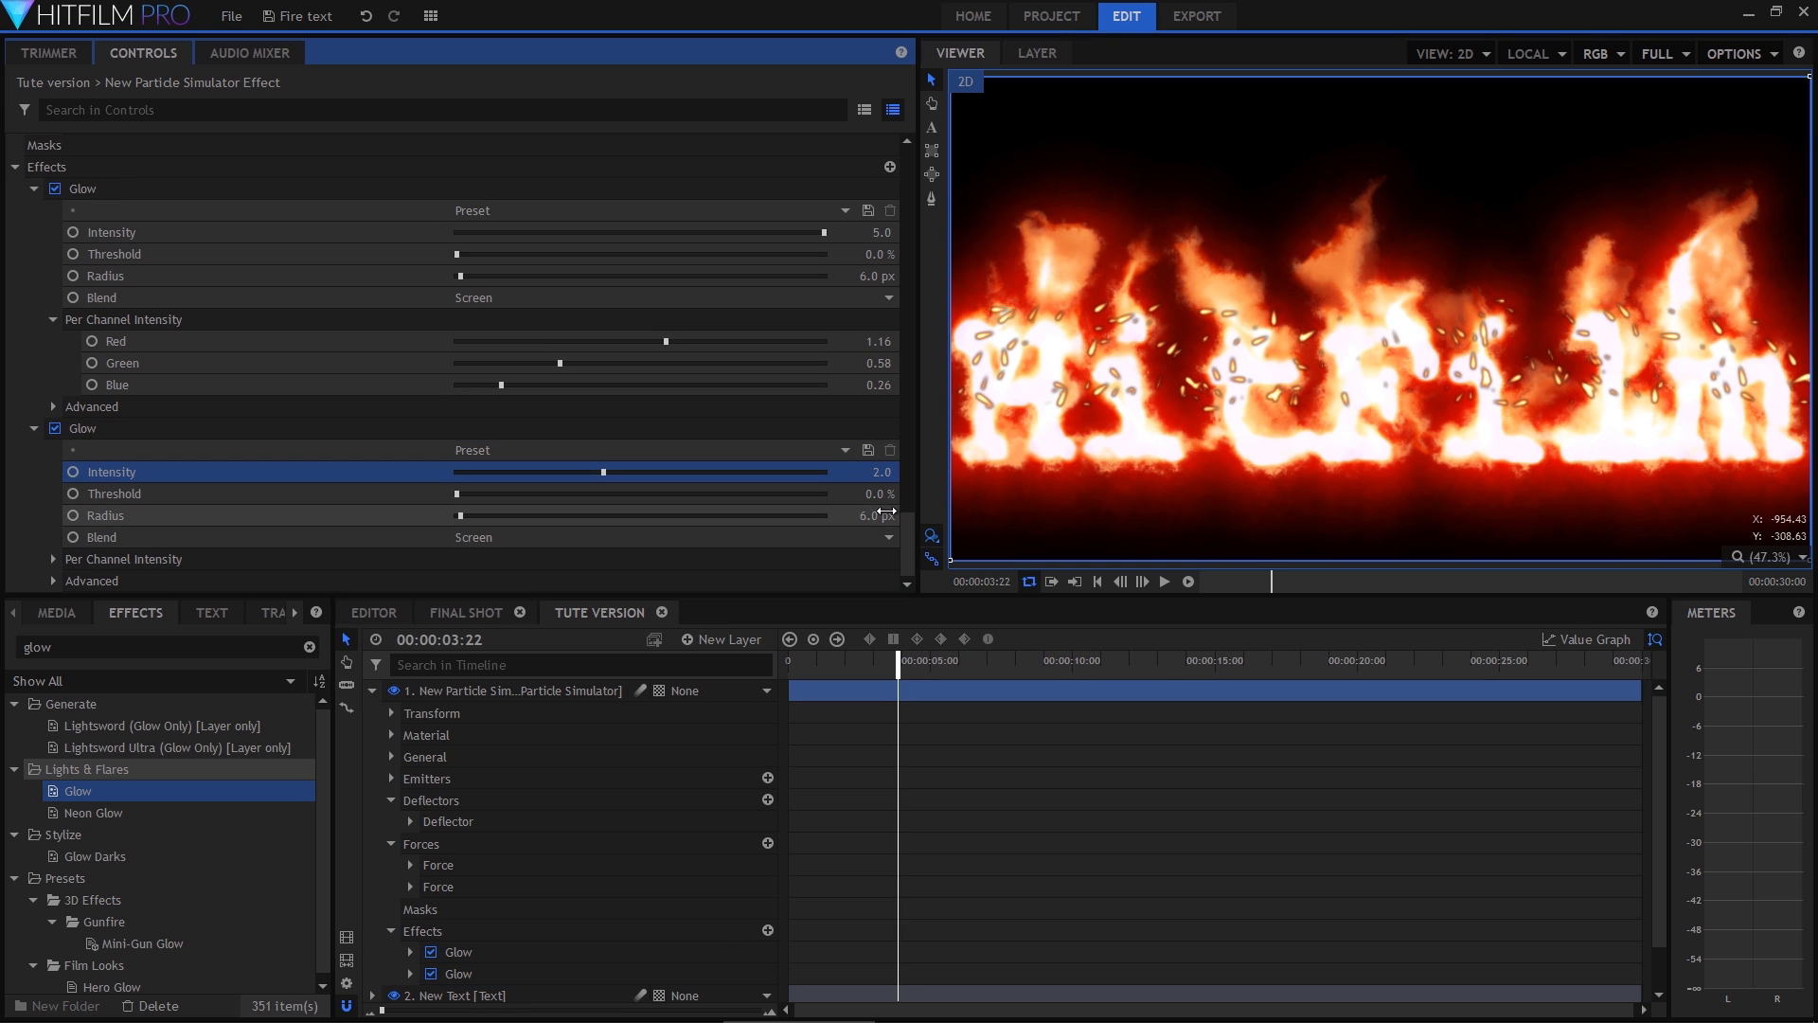
pyautogui.press('Return')
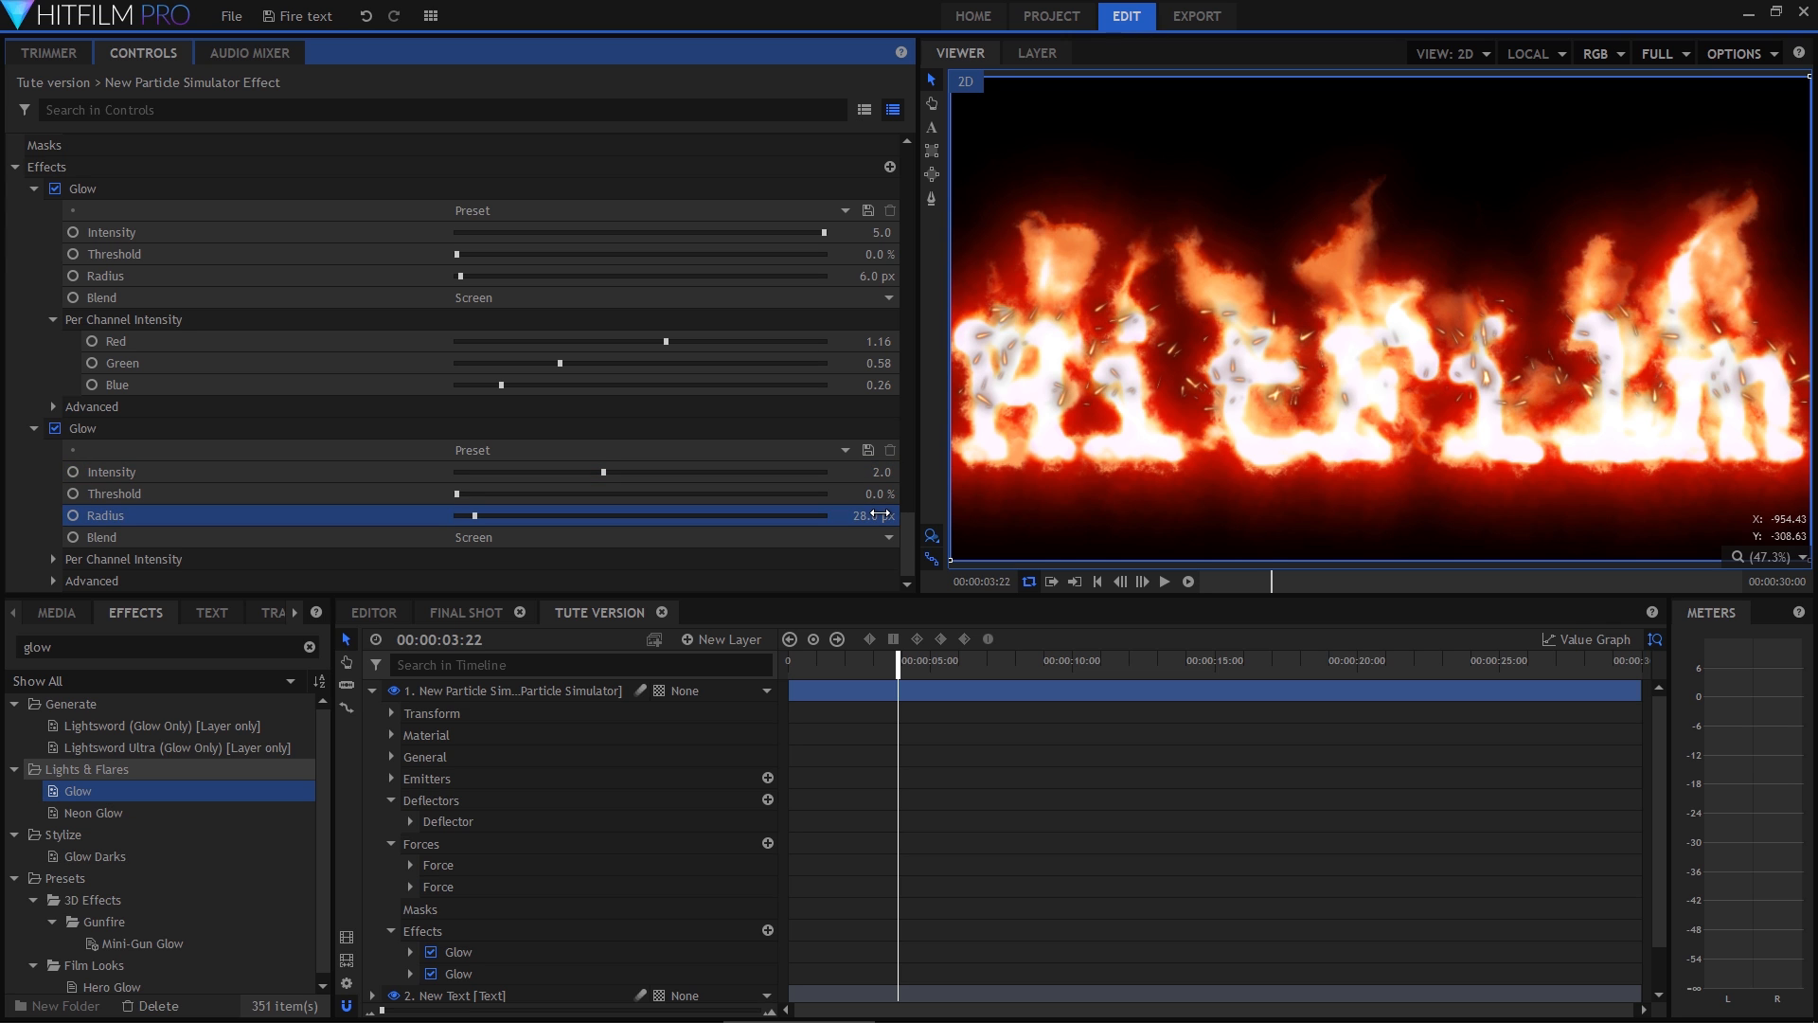
# Set the Particle Simulator layer's blend mode to Screen.
pyautogui.rightClick(536, 691)
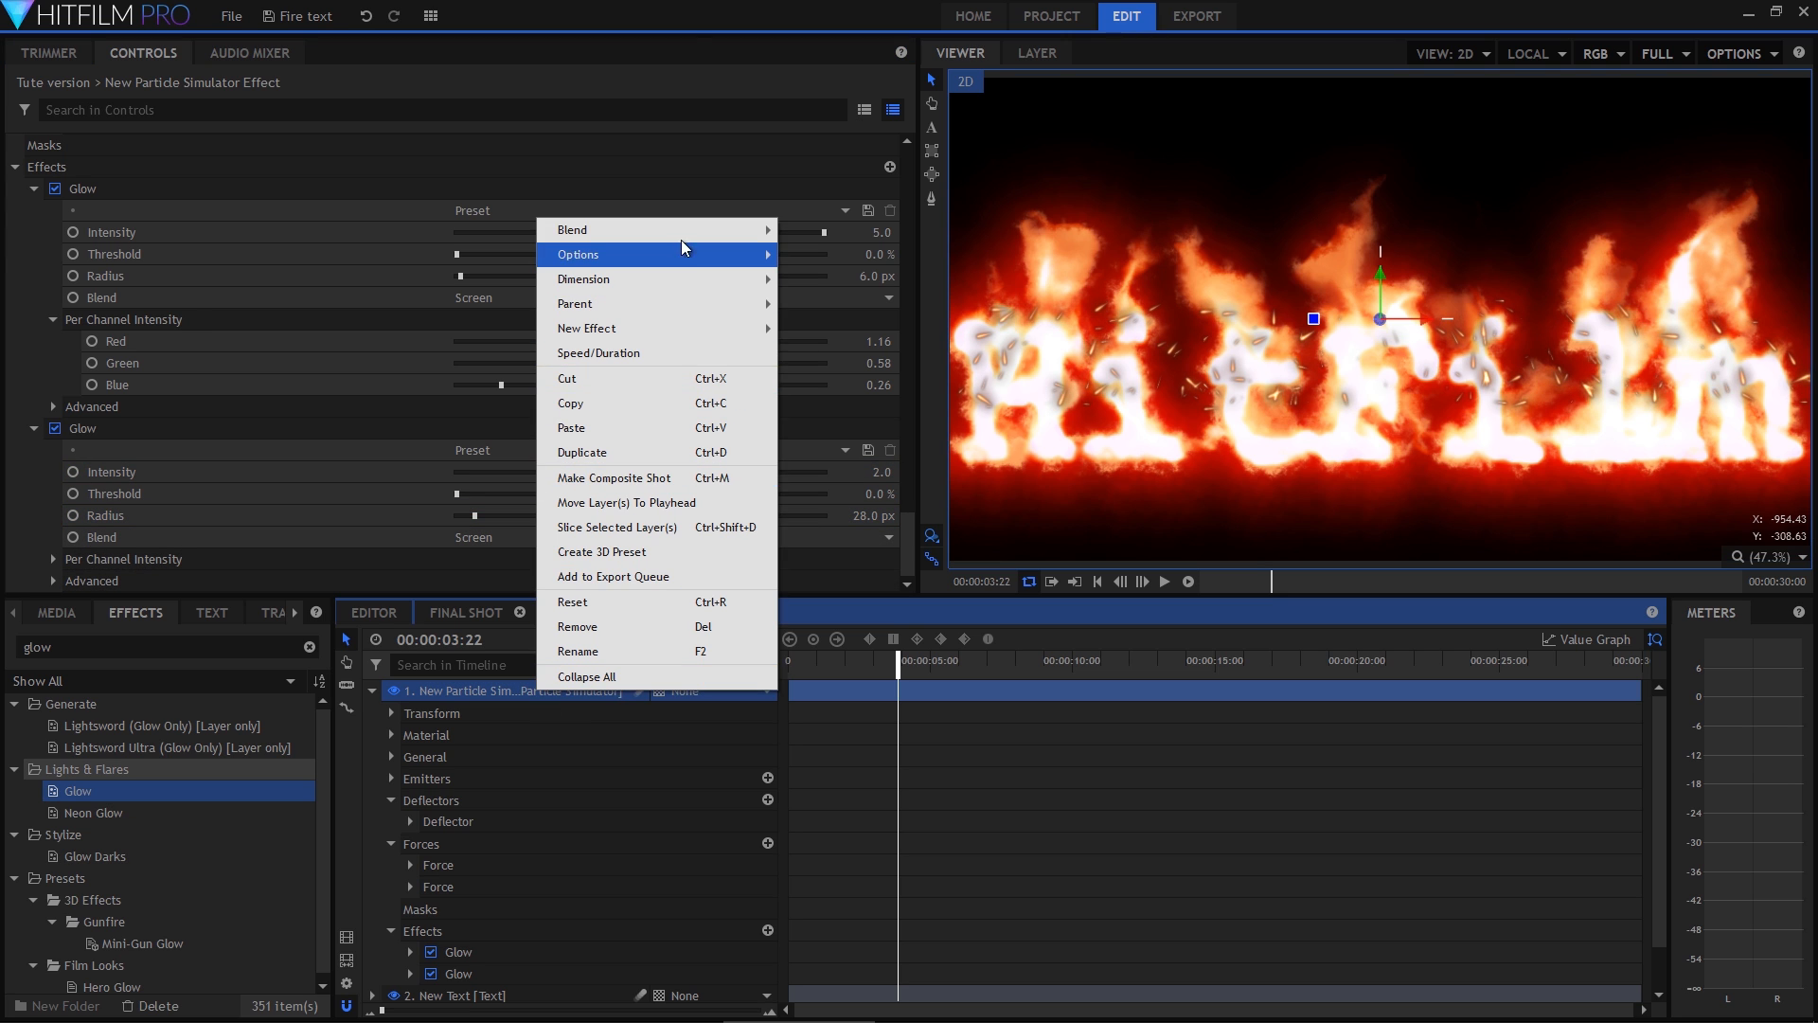
pyautogui.moveTo(687, 235)
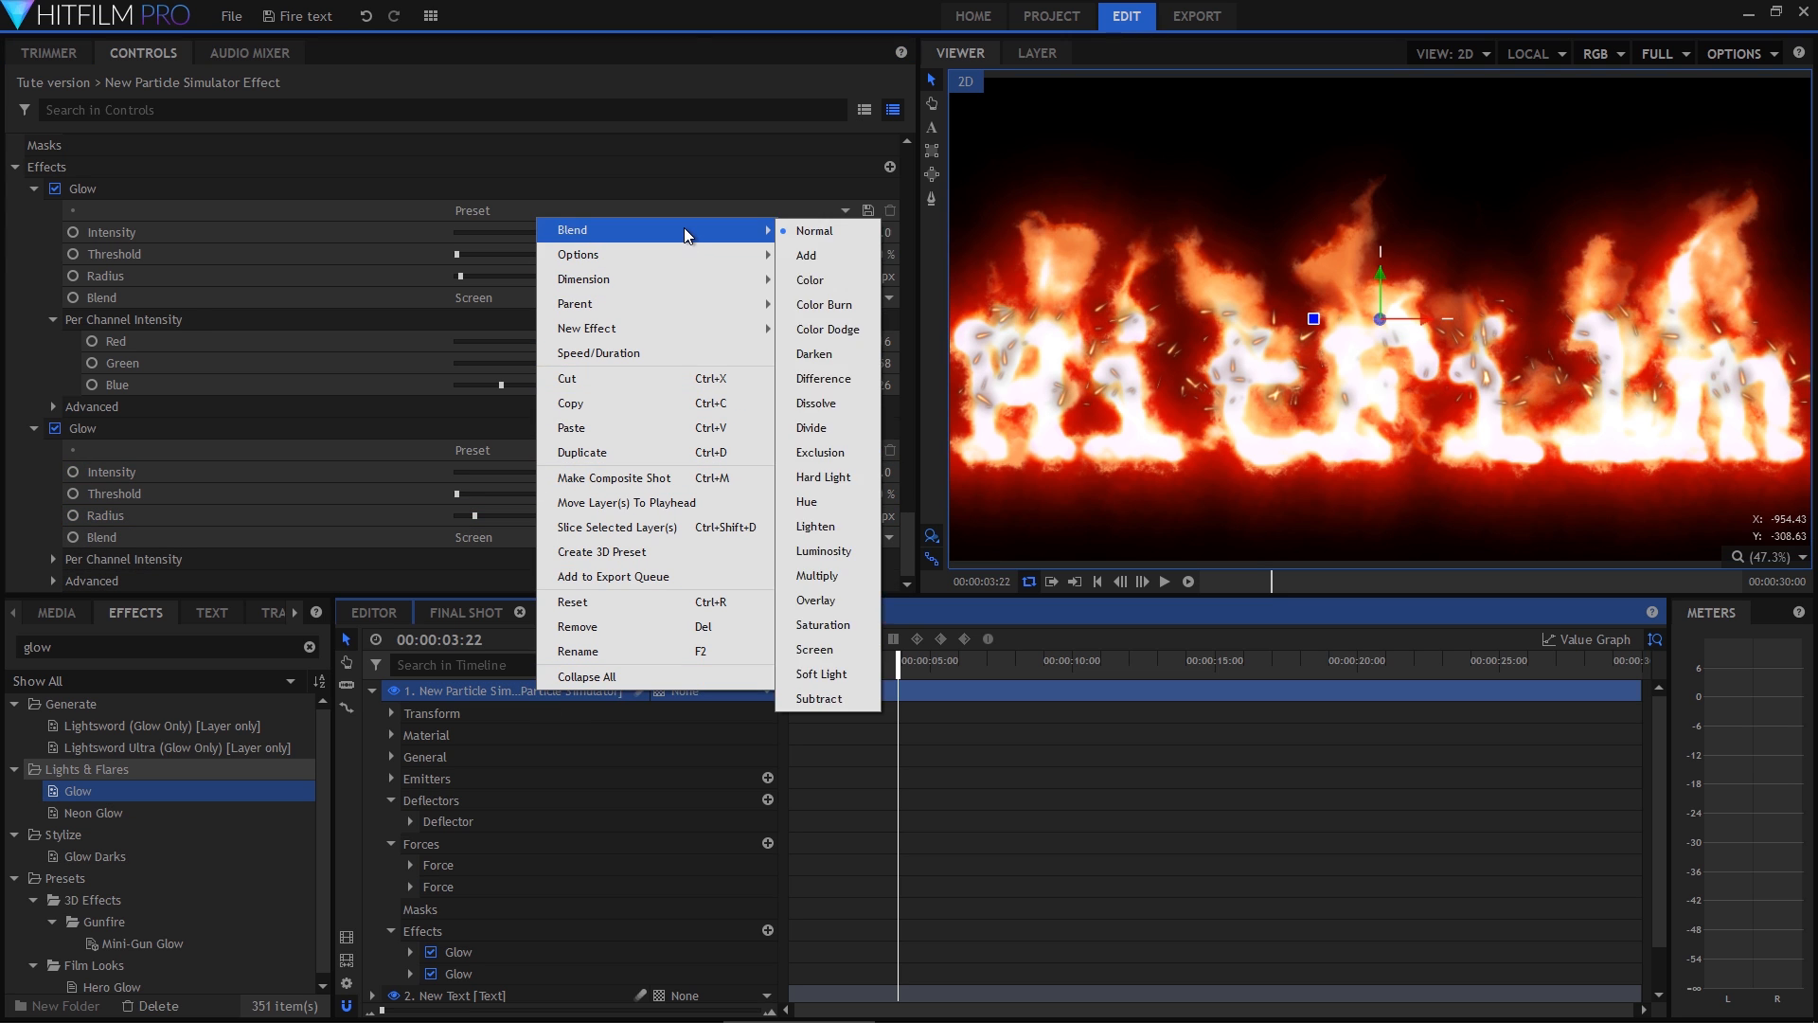
pyautogui.click(849, 649)
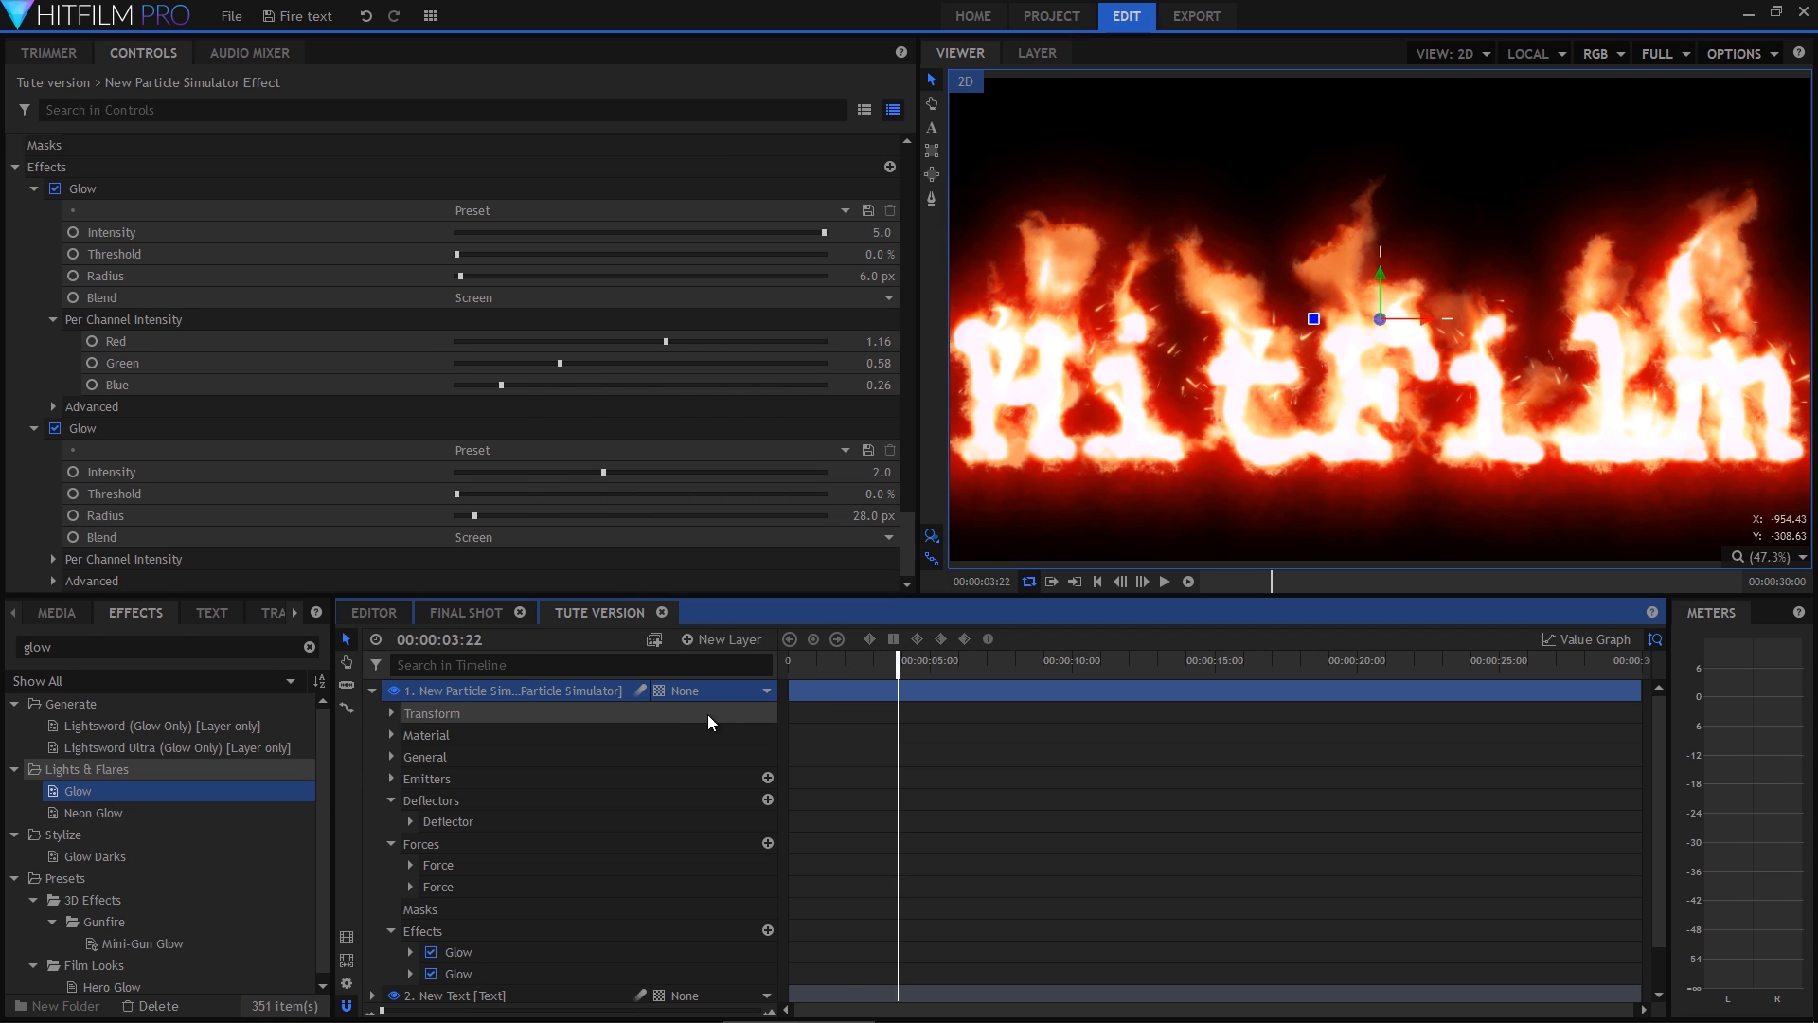
# Add a new Grade layer above the Particle Simulator layer in the composition.
pyautogui.moveTo(838, 661); pyautogui.dragTo(881, 667)
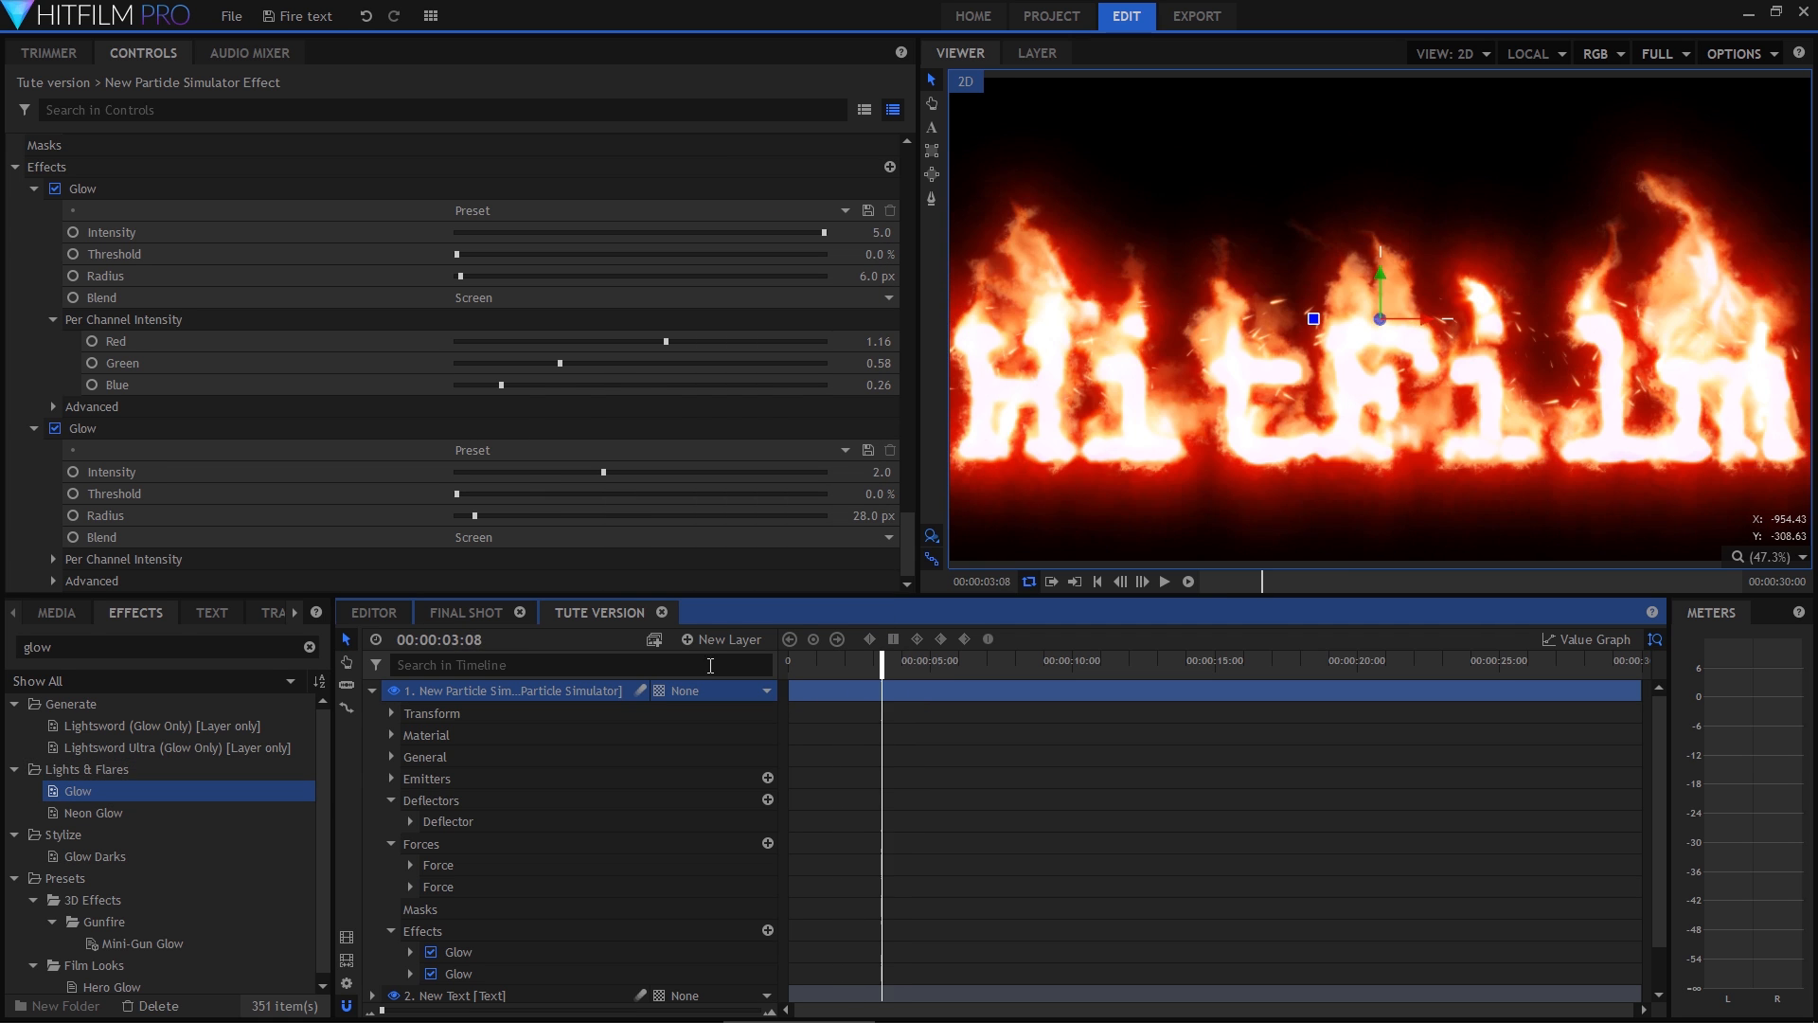
pyautogui.click(723, 639)
pyautogui.click(706, 704)
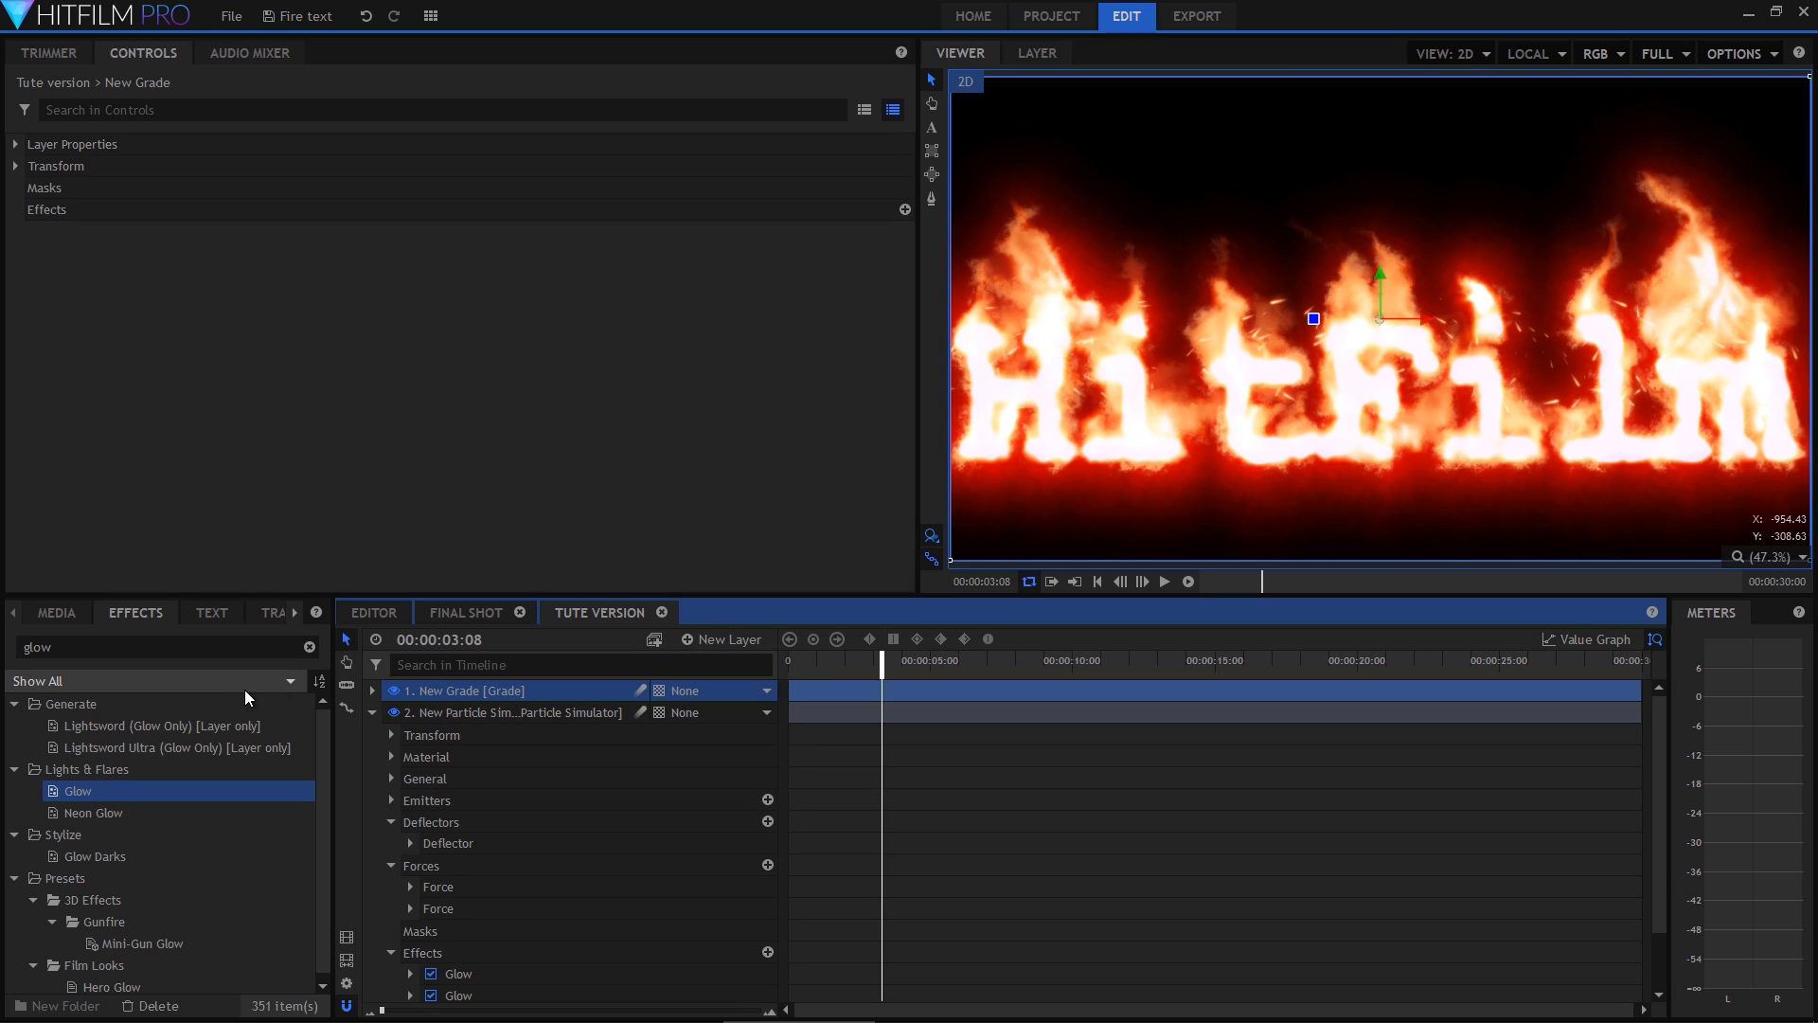
# Apply the Heat Distortion effect to the Grade layer and preview the animation from 00:00:02:24.
pyautogui.click(200, 649)
pyautogui.write('heat')
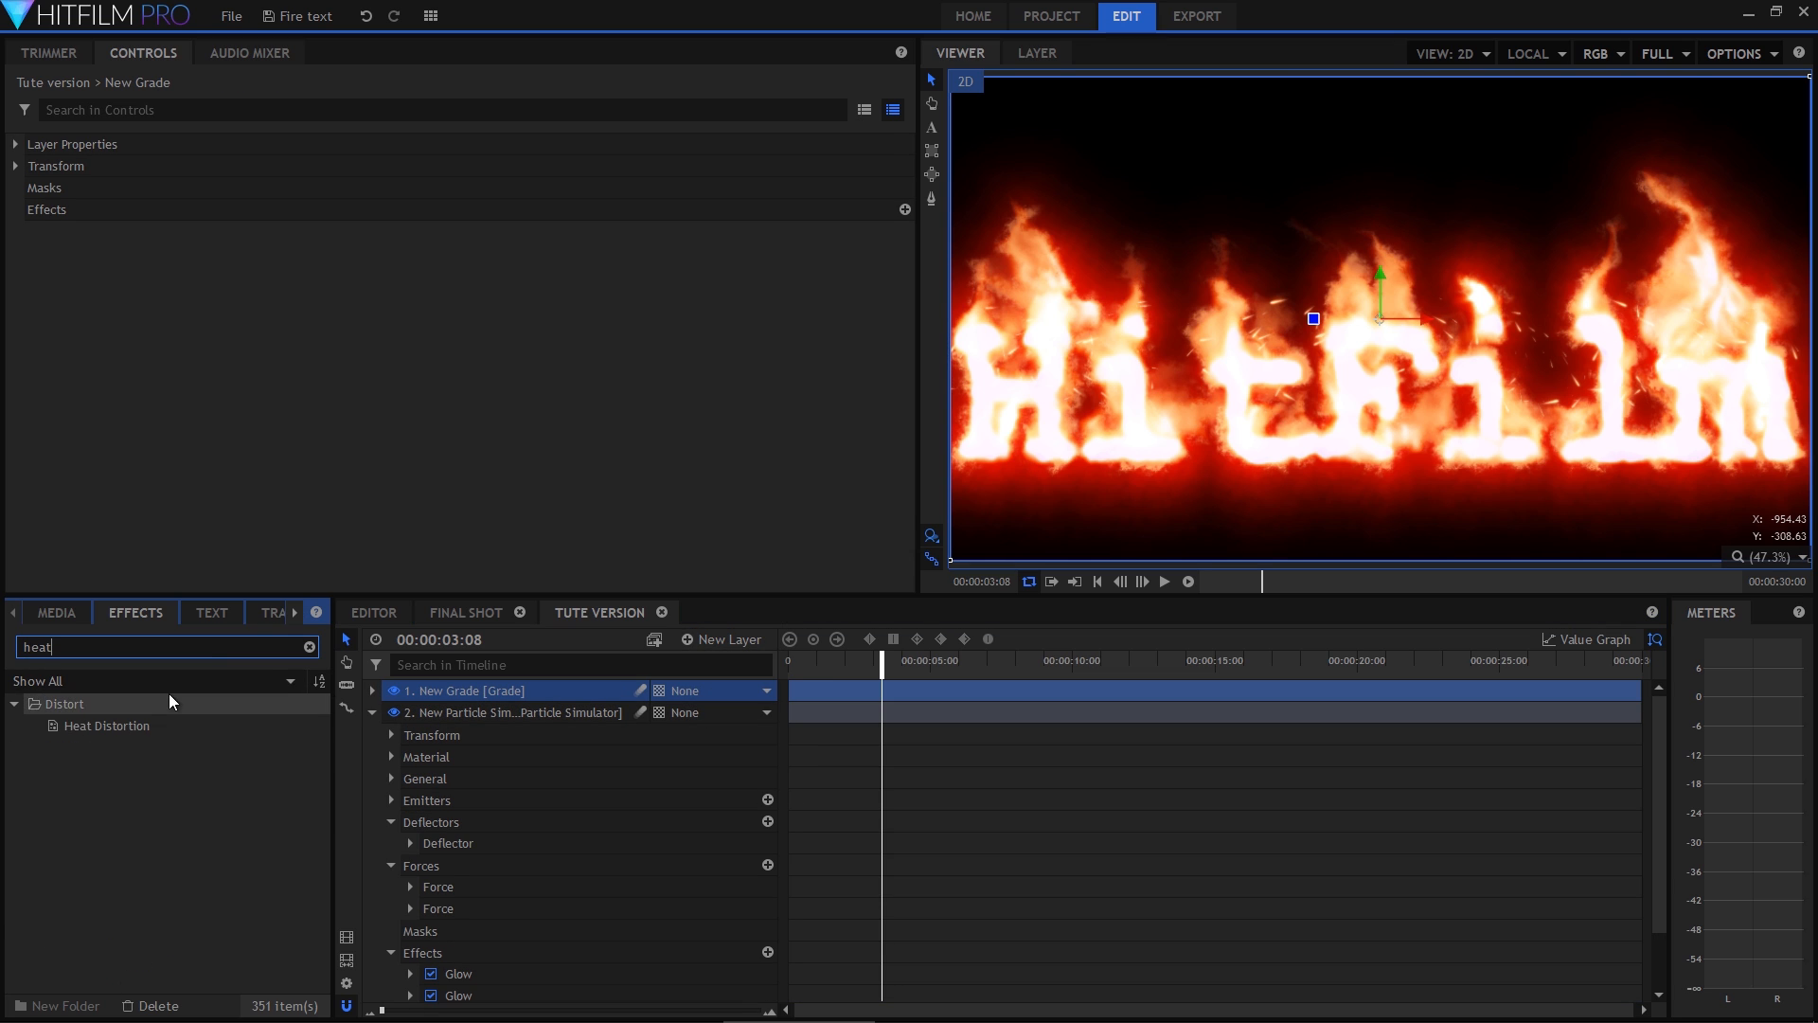
pyautogui.moveTo(159, 724); pyautogui.dragTo(502, 691)
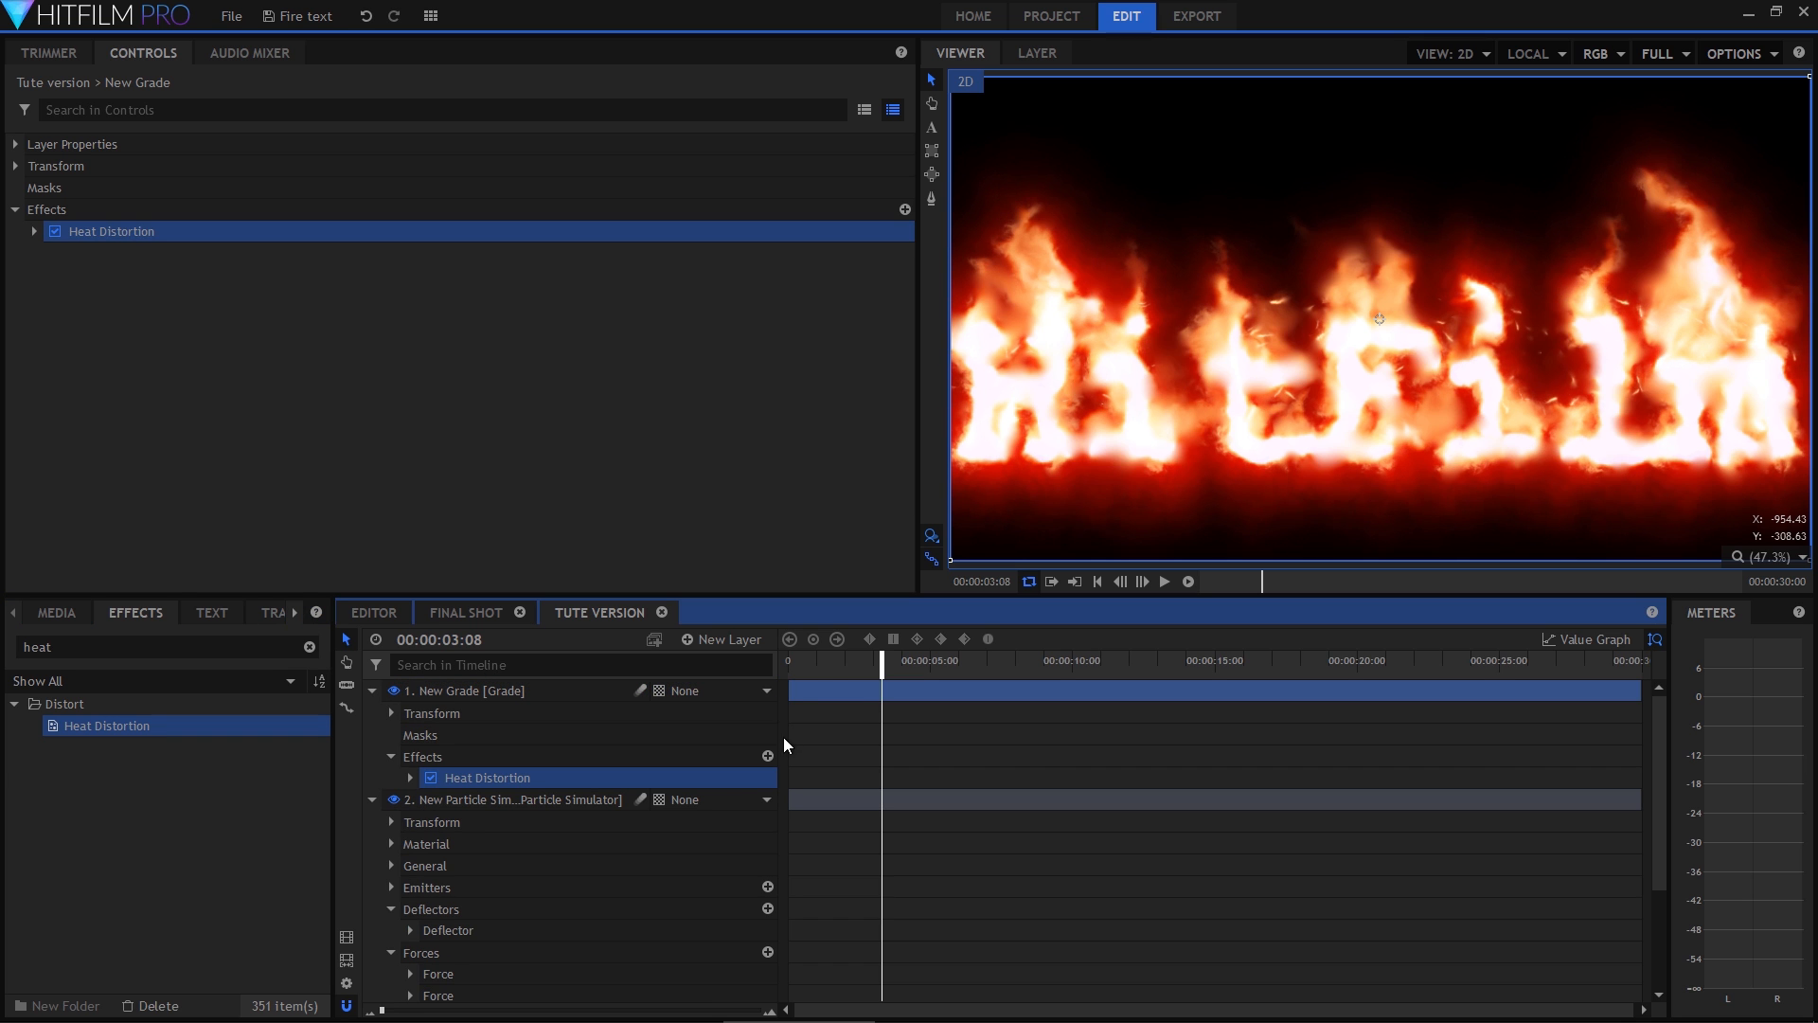
pyautogui.moveTo(827, 663); pyautogui.dragTo(863, 672)
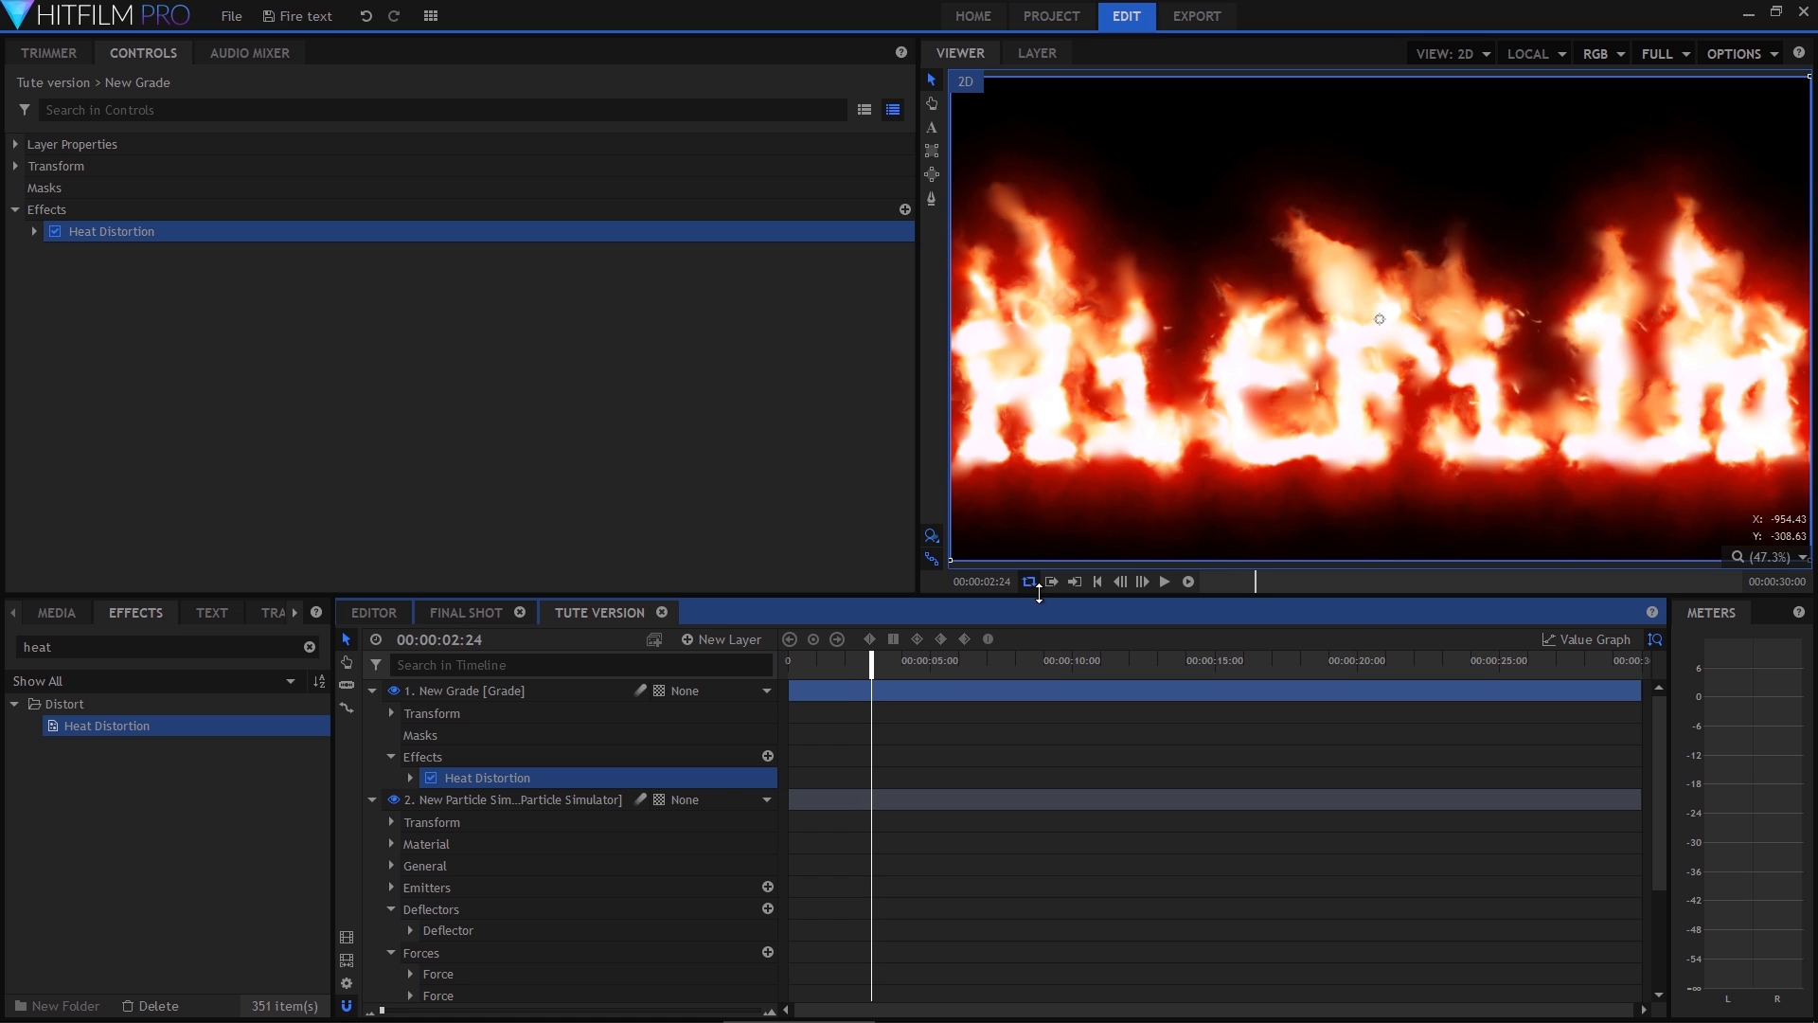
pyautogui.click(1165, 581)
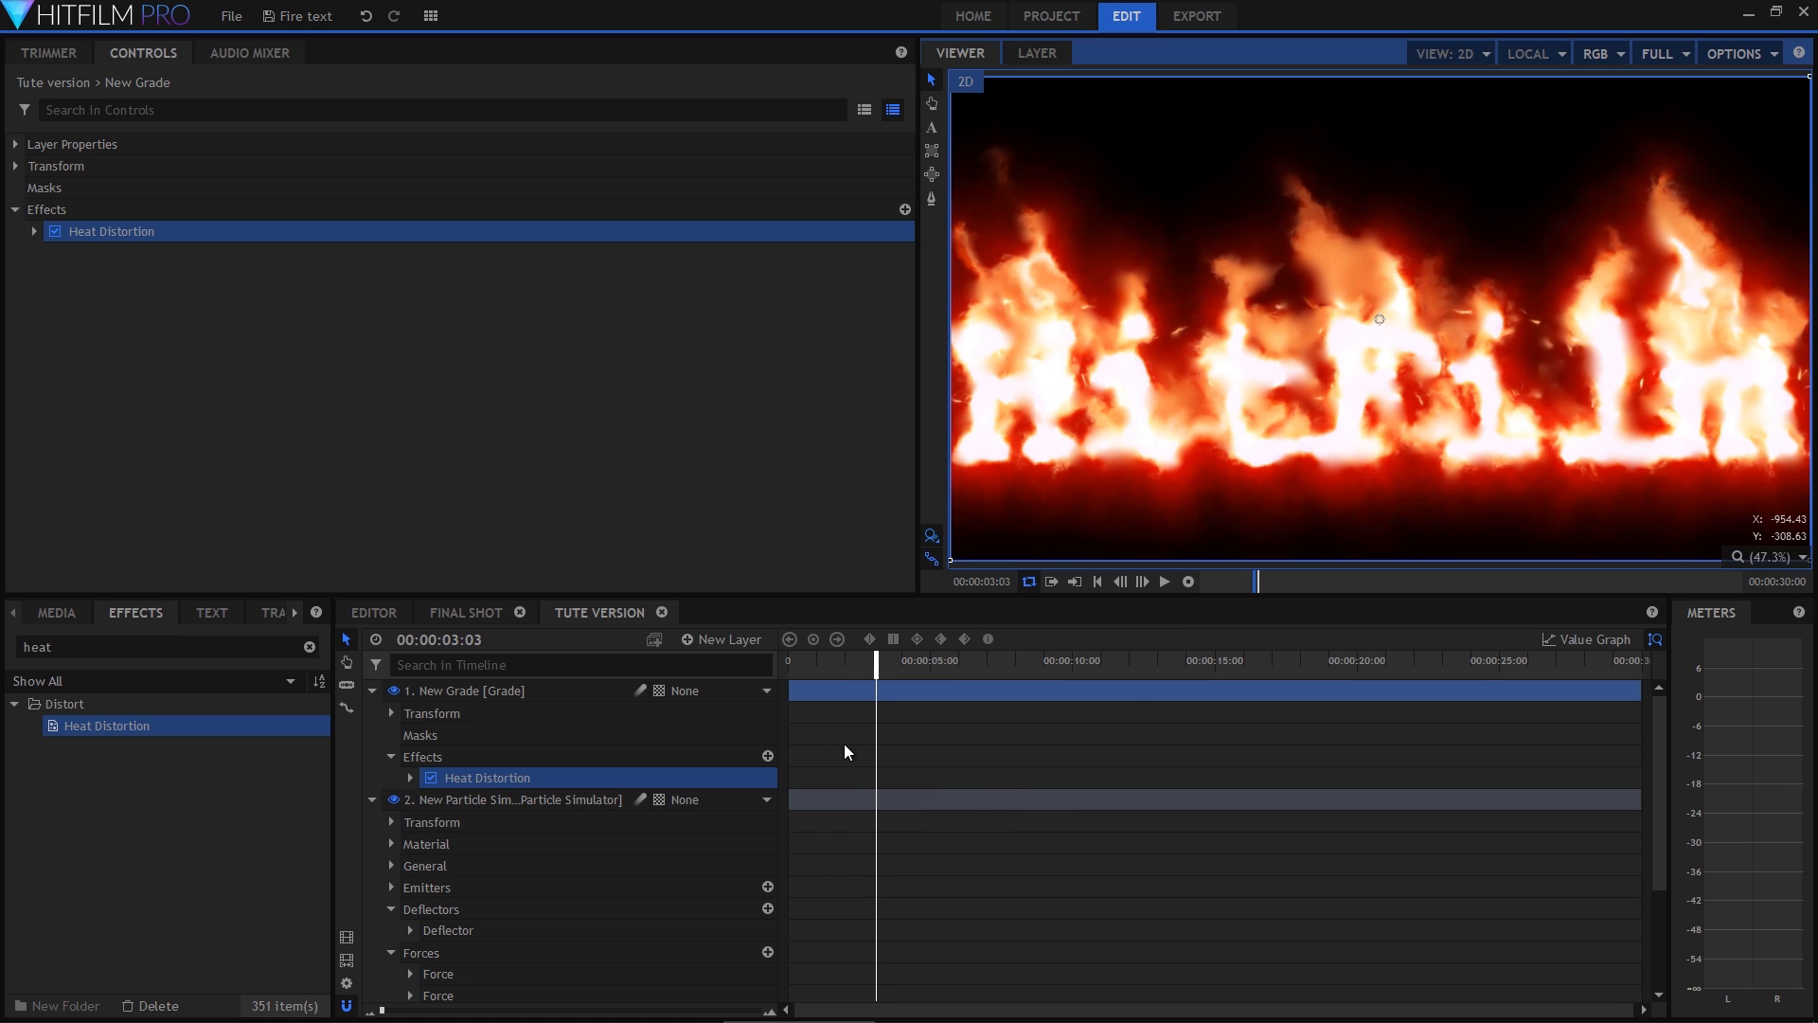